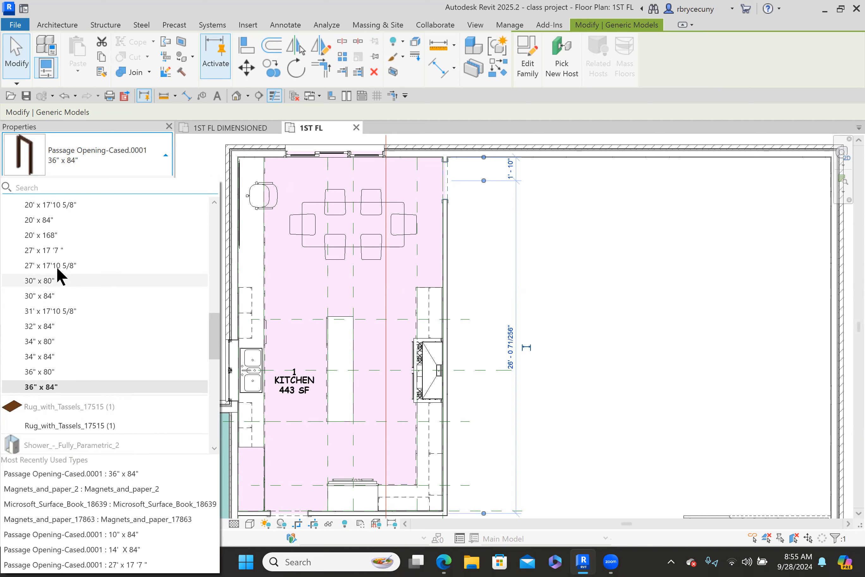
- Change the cased opening in the kitchen's right wall to 10" x 84" and nudge it down until its centre is 5' - 1" below the upper wall
scroll(59, 238, up, 1)
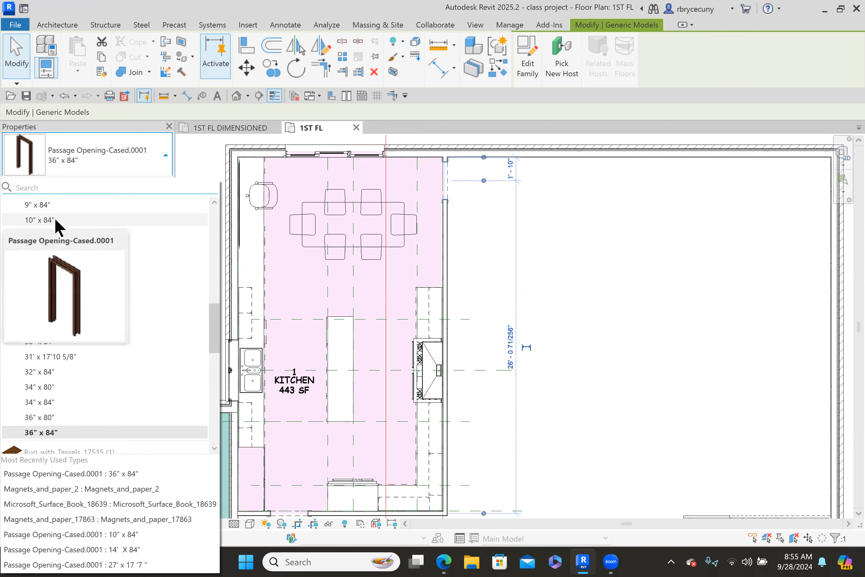
click(236, 257)
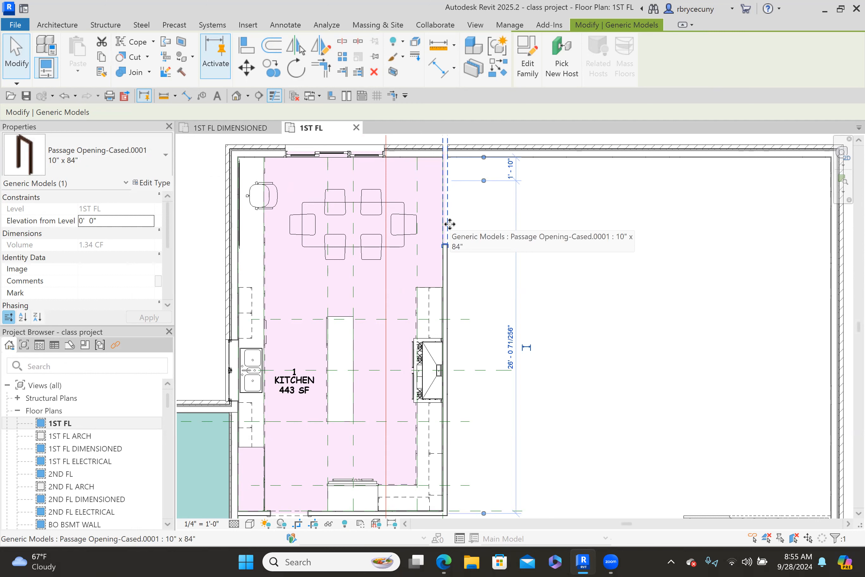
key(Down)
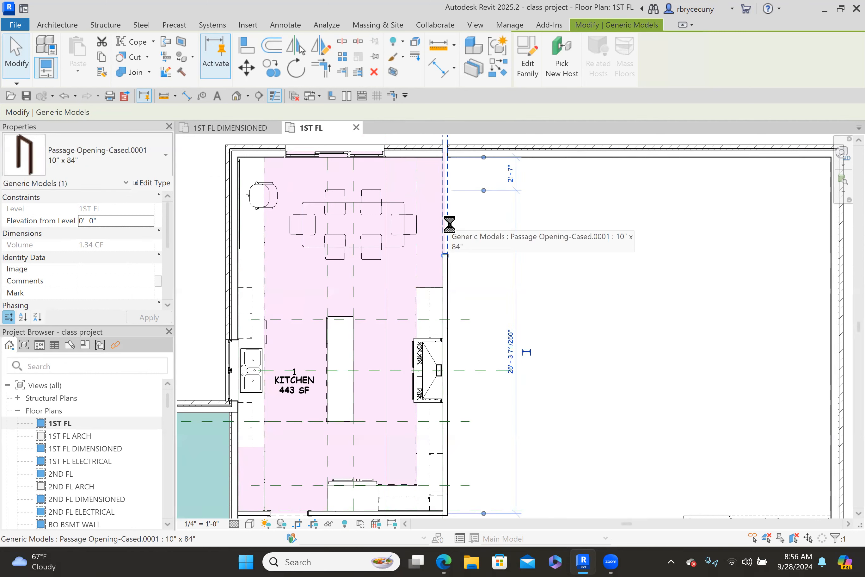
key(Down)
key(Down)
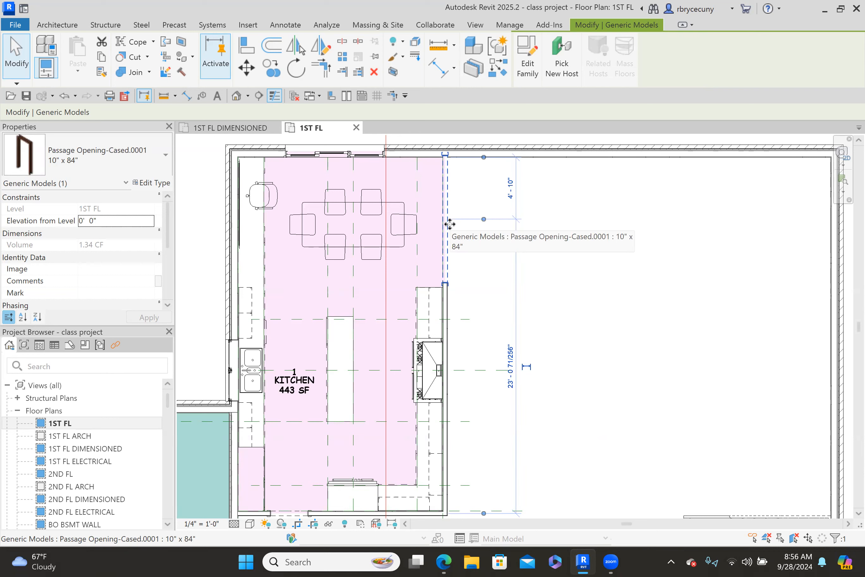
key(Down)
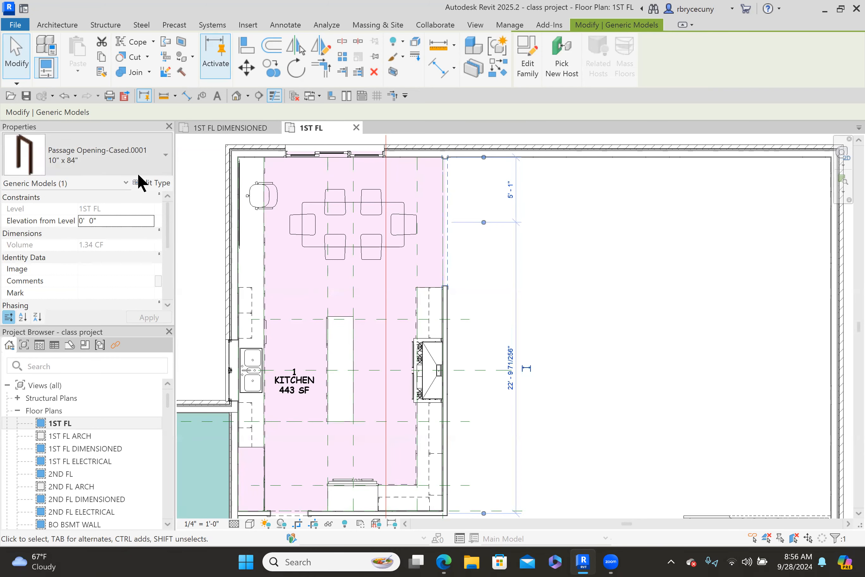
- Change the type of the selected opening in the kitchen's right wall to 9" x 84"
click(74, 152)
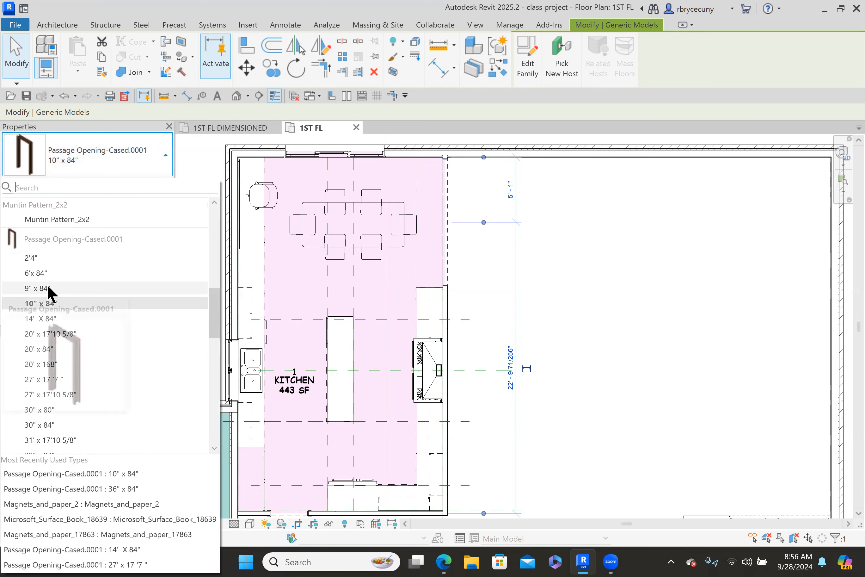
- Examine the first-floor plan around the kitchen, the stair and the small rooms beside the garage
middle_drag(548, 249, 468, 167)
scroll(452, 286, down, 2)
middle_drag(442, 307, 448, 217)
scroll(447, 256, down, 2)
middle_drag(464, 269, 428, 327)
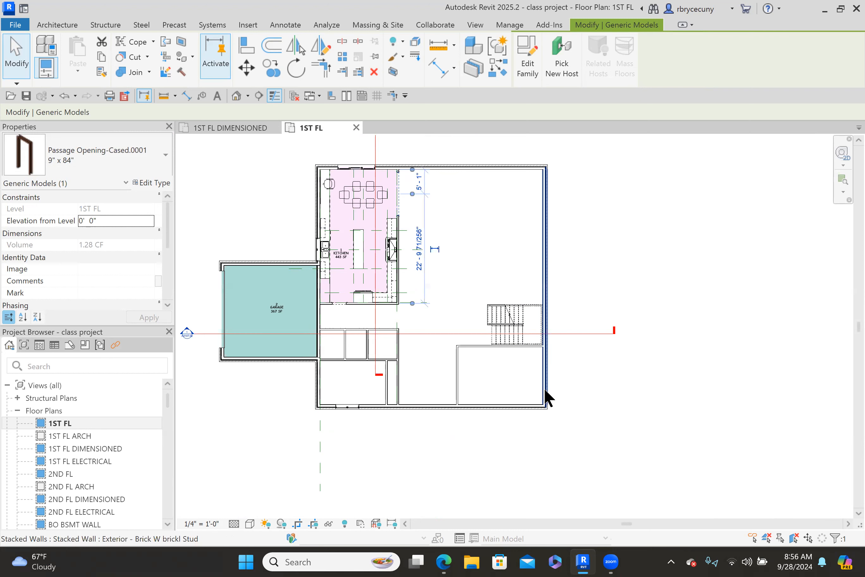
scroll(468, 270, up, 2)
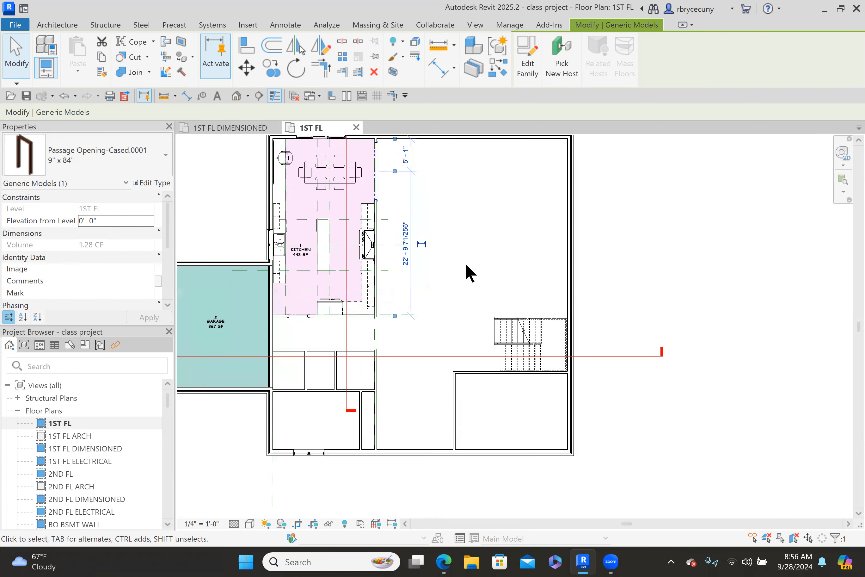
middle_drag(482, 239, 494, 262)
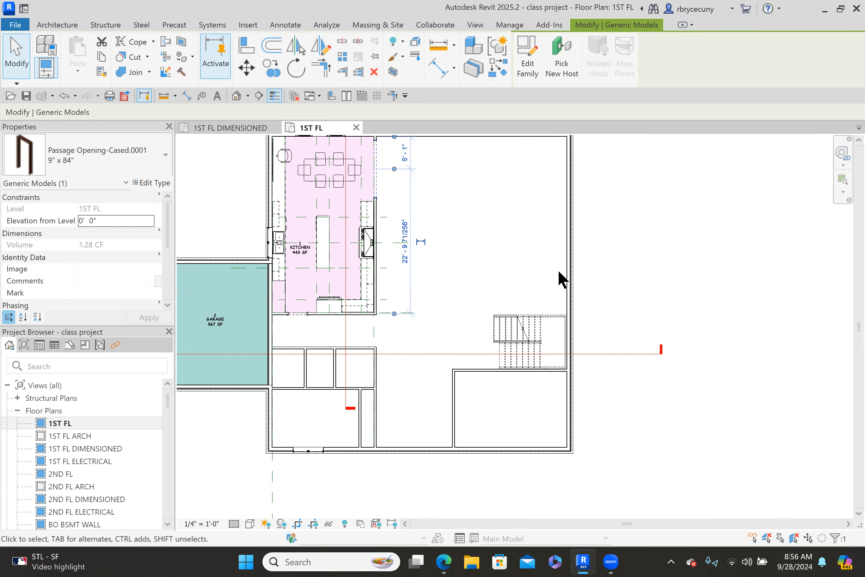
middle_drag(547, 273, 517, 251)
scroll(552, 275, down, 1)
scroll(517, 251, up, 1)
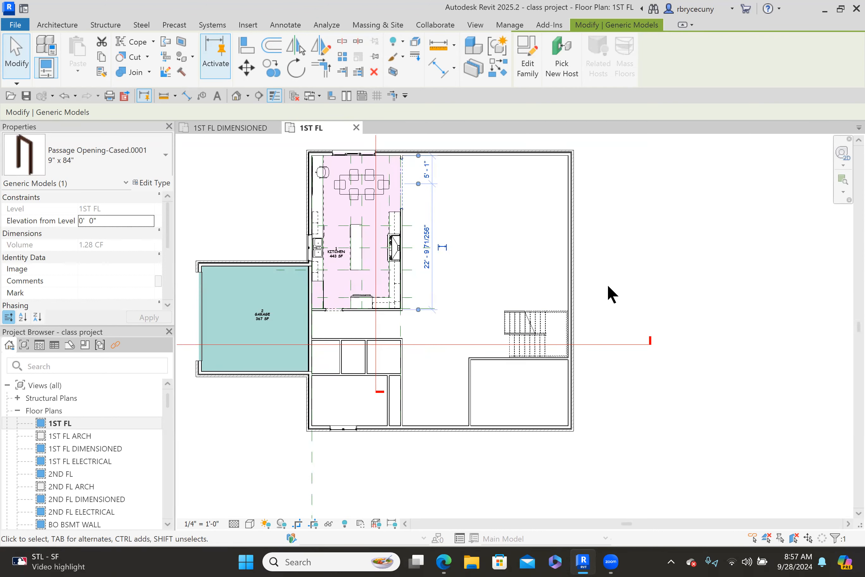
middle_drag(513, 239, 518, 223)
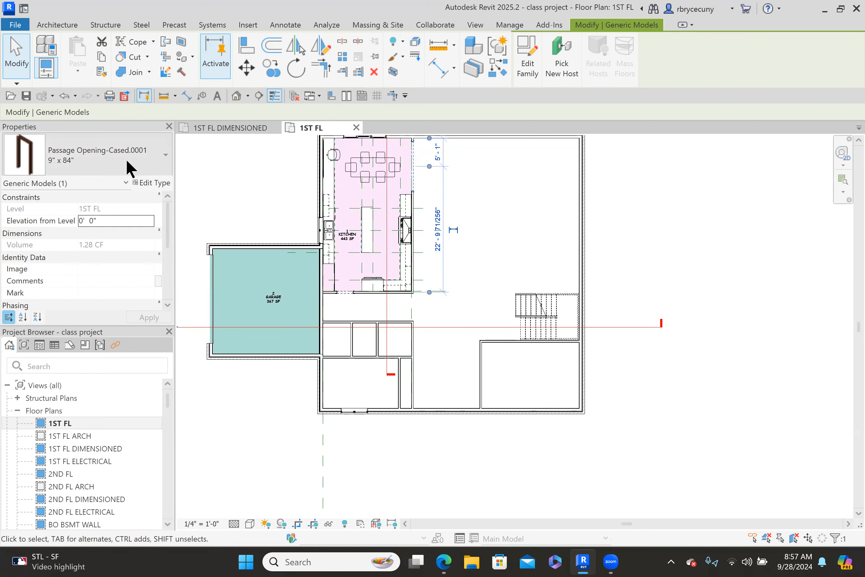
scroll(367, 322, up, 2)
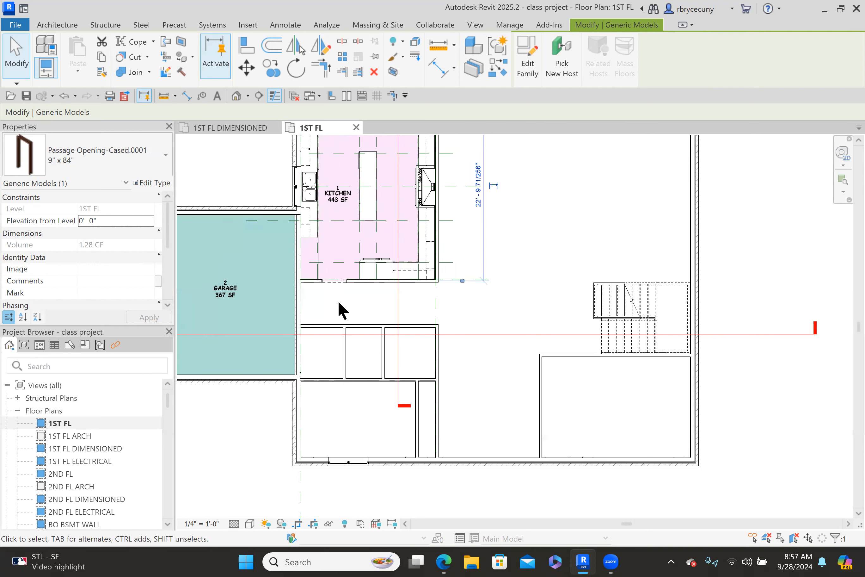
scroll(324, 337, up, 2)
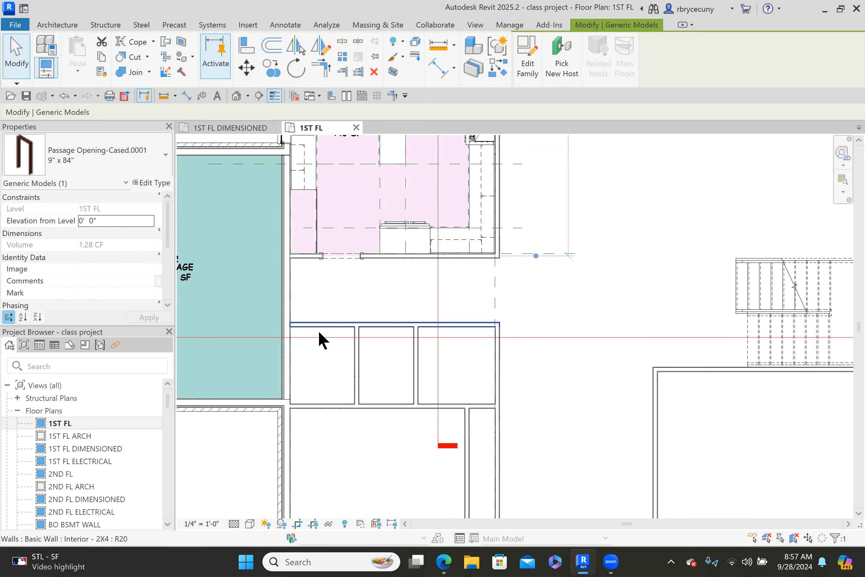
middle_drag(330, 363, 313, 294)
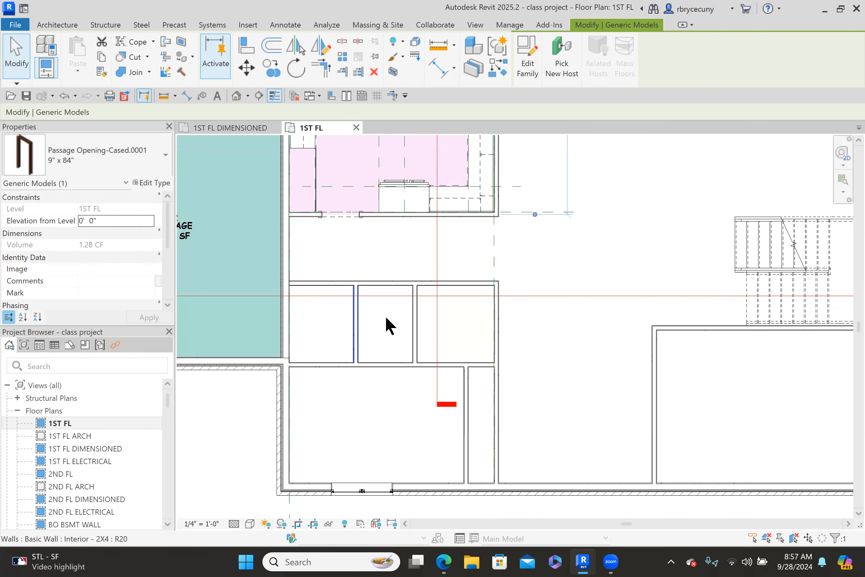
scroll(389, 320, down, 2)
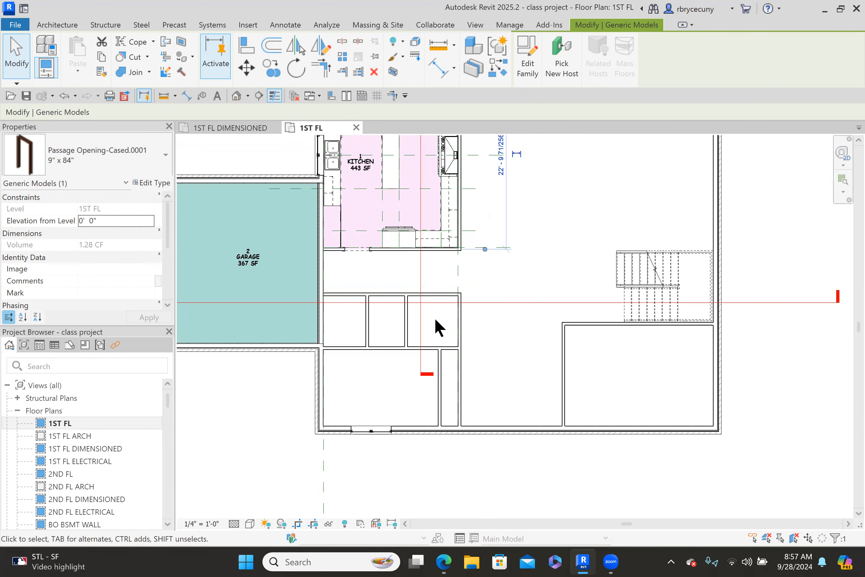
middle_drag(451, 396, 440, 377)
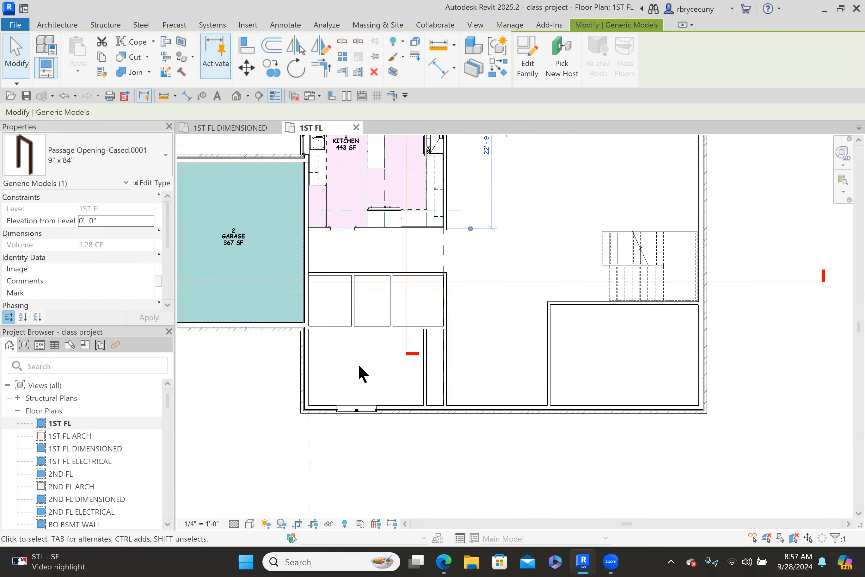
scroll(358, 364, up, 1)
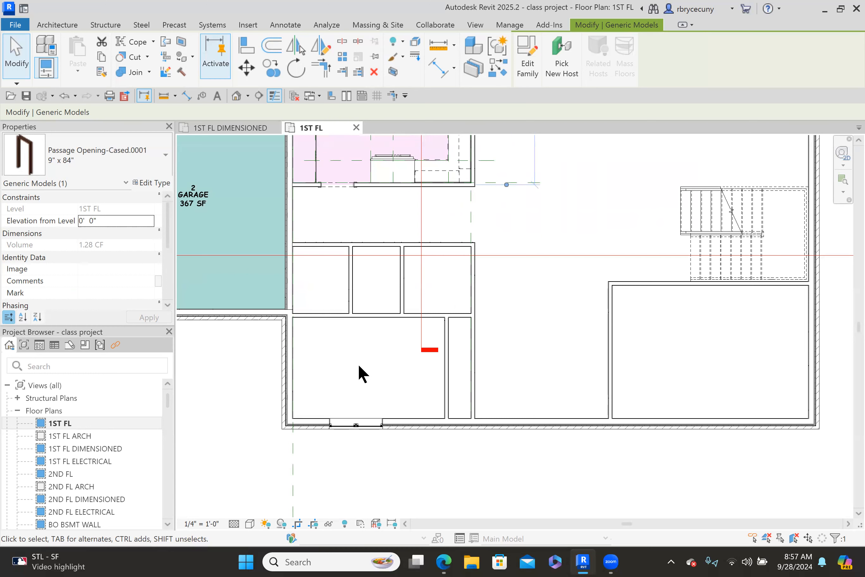
middle_drag(373, 356, 382, 383)
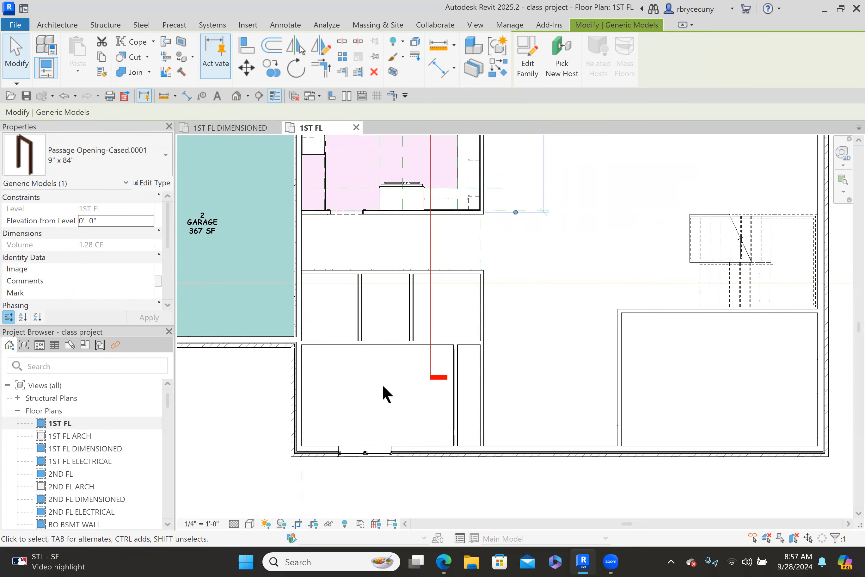
- Start the Door command and save the project
click(57, 25)
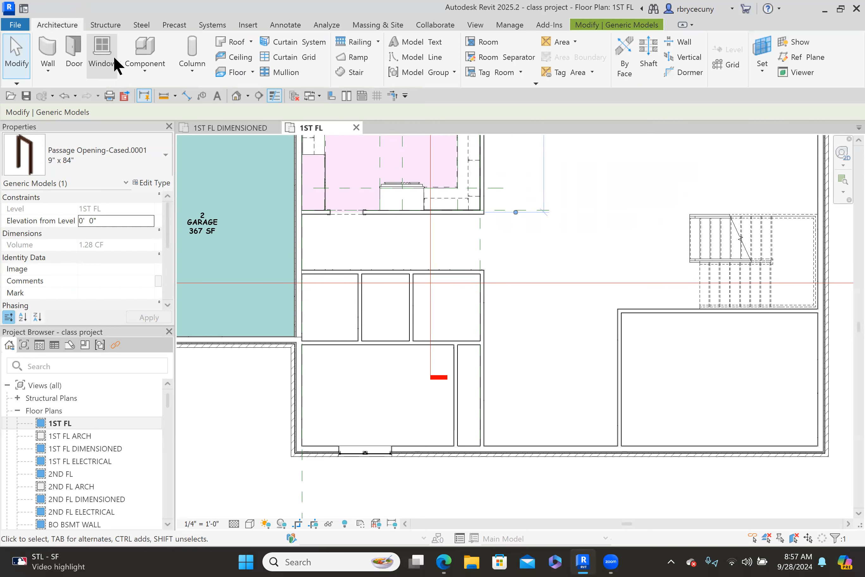
click(74, 44)
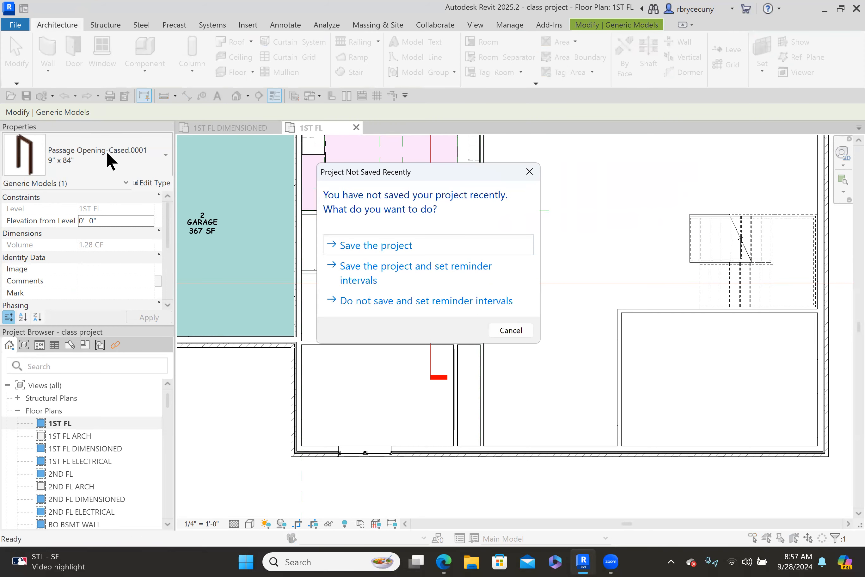
click(367, 245)
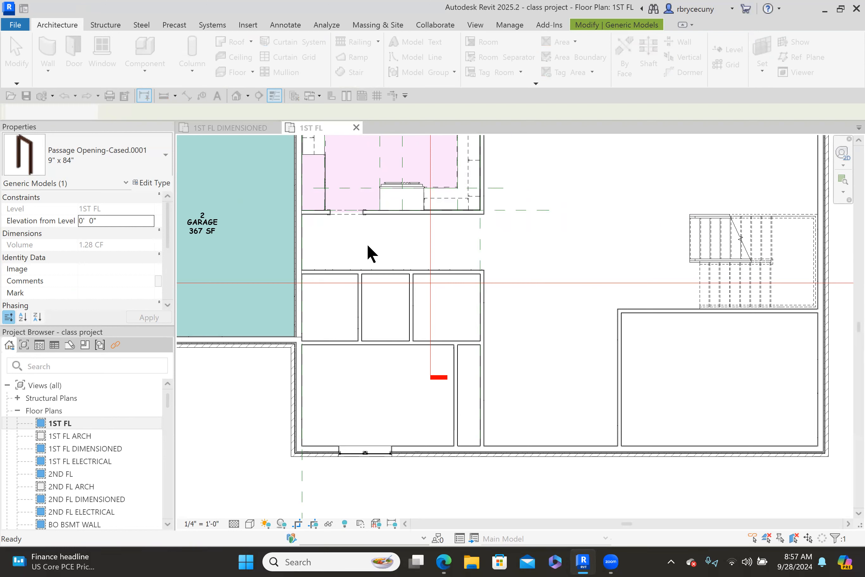
- Place a Single-Flush 36" x 84" door centred in the wall between garage and hallway, swinging into the hallway and hinged on the kitchen side
click(83, 151)
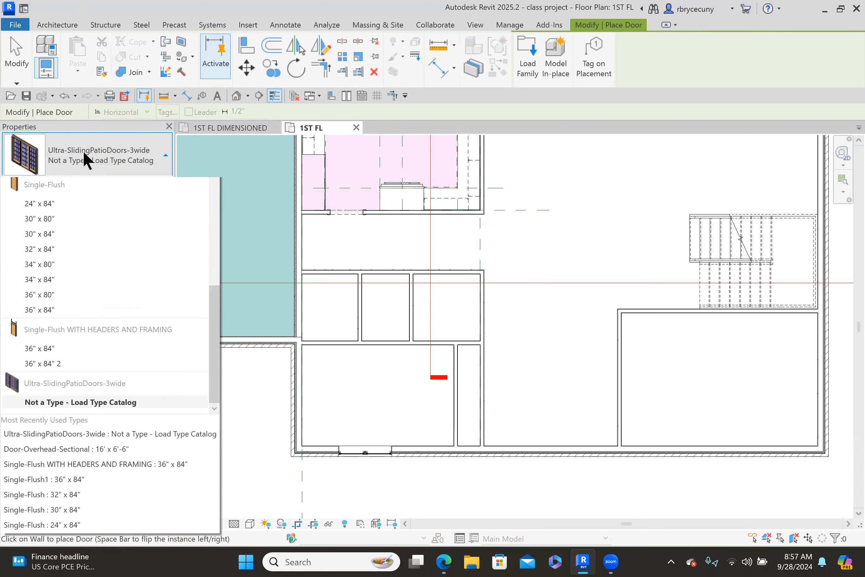
scroll(75, 325, up, 1)
scroll(73, 318, up, 5)
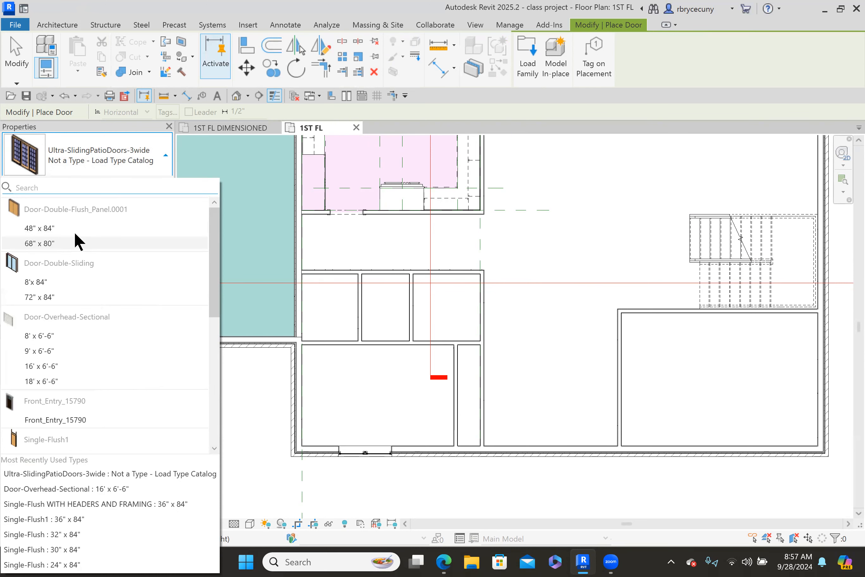
scroll(73, 240, down, 5)
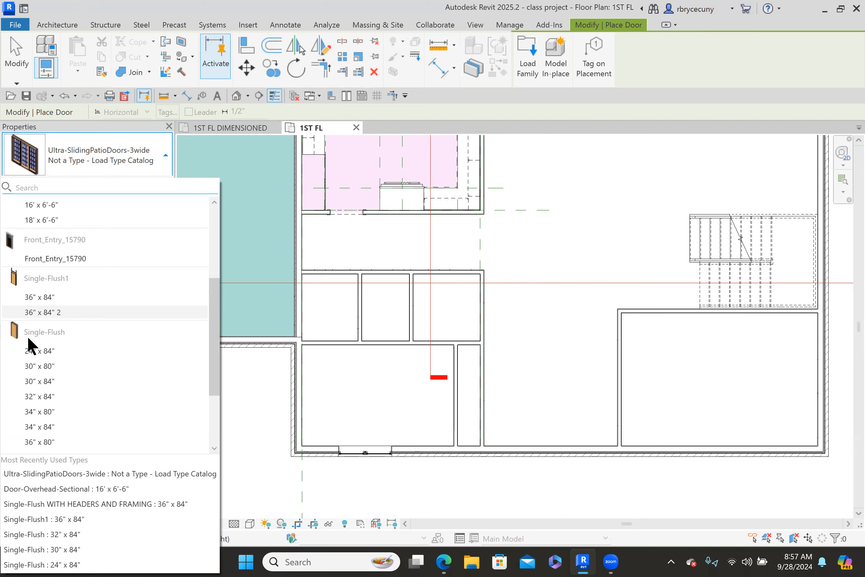
scroll(67, 350, down, 3)
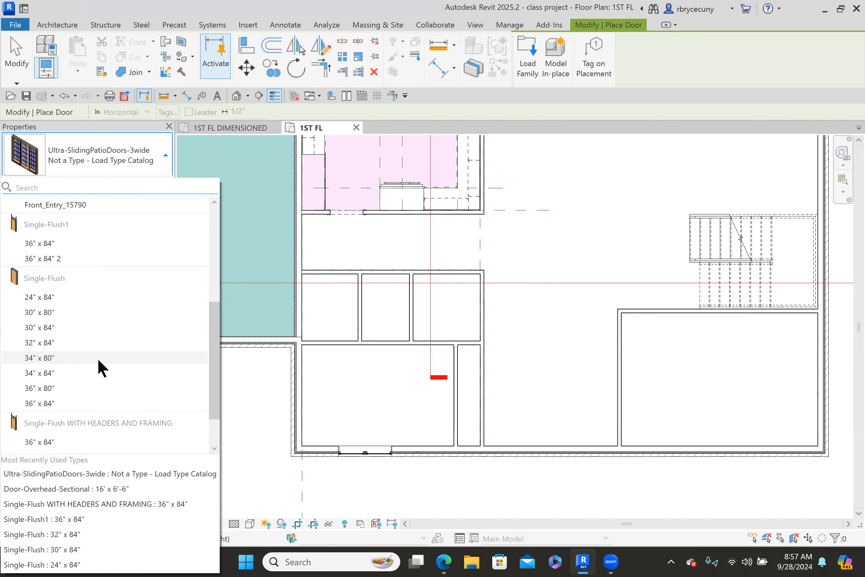
click(35, 403)
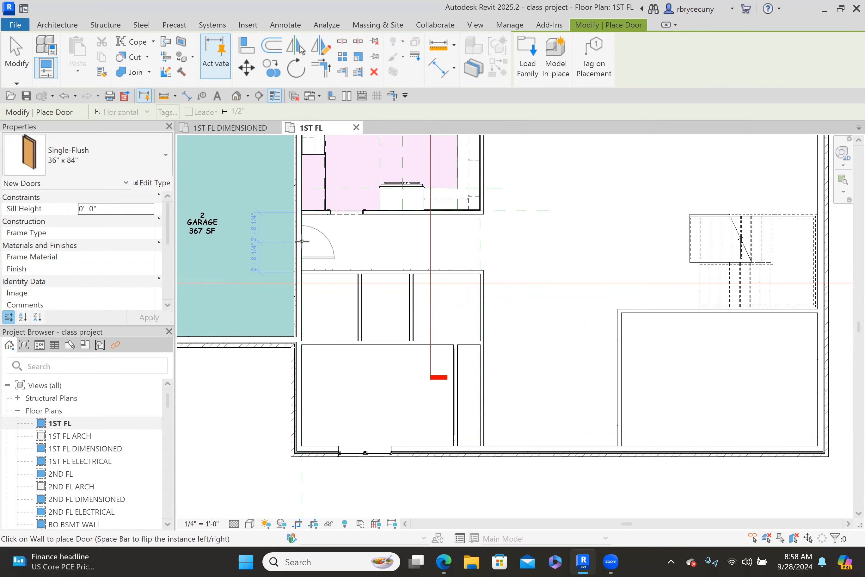
click(302, 241)
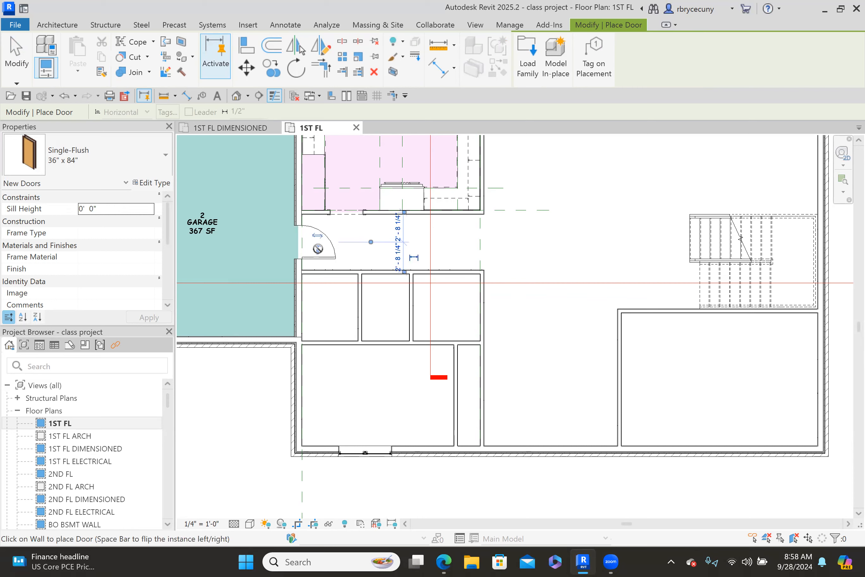
scroll(327, 245, up, 2)
click(23, 52)
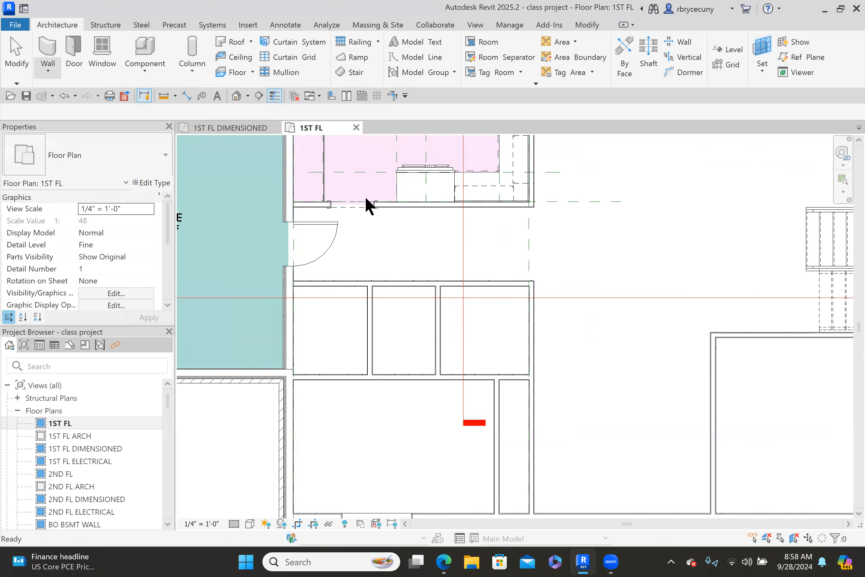
- Nudge the 36" x 84" passage opening in the kitchen's lower wall to the right, away from the garage
scroll(338, 204, up, 2)
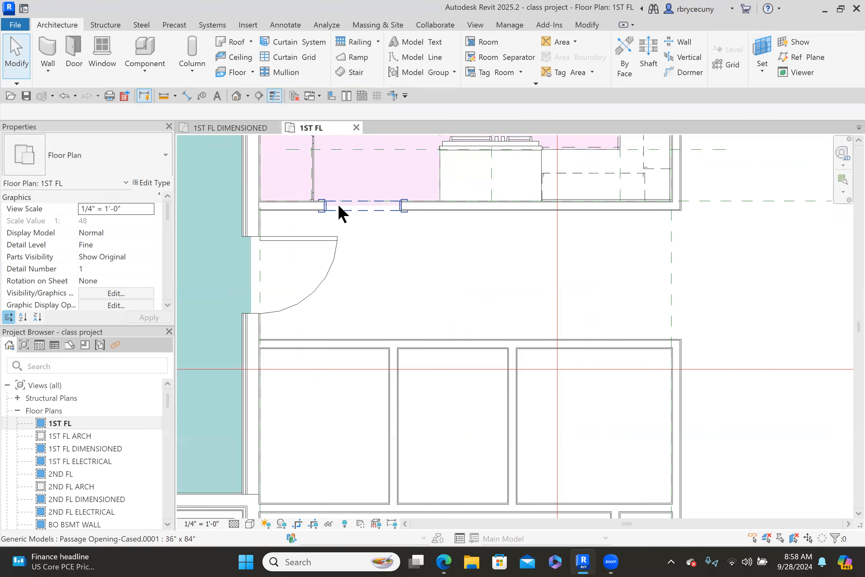
click(369, 210)
key(Right)
key(Right)
key(Right)
key(Right)
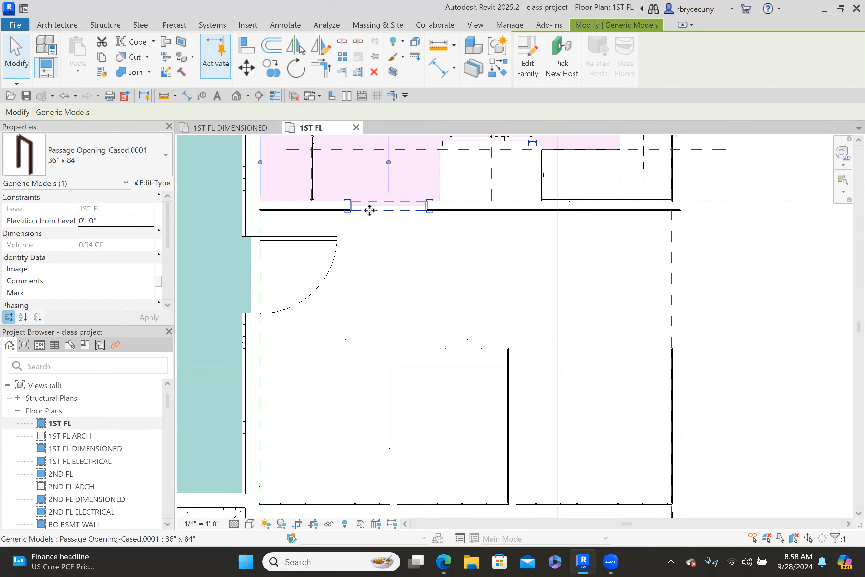
- Create a similar 36" x 84" passage opening in the hallway's lower wall, into the first small room, centred 3' - 2 1/4" from the garage-side wall
middle_drag(385, 247, 348, 238)
right_click(363, 202)
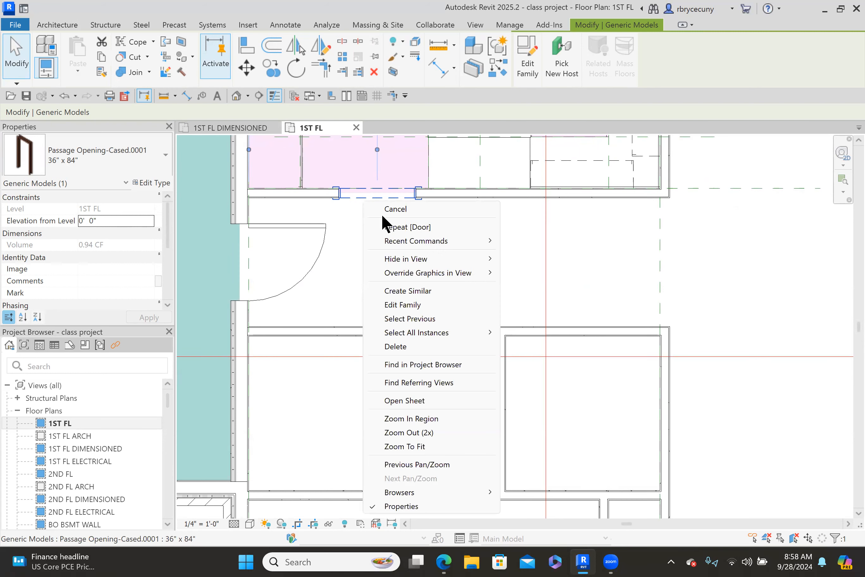
click(407, 290)
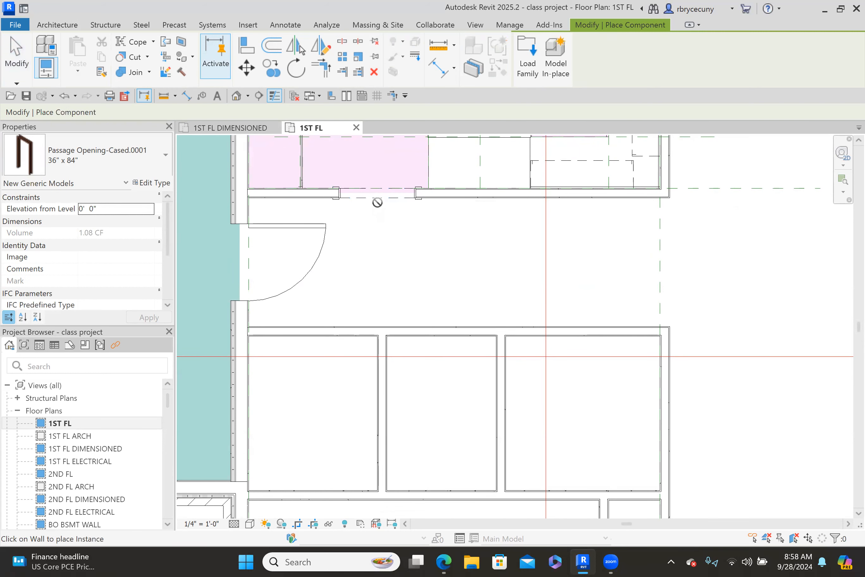
click(330, 330)
middle_drag(308, 343, 305, 276)
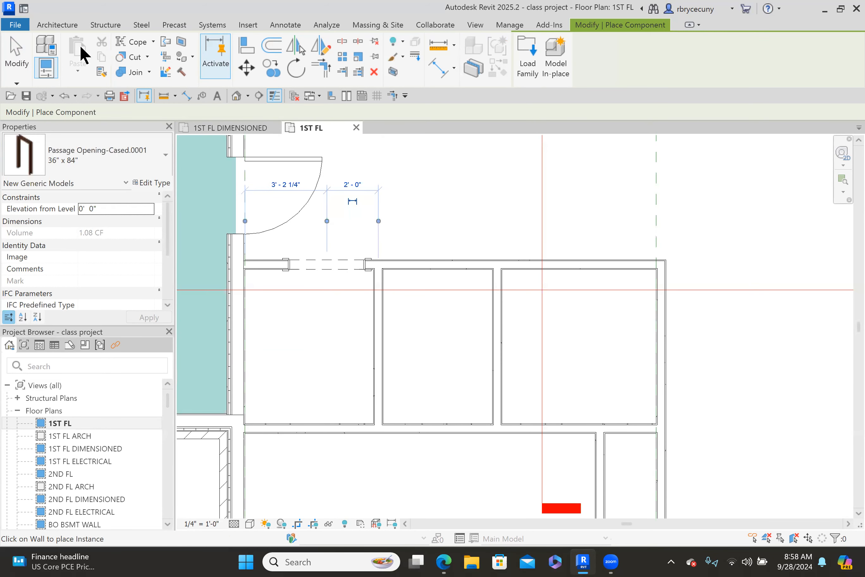
- Place Single-Flush 30" x 84" doors in the wall between the first two small rooms and from the hallway into the third
click(56, 24)
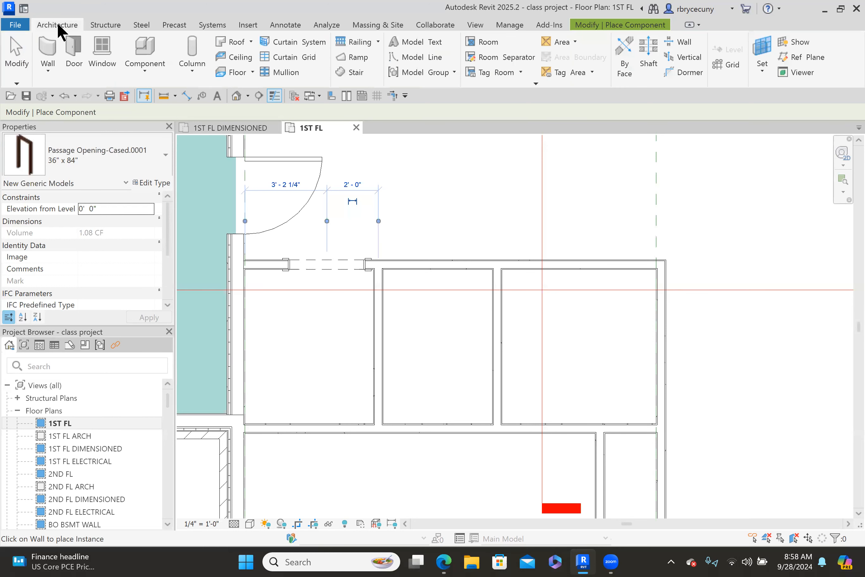
click(71, 45)
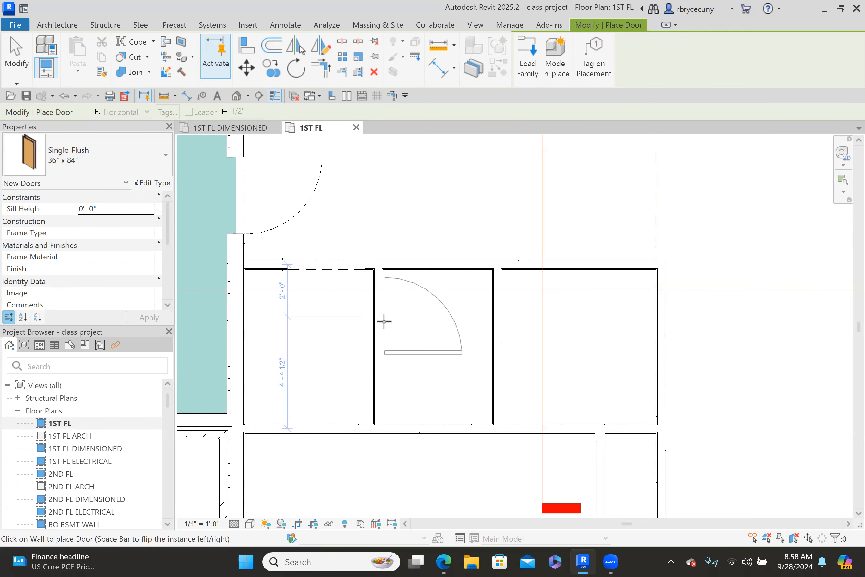
click(71, 158)
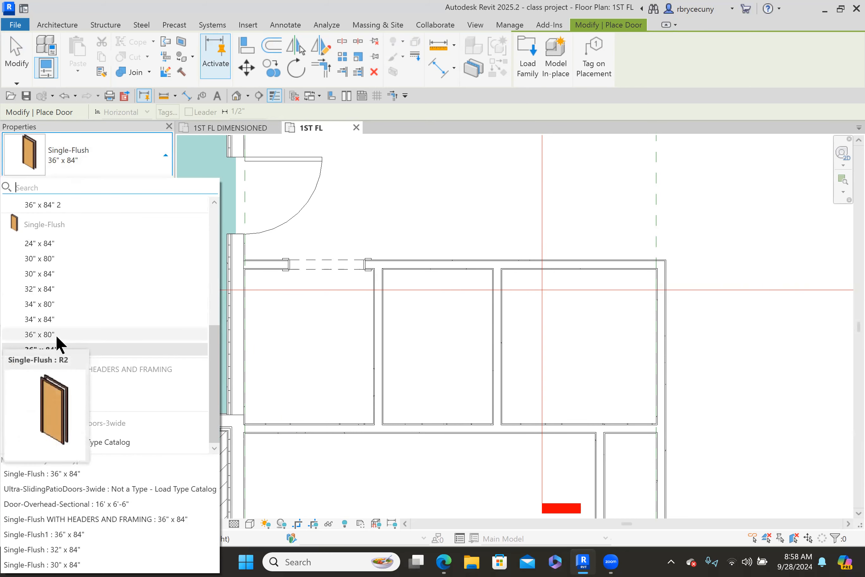
click(59, 274)
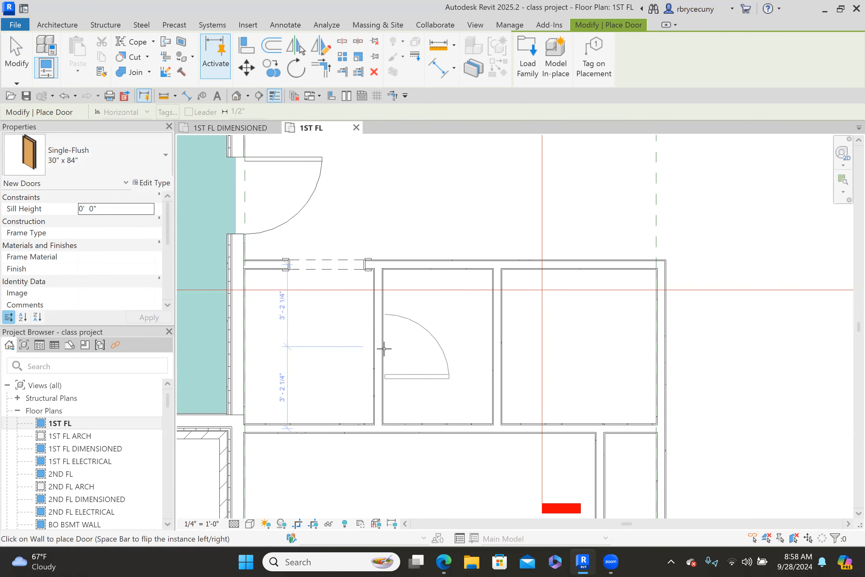
click(383, 348)
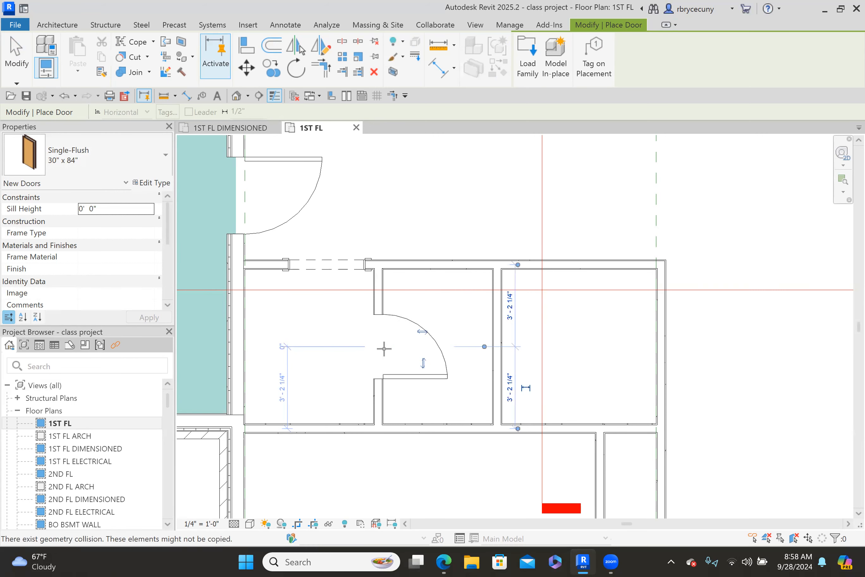
click(544, 267)
middle_drag(546, 271, 551, 187)
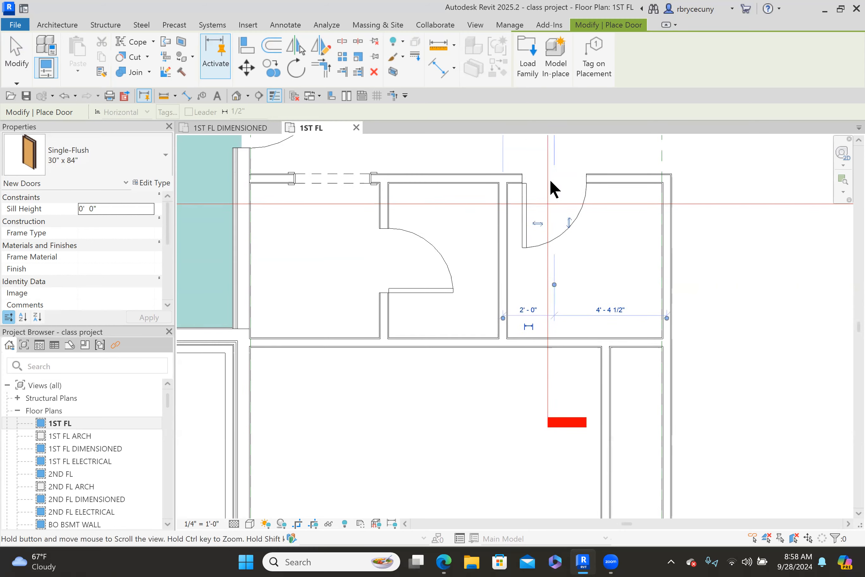
- Place a Single-Flush 36" x 84" door from the first small room into the lower room, centred 3' - 2 1/4" from the garage-side wall
click(81, 147)
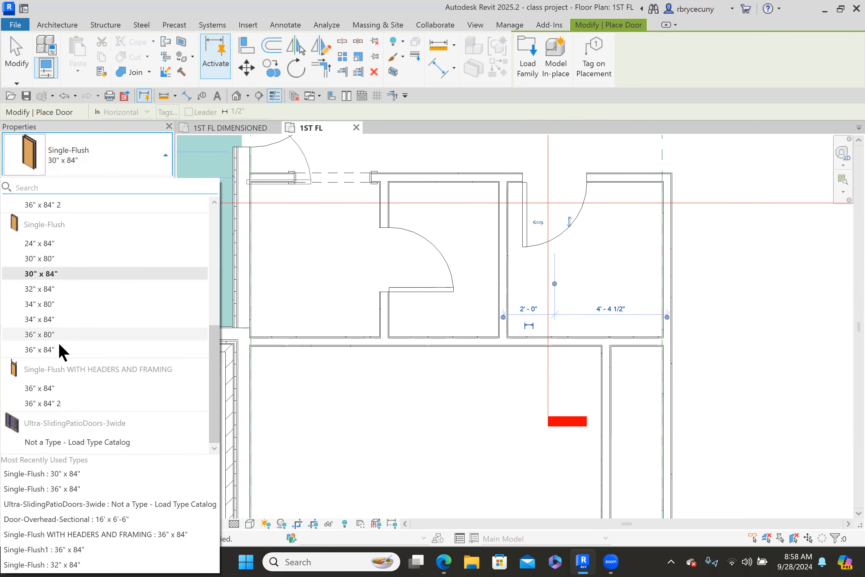
click(59, 348)
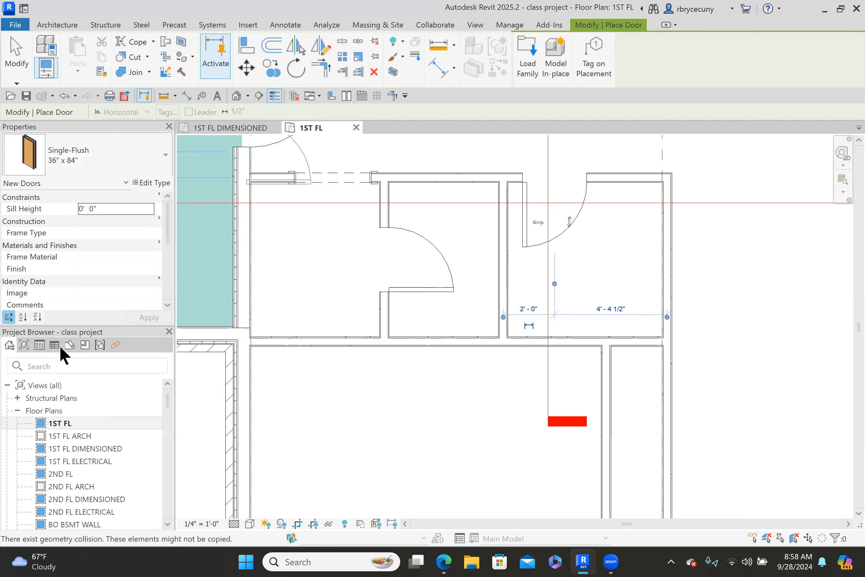
click(331, 346)
click(16, 55)
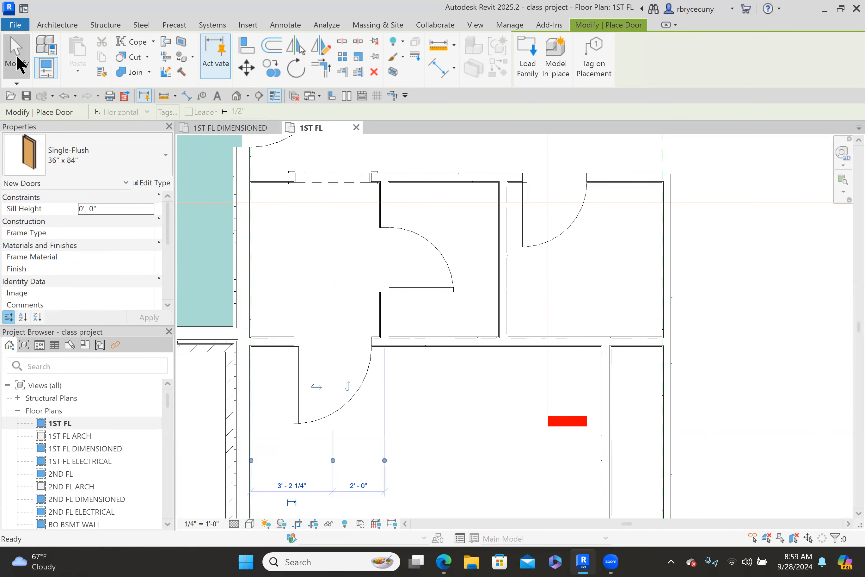
scroll(262, 286, down, 4)
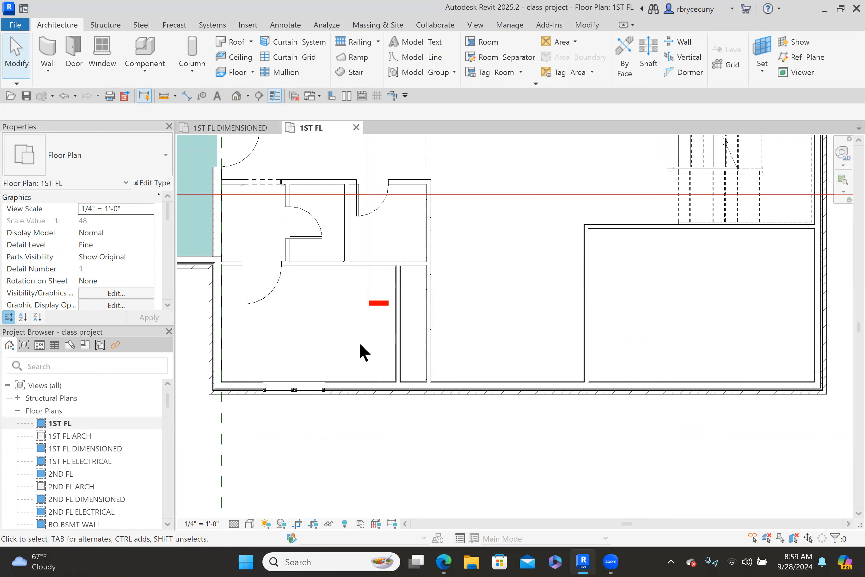
middle_drag(290, 338, 301, 332)
scroll(300, 332, up, 2)
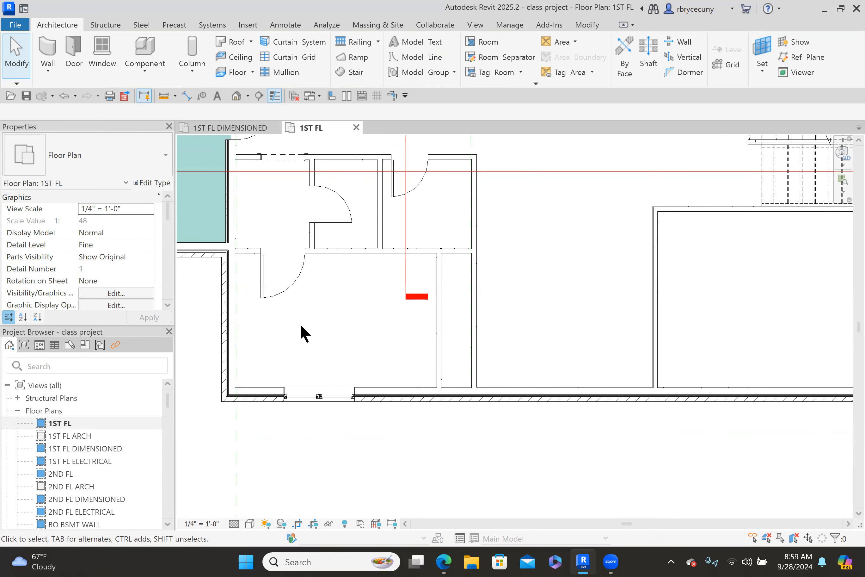
middle_drag(297, 320, 298, 322)
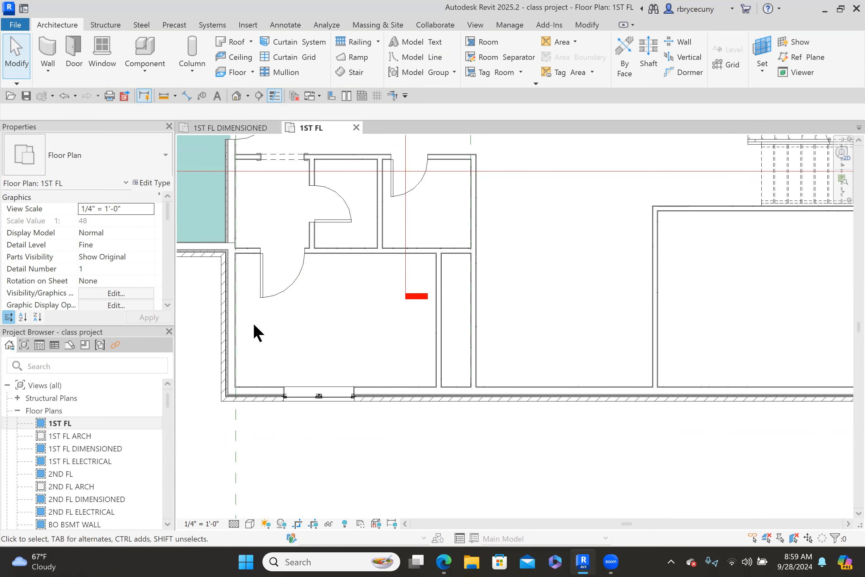
scroll(259, 327, down, 3)
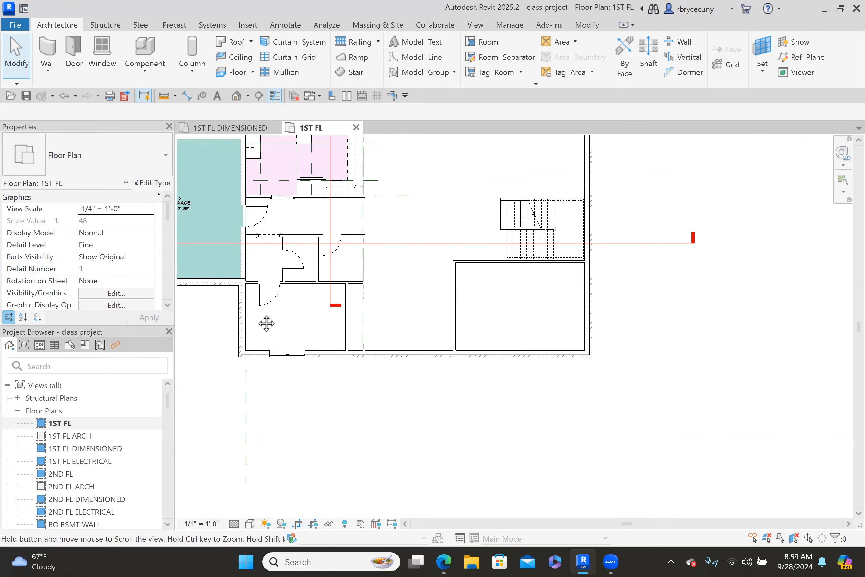
scroll(277, 315, up, 3)
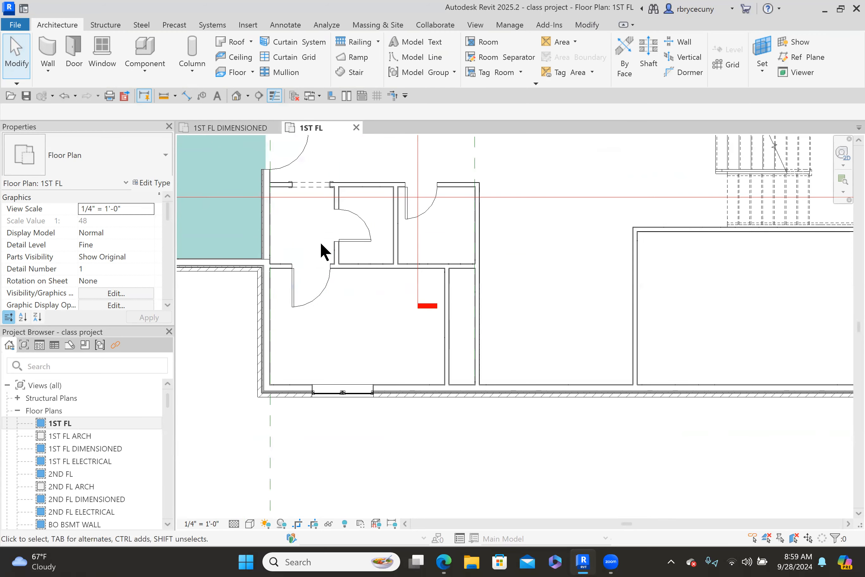
- Try to move the lower room's garage-side exterior wall 1' outward, unjoining the elements that cannot stay joined
click(267, 336)
key(m)
key(v)
click(241, 348)
text(1)
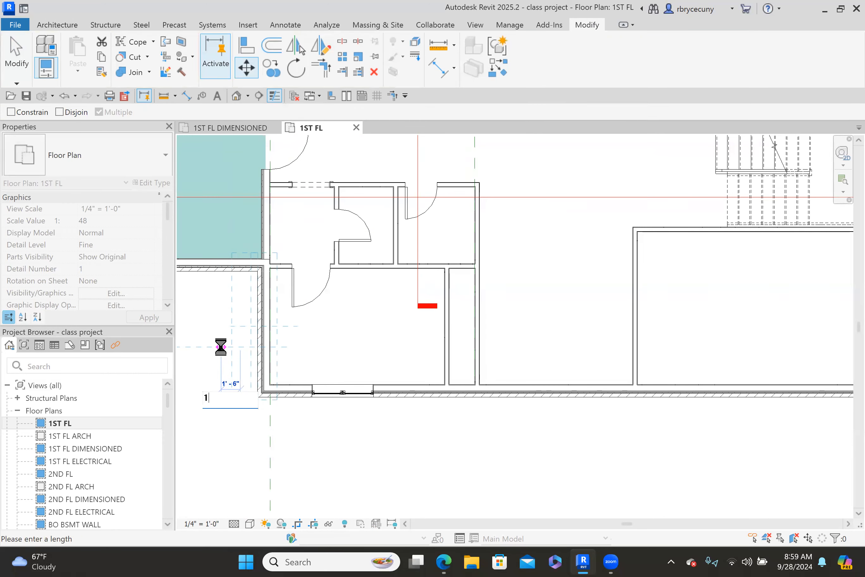
key(Return)
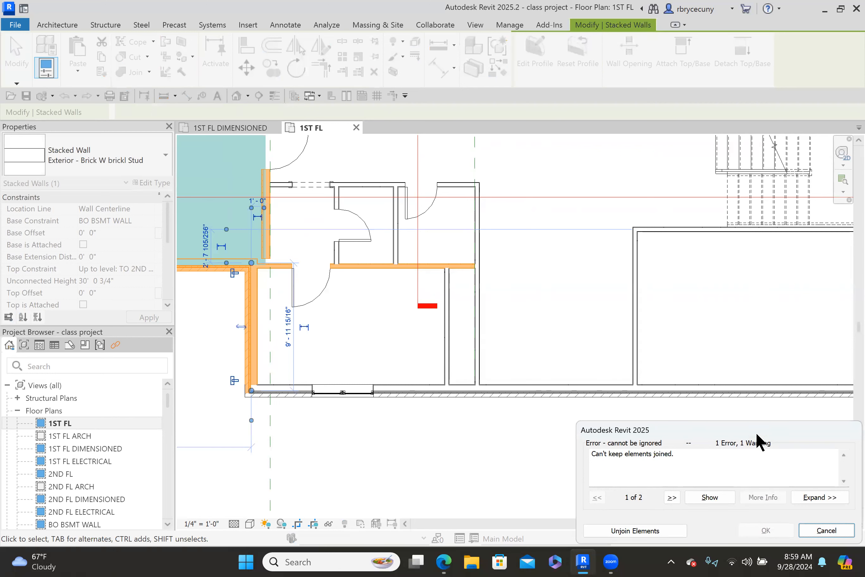
drag(748, 423, 657, 315)
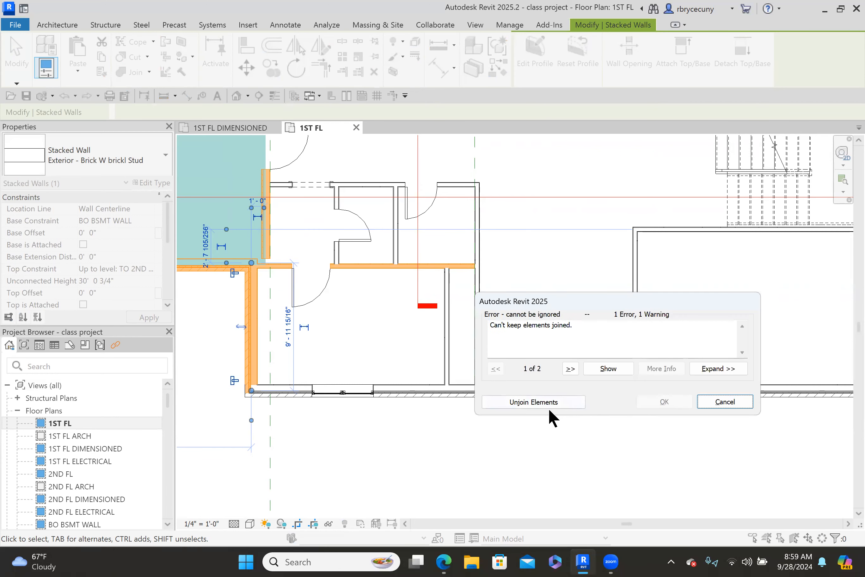
click(553, 402)
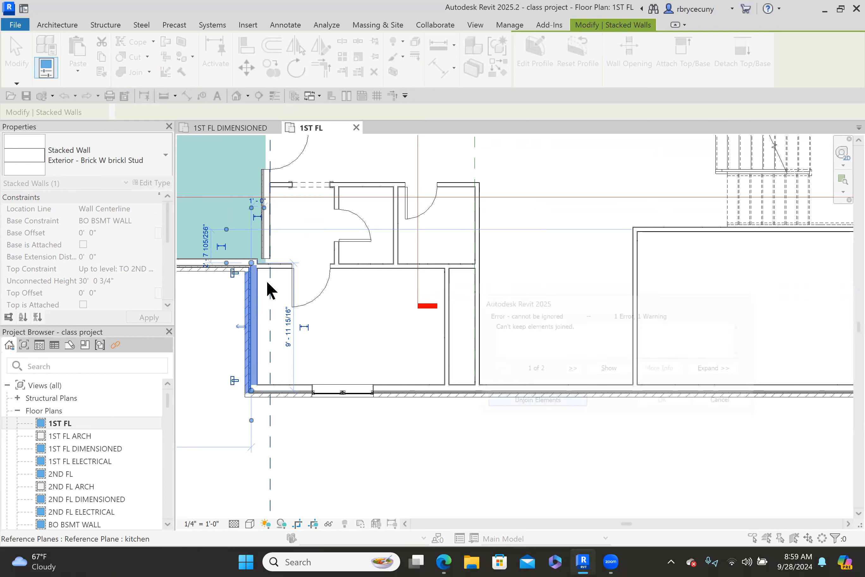
- Measure the gap between the moved exterior wall and the lower room's open door leaf, and undo the wall move
scroll(219, 240, up, 5)
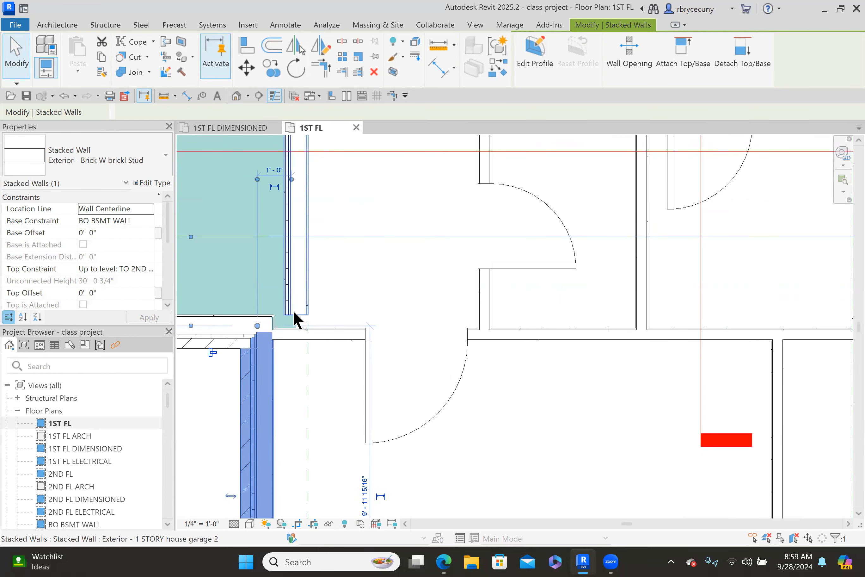
scroll(294, 271, down, 2)
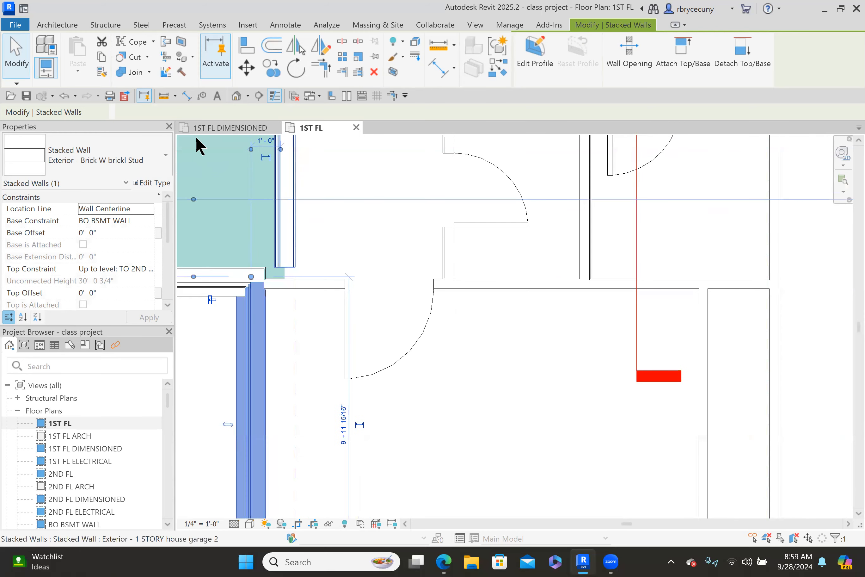
click(163, 95)
click(267, 327)
click(343, 326)
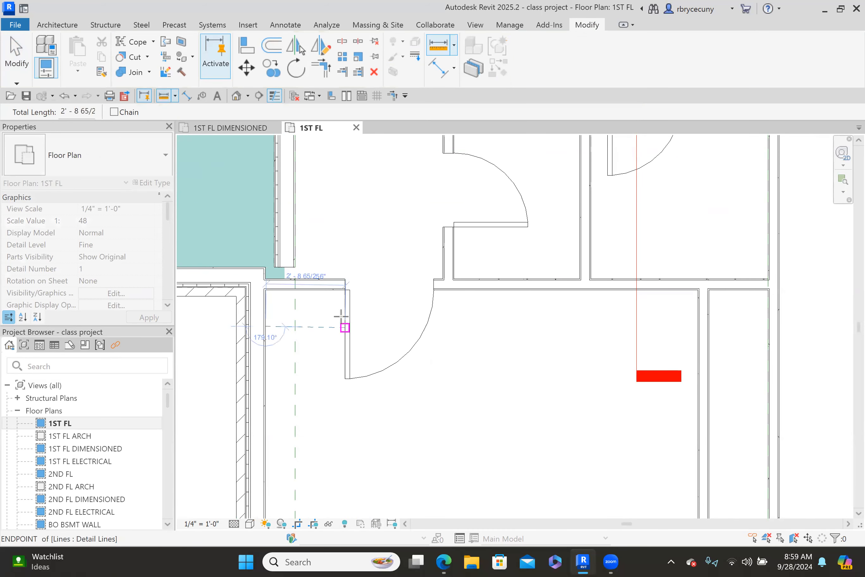
click(16, 56)
scroll(292, 256, down, 2)
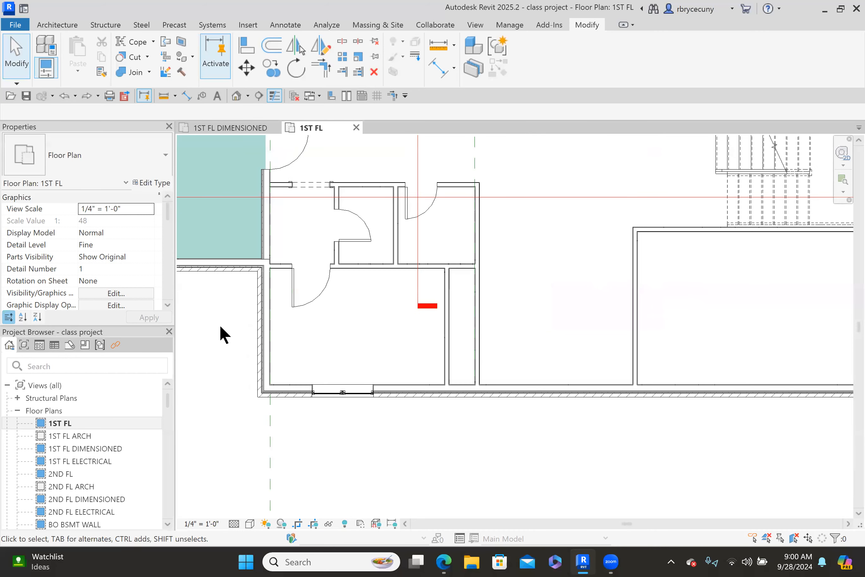
- Move the vertical partitions of the small rooms and the narrow closet, together with their two doors, 1' away from the garage
scroll(219, 325, down, 3)
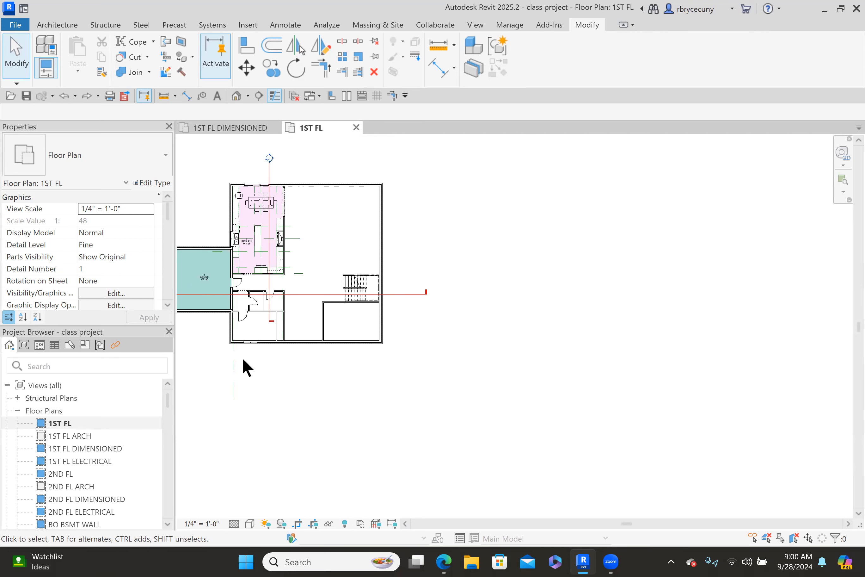
scroll(250, 357, up, 2)
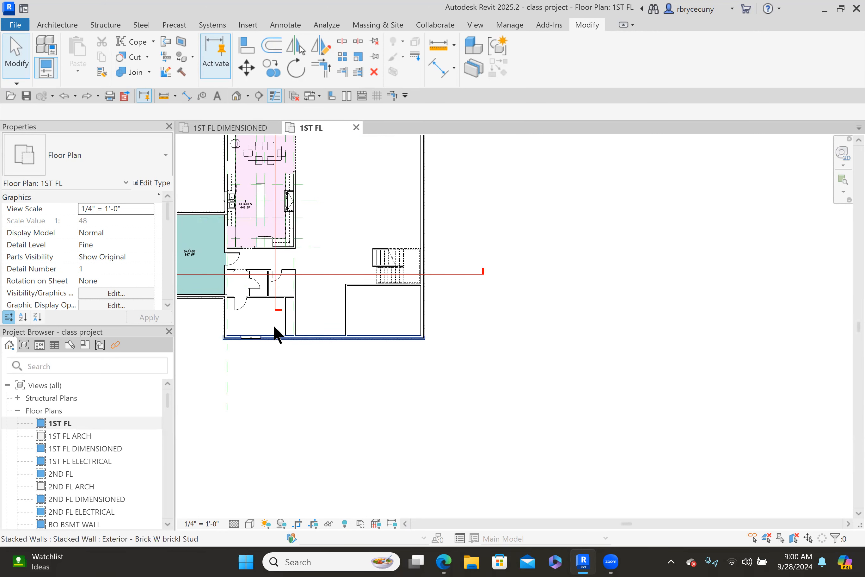
scroll(224, 313, up, 2)
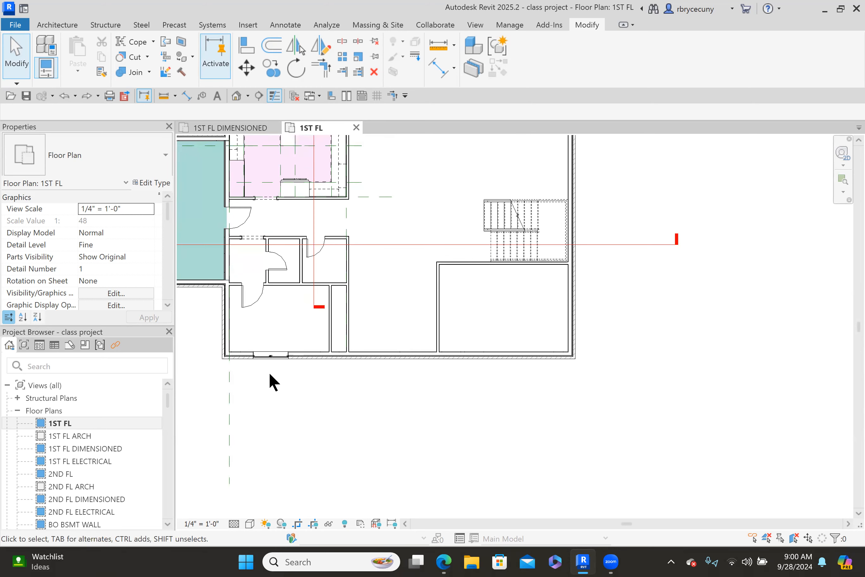
drag(267, 381, 364, 221)
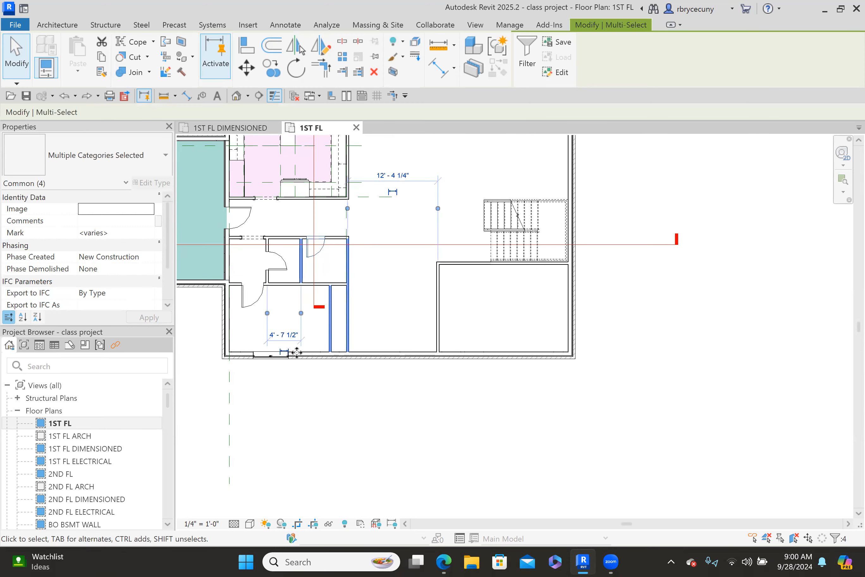
drag(256, 387, 370, 215)
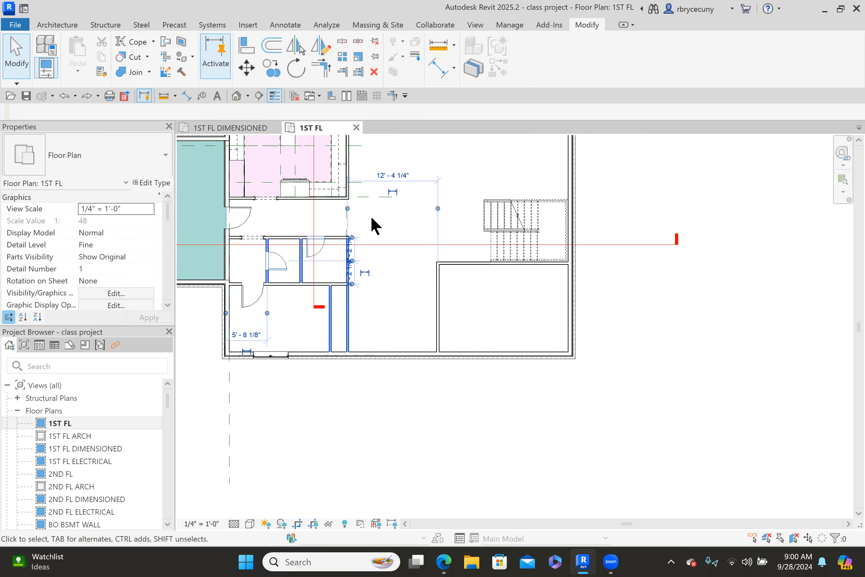
click(245, 68)
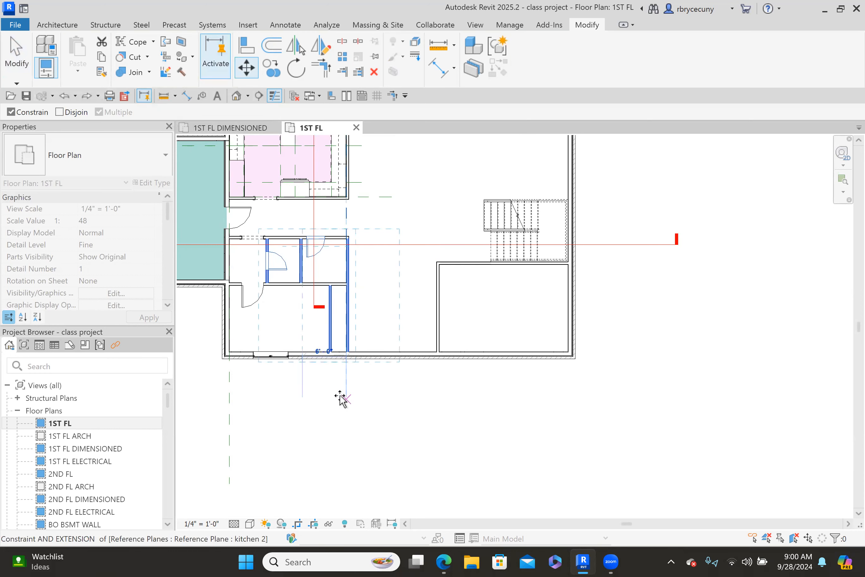
text(1)
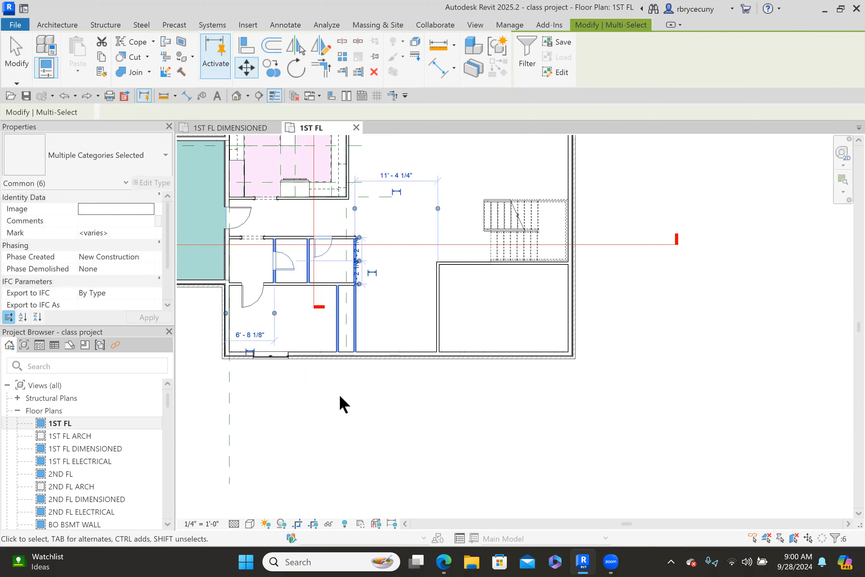
key(Escape)
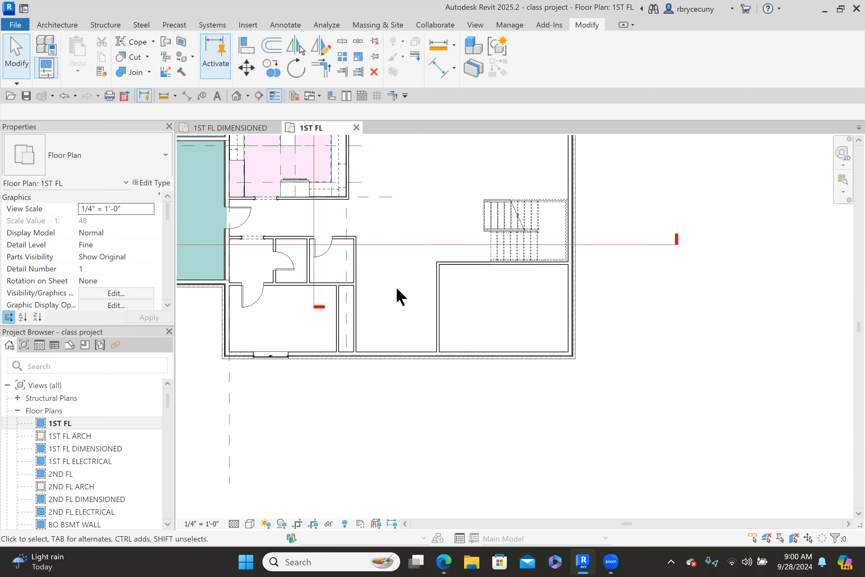
- Move the lower room's 36" x 84" door 1' away from the garage side, centring it 4' - 2 1/4" from the exterior wall
middle_drag(411, 324, 412, 363)
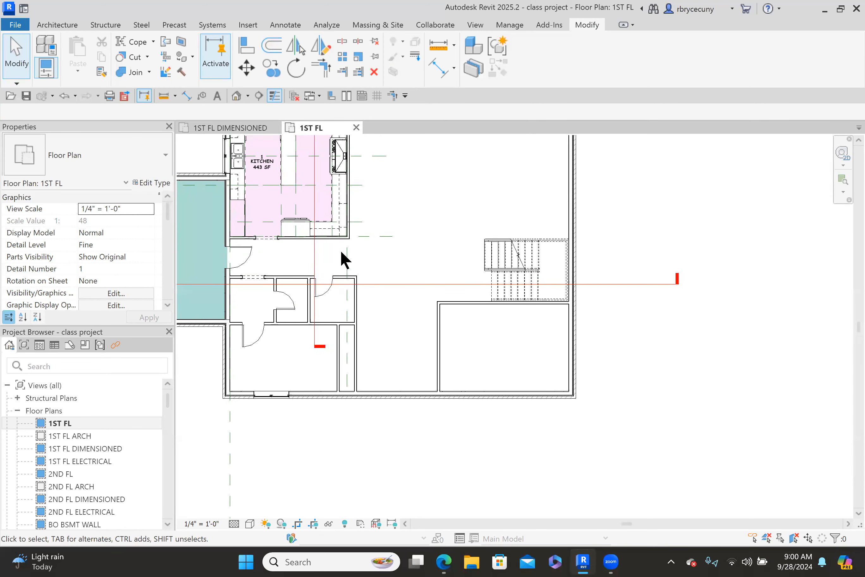
middle_drag(385, 325, 387, 299)
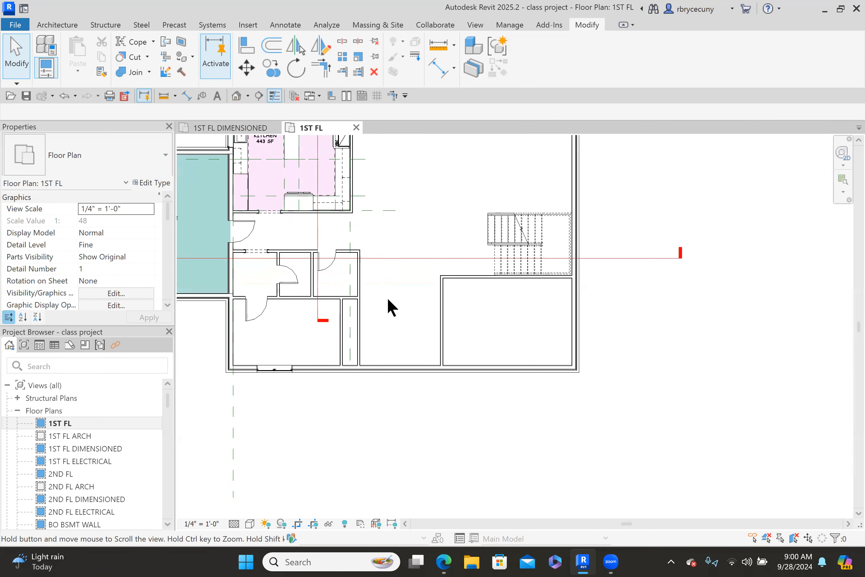
scroll(244, 322, up, 3)
scroll(244, 317, up, 2)
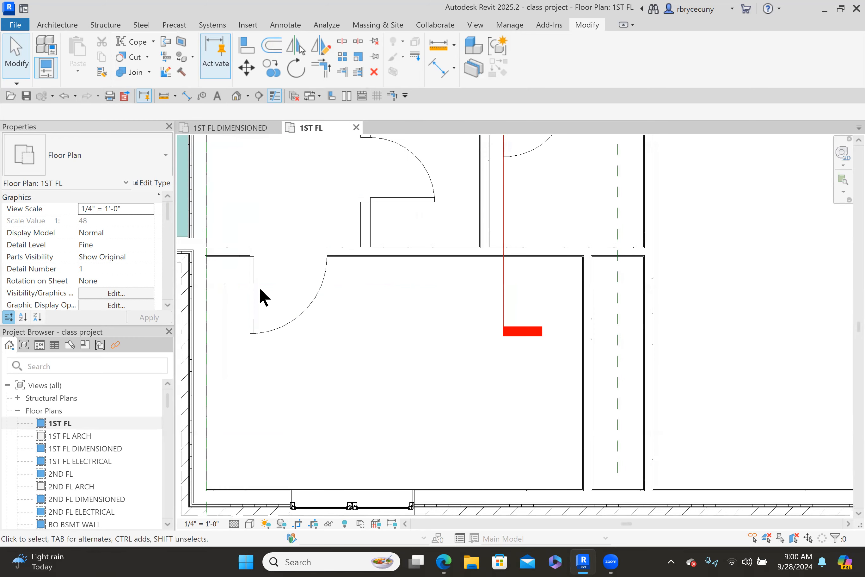
click(254, 284)
click(247, 68)
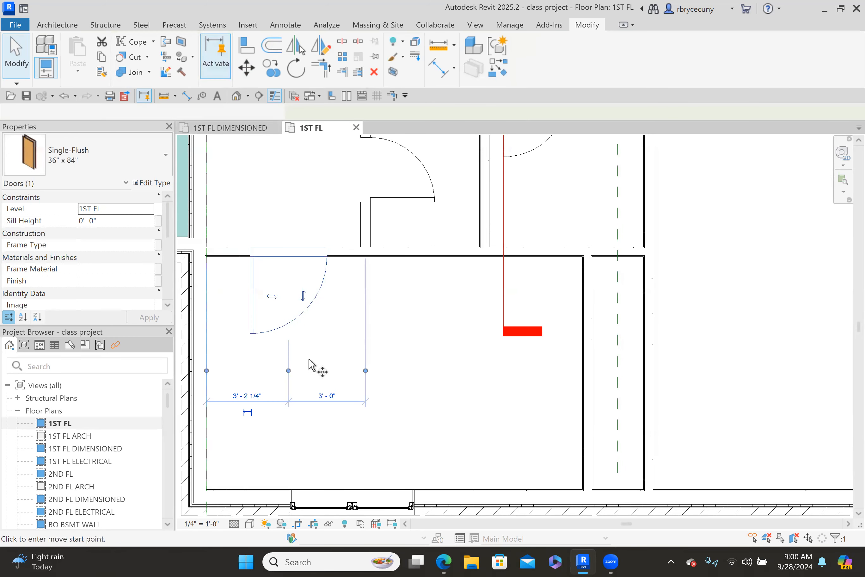
click(334, 357)
scroll(320, 325, down, 2)
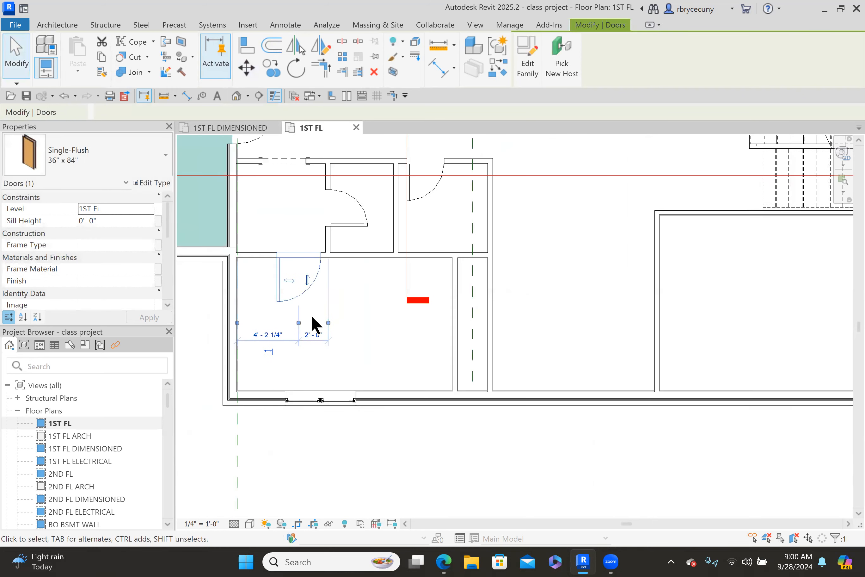
- Save the project and place a STACKED Washer_amp_Dryer_7210, rotated to face the garage side, in the lower room's corner beside the narrow closet
click(26, 96)
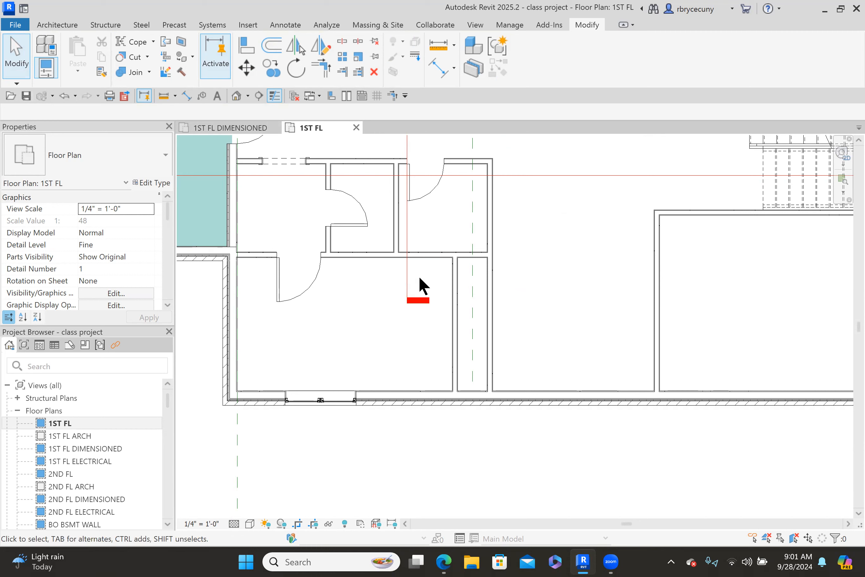
click(63, 25)
click(142, 43)
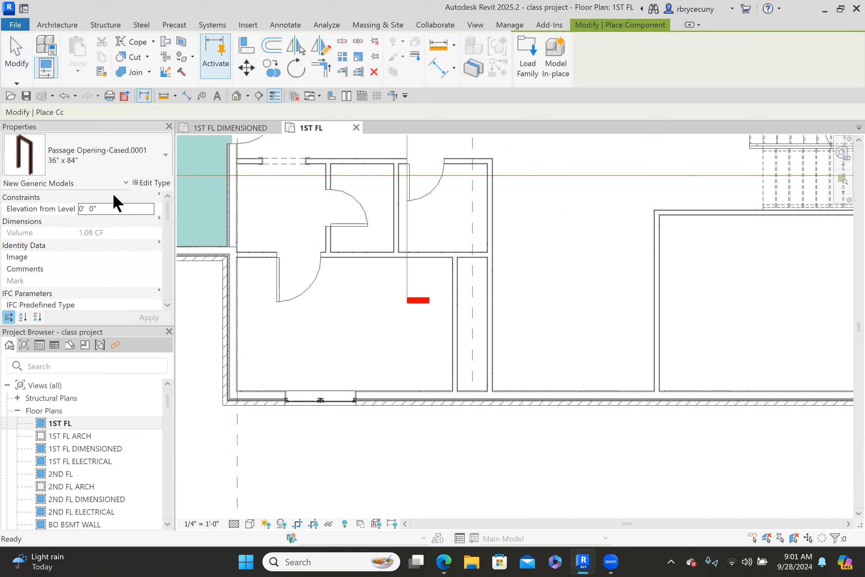
click(101, 162)
scroll(87, 321, down, 15)
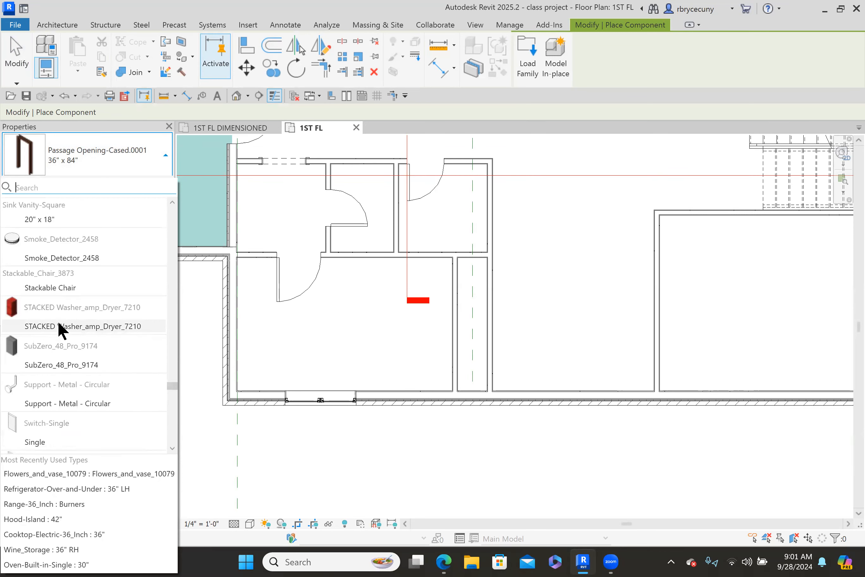
click(59, 325)
scroll(441, 275, up, 4)
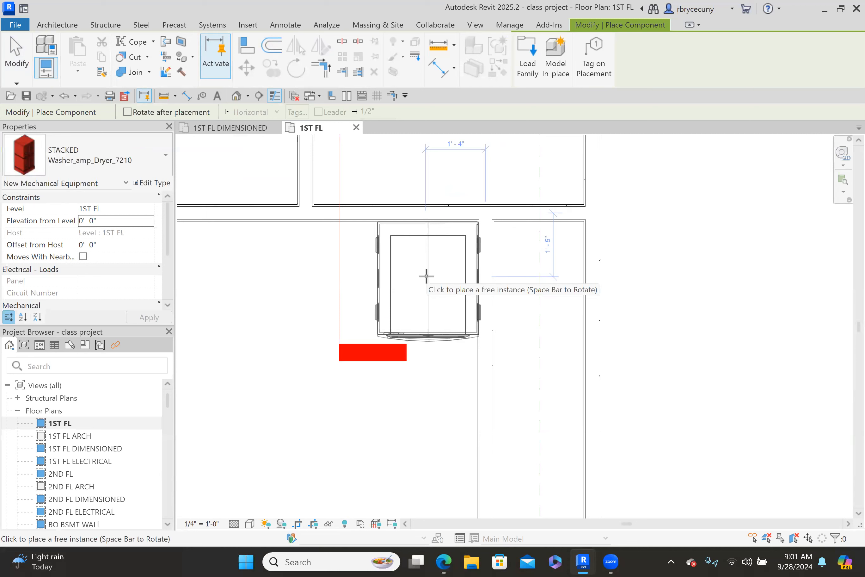
key(space)
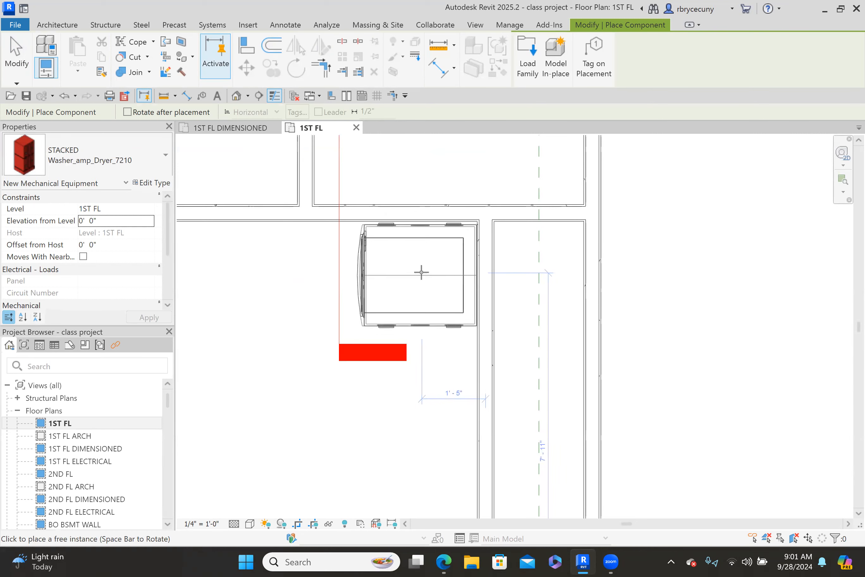
click(421, 272)
key(Escape)
key(Escape)
scroll(417, 284, down, 4)
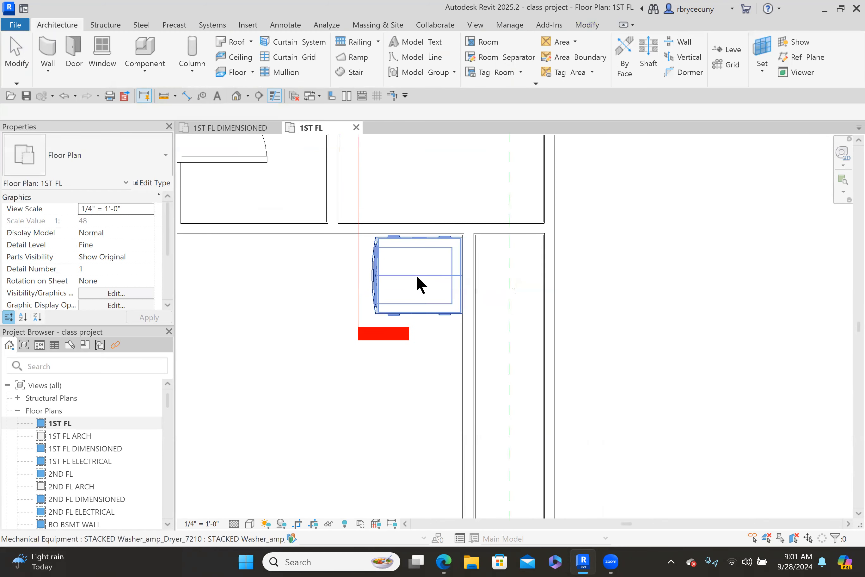
- Move the stacked washer-dryer across the lower room to the garage-side exterior wall and turn it to face into the room
middle_drag(425, 318, 432, 317)
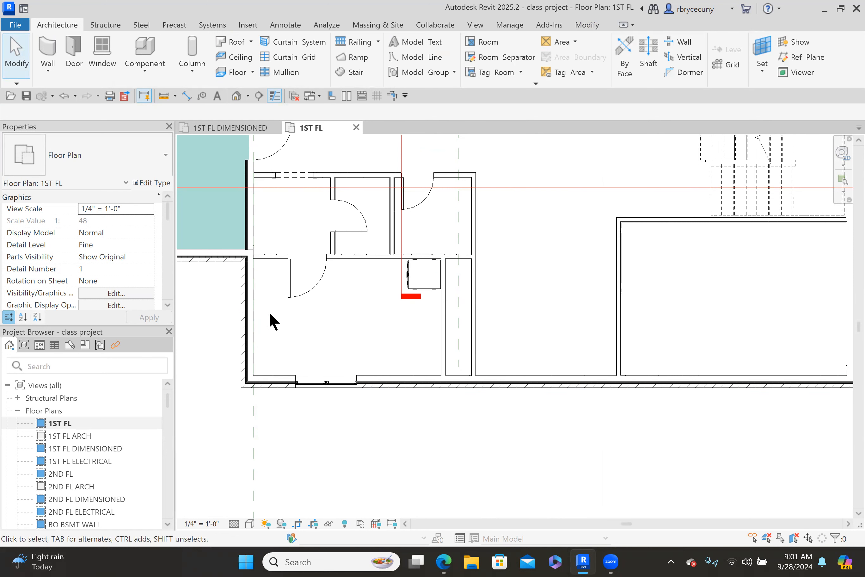
drag(419, 283, 269, 332)
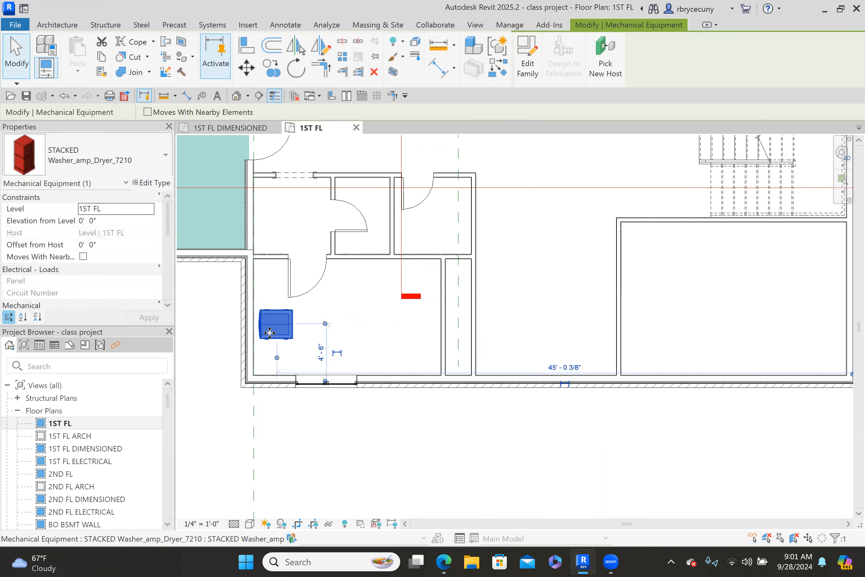
scroll(269, 332, up, 4)
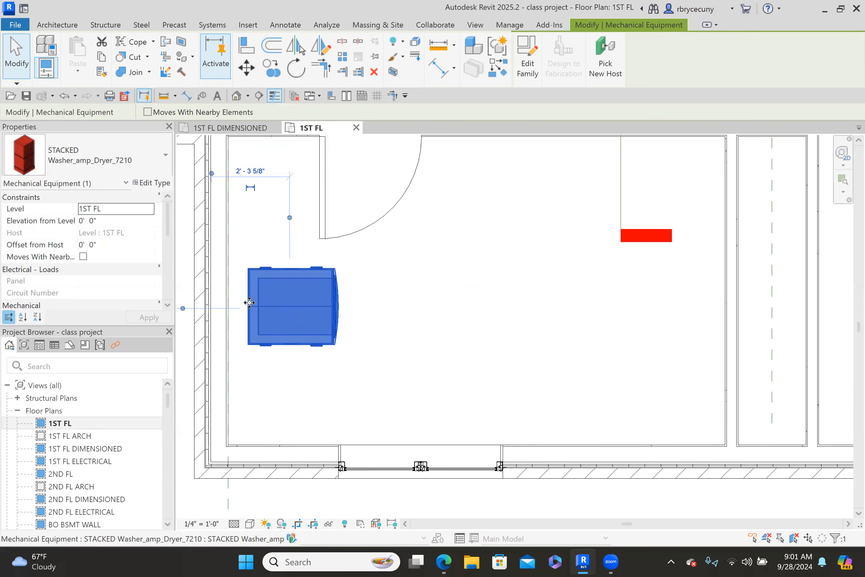
scroll(250, 302, down, 3)
scroll(249, 303, up, 4)
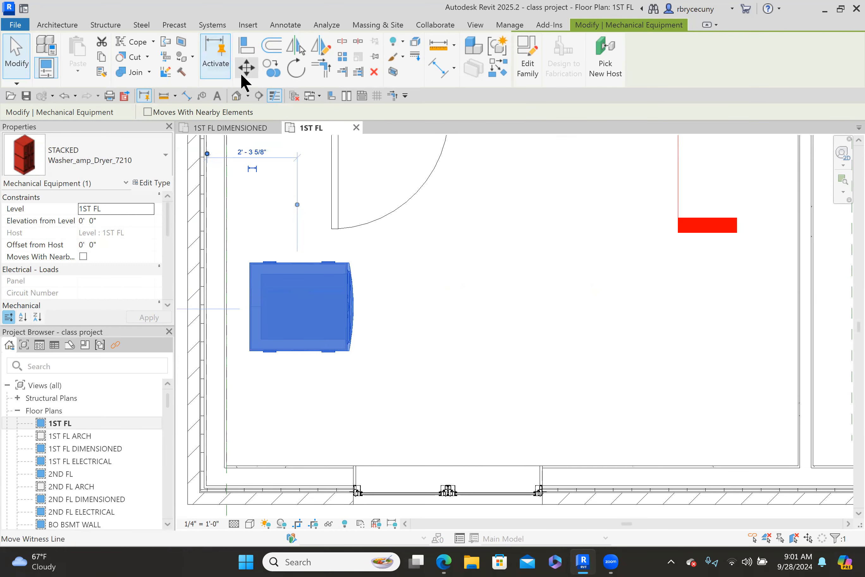
- Set the washer-dryer's back against the inner face of the garage-side exterior wall and shift it slightly toward the door partition
click(246, 68)
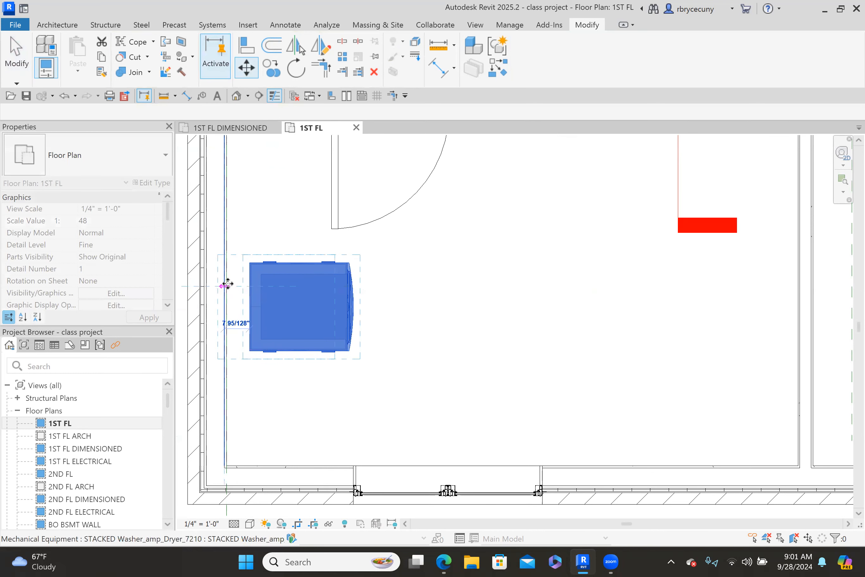
click(226, 284)
scroll(241, 299, down, 3)
scroll(293, 291, down, 1)
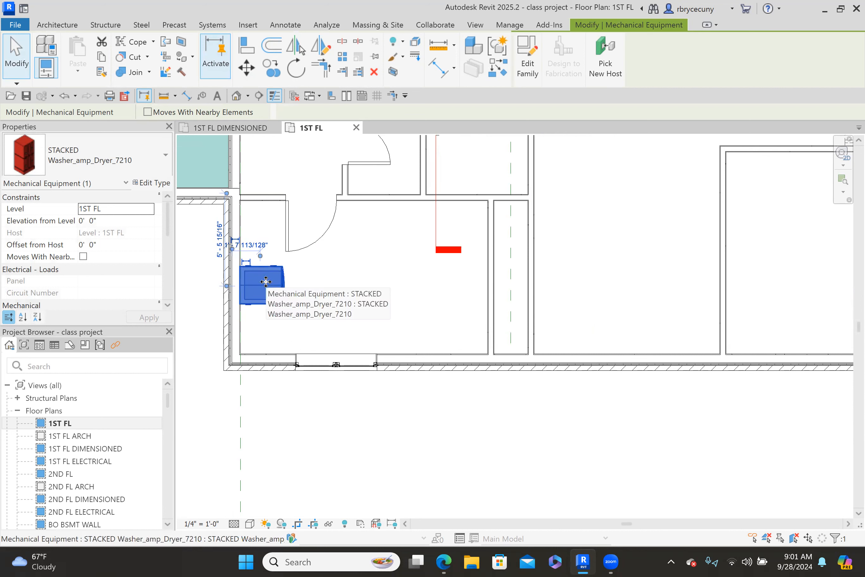
drag(266, 282, 266, 270)
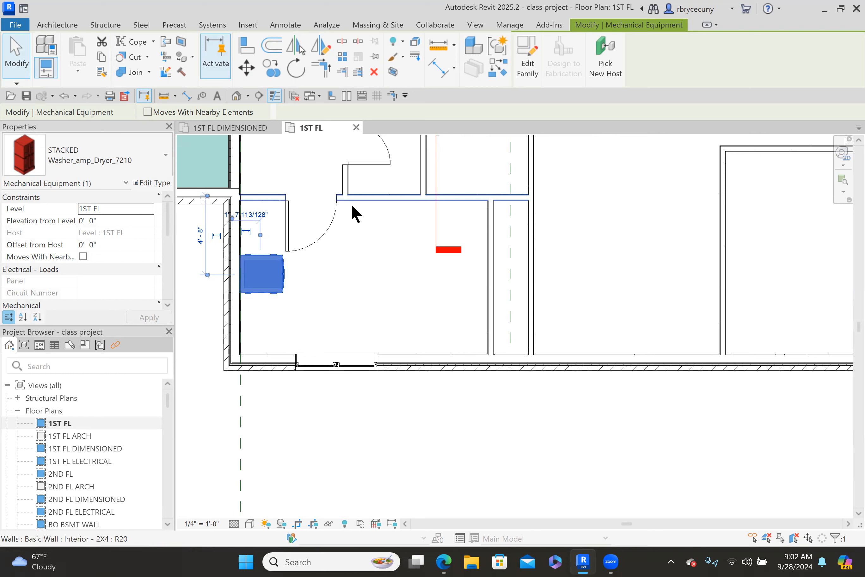
- Start an in-place model in the Casework category, keeping the default name
click(57, 24)
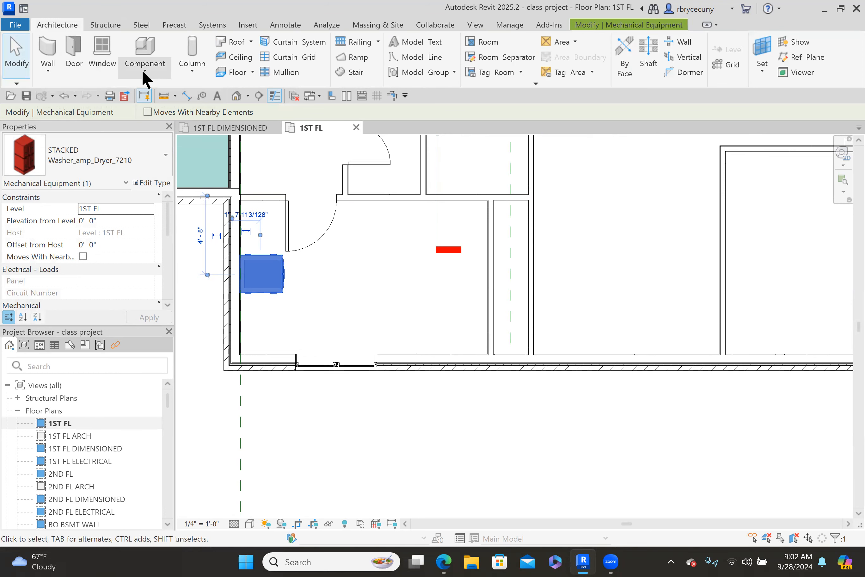
click(143, 72)
click(128, 120)
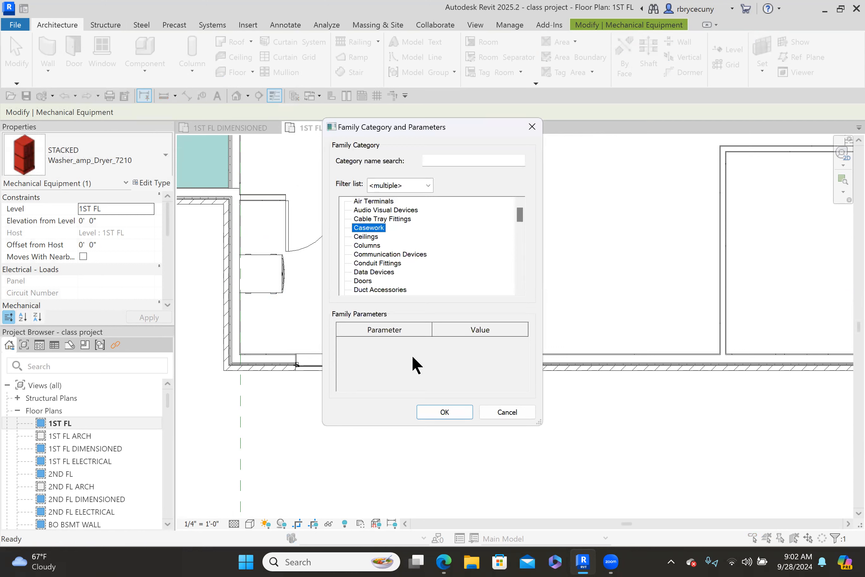
click(439, 409)
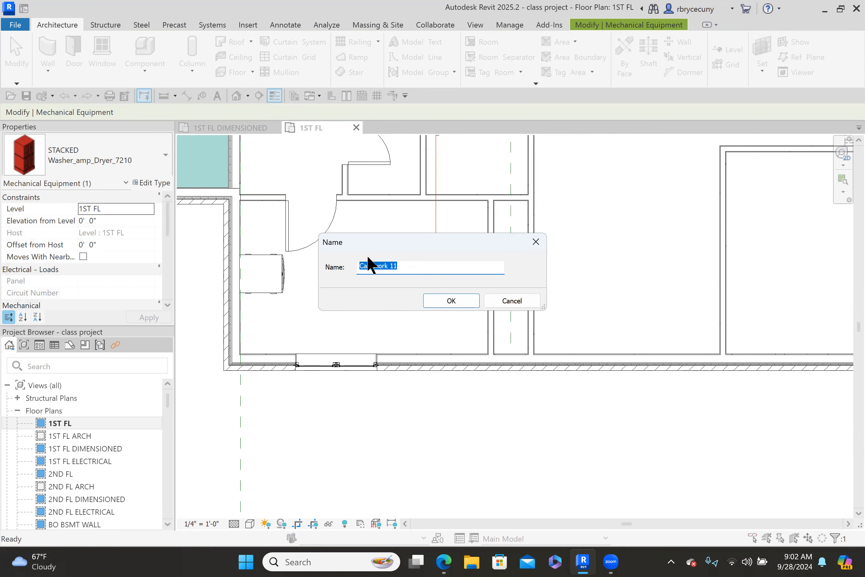
click(446, 297)
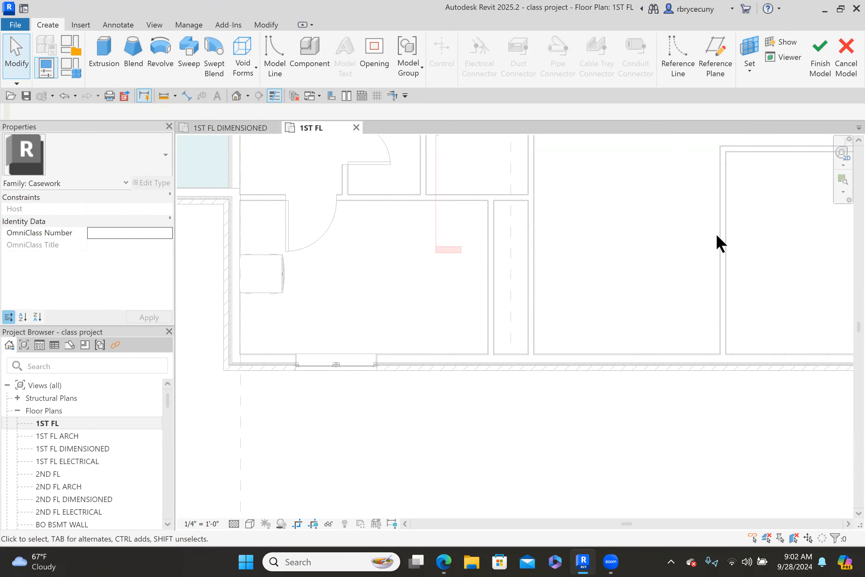
- Start an extrusion and sketch its first lines along the washer-dryer's window-side edge and from its front corner toward the window wall
click(105, 48)
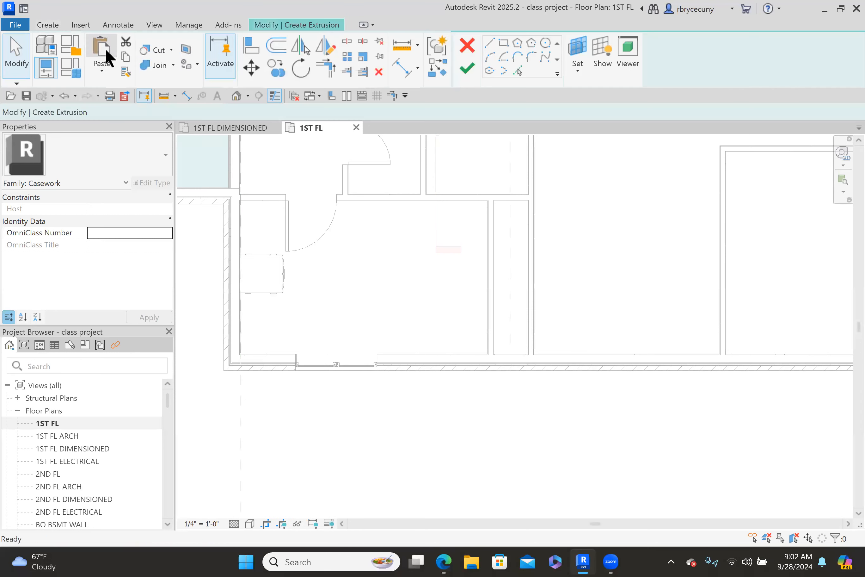
click(564, 44)
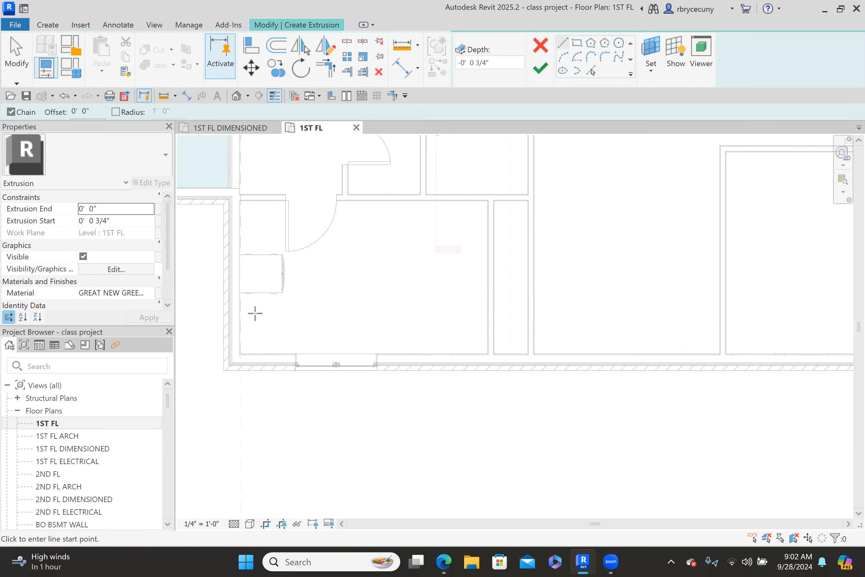
scroll(255, 314, up, 7)
scroll(218, 267, up, 3)
middle_drag(236, 258, 241, 260)
click(258, 234)
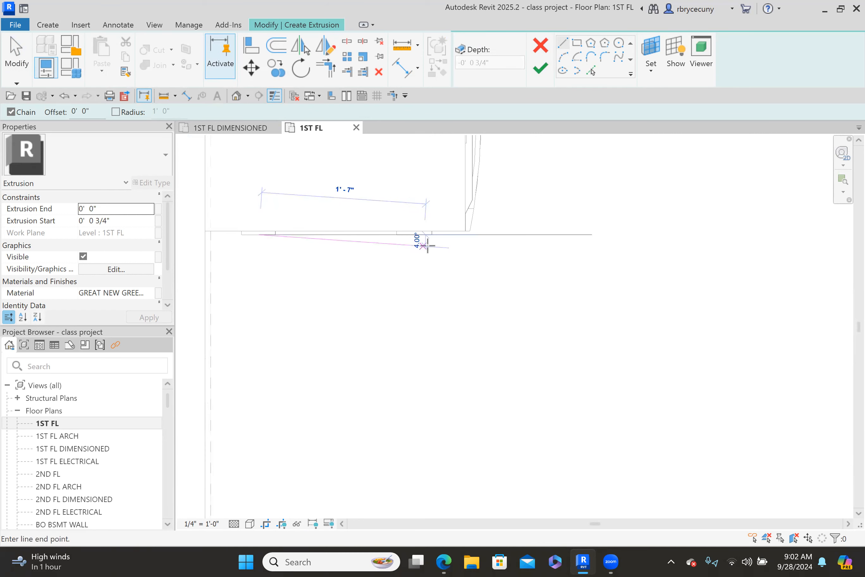
click(464, 237)
scroll(452, 329, down, 3)
middle_drag(453, 349, 415, 220)
click(415, 222)
- Sketch the counter's inner edge parallel to the window wall, up beside the narrow closet, back toward the door and up to the door partition
scroll(415, 222, down, 3)
middle_drag(609, 230, 468, 303)
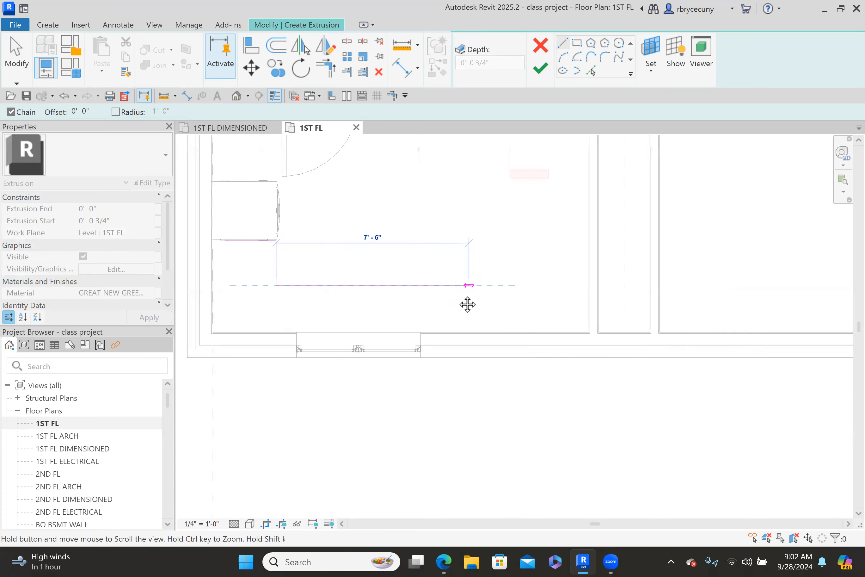
click(527, 286)
middle_drag(540, 199, 518, 339)
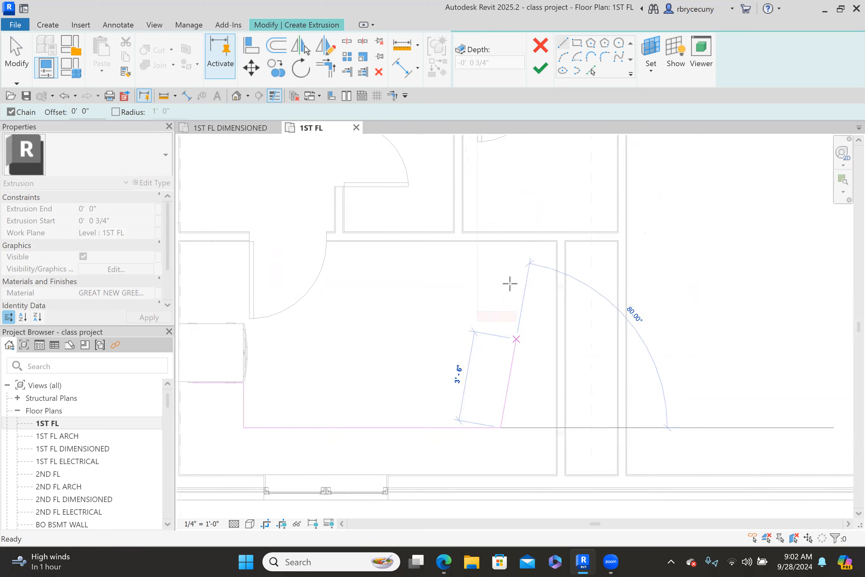
click(508, 281)
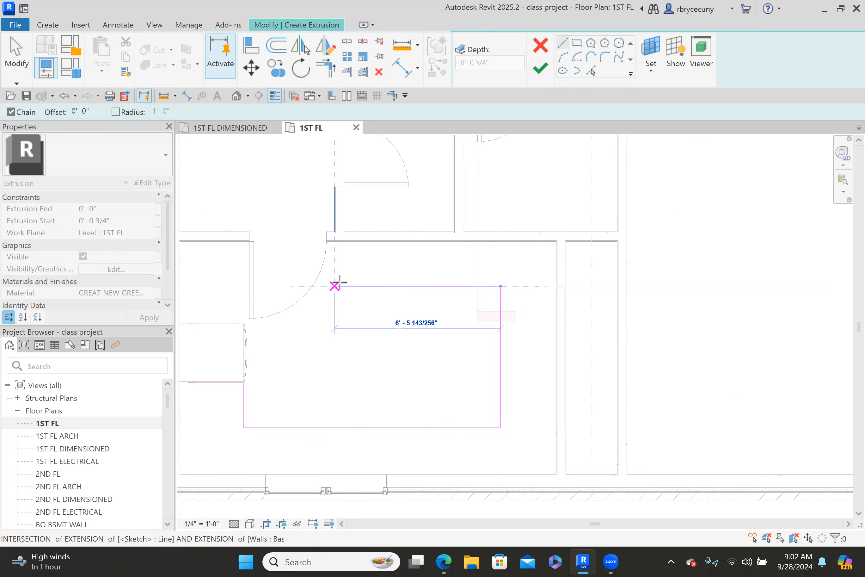
click(335, 286)
scroll(336, 246, up, 5)
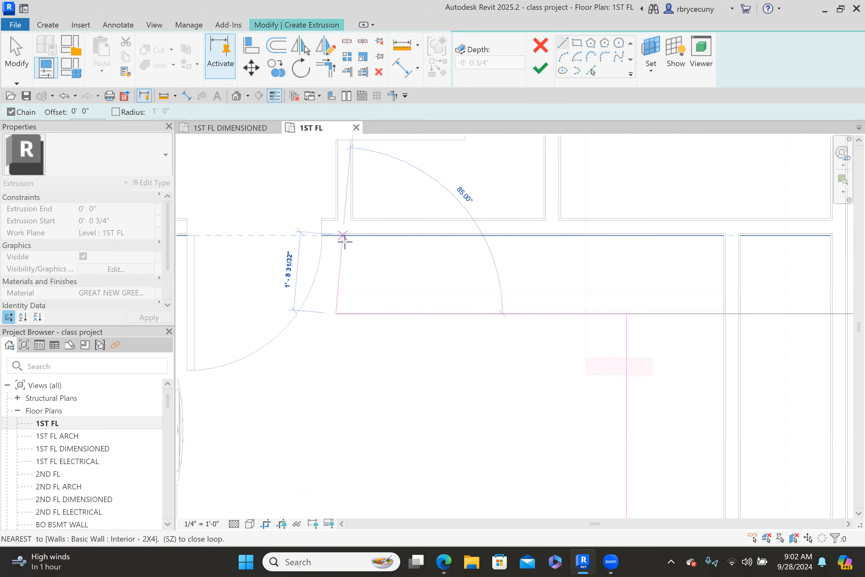
click(332, 237)
- Continue the counter outline along the door partition, down the narrow closet wall and along the window wall to the garage-side corner
scroll(497, 247, down, 3)
scroll(577, 244, up, 3)
click(589, 231)
mouse_move(579, 239)
middle_down()
mouse_move(585, 301)
mouse_move(565, 199)
middle_up()
scroll(564, 200, up, 5)
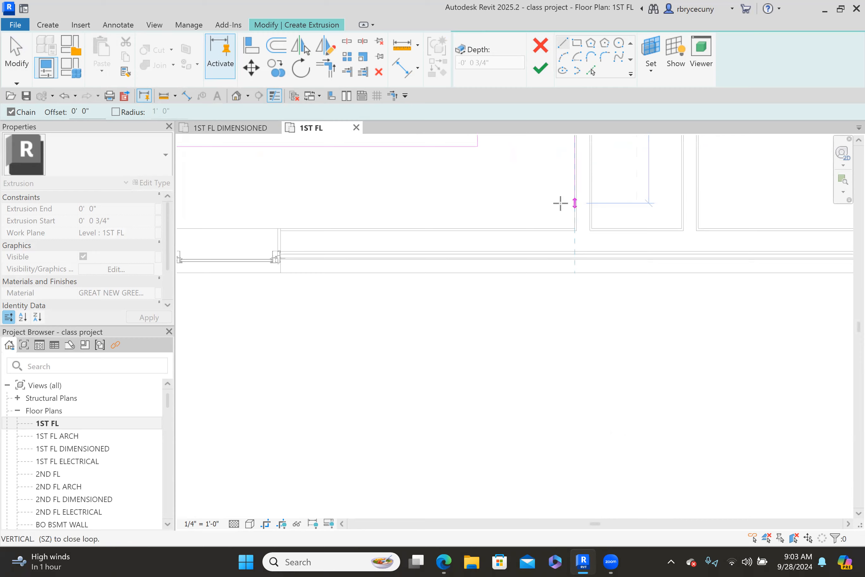
click(587, 236)
scroll(512, 238, down, 3)
mouse_move(512, 238)
middle_down()
mouse_move(448, 264)
mouse_move(384, 249)
middle_up()
scroll(340, 258, up, 2)
scroll(340, 258, up, 1)
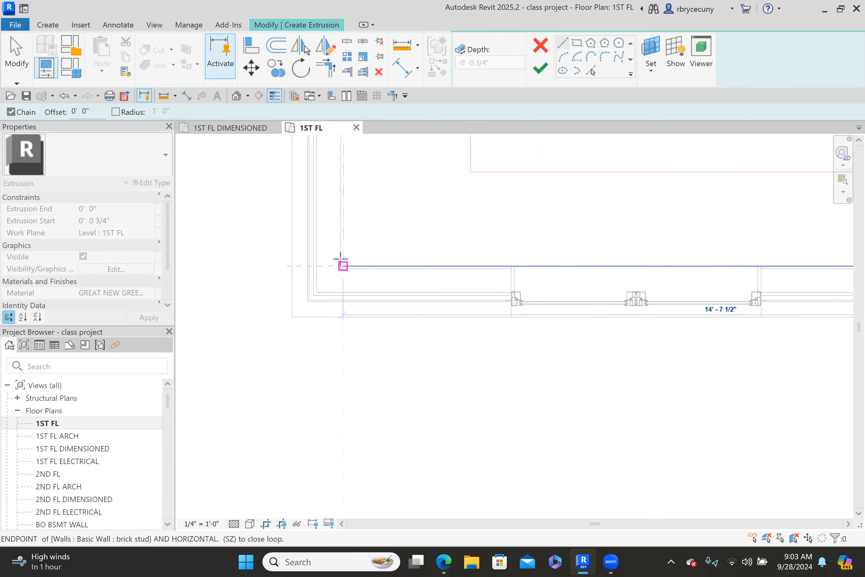
click(340, 266)
- Draw the outline up the garage-side wall to the washer-dryer and trim the lines there into a closed corner
scroll(342, 256, down, 3)
scroll(336, 219, up, 5)
click(337, 211)
click(326, 64)
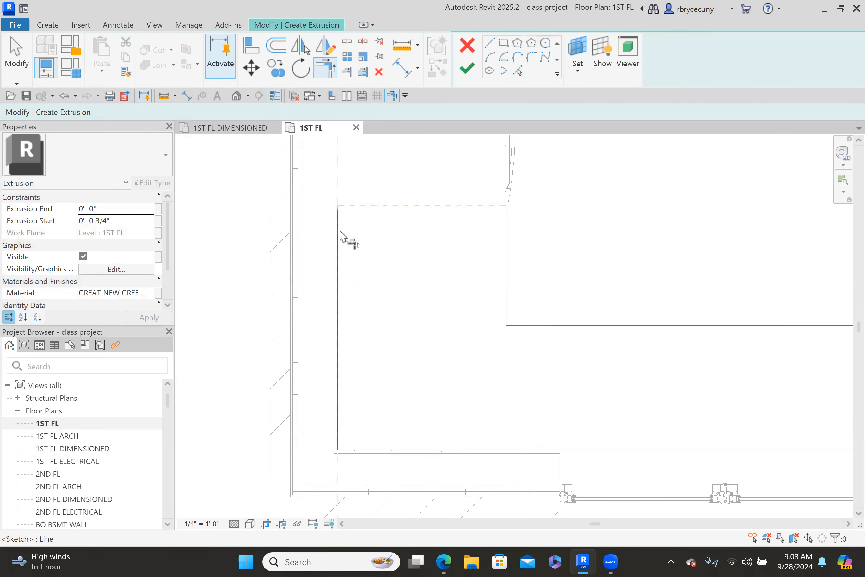
scroll(377, 236, down, 2)
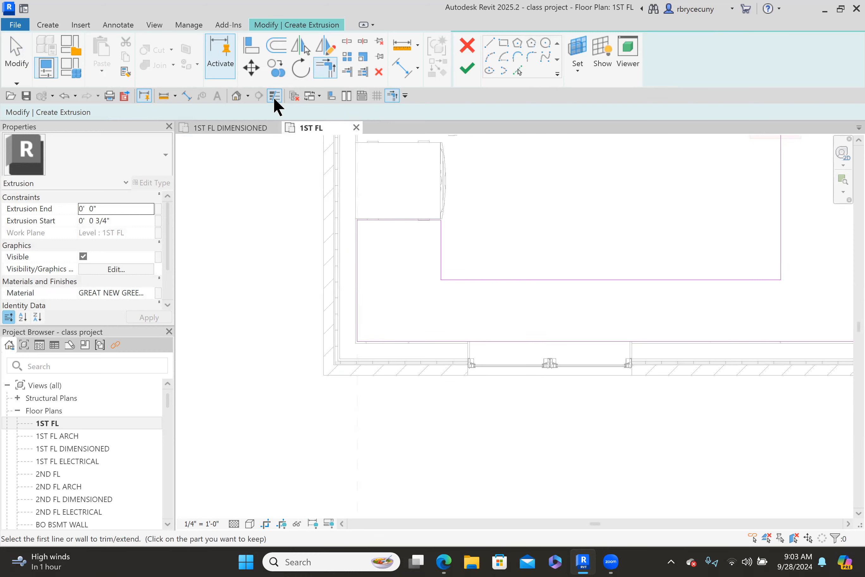
click(183, 96)
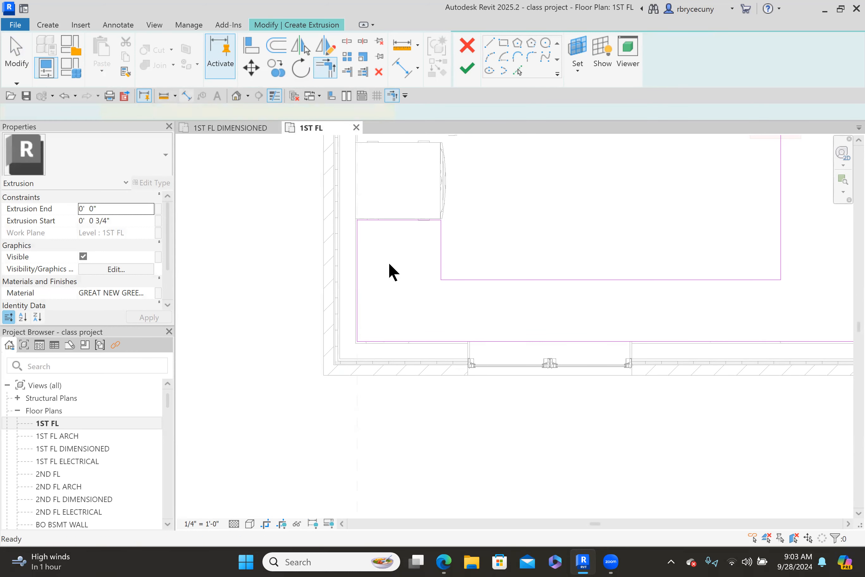
click(441, 251)
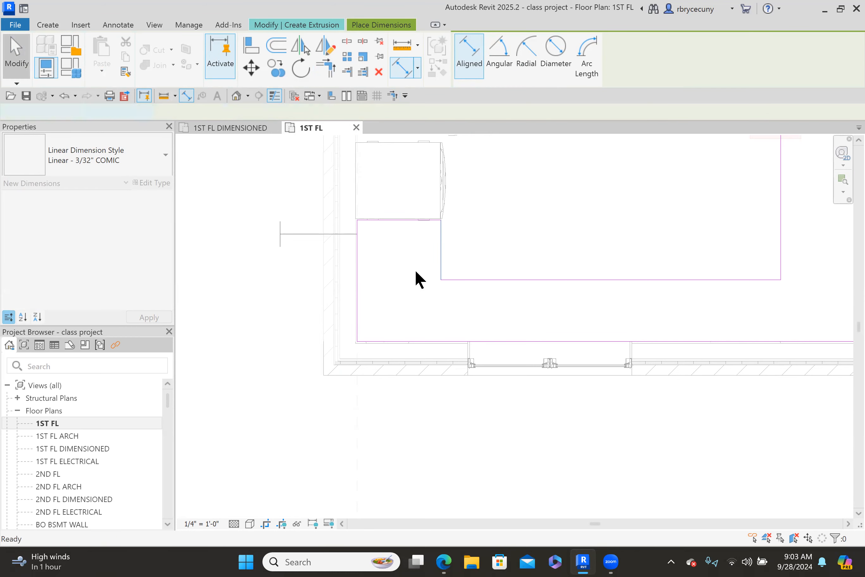
key(Escape)
key(Escape)
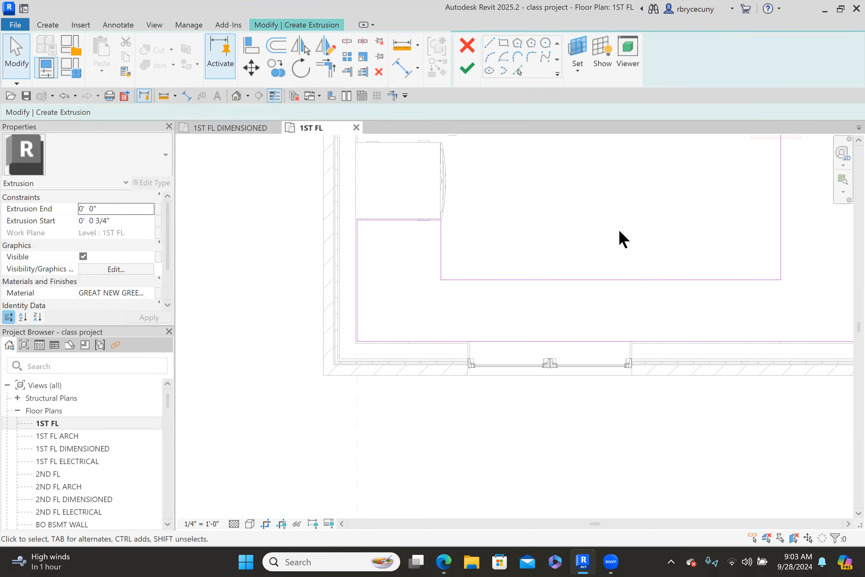
- In the 1ST FL DIMENSIONED plan, dimension the counter sketch's depth from the garage-side wall to its inner edge beside the washer-dryer
scroll(413, 269, down, 2)
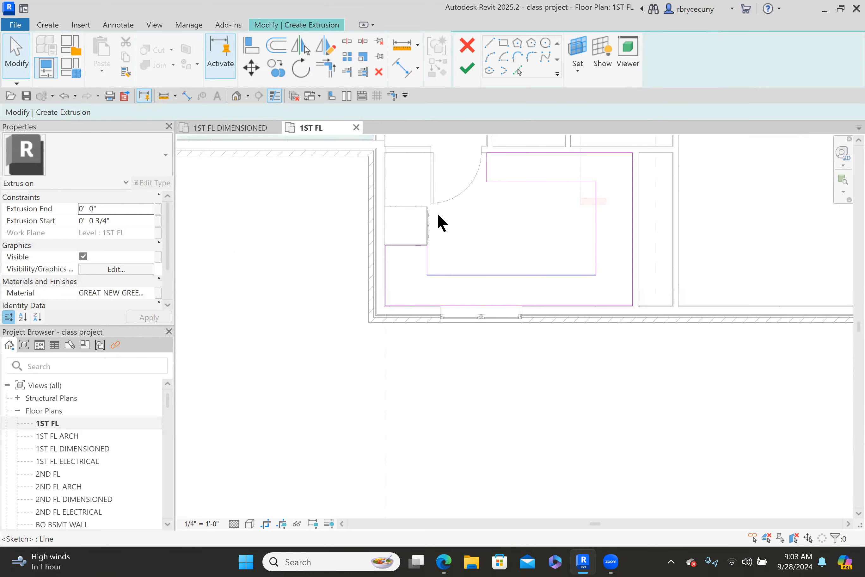
double_click(71, 448)
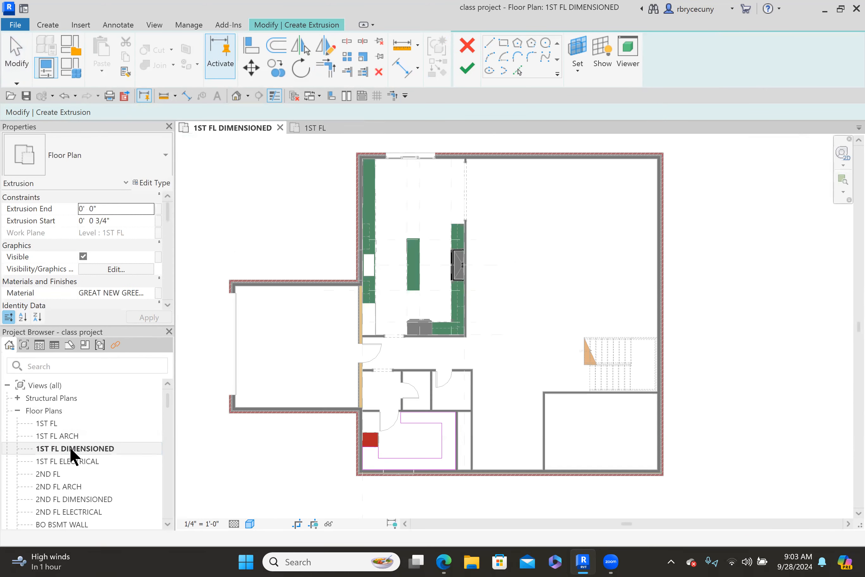
scroll(382, 318, up, 6)
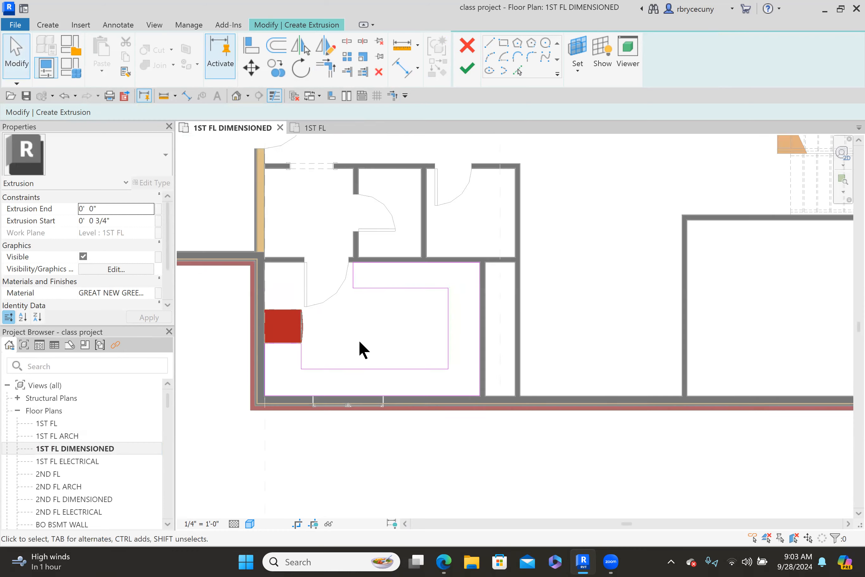
click(187, 95)
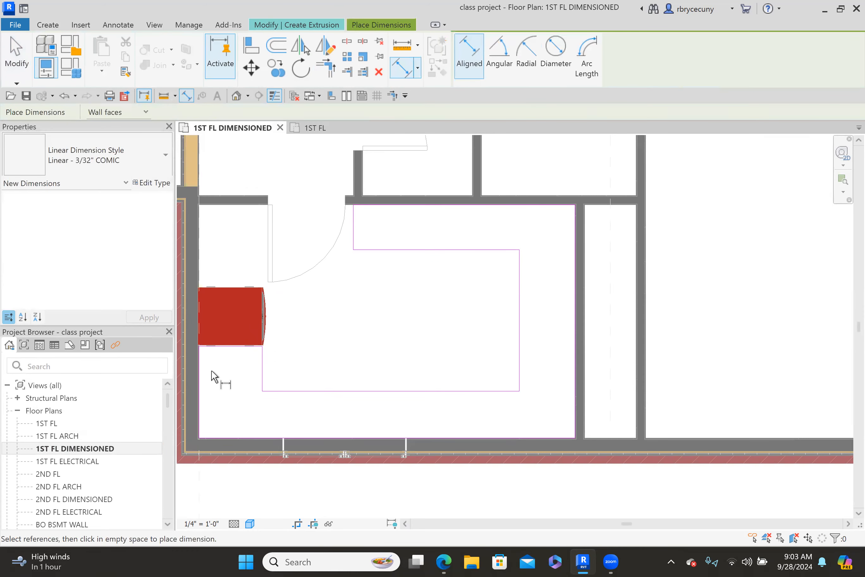
scroll(208, 371, up, 2)
click(195, 366)
click(290, 366)
click(361, 378)
- Dimension the counter sketch's depth along the window wall and along the narrow closet wall
middle_drag(415, 349, 396, 280)
click(520, 326)
click(546, 384)
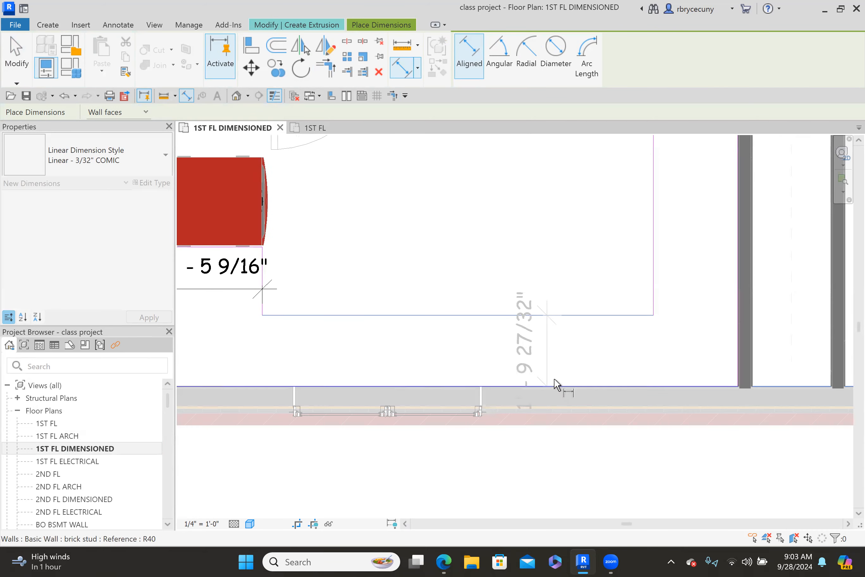
click(533, 260)
click(653, 275)
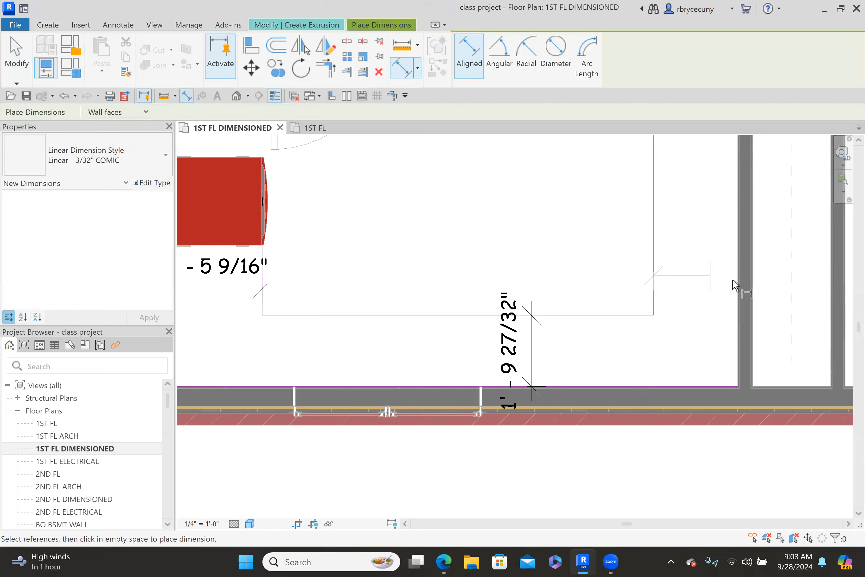
click(738, 286)
click(728, 286)
- Dimension the counter sketch's depth from the door partition to its inner edge
scroll(728, 286, down, 3)
middle_drag(568, 253, 585, 302)
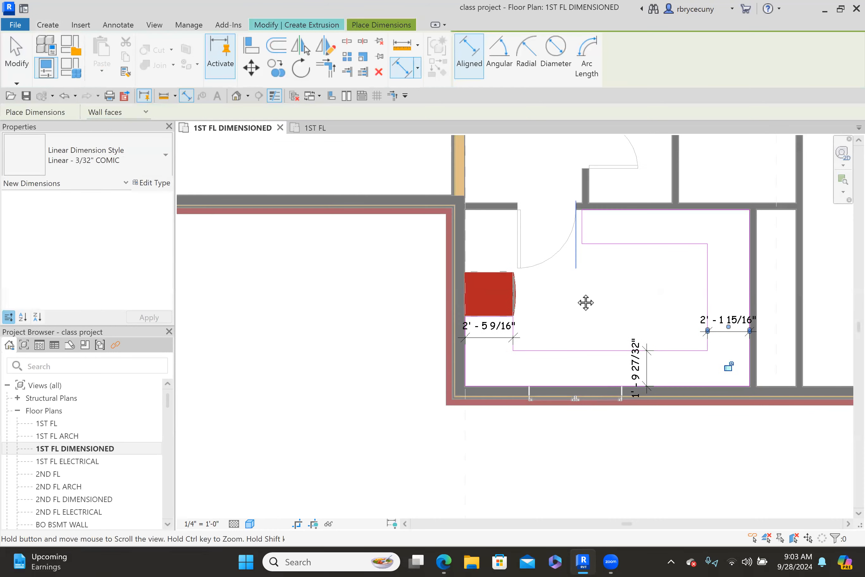
scroll(665, 223, up, 3)
click(637, 245)
click(652, 308)
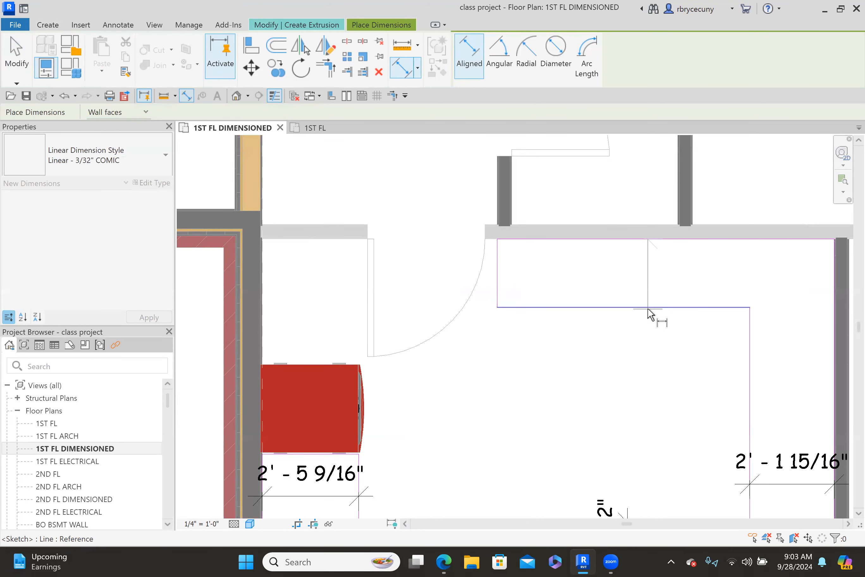
click(636, 334)
key(Escape)
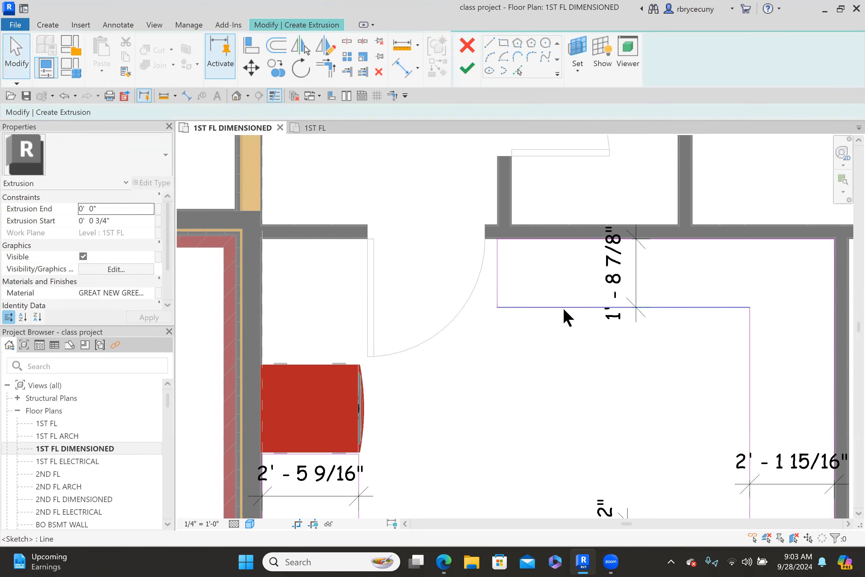
- Set the counter sketch's depth to 2'-0" along the door partition and along the narrow closet wall
click(564, 308)
click(630, 272)
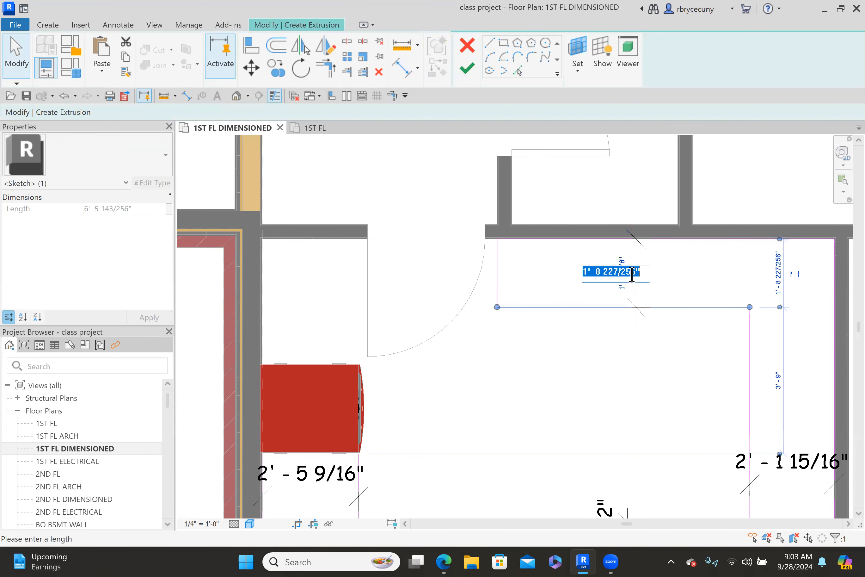
text(2)
key(Return)
middle_drag(602, 305, 573, 247)
click(718, 327)
middle_drag(521, 280, 506, 272)
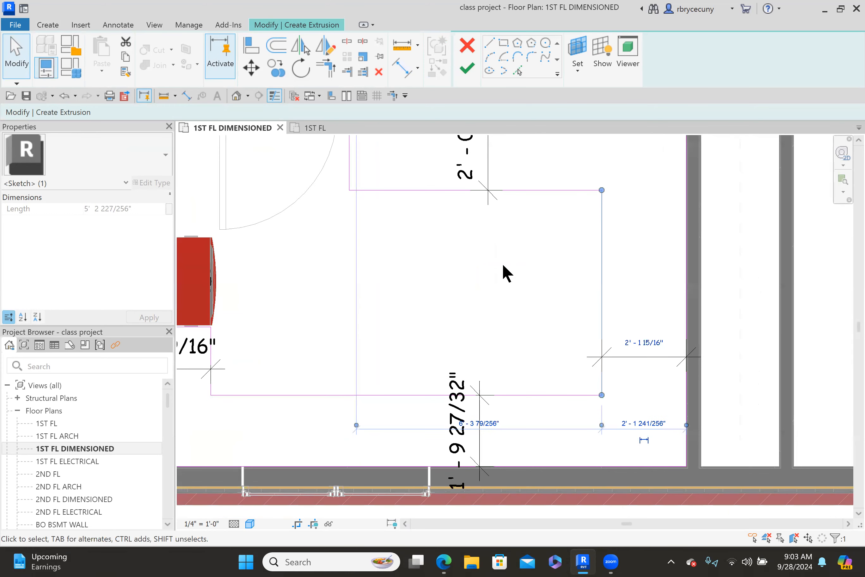
click(641, 342)
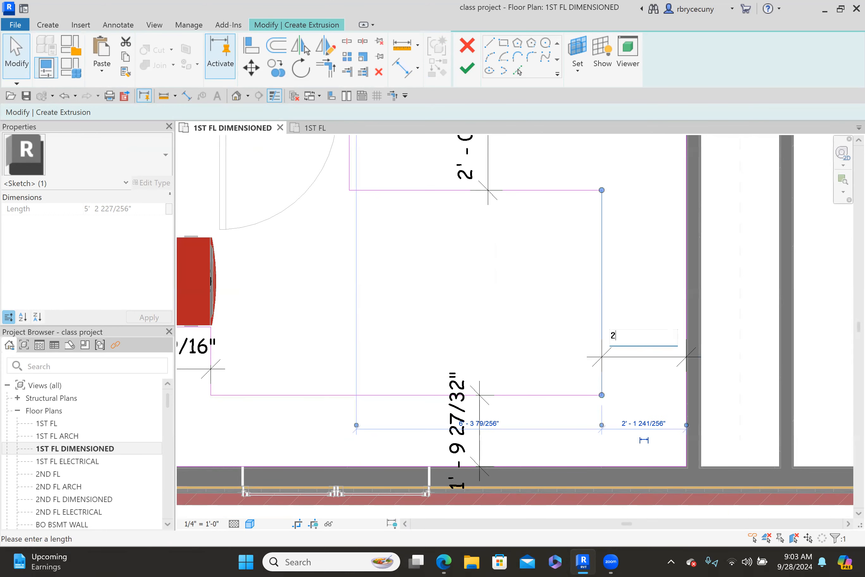
key(Return)
- Set the counter sketch's depth to 2'-0" along the window wall and along the garage-side wall beside the washer-dryer
middle_drag(537, 320, 531, 309)
click(549, 338)
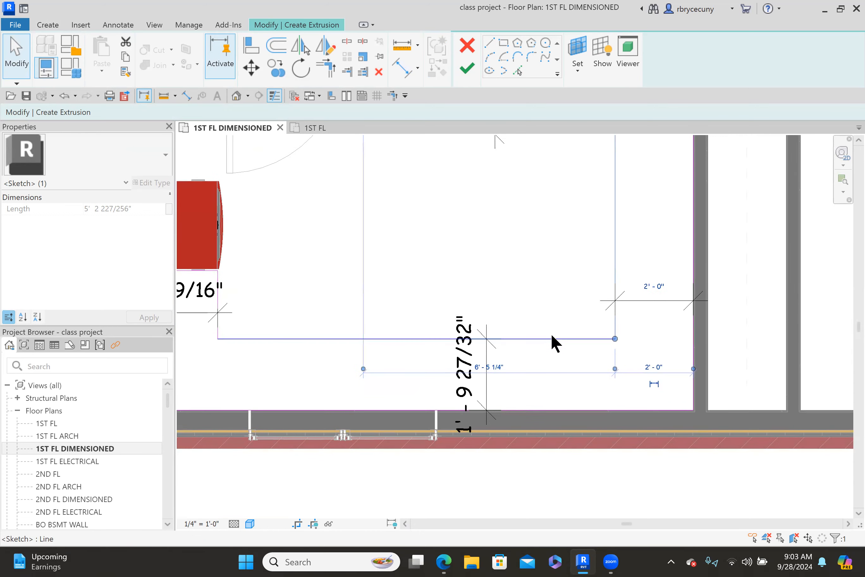
click(470, 373)
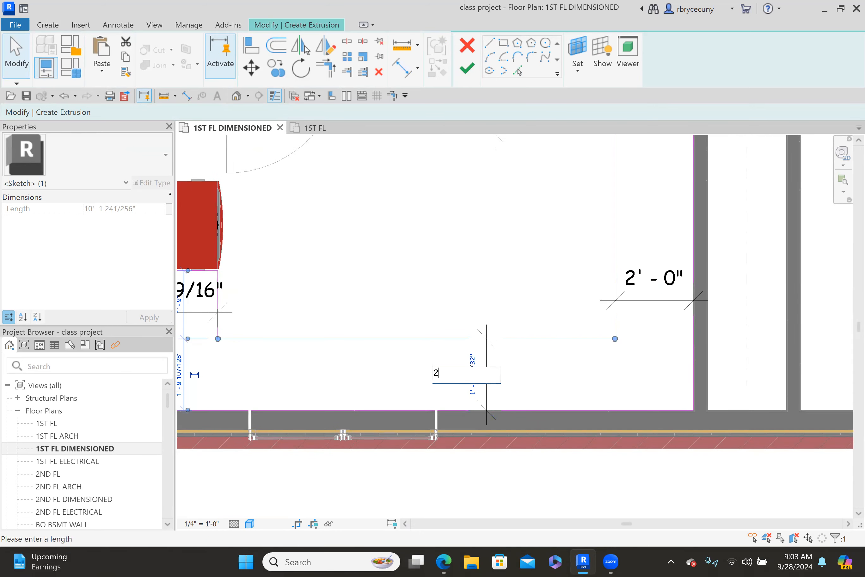
text(2)
key(Return)
scroll(309, 347, down, 2)
scroll(318, 349, up, 4)
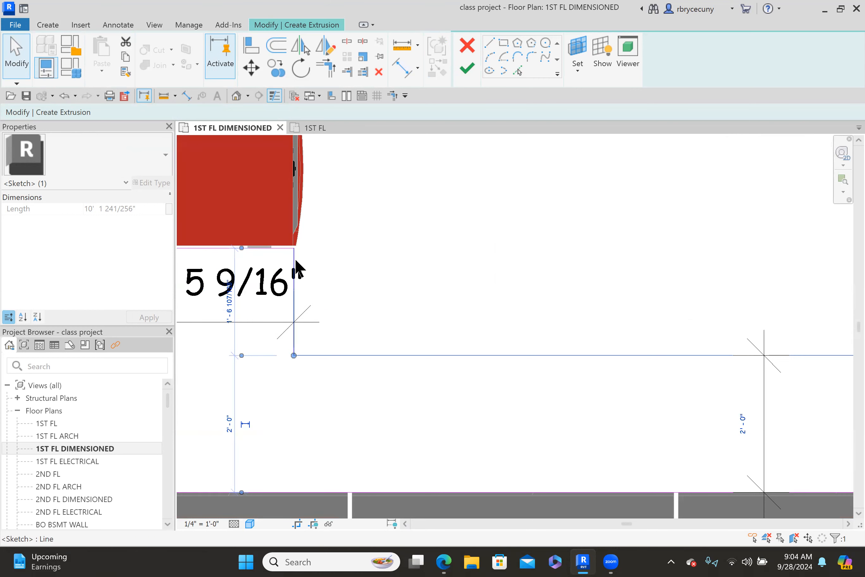
click(294, 261)
click(223, 301)
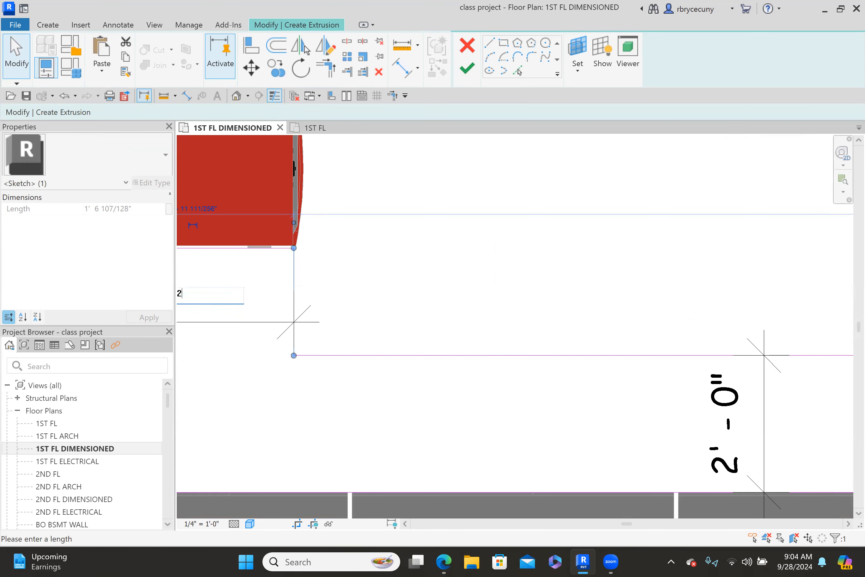
text(2)
key(Return)
scroll(388, 319, down, 3)
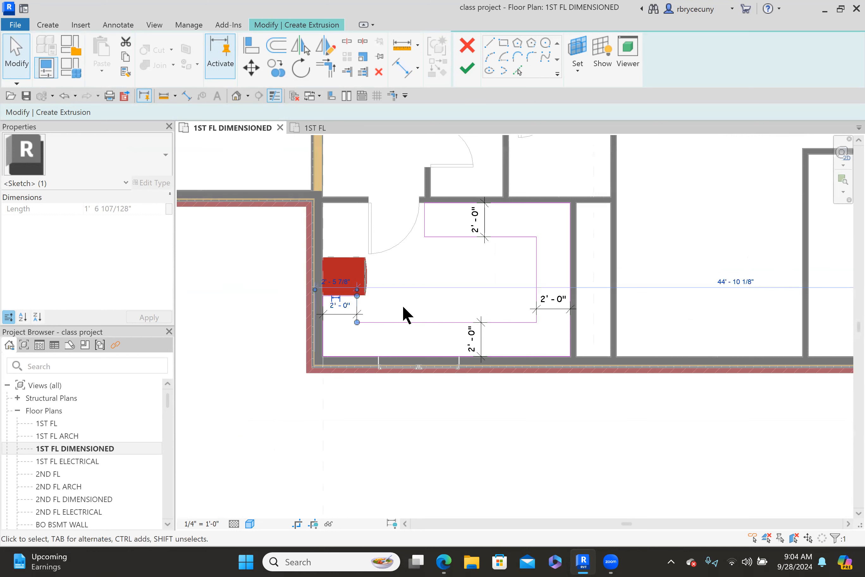
- Set the extrusion end to 3'-0" and start to 2'-10", then finish the sketch and the in-place casework model
click(403, 307)
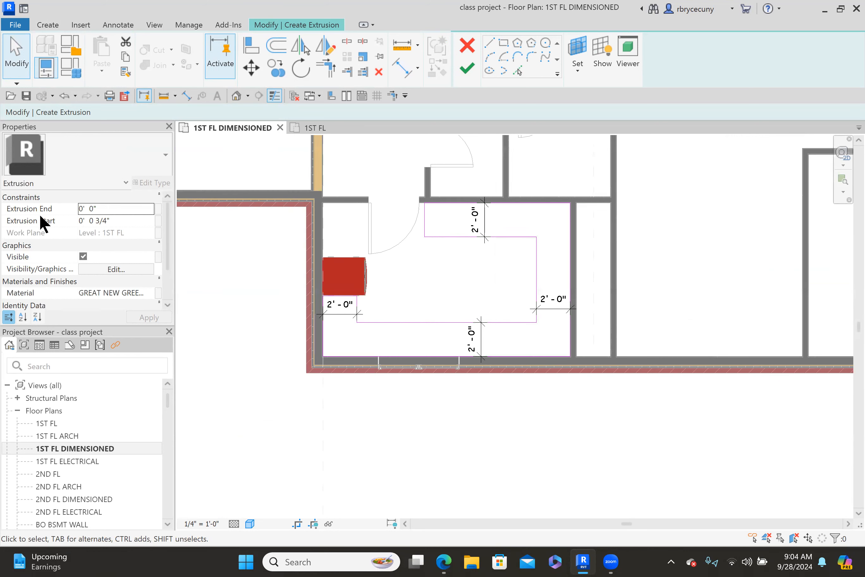
click(121, 209)
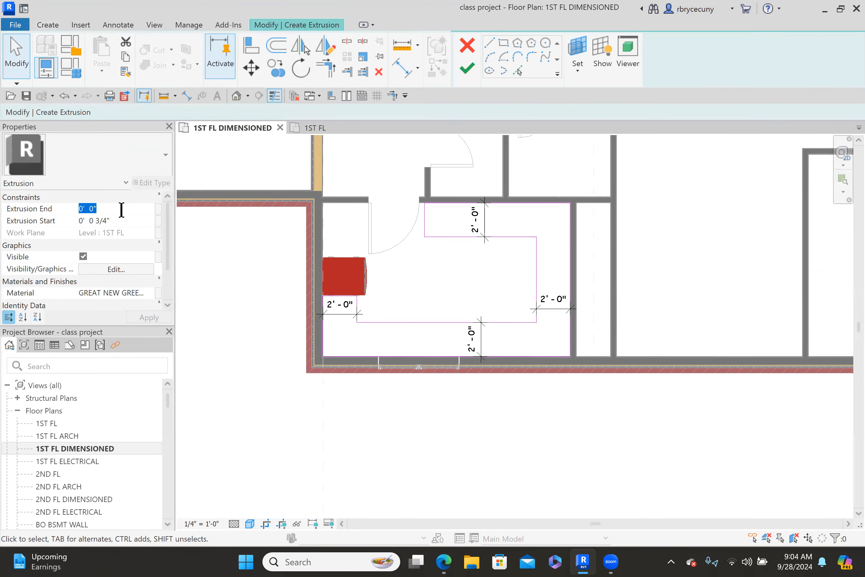
click(120, 219)
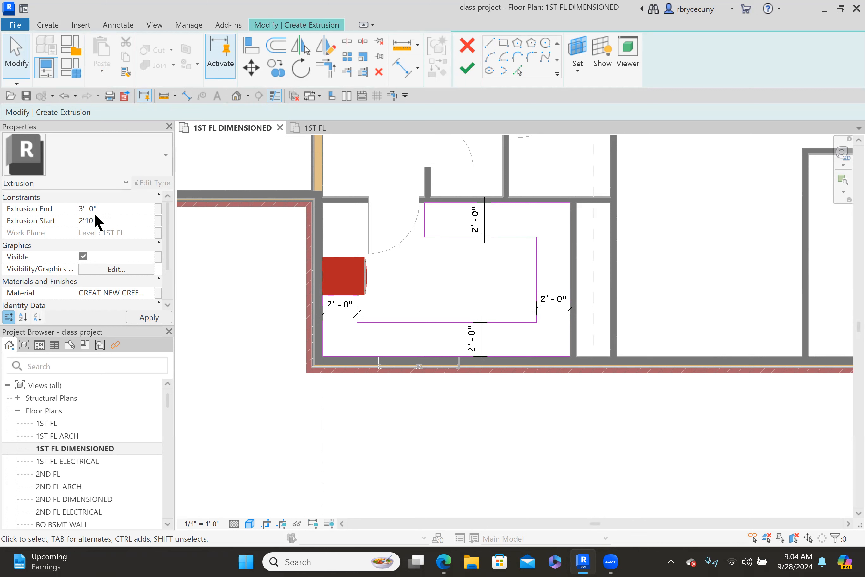
click(149, 317)
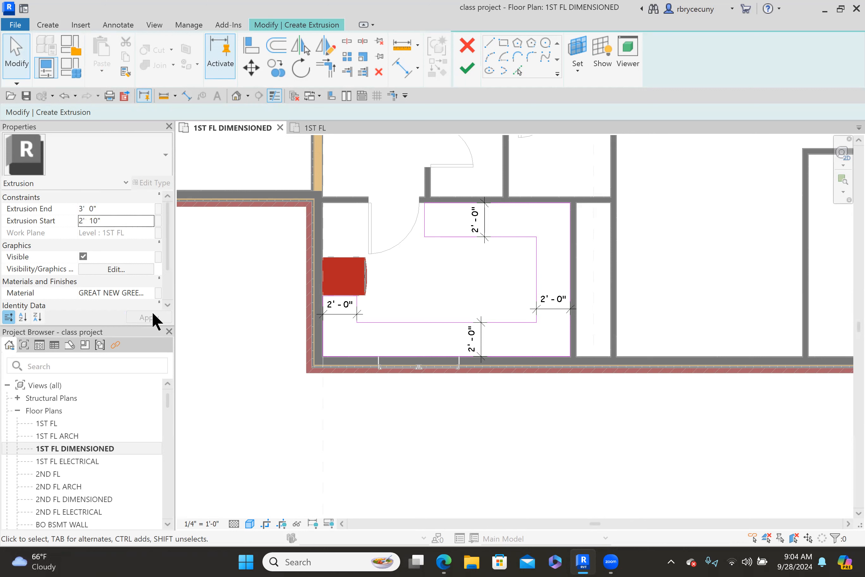
click(468, 68)
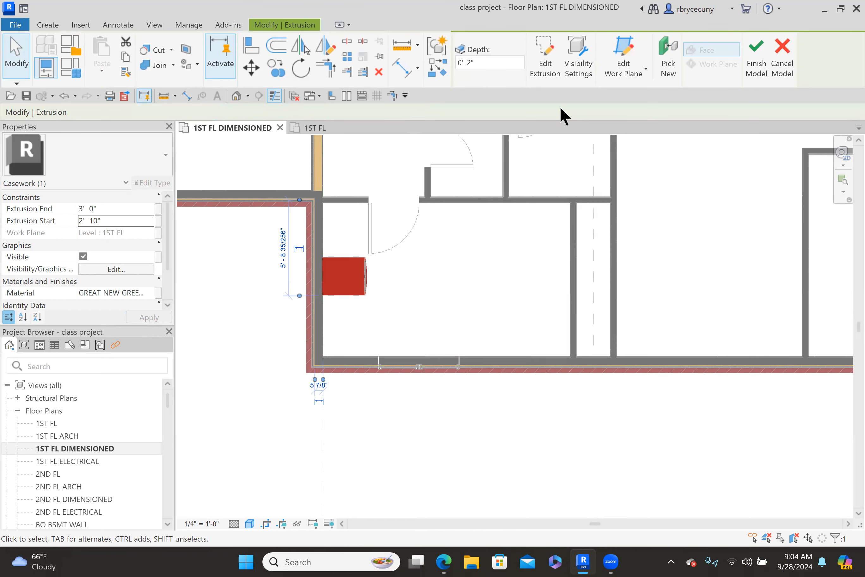
click(754, 59)
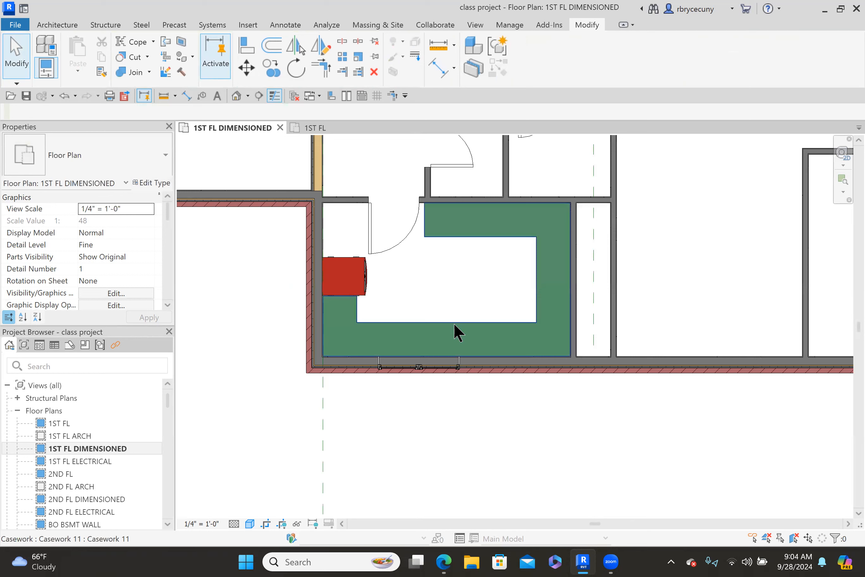
- Measure the clear floor distance between the counter's door-partition leg and its window-wall leg
scroll(441, 298, up, 2)
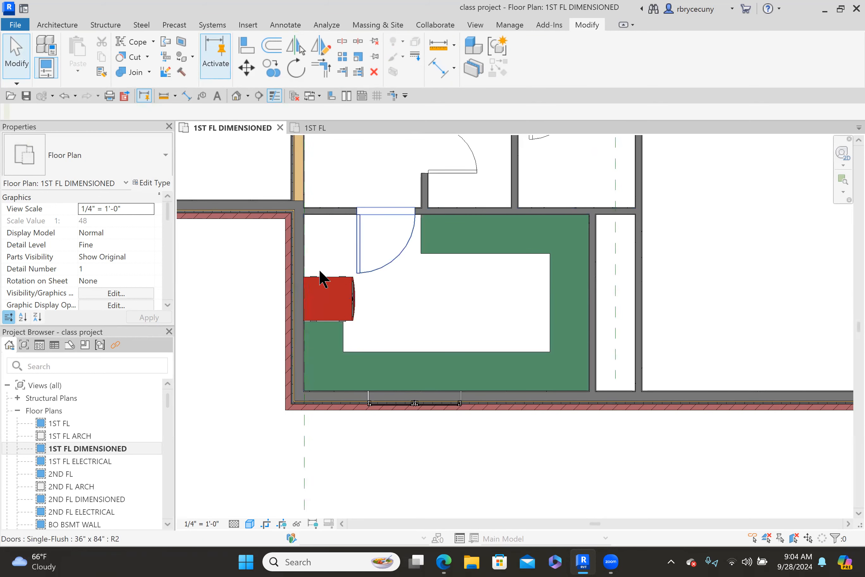
scroll(338, 251, down, 3)
middle_drag(325, 247, 355, 268)
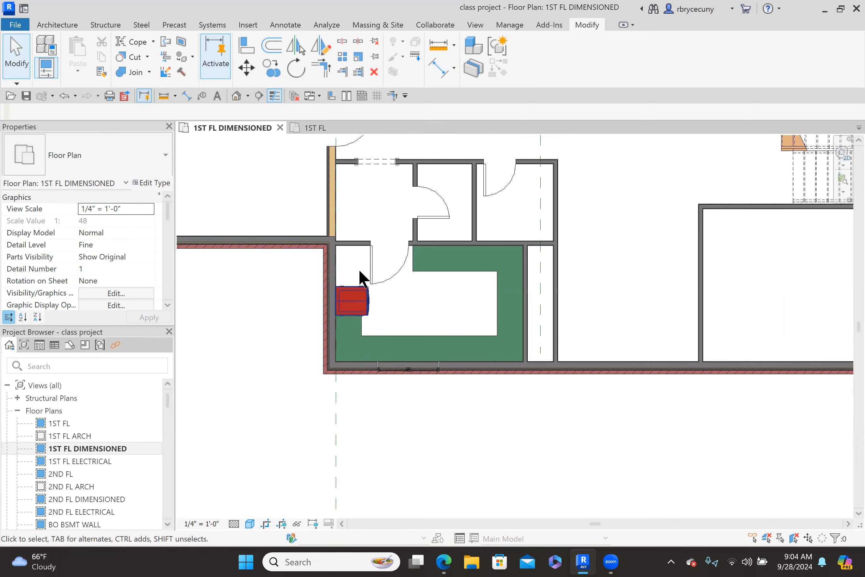
scroll(359, 255, up, 2)
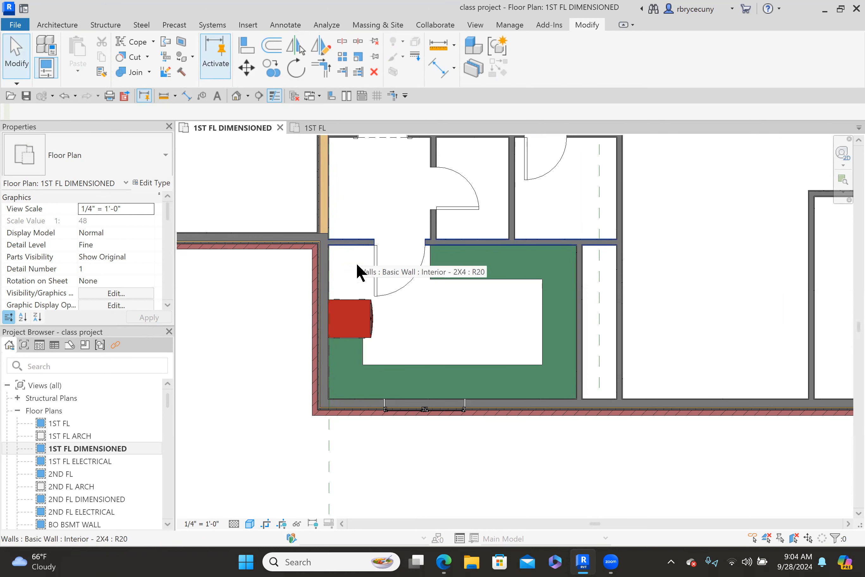
middle_drag(338, 242, 321, 223)
click(188, 96)
click(468, 279)
click(480, 345)
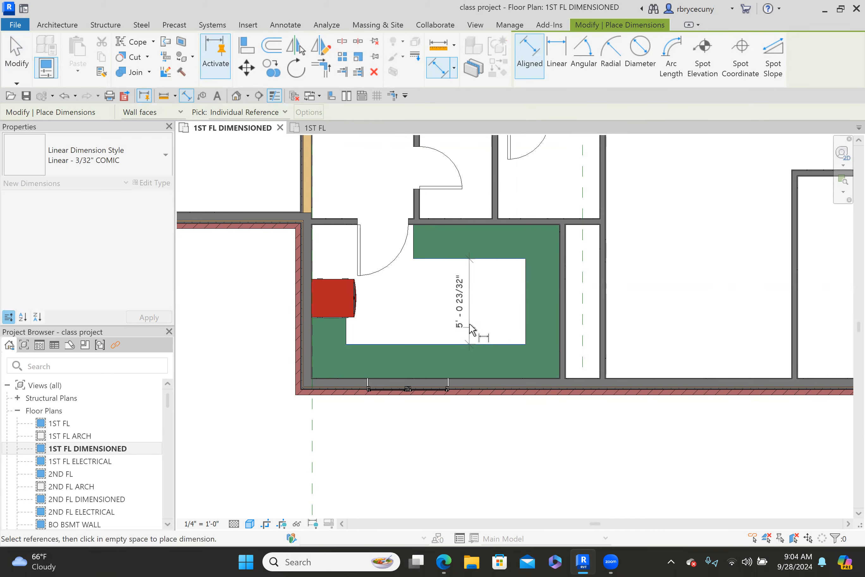
key(Escape)
key(Escape)
scroll(475, 318, down, 2)
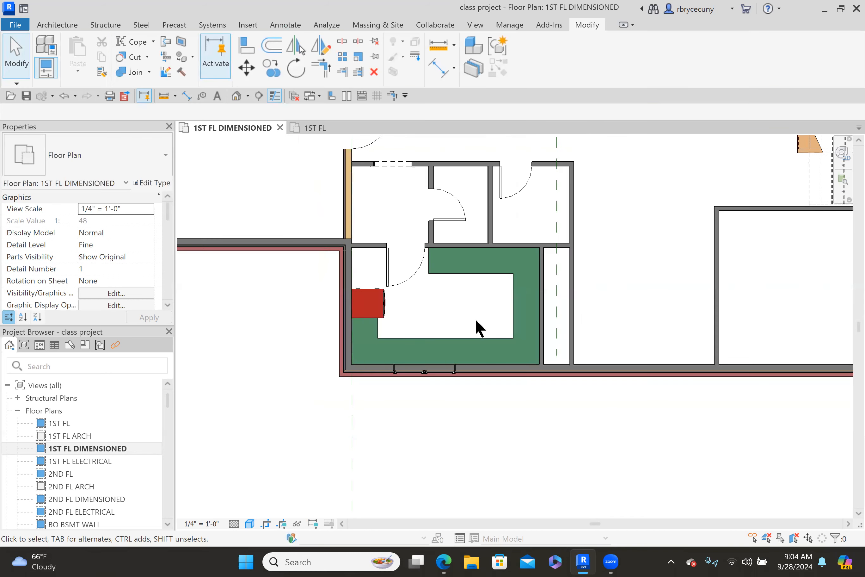
scroll(484, 332, up, 2)
middle_drag(460, 326, 445, 327)
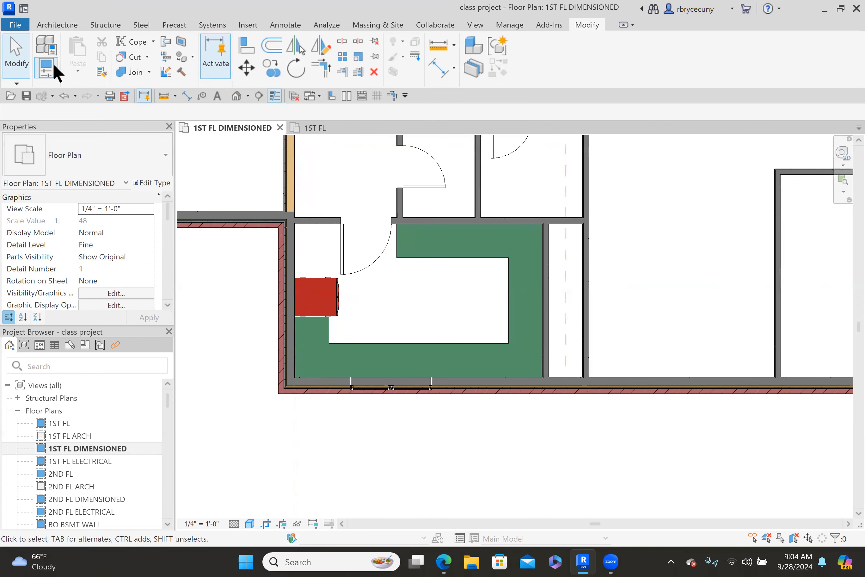
- Find the Sink Kitchen-Single 30" x 21" component and place one on the open floor inside the laundry counter
click(55, 27)
click(146, 50)
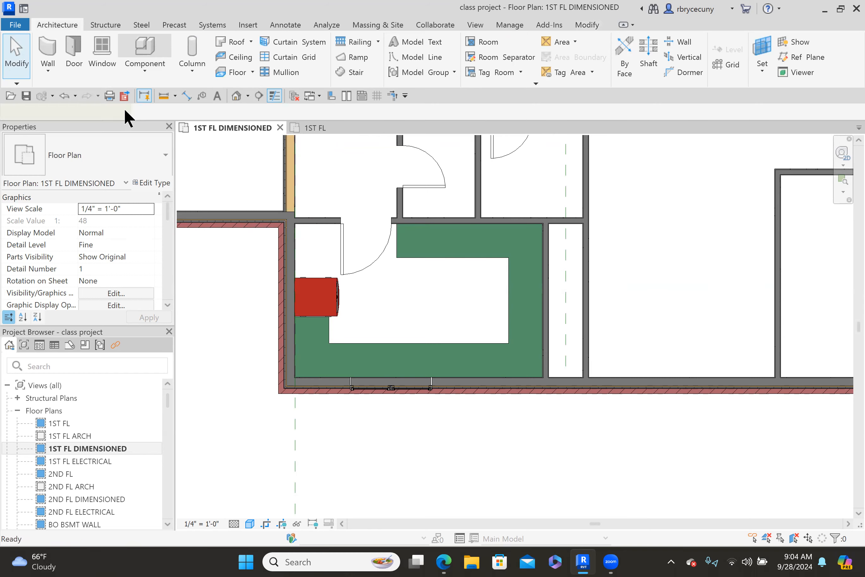
click(102, 160)
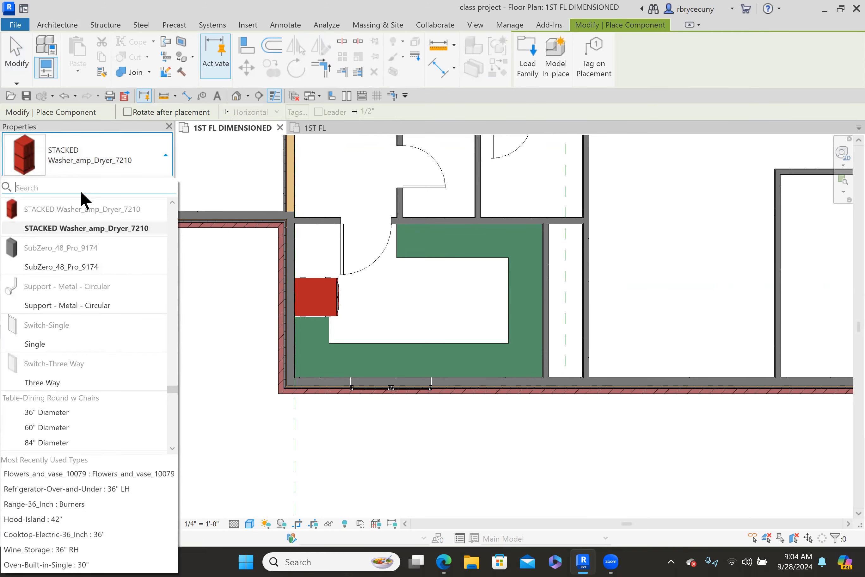
text(s)
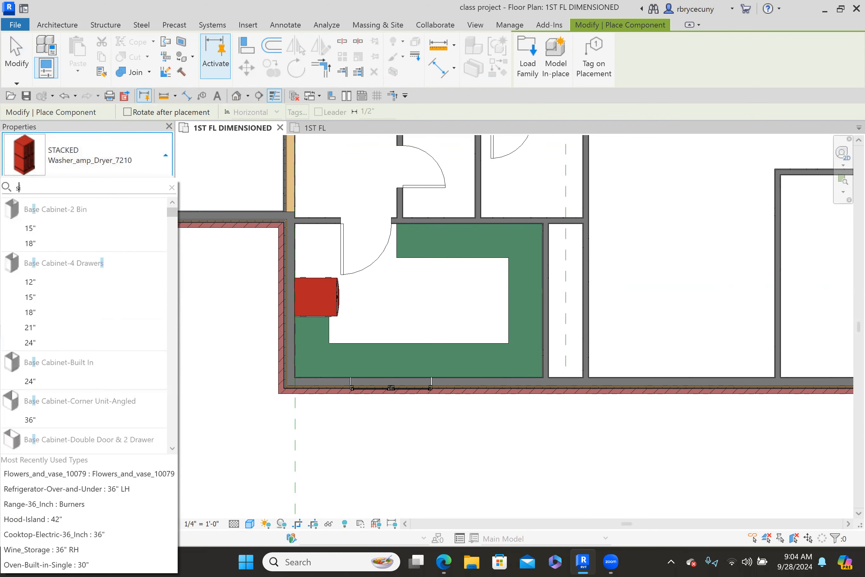
text(ink)
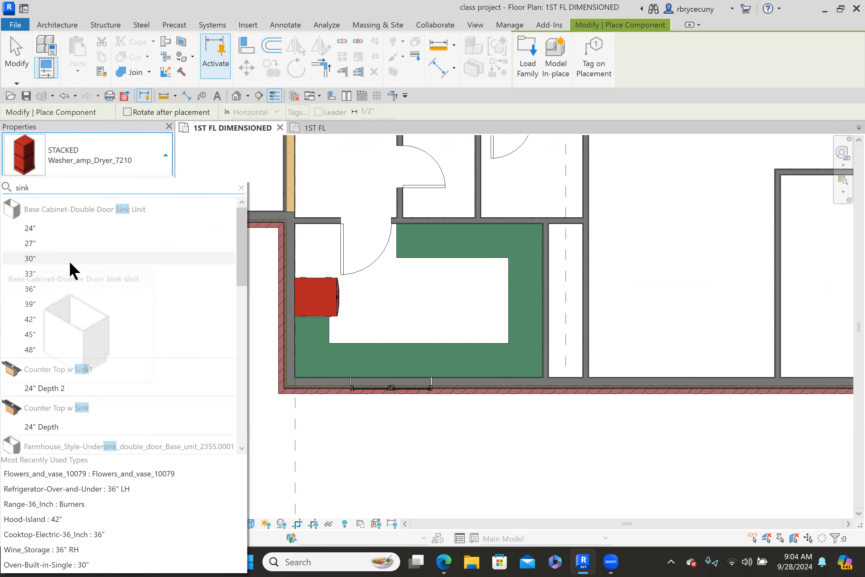
scroll(67, 268, down, 5)
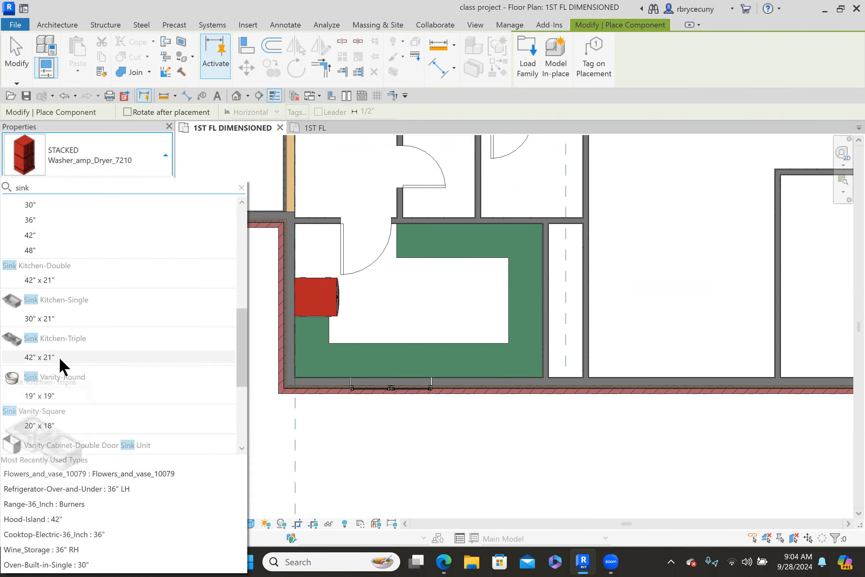
mouse_move(57, 341)
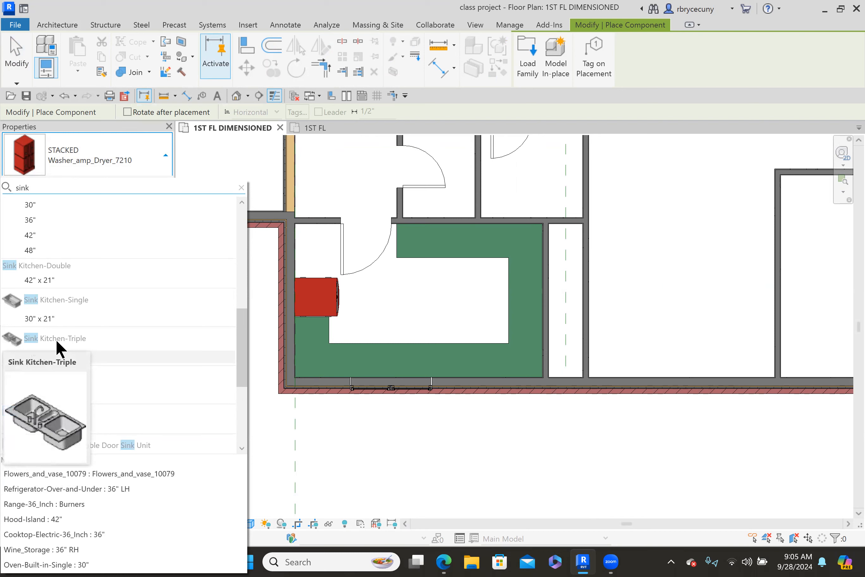
click(45, 318)
scroll(376, 338, up, 3)
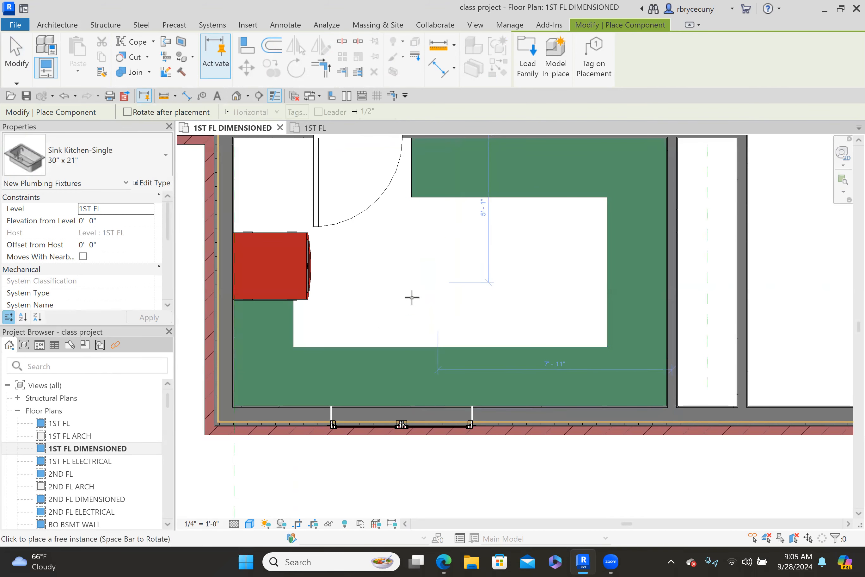
scroll(423, 302, down, 2)
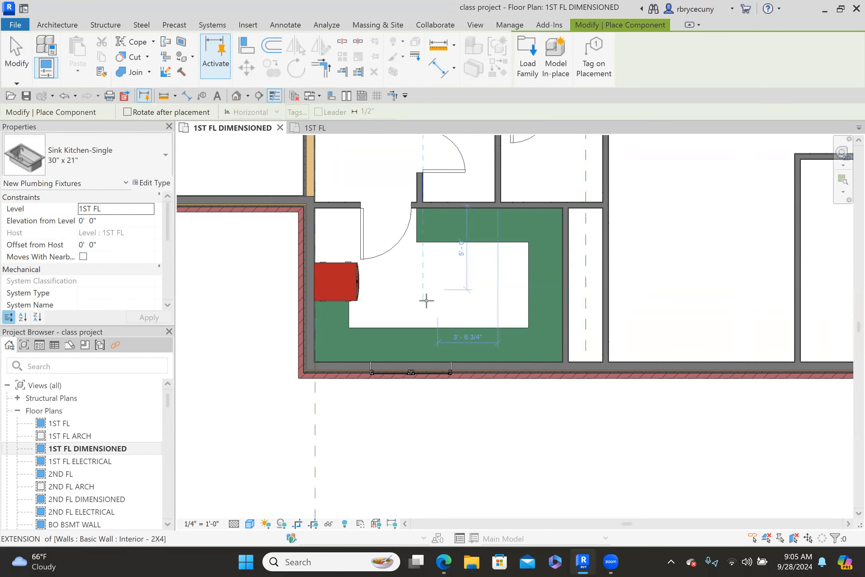
click(426, 301)
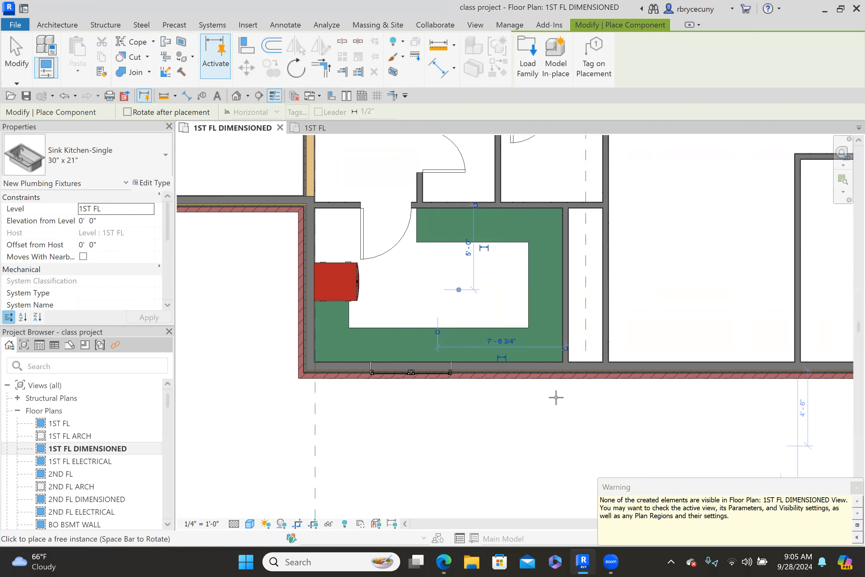
- Open the 1ST FL floor plan and rotate the laundry sink 180° so its faucet faces the window wall
click(65, 422)
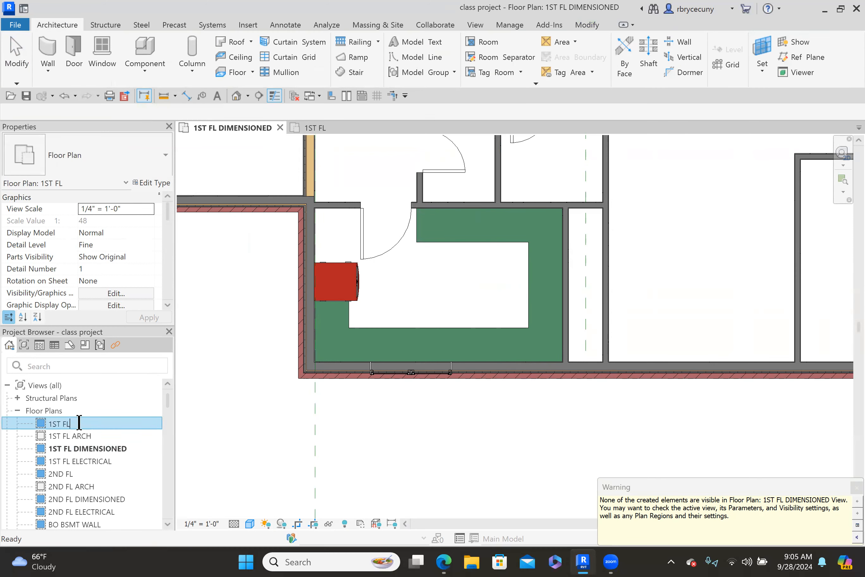
double_click(52, 423)
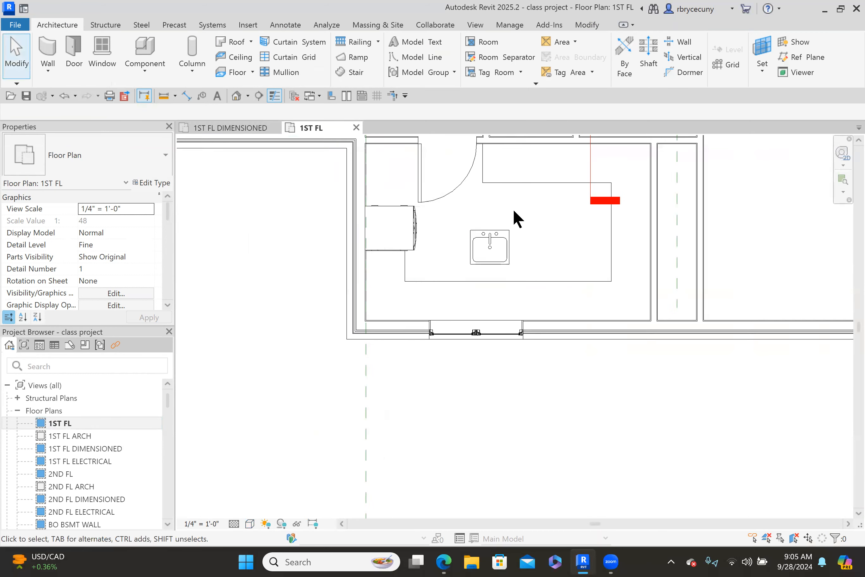
scroll(512, 211, up, 3)
click(483, 274)
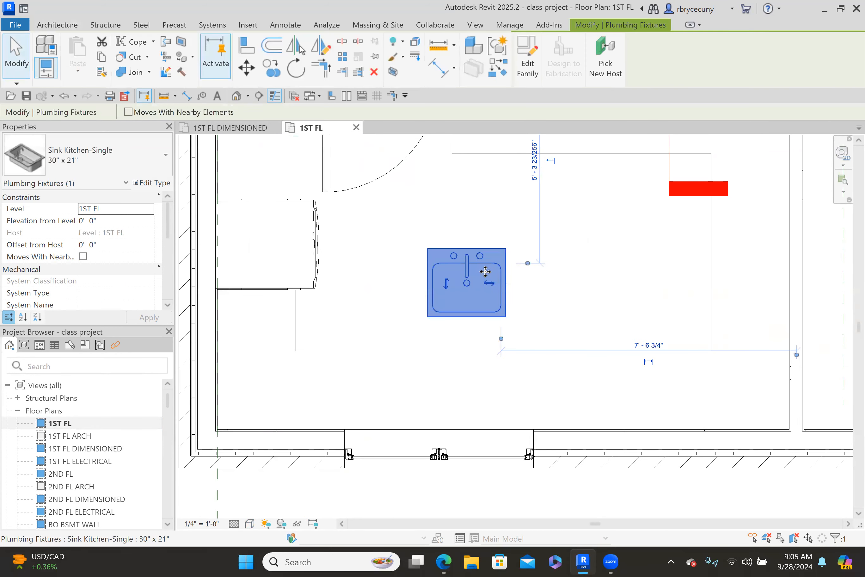
key(space)
key(space)
middle_drag(500, 291, 485, 262)
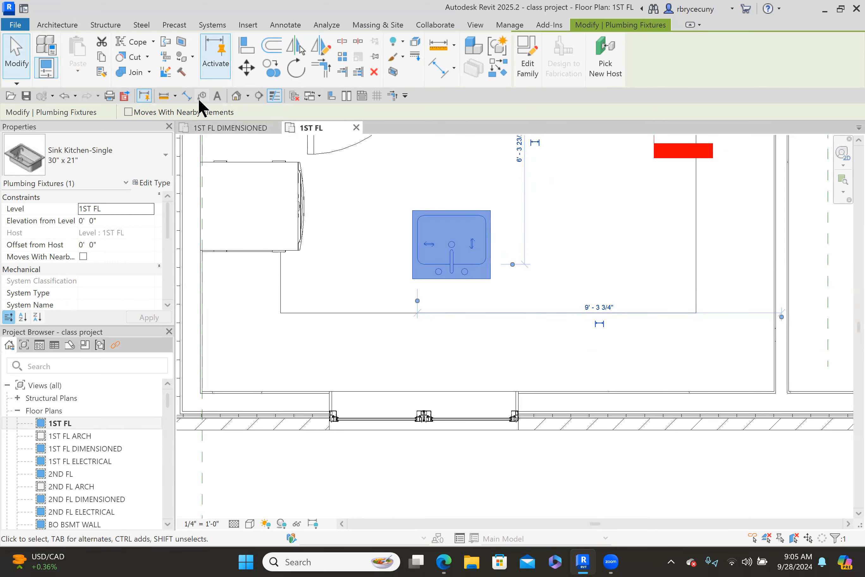
click(186, 96)
click(205, 284)
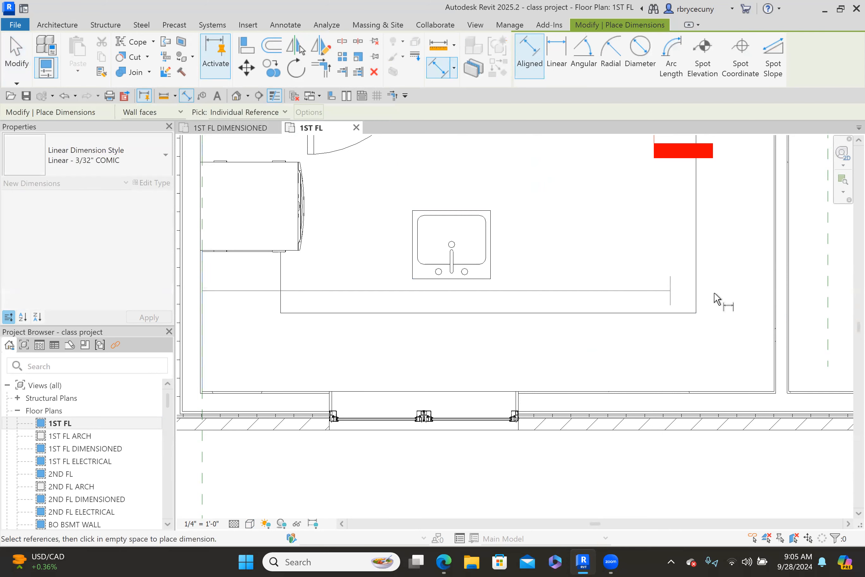
key(Escape)
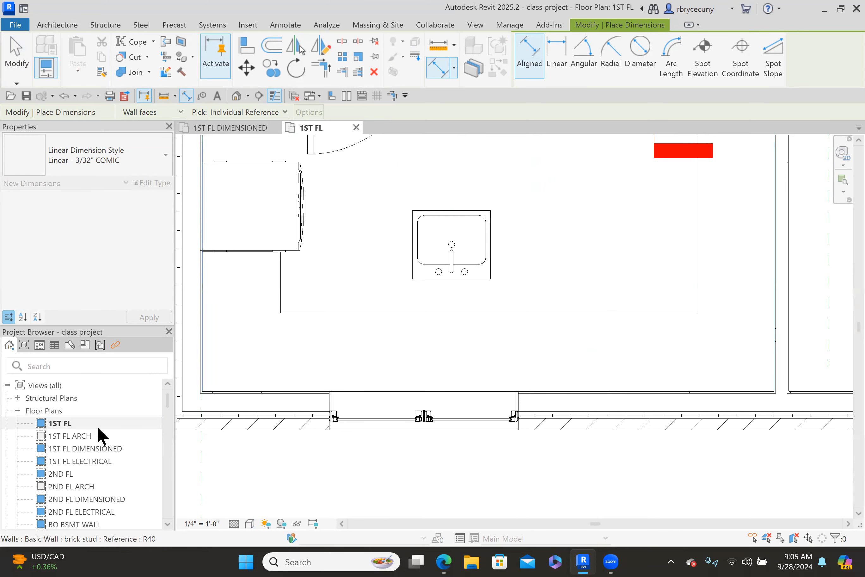
- Switch to the 1ST FL ARCH floor plan at the laundry room, checking the 1ST FL DIMENSIONED plan on the way
click(83, 442)
double_click(84, 443)
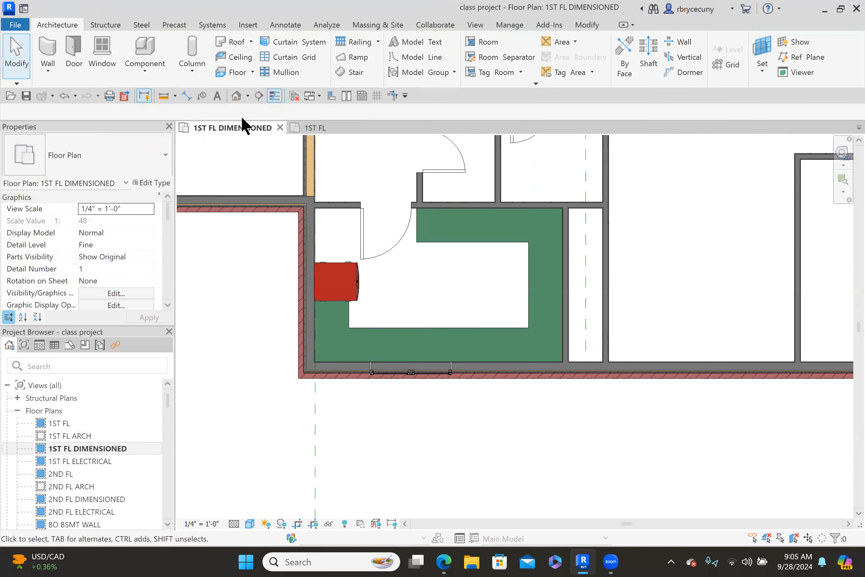
click(69, 435)
double_click(69, 436)
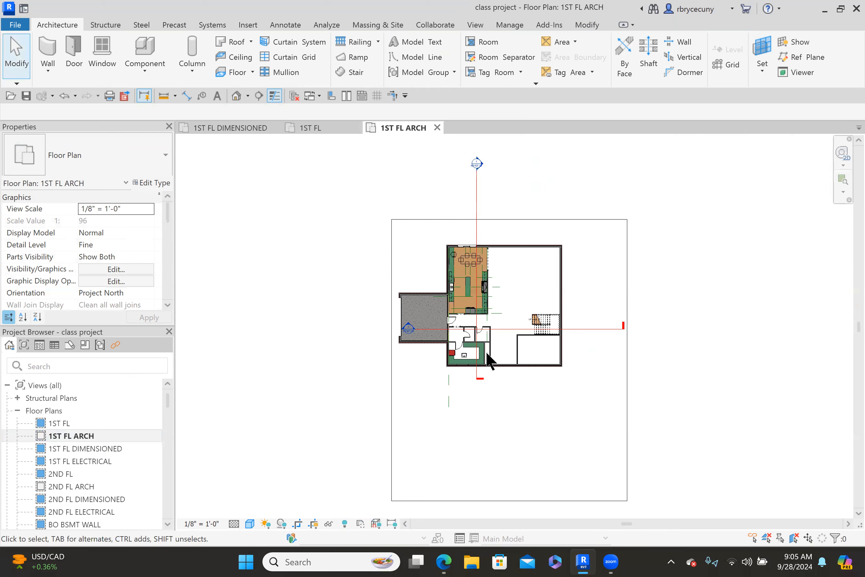
scroll(469, 355, up, 5)
scroll(405, 376, up, 2)
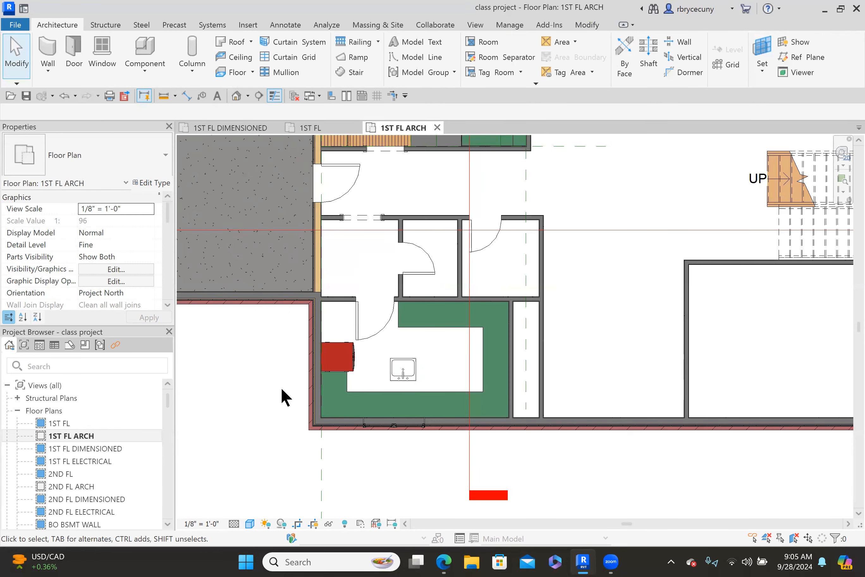
- Check whether Dimensions are switched on among the annotation categories in the plan's visibility and graphics overrides
key(v)
key(g)
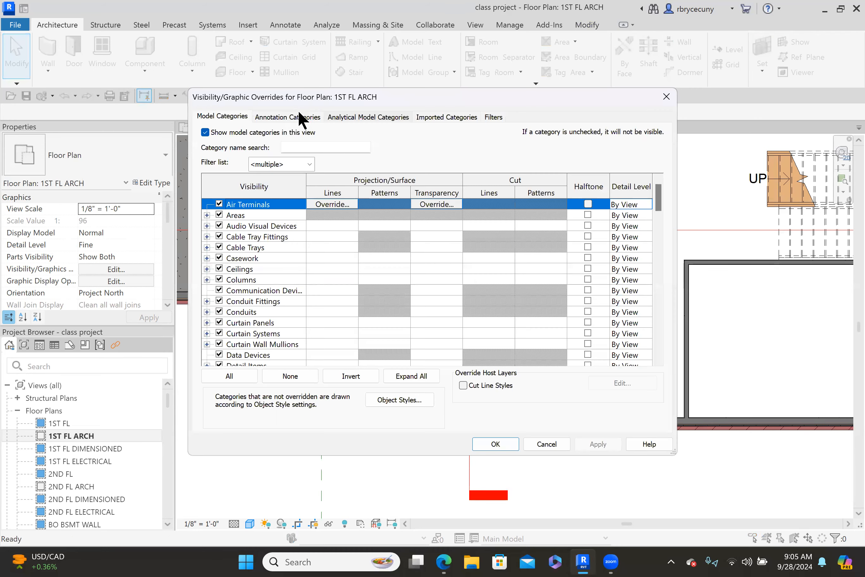
click(282, 119)
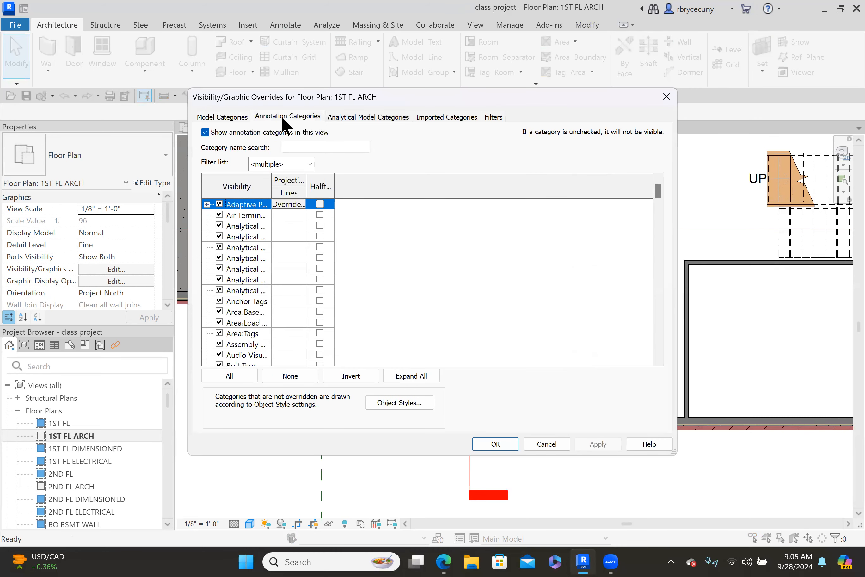
key(d)
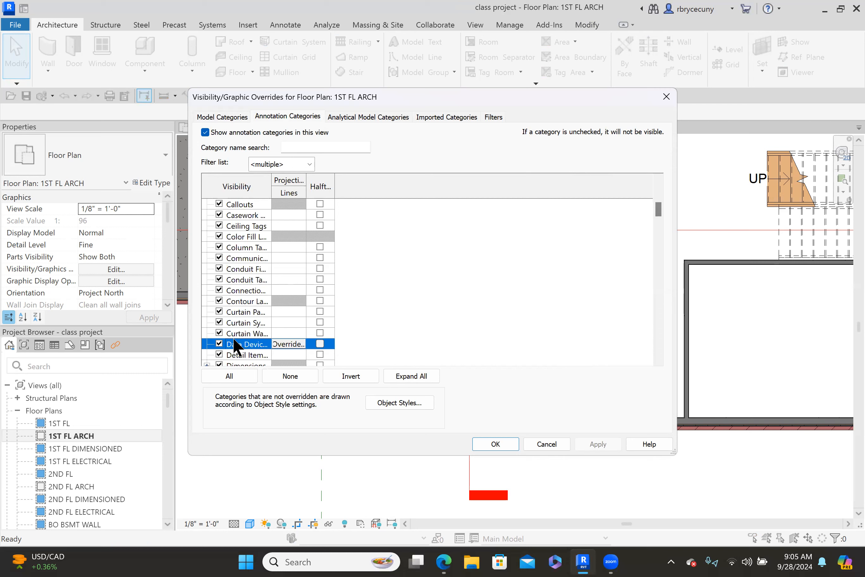
scroll(235, 346, down, 1)
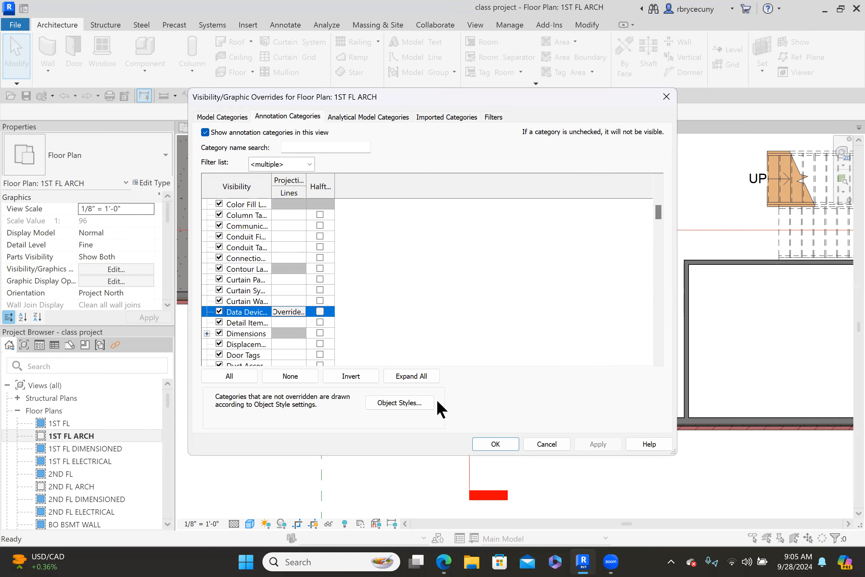
click(495, 443)
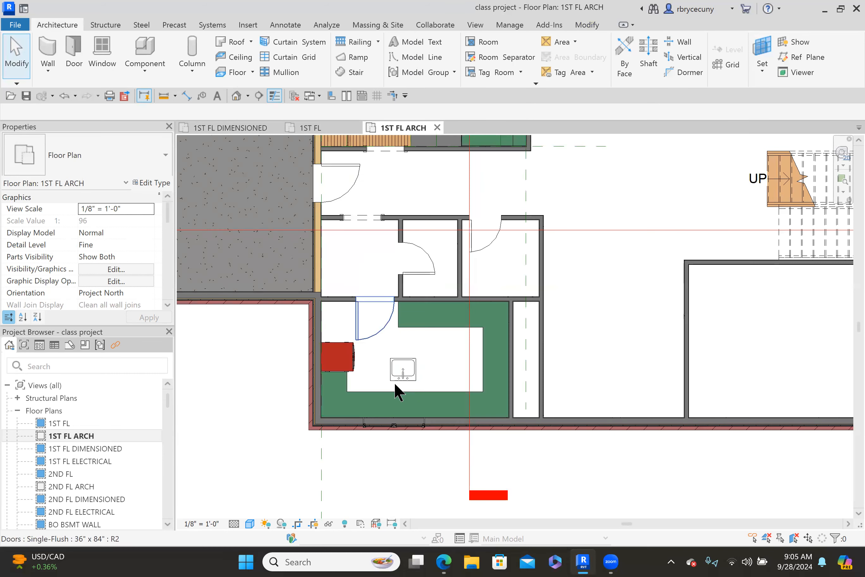
- Center the sink with an aligned dimension string from the garage-side wall through its centerline to the closet wall, set to equal spacing
scroll(395, 380, up, 2)
click(186, 96)
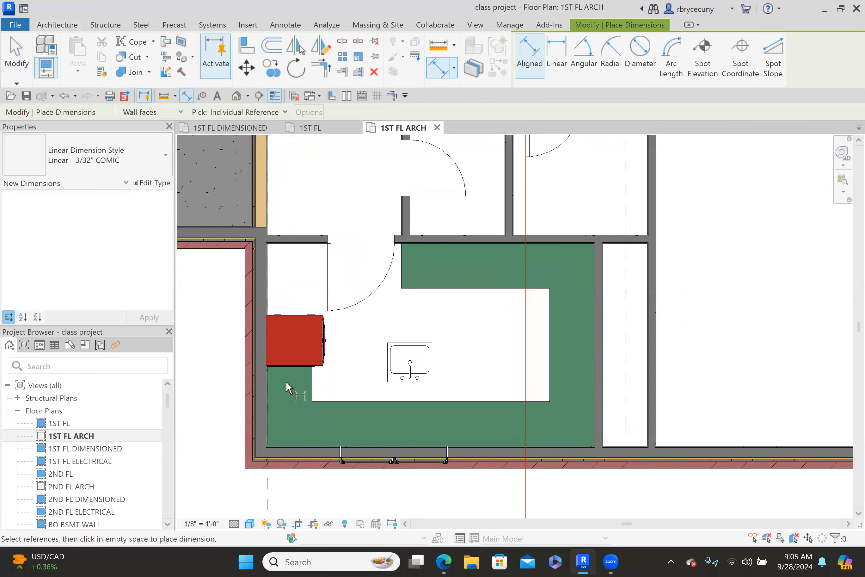
scroll(257, 384, up, 2)
click(255, 381)
click(507, 370)
middle_drag(657, 370, 459, 345)
click(625, 346)
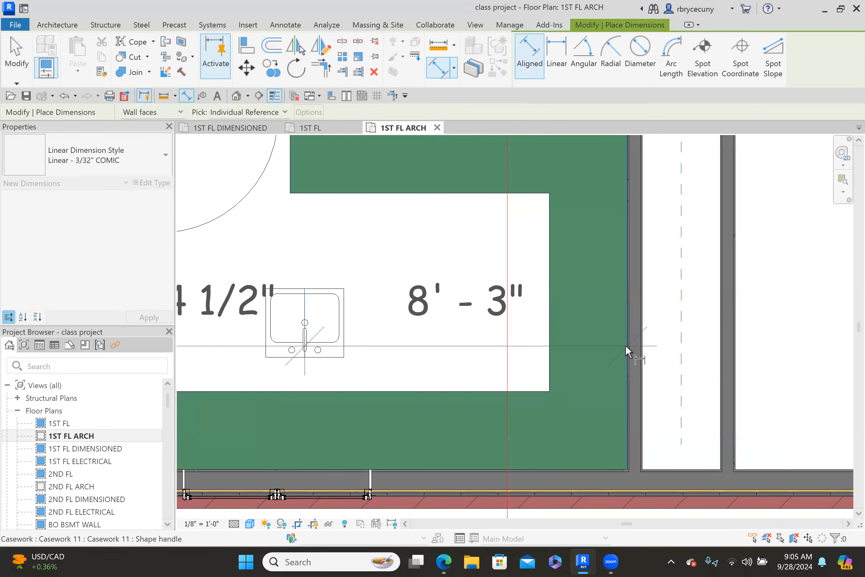
scroll(626, 348, down, 5)
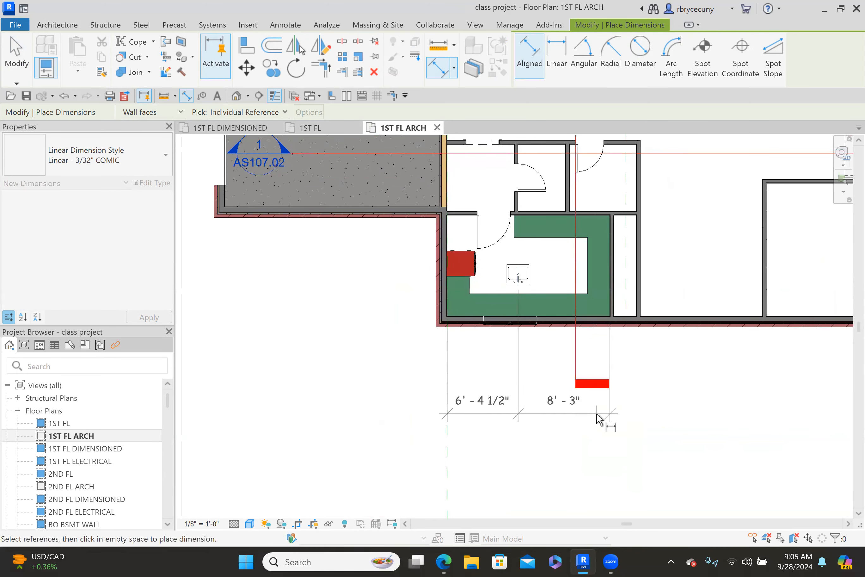
click(597, 419)
click(525, 370)
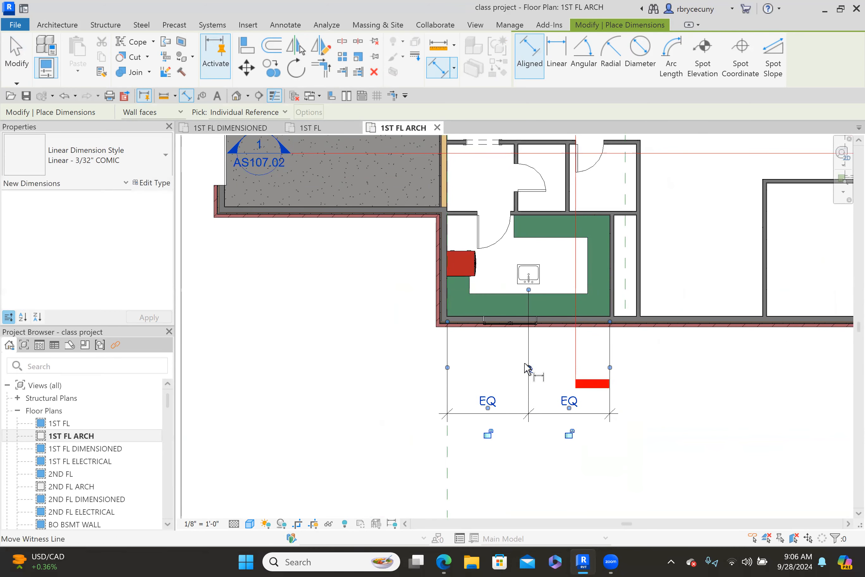
- Delete the sink's equal-spacing dimension string while leaving the elements constrained
key(Escape)
click(528, 369)
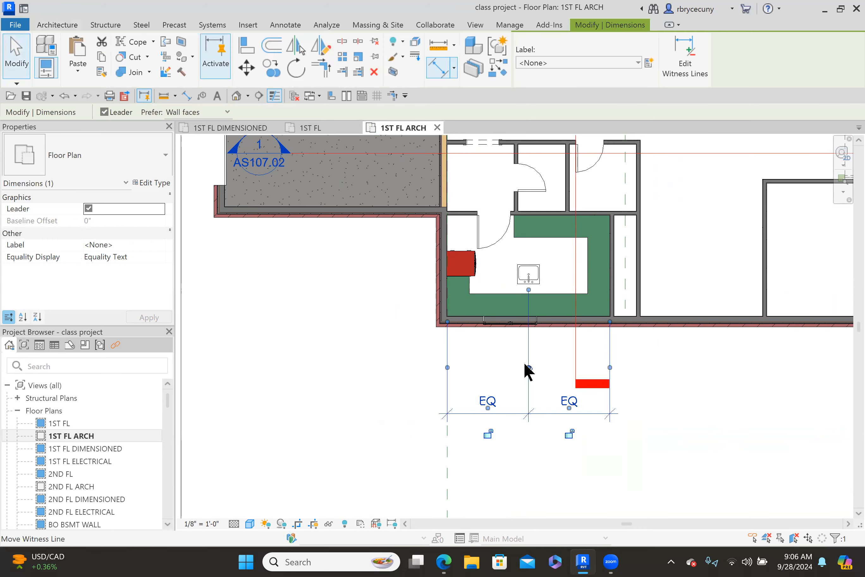
key(Delete)
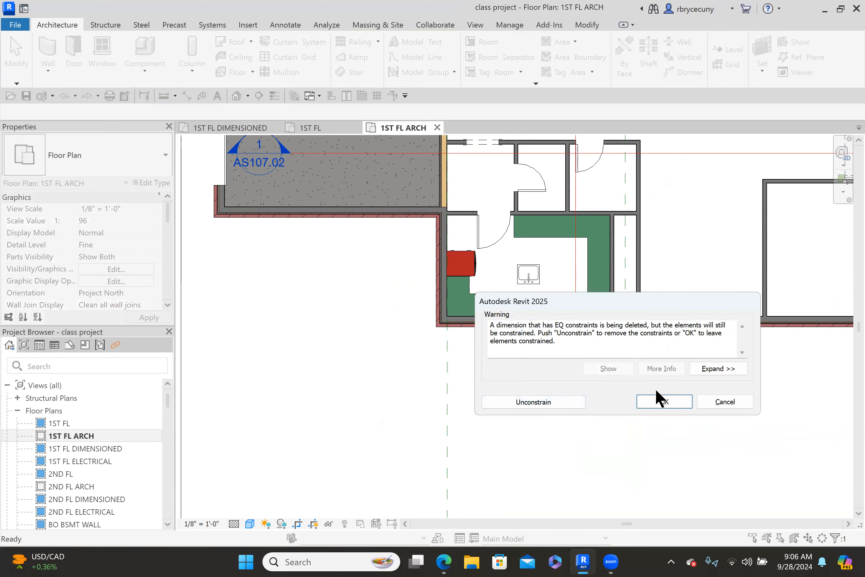
click(661, 407)
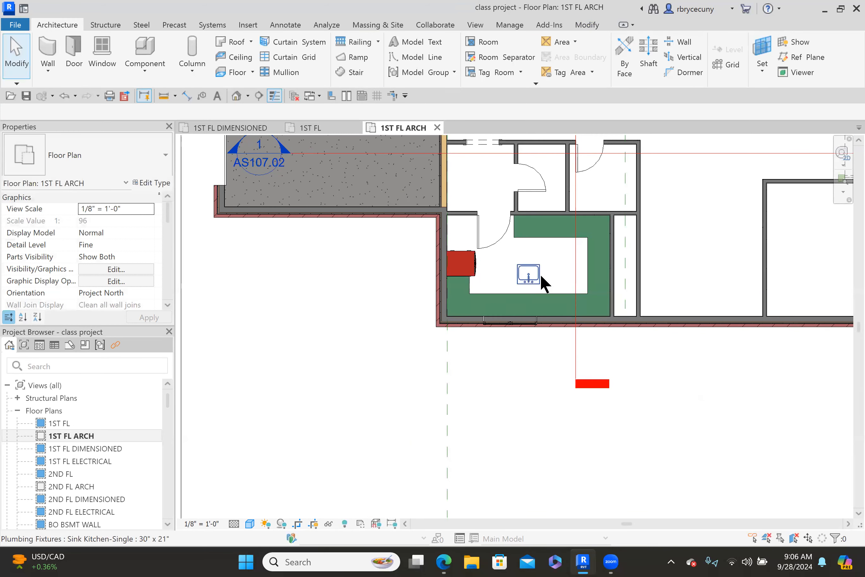
- Nudge the laundry sink toward the window wall until it sits fully within the counter
scroll(540, 274, up, 5)
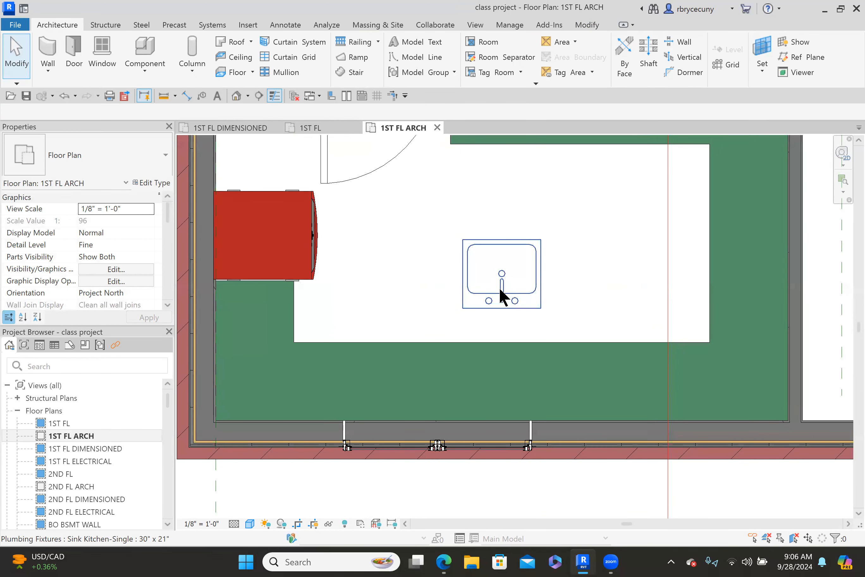
click(510, 299)
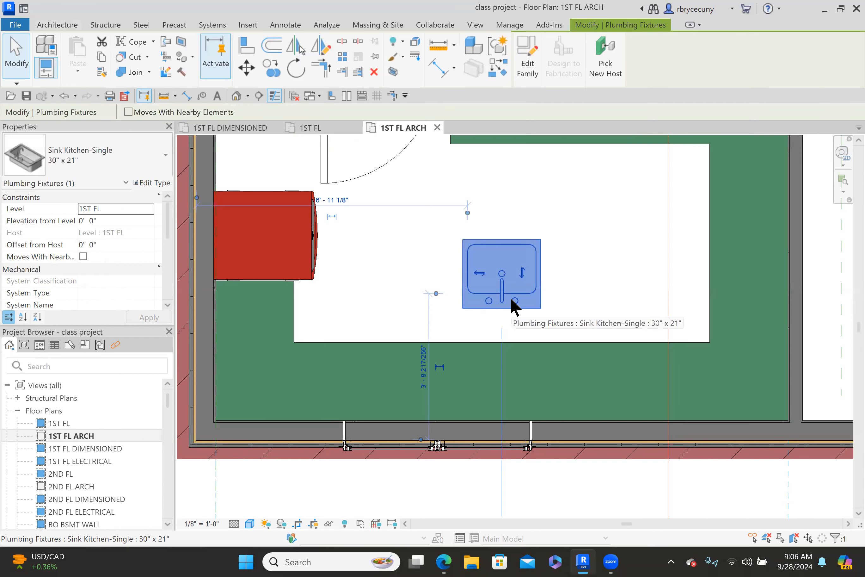
key(Down)
key(Down)
key(Down)
key(Down)
key(Down)
key(Down)
key(Down)
key(Down)
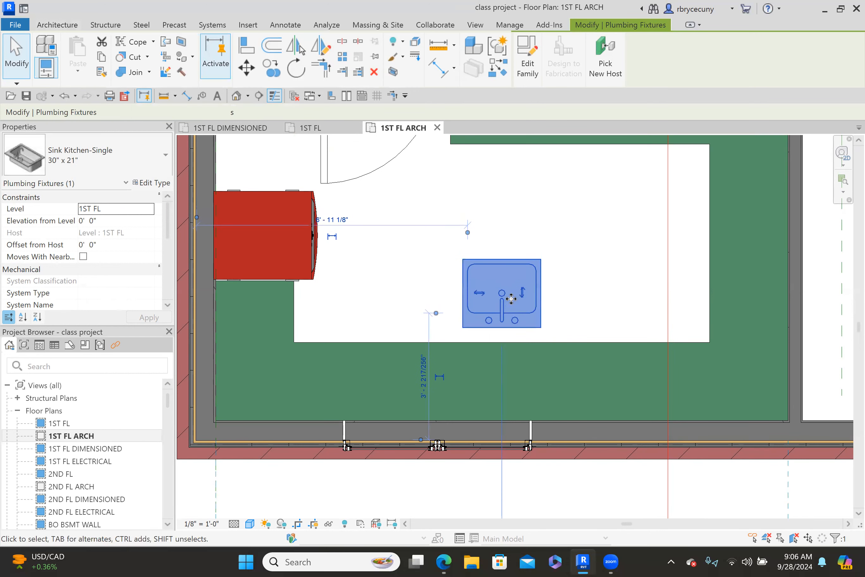
key(Down)
key(Down)
key(Down)
key(Down)
key(Down)
key(Down)
key(Down)
key(Down)
key(Down)
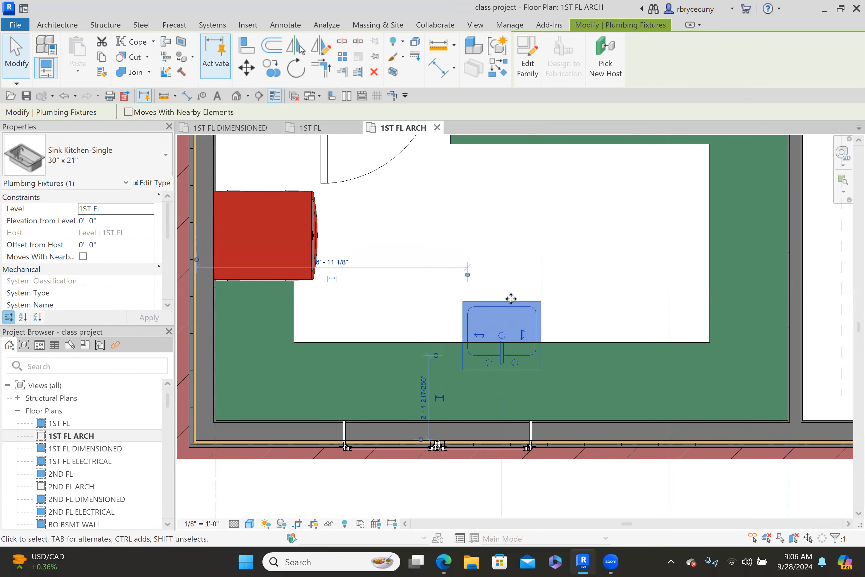
key(Down)
key(Down)
key(Down)
key(Down)
key(Down)
key(Down)
key(Down)
key(Down)
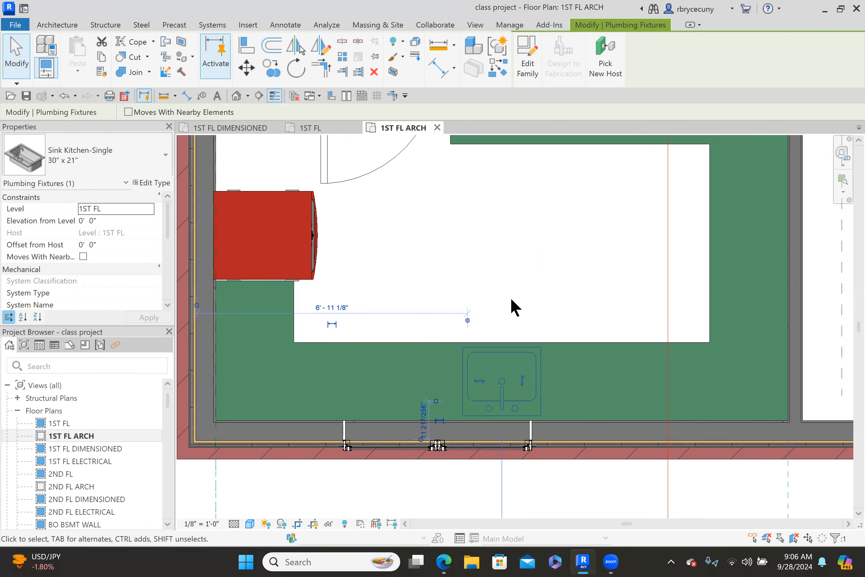
- Deselect the sink and open the STACKED WALLS / FAMILIES building section
key(Escape)
scroll(508, 292, down, 4)
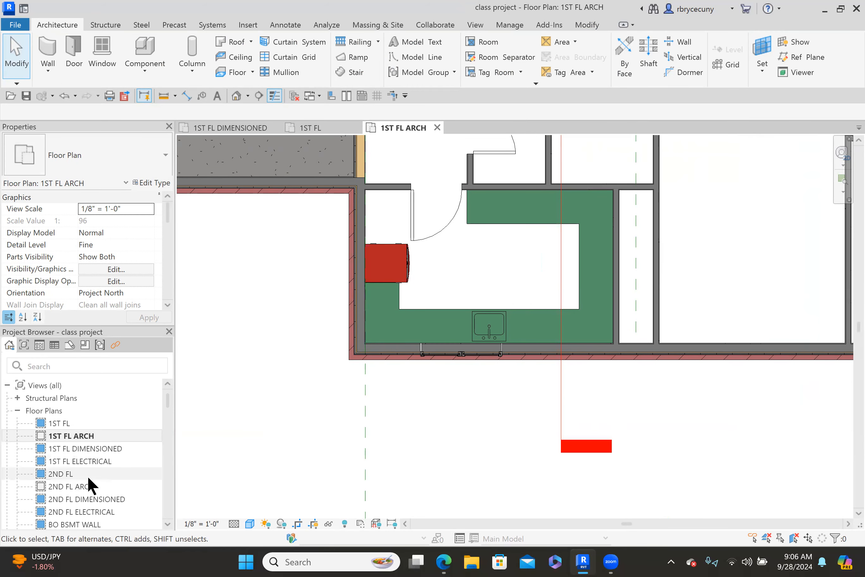
scroll(78, 456, down, 5)
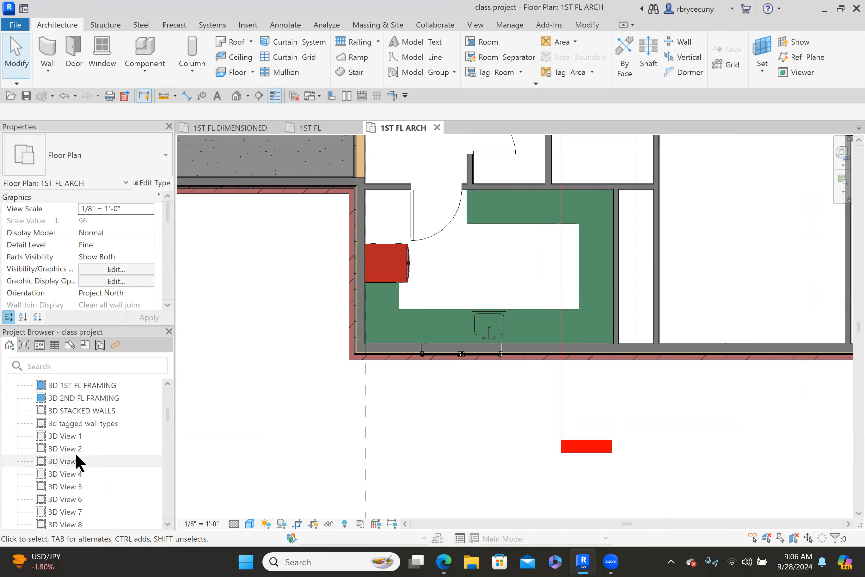
scroll(75, 453, down, 7)
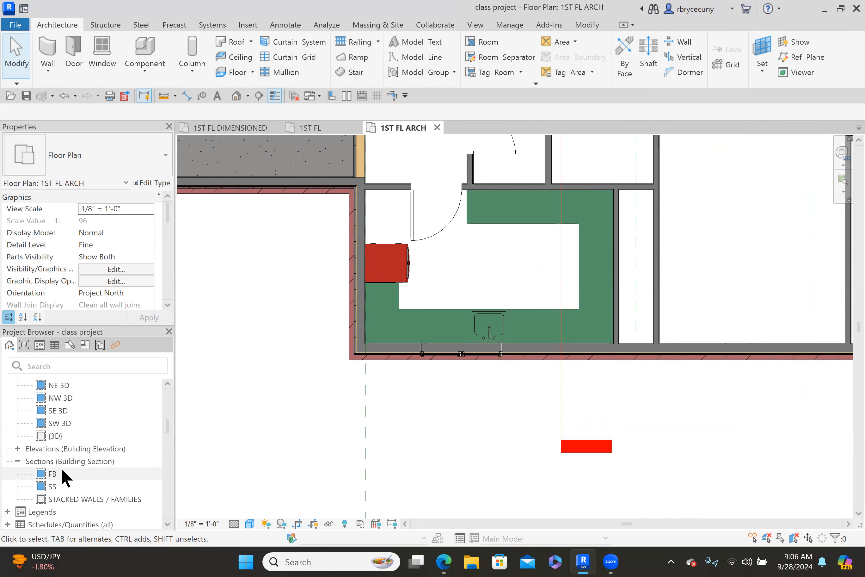
click(80, 499)
double_click(81, 499)
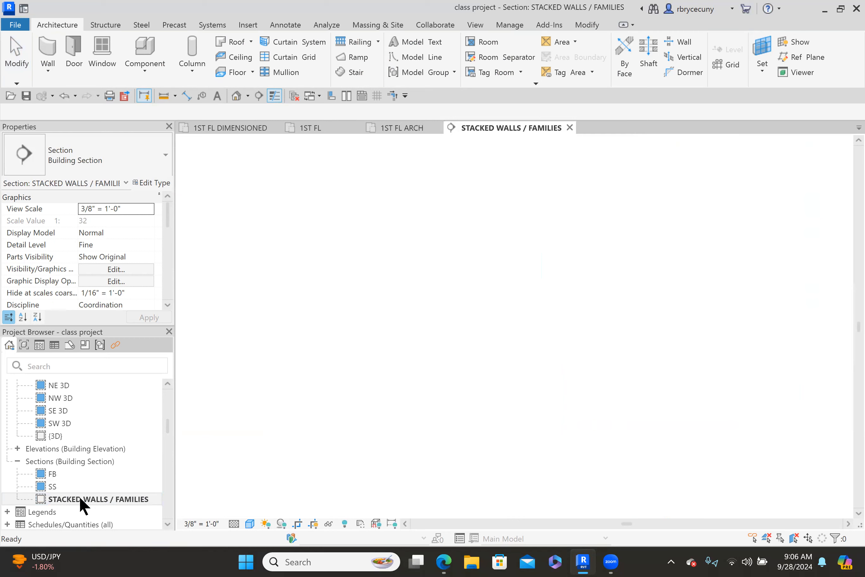
- Create a similar 24" farmhouse pantry cabinet from the section and place it in the 1ST FL plan on the garage-side wall beside the washer-dryer
scroll(594, 351, up, 5)
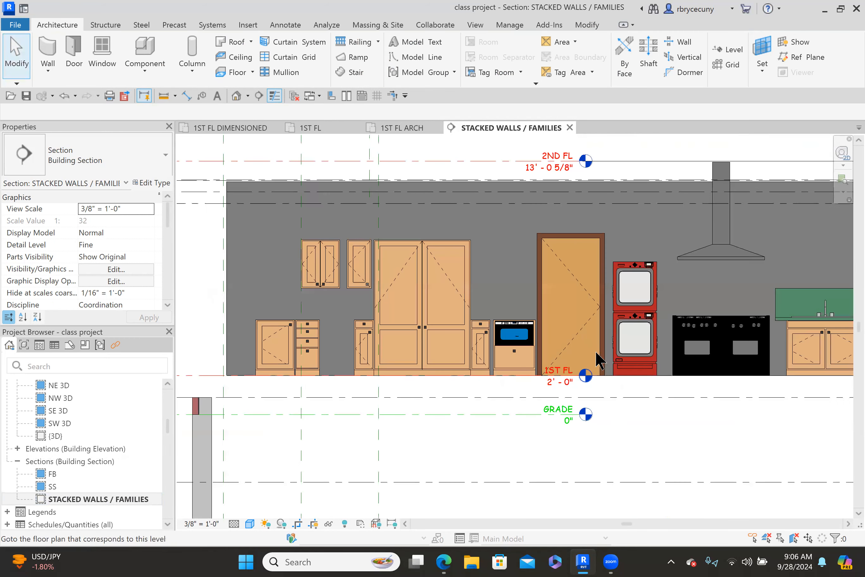
middle_drag(598, 356, 449, 353)
click(816, 295)
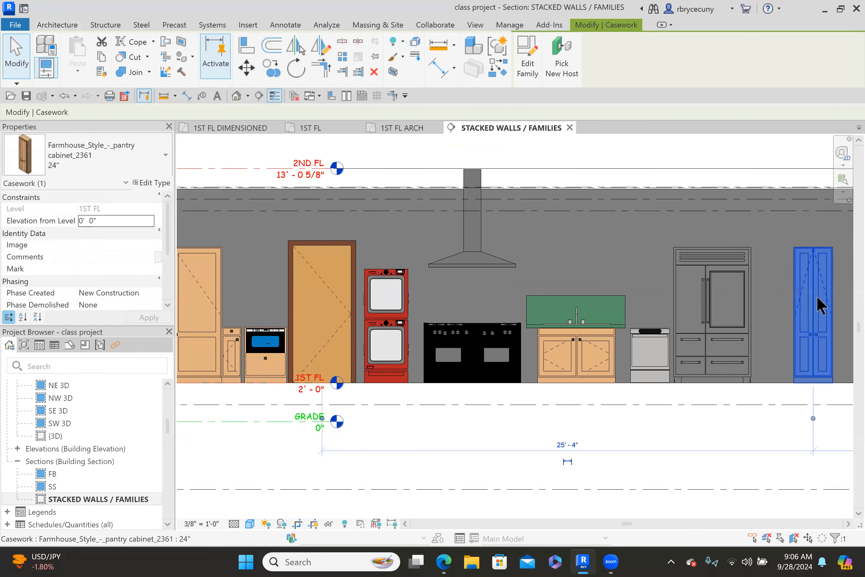
right_click(816, 295)
click(785, 323)
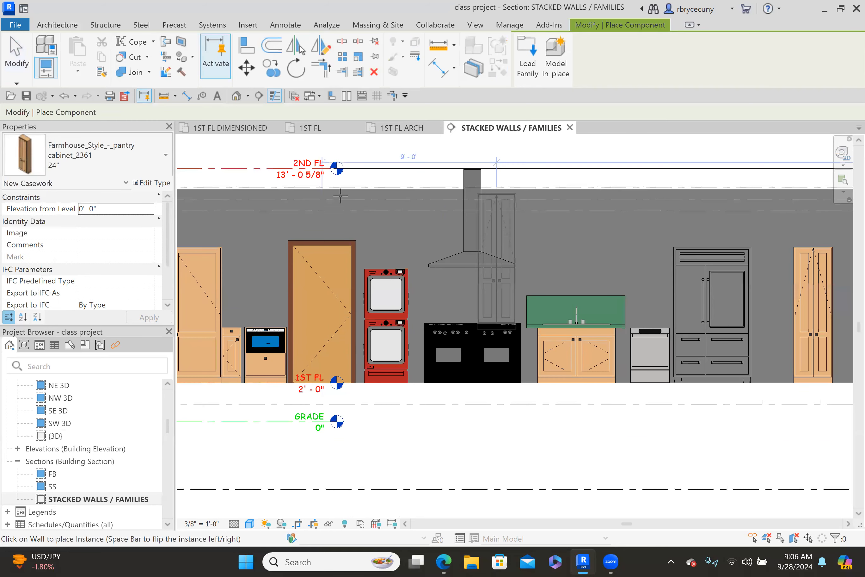
click(326, 127)
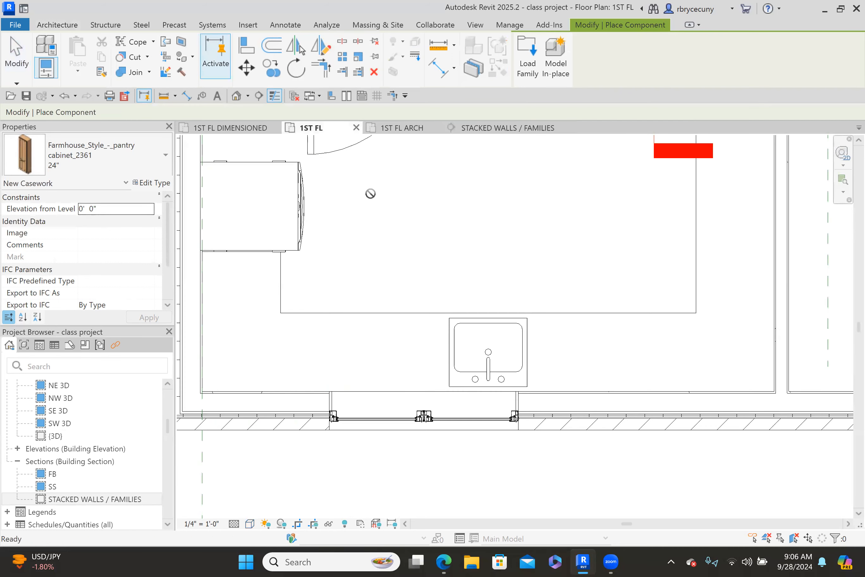
scroll(376, 291, up, 3)
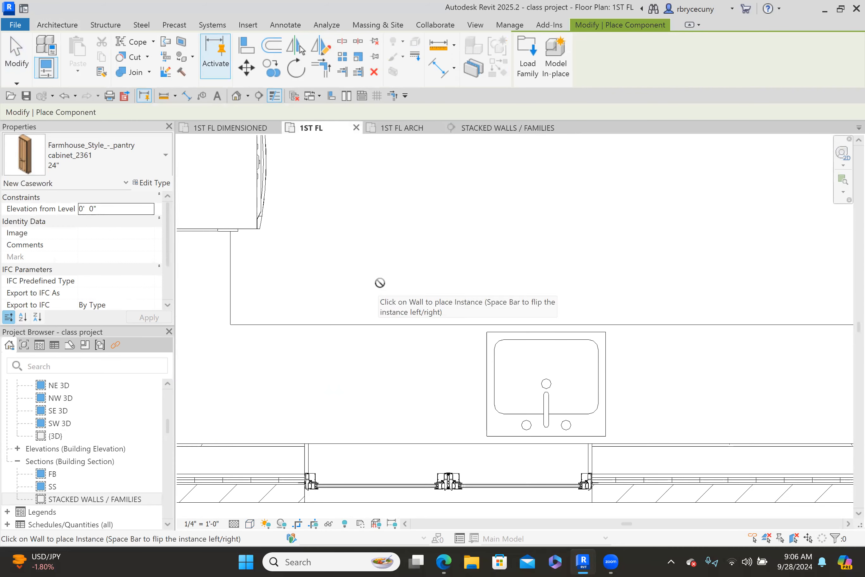
middle_drag(378, 284, 450, 416)
scroll(431, 286, down, 2)
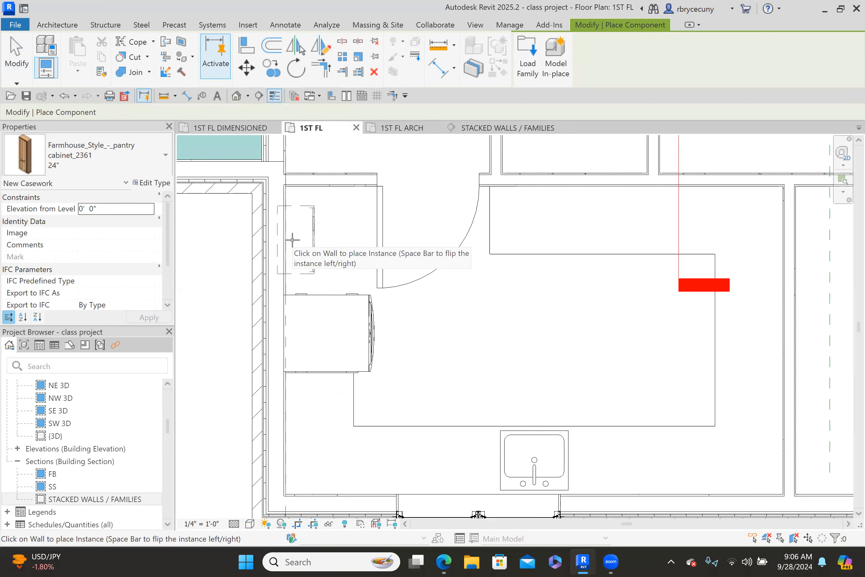
click(293, 238)
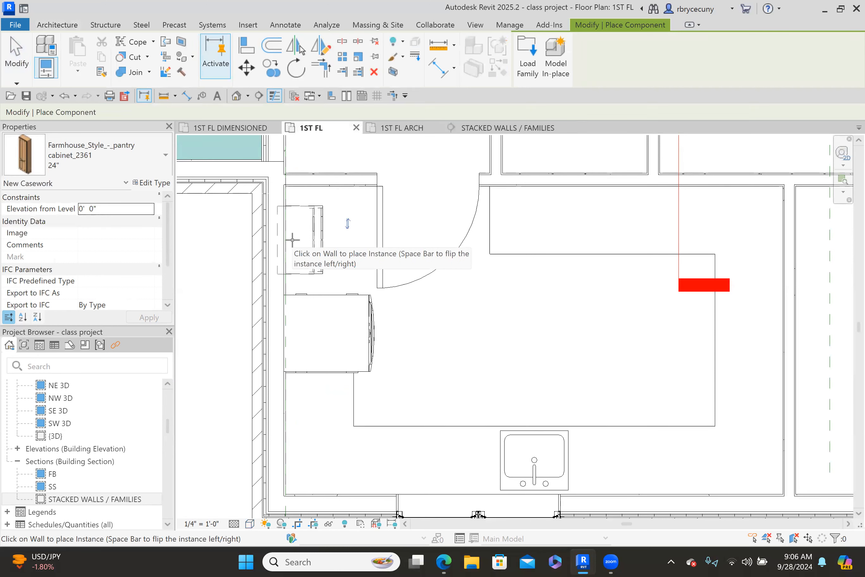
click(17, 50)
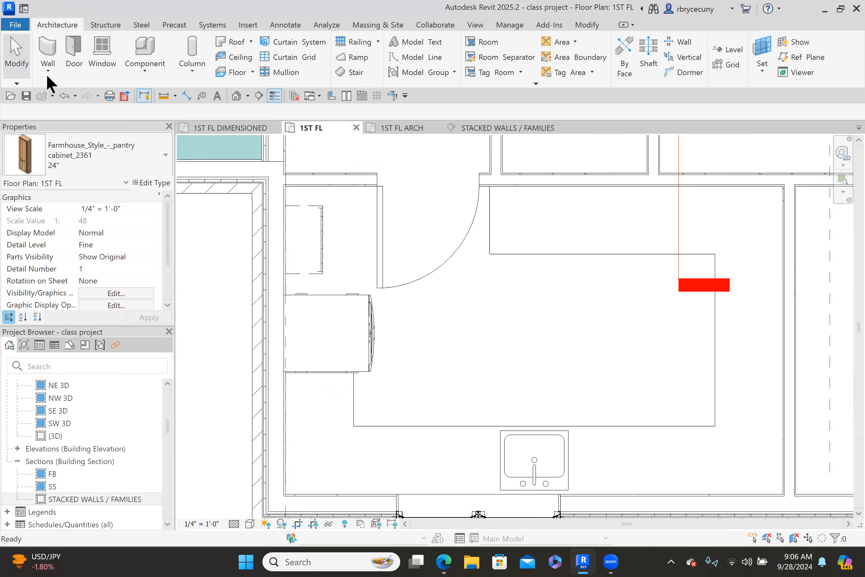
- Measure the space between the laundry room's door wall and the side of the stacked washer-dryer
scroll(307, 227, up, 2)
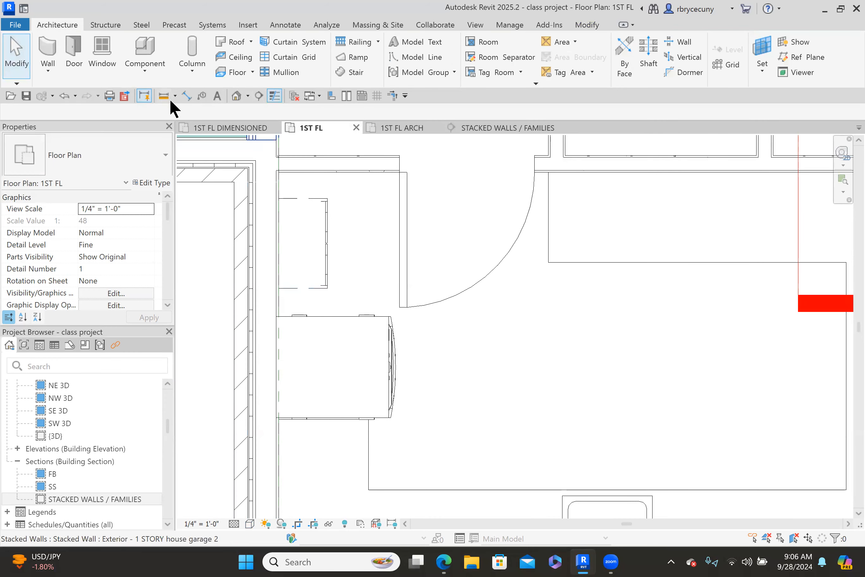
click(185, 96)
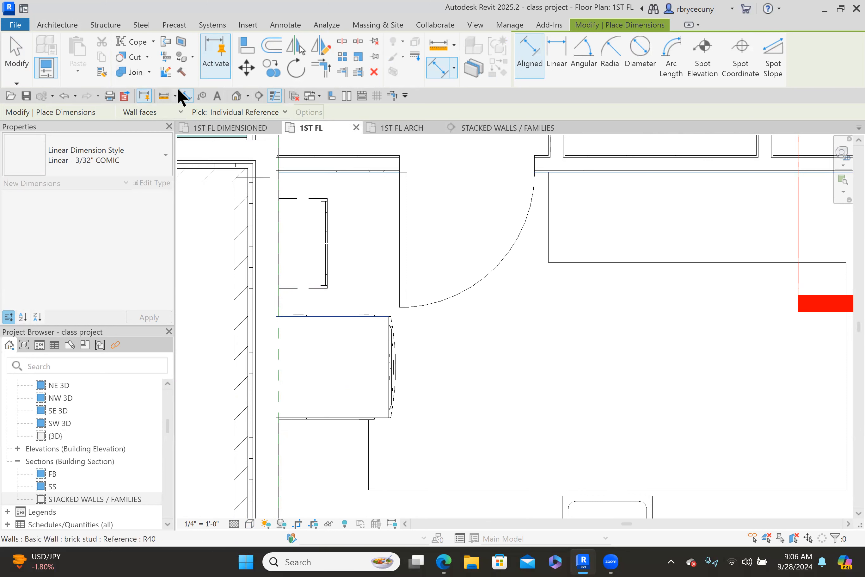
click(164, 95)
click(347, 172)
click(342, 317)
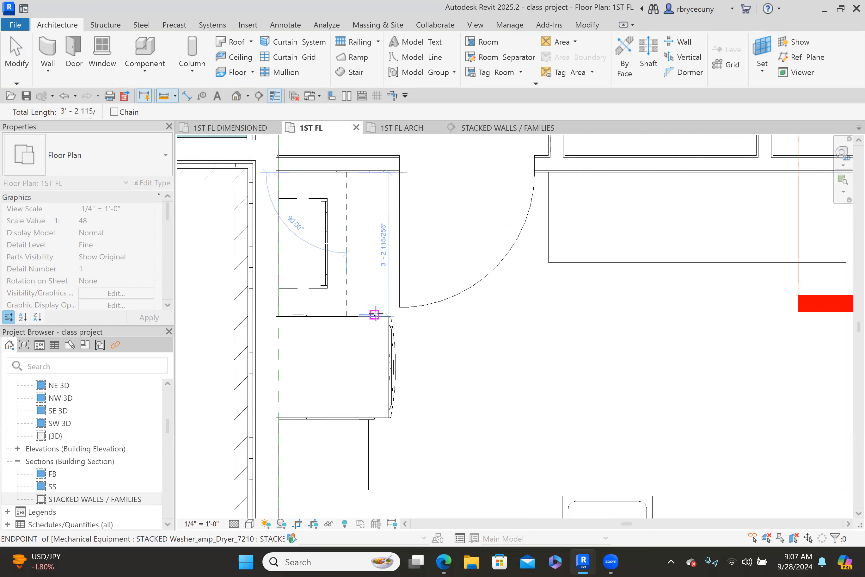
key(Escape)
key(Escape)
- Duplicate the placed pantry cabinet's type as 3'x2' and set its width to 3' 0" and depth to 2' 0"
click(327, 257)
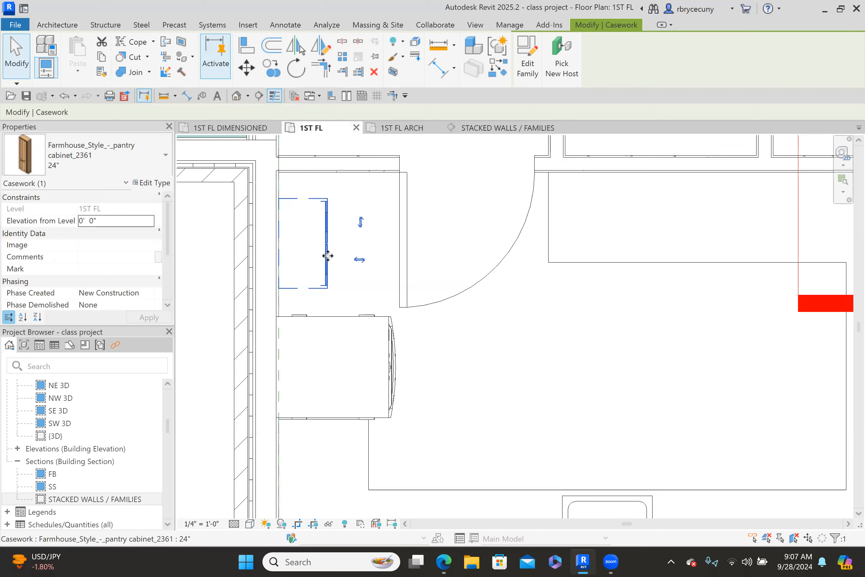
click(151, 183)
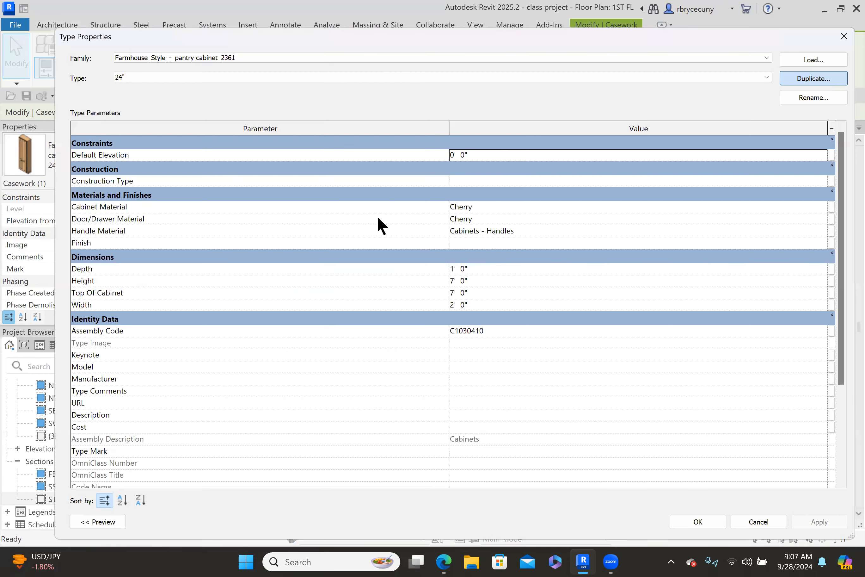
text(3'x2)
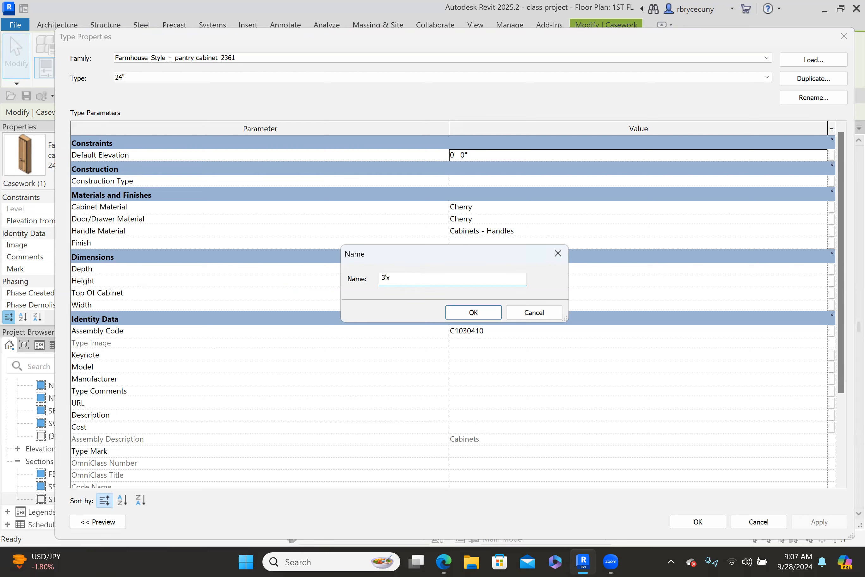
click(472, 312)
click(481, 305)
text(3'  0")
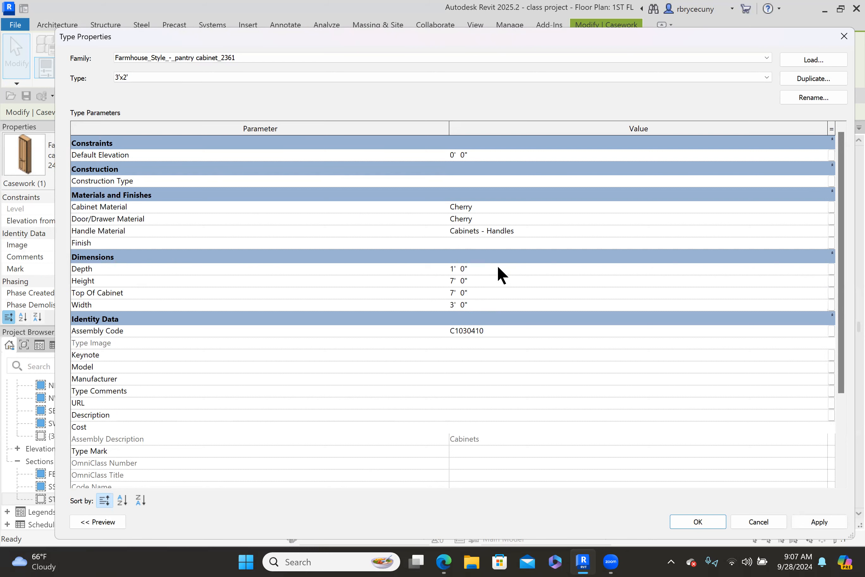
click(498, 267)
click(693, 520)
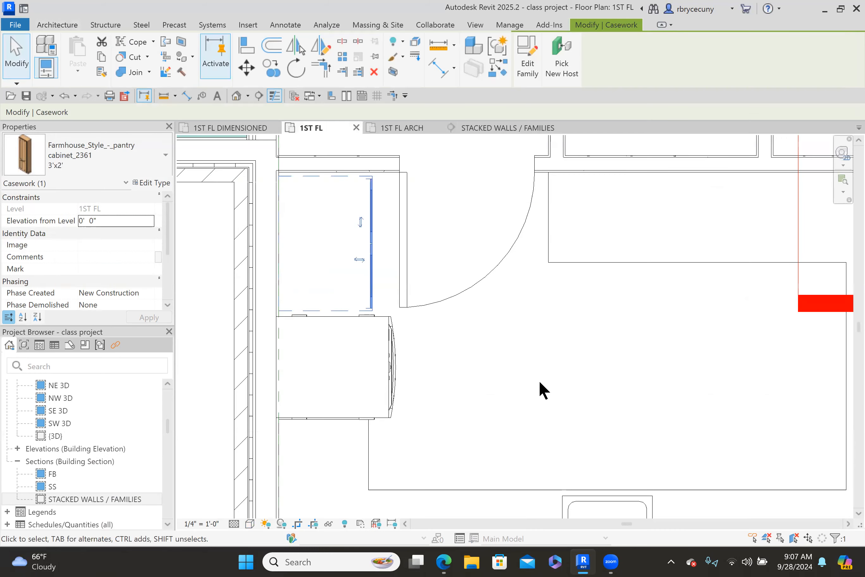
- Align the side of the 3'x2' pantry cabinet with the face of the laundry room's door wall
scroll(315, 191, up, 2)
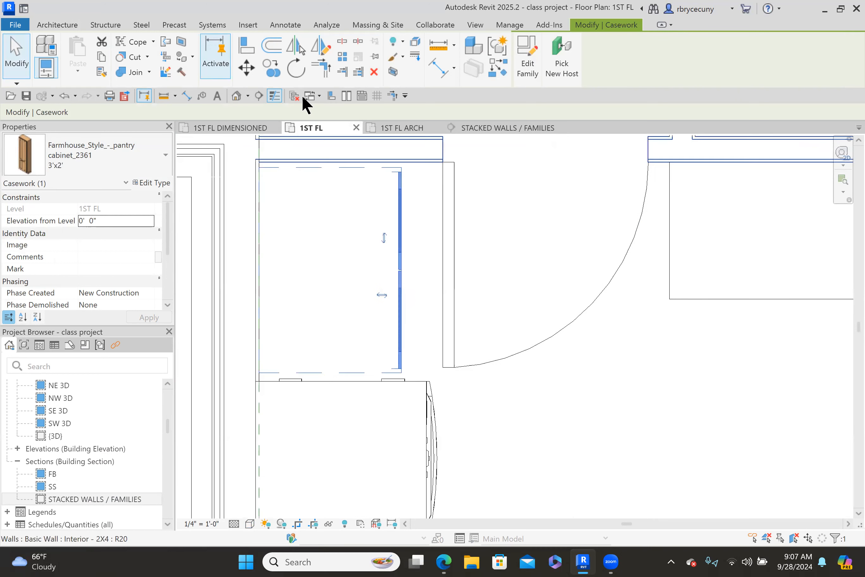
click(246, 45)
click(321, 168)
scroll(328, 201, down, 3)
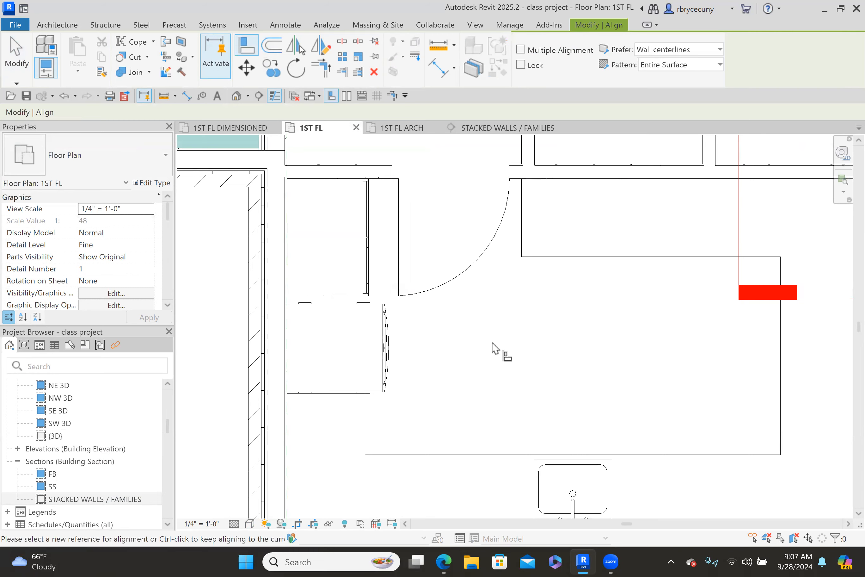
key(Escape)
key(Escape)
- Align the center of the laundry window with the centerline of the sink
scroll(493, 336, down, 2)
scroll(477, 283, up, 1)
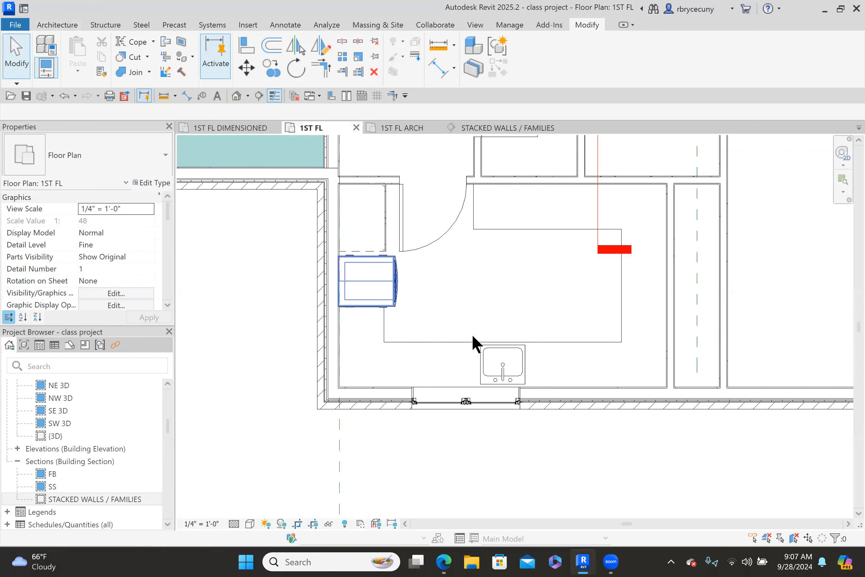
middle_drag(512, 358, 435, 307)
scroll(436, 308, up, 1)
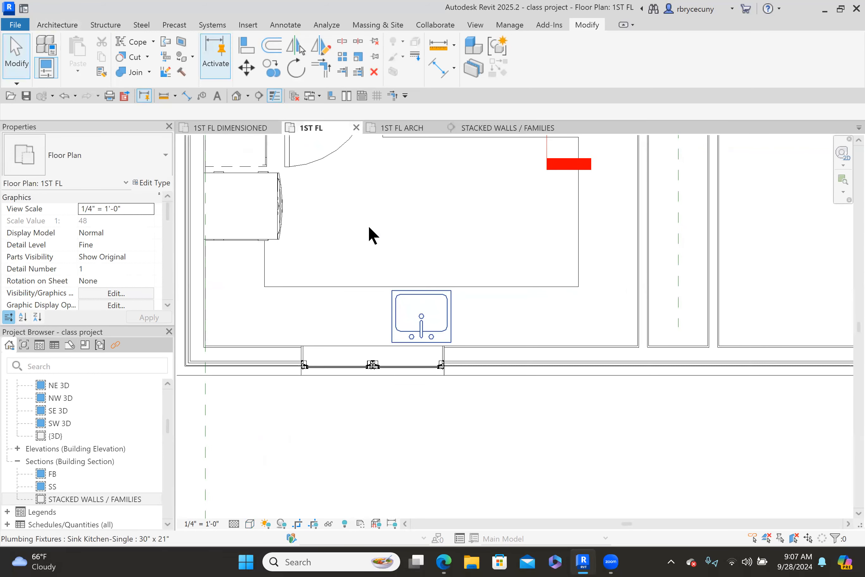
click(241, 42)
scroll(428, 292, up, 2)
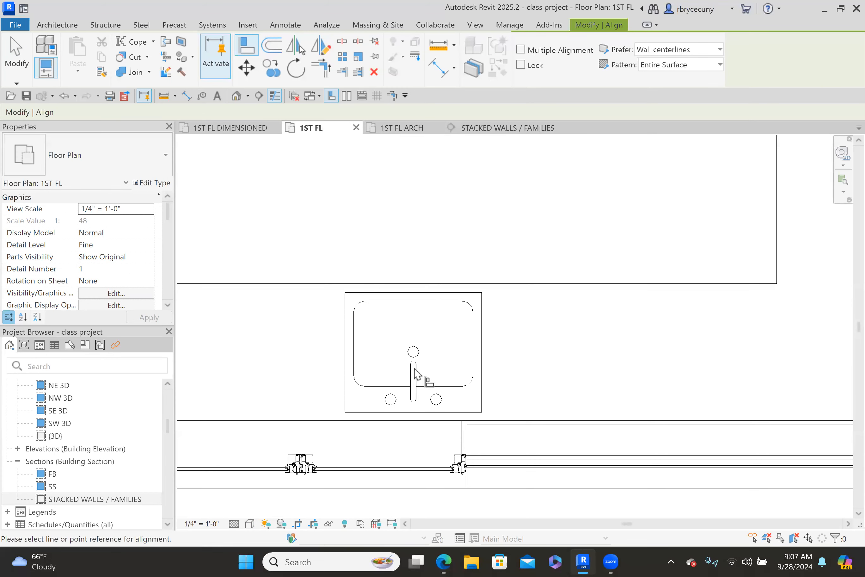
scroll(417, 373, down, 2)
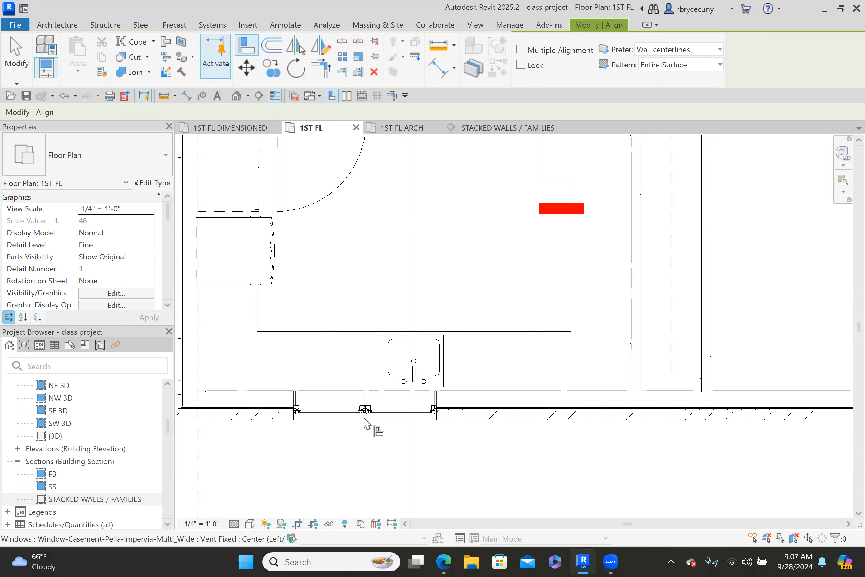
click(363, 419)
- Save the class project file
click(25, 96)
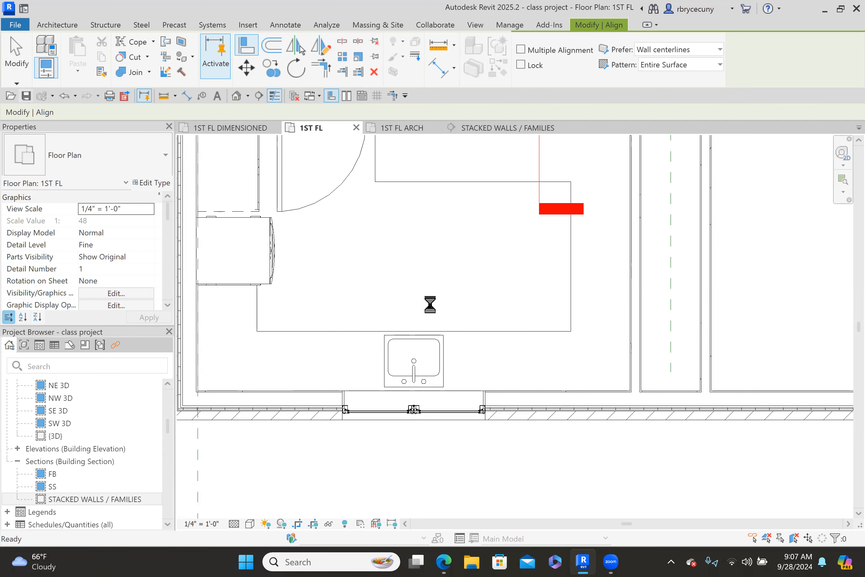
scroll(429, 302, down, 3)
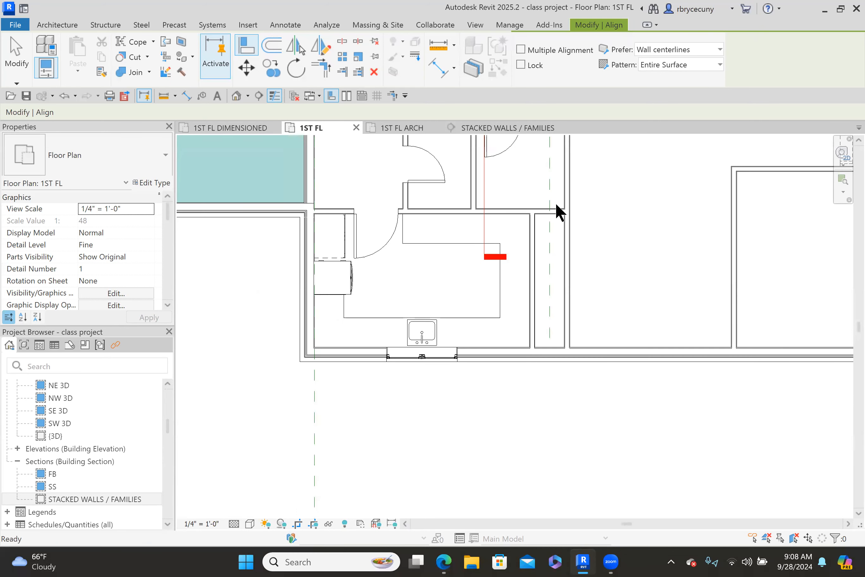
mouse_move(444, 277)
middle_down()
mouse_move(421, 290)
mouse_move(417, 282)
middle_up()
scroll(412, 287, up, 1)
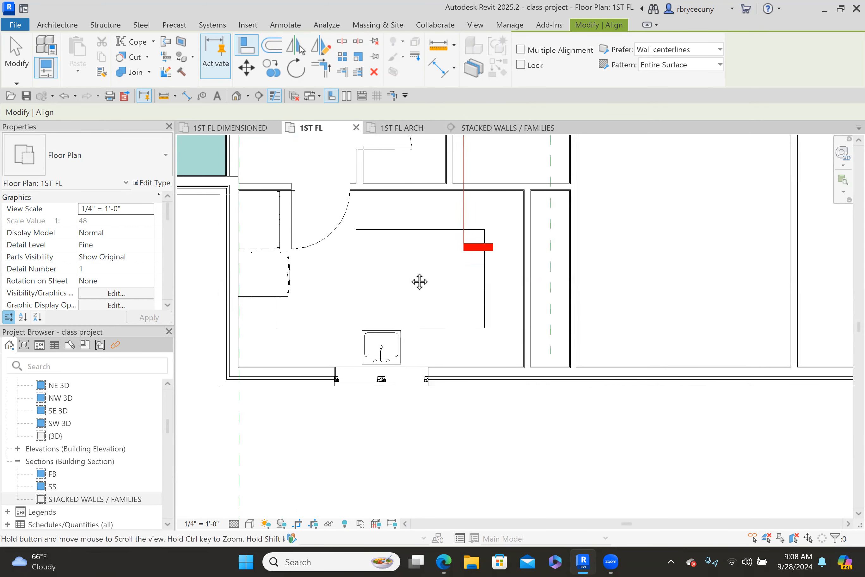
click(23, 97)
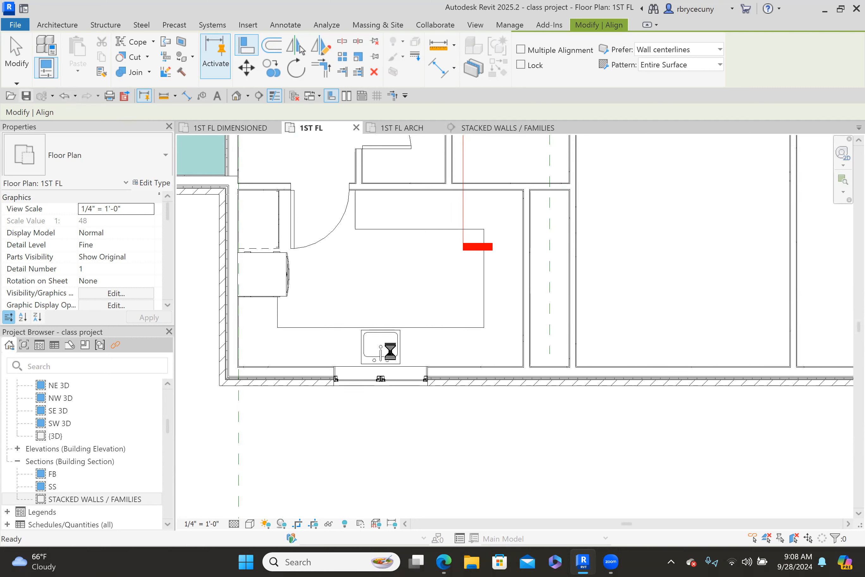
- Create a similar 48" undersink double-door base cabinet from the section and place it in front of the laundry sink in the 1ST FL ARCH plan
click(496, 127)
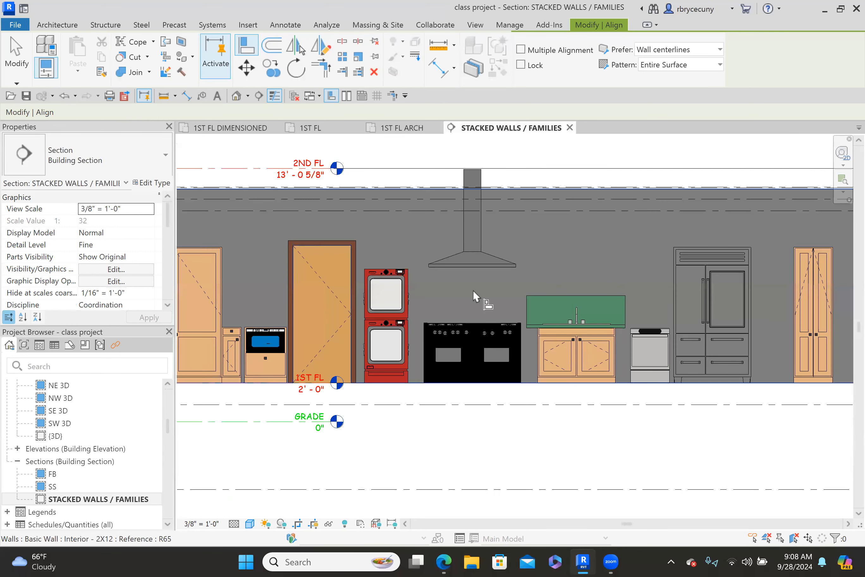
click(15, 56)
click(584, 366)
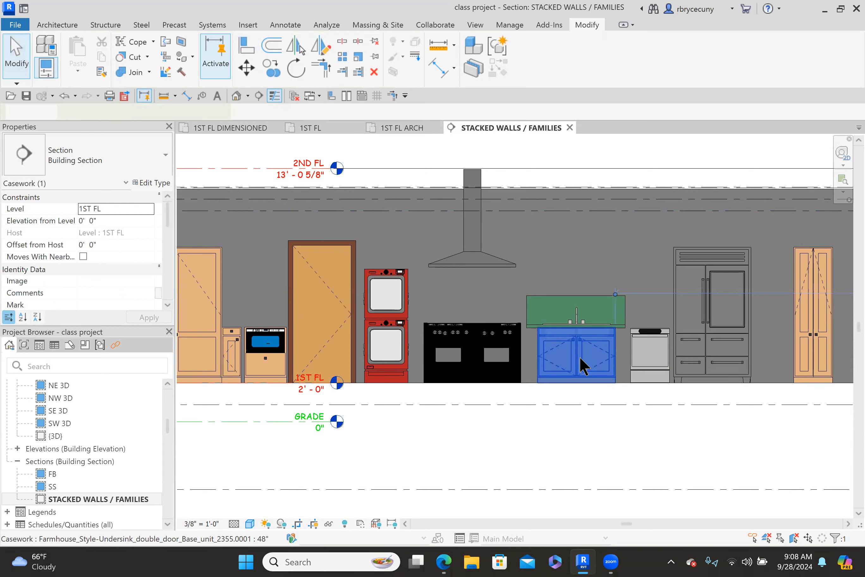
right_click(580, 356)
click(622, 134)
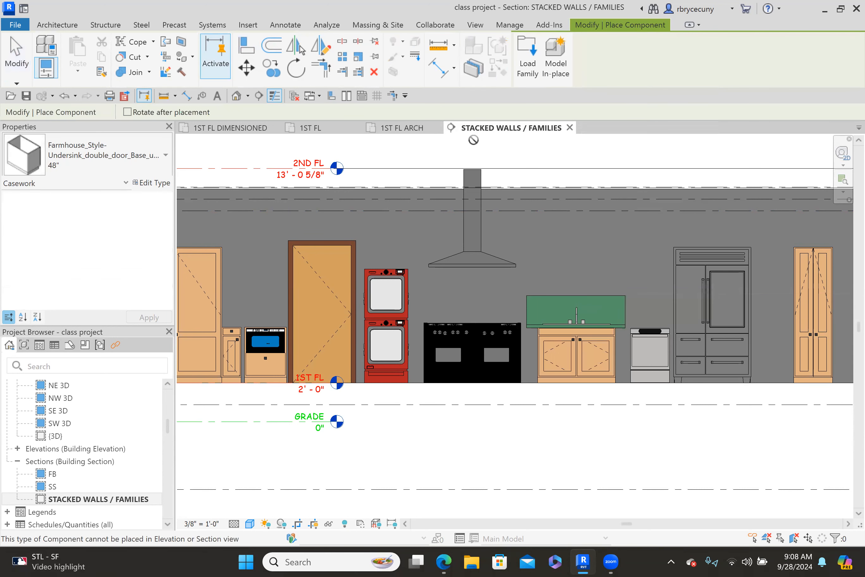
click(406, 129)
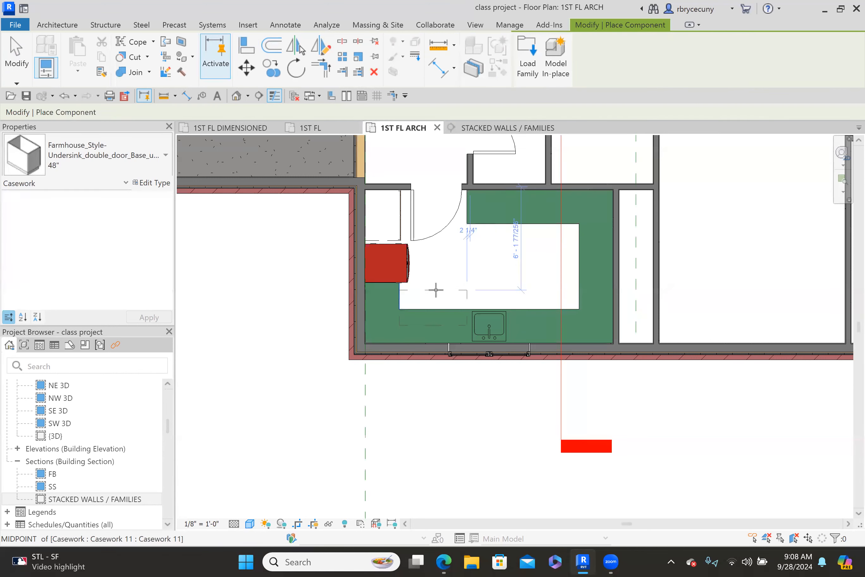
click(465, 253)
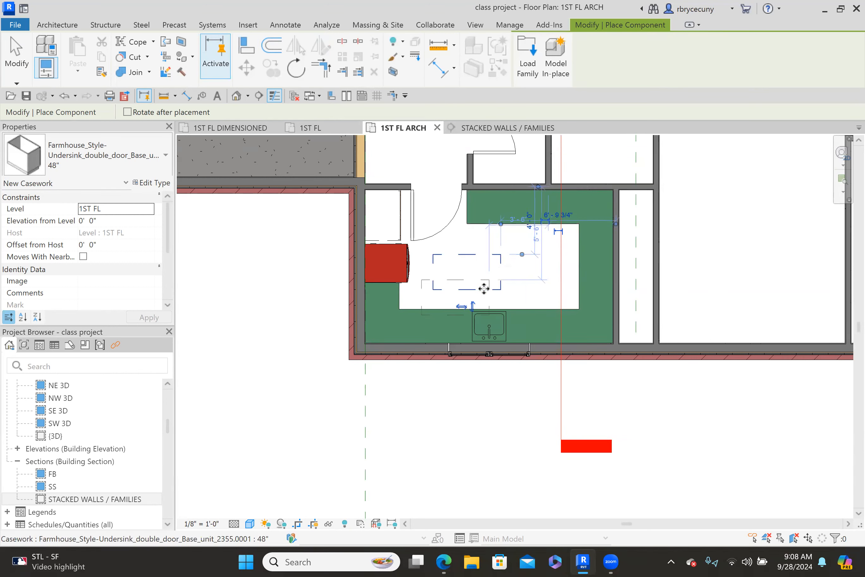
- Finish placing the undersink cabinet and flip its facing so its back is toward the laundry window wall
key(Escape)
scroll(488, 294, up, 1)
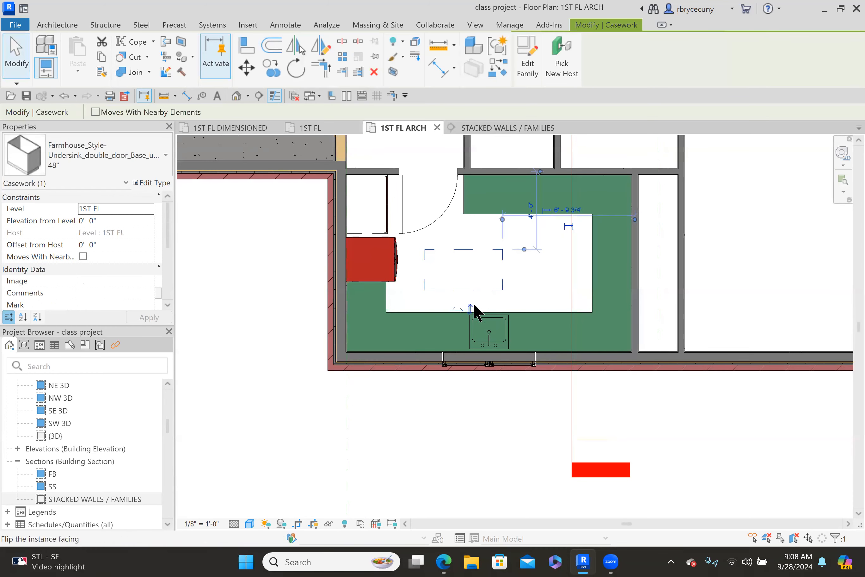
click(470, 311)
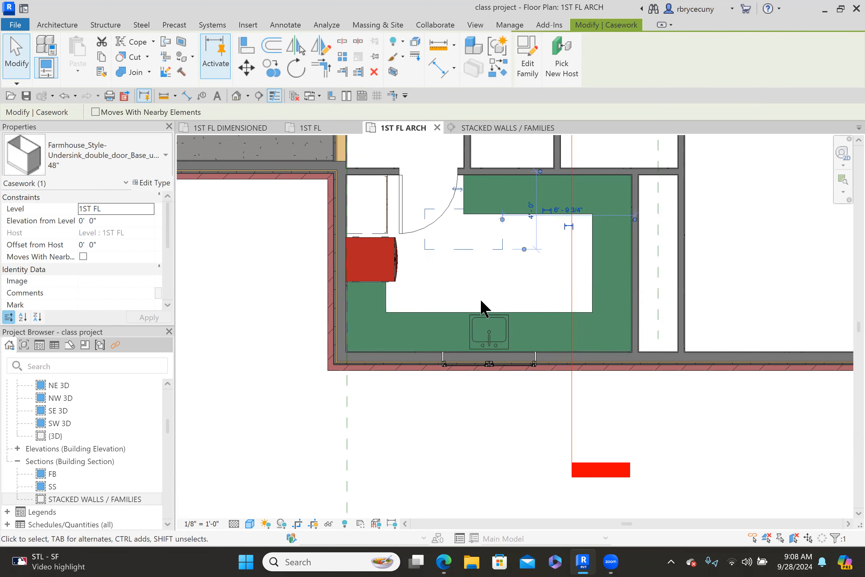
- Align the undersink cabinet's center with the sink's centerline and its back with the inner face of the window wall
click(244, 54)
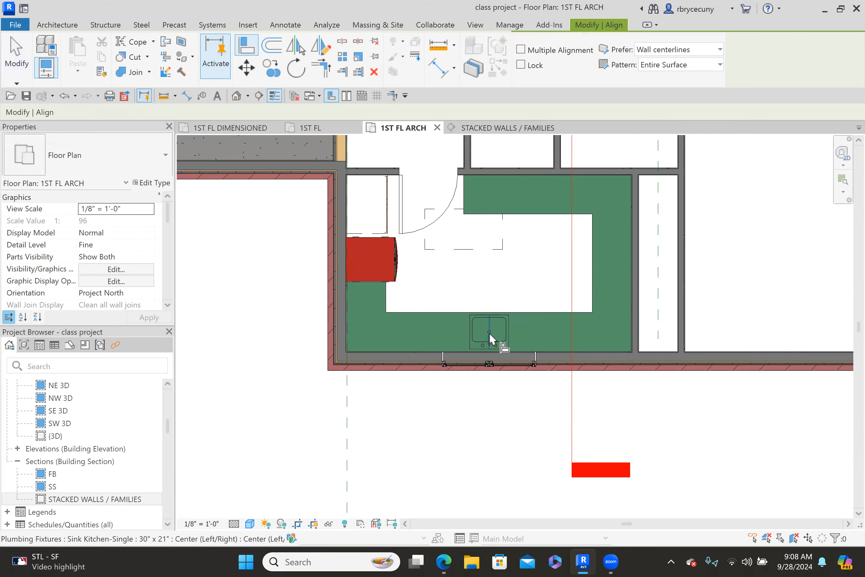
scroll(489, 333, up, 5)
scroll(489, 333, down, 5)
click(472, 222)
scroll(406, 358, up, 3)
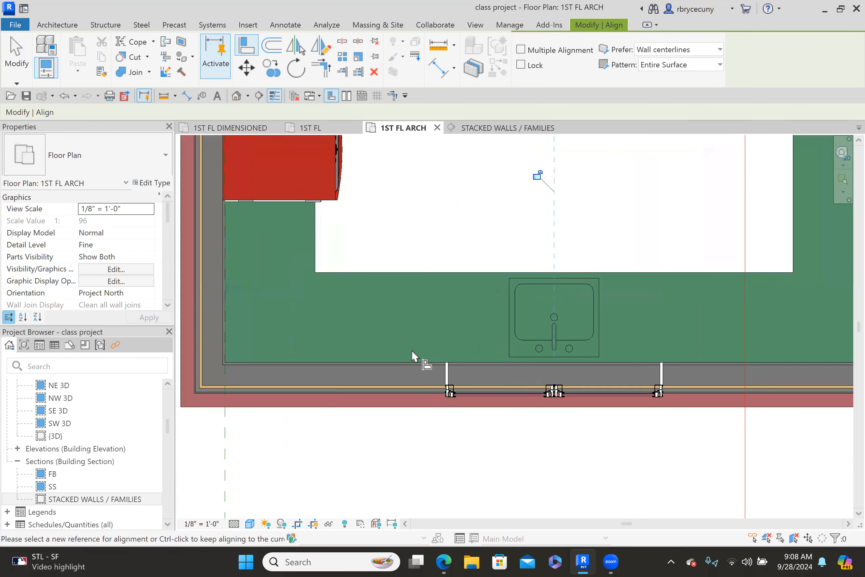
scroll(414, 356, down, 3)
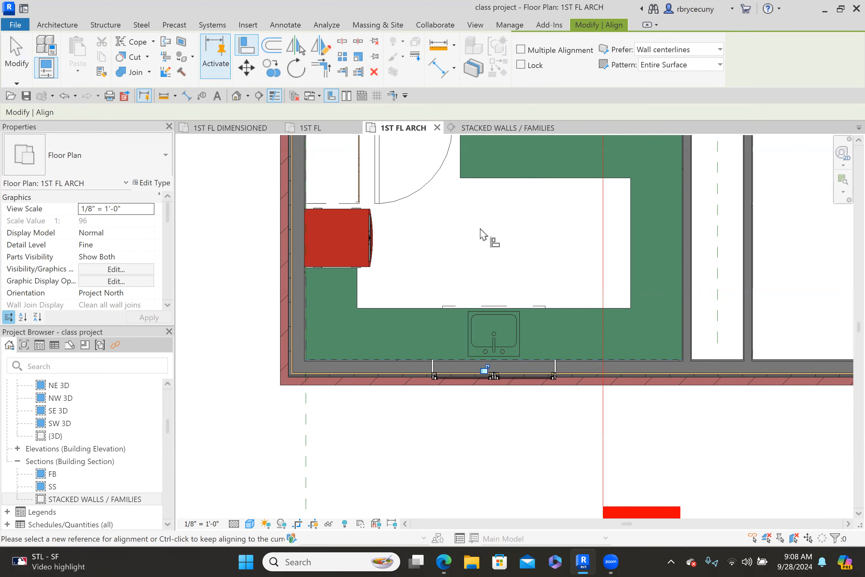
scroll(483, 233, down, 7)
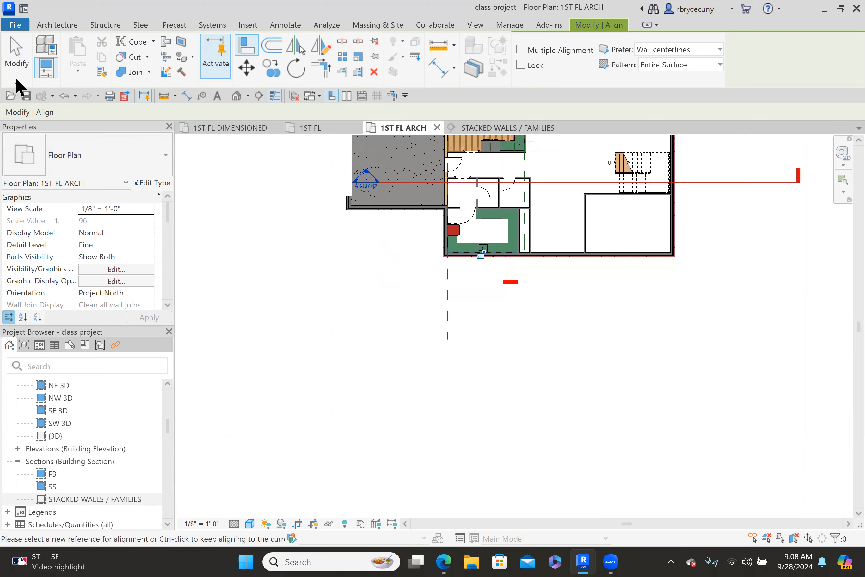
- Move the horizontal building section line down so it crosses the laundry room and flip it to look toward the window wall
click(16, 75)
click(735, 182)
drag(734, 186, 730, 230)
right_click(730, 230)
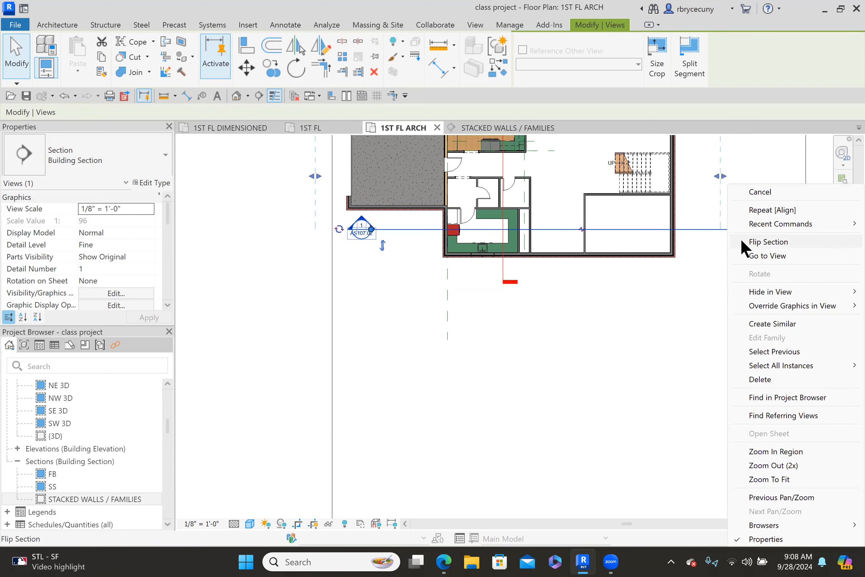
click(755, 241)
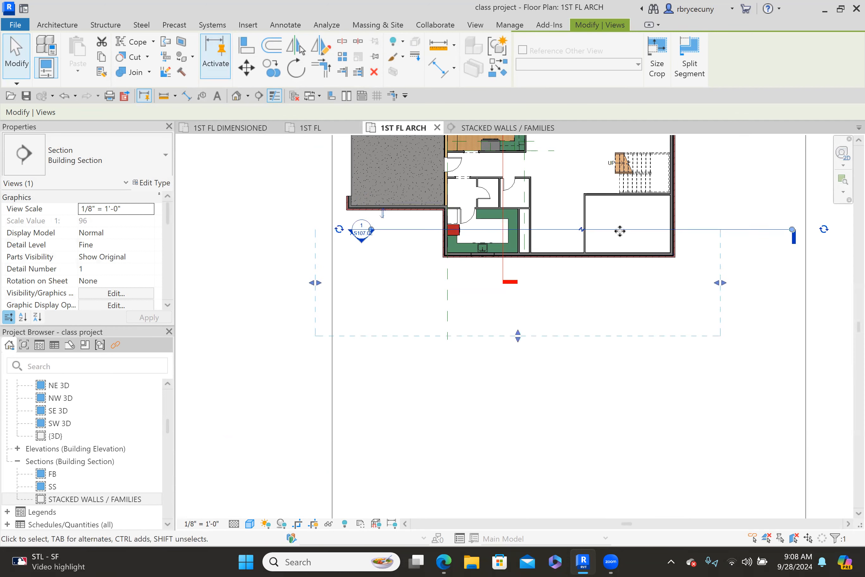
- Go to the moved section's view and change the undersink double-door base cabinet's type to 30"
right_click(622, 231)
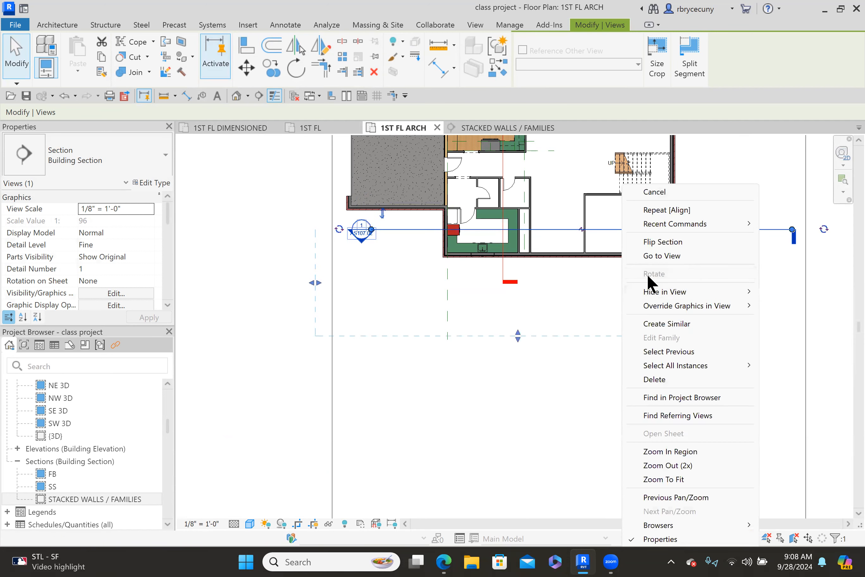
click(650, 255)
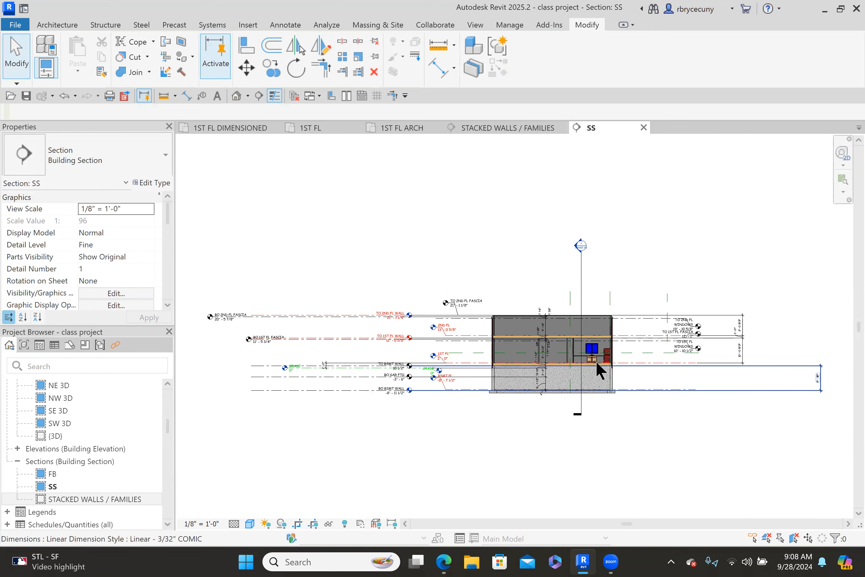
scroll(596, 362, up, 10)
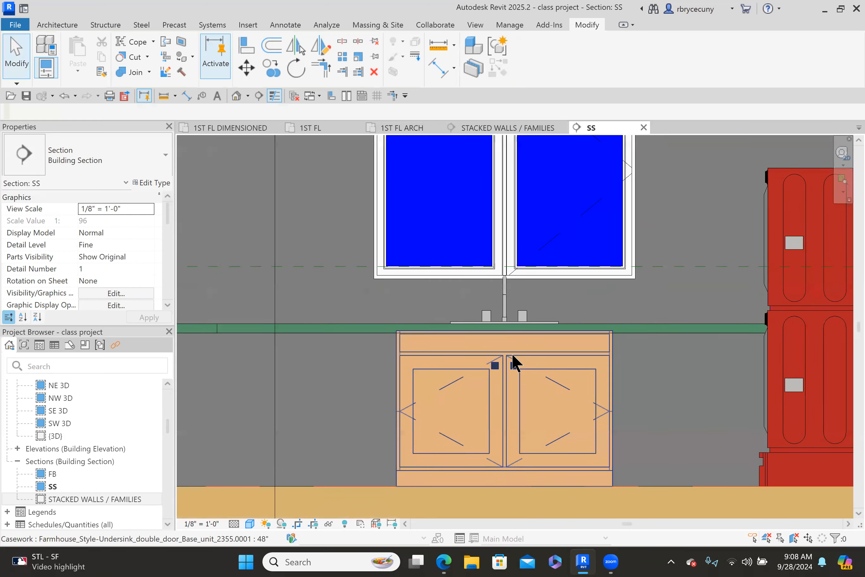
middle_drag(512, 354, 484, 336)
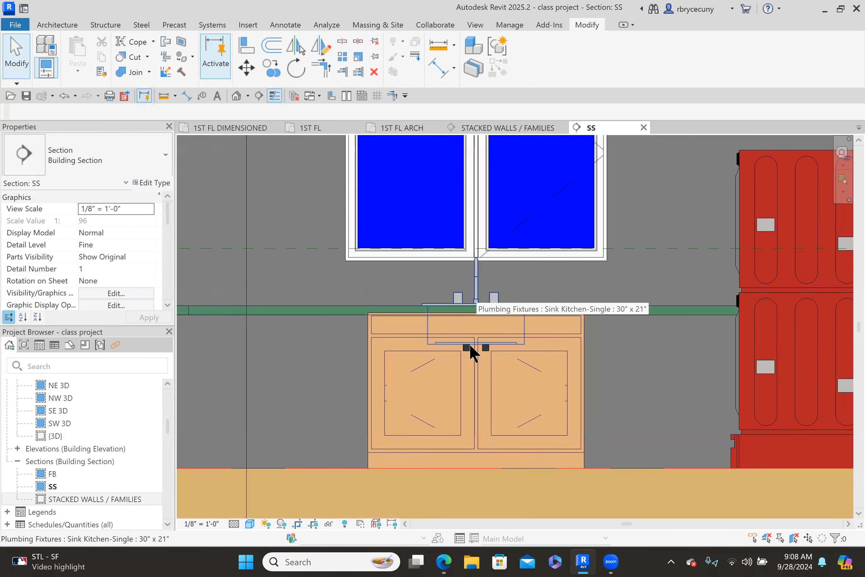
click(473, 389)
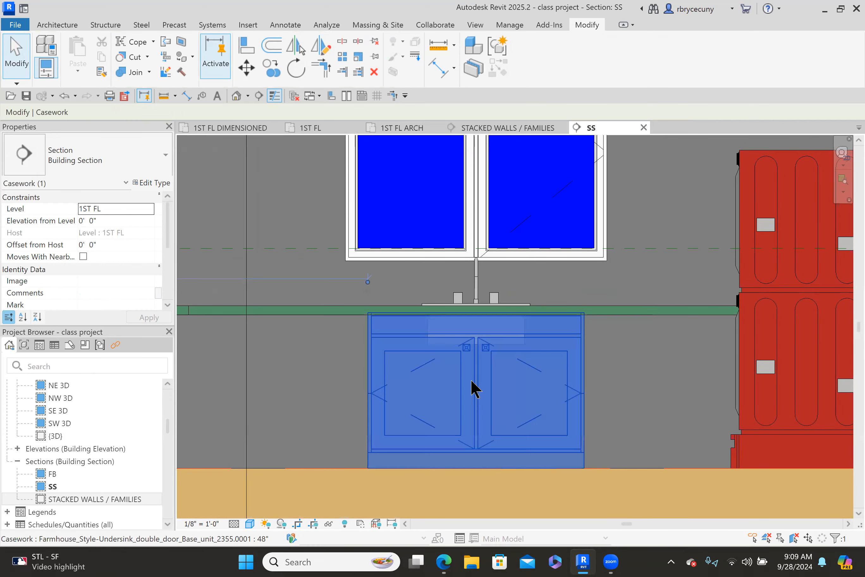
click(86, 149)
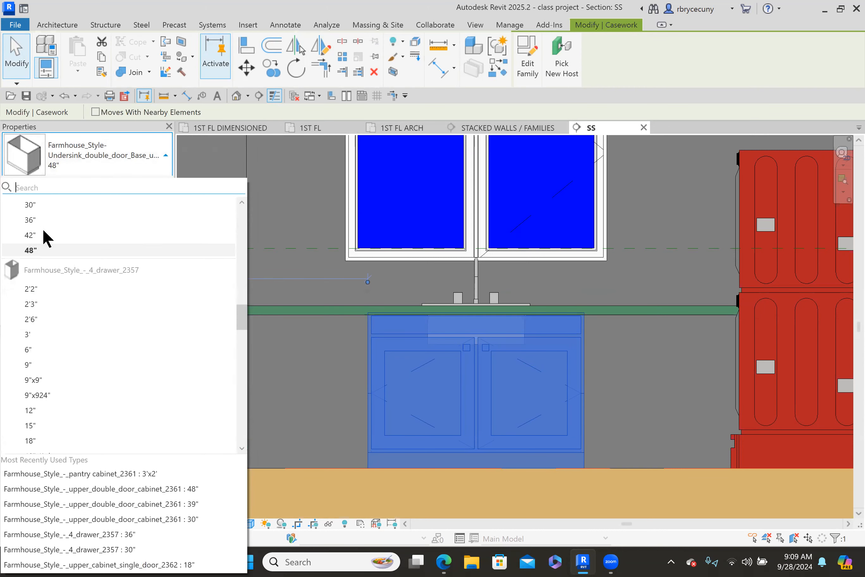
click(46, 204)
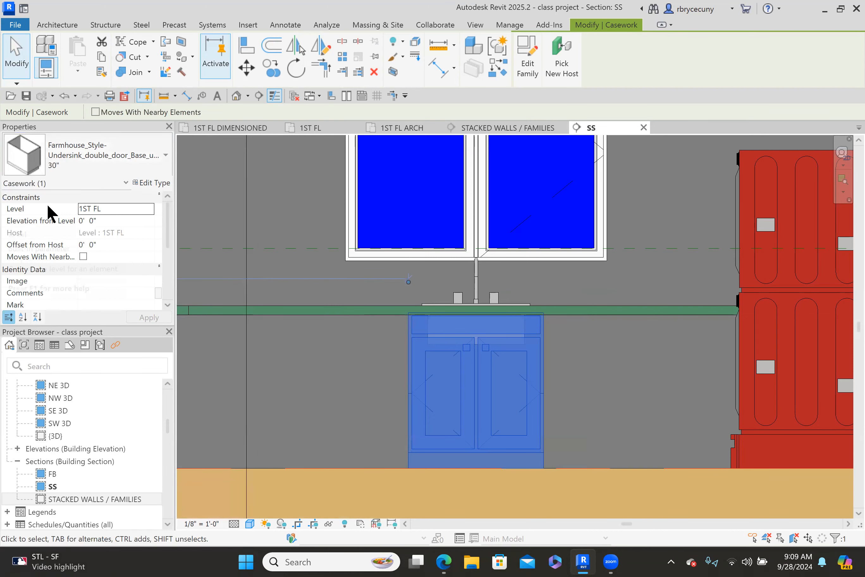
- Save the class project file
scroll(359, 339, down, 2)
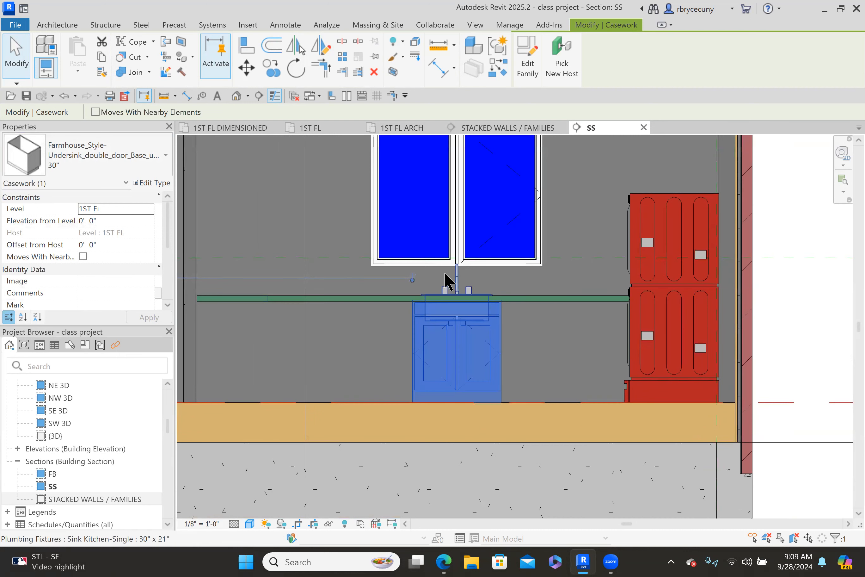
scroll(458, 309, down, 2)
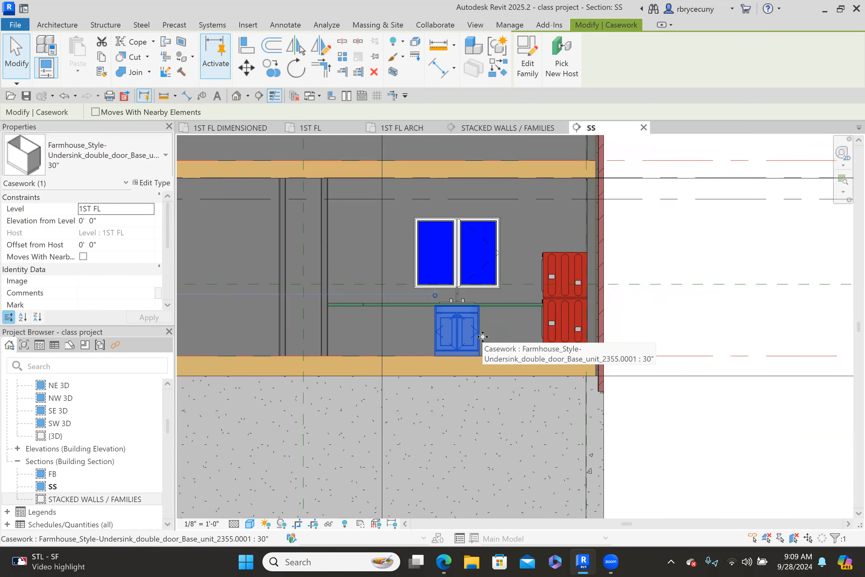
click(27, 95)
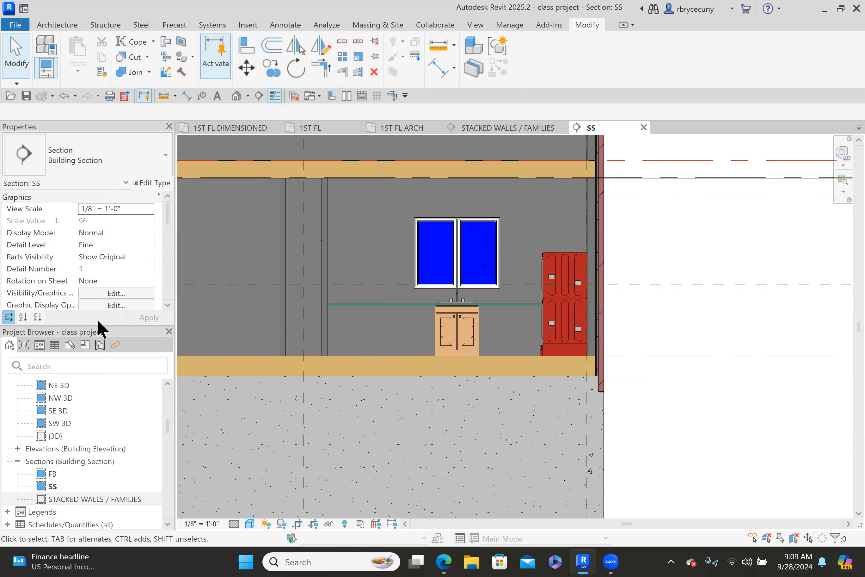
- Select the laundry countertop in plan and open it for in-place editing in the 1ST FL view
scroll(388, 322, down, 2)
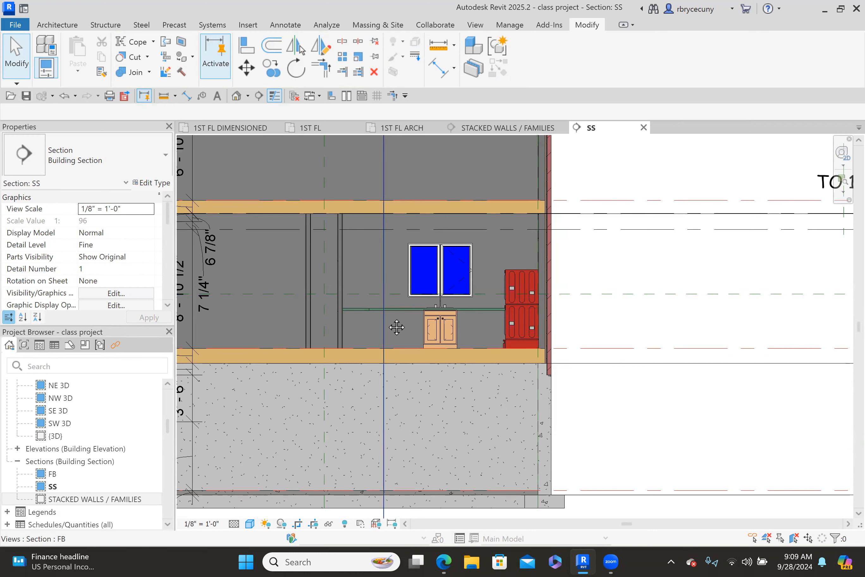
middle_drag(397, 326, 403, 327)
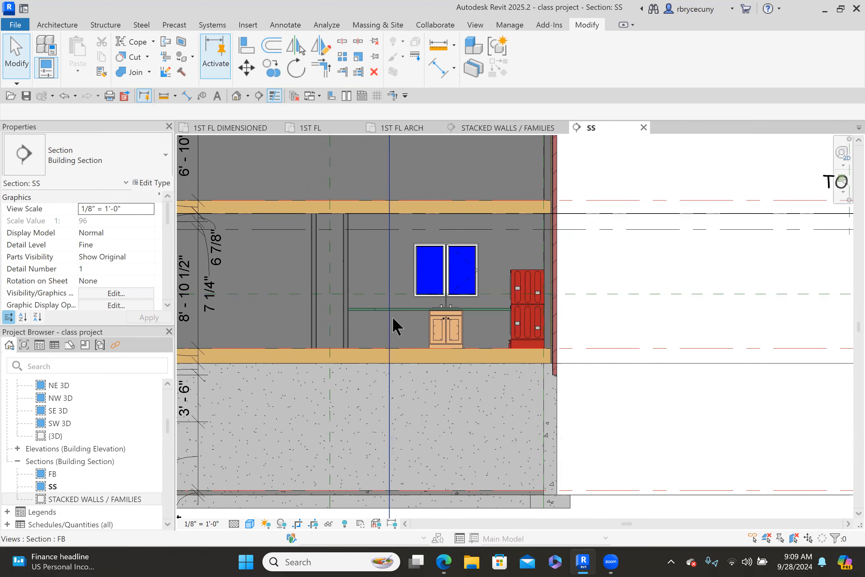
click(228, 126)
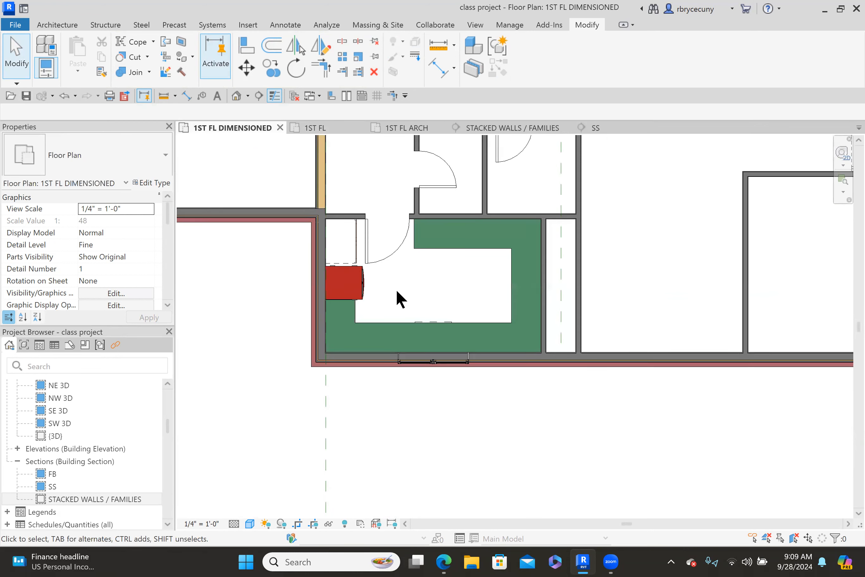
scroll(427, 349, up, 2)
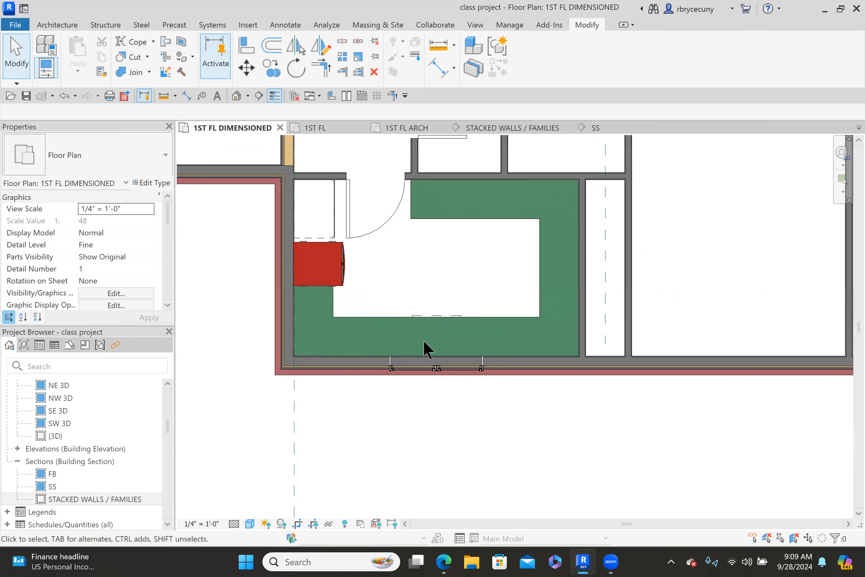
click(374, 322)
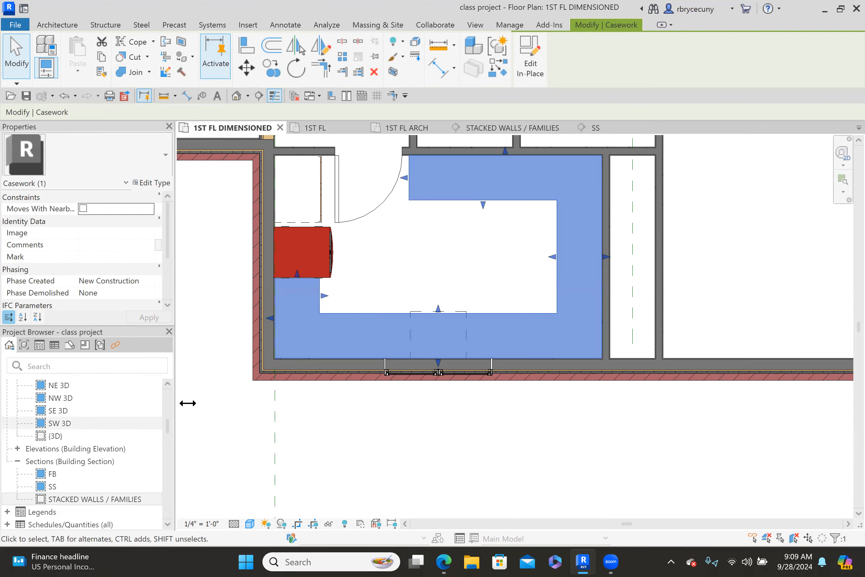
click(301, 127)
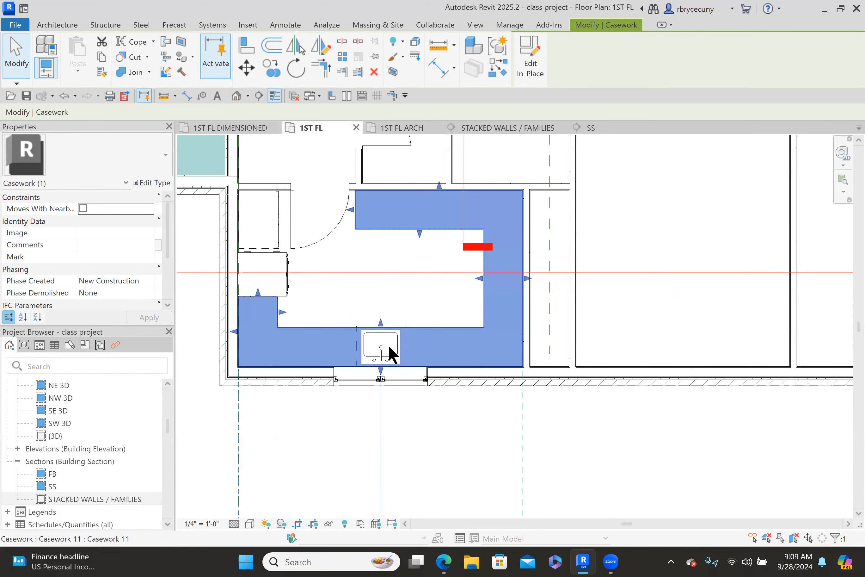
scroll(389, 345, up, 4)
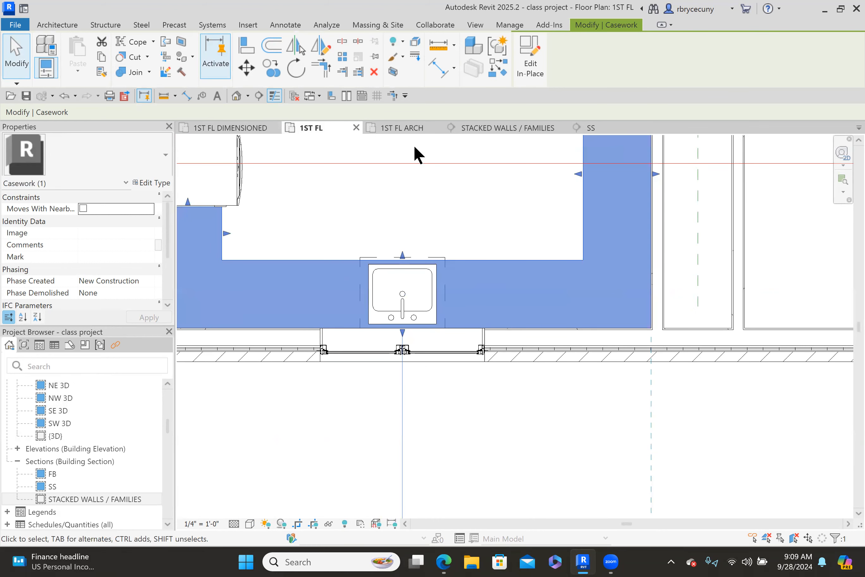
click(24, 56)
click(518, 258)
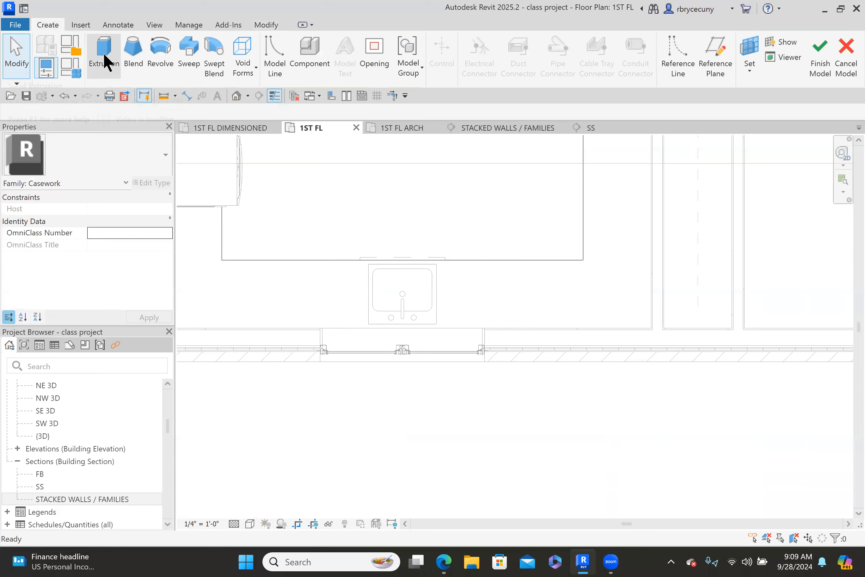
- Create a rectangular void extrusion about 1'-11" by 1'-8" just inside the outline of the laundry sink
click(239, 60)
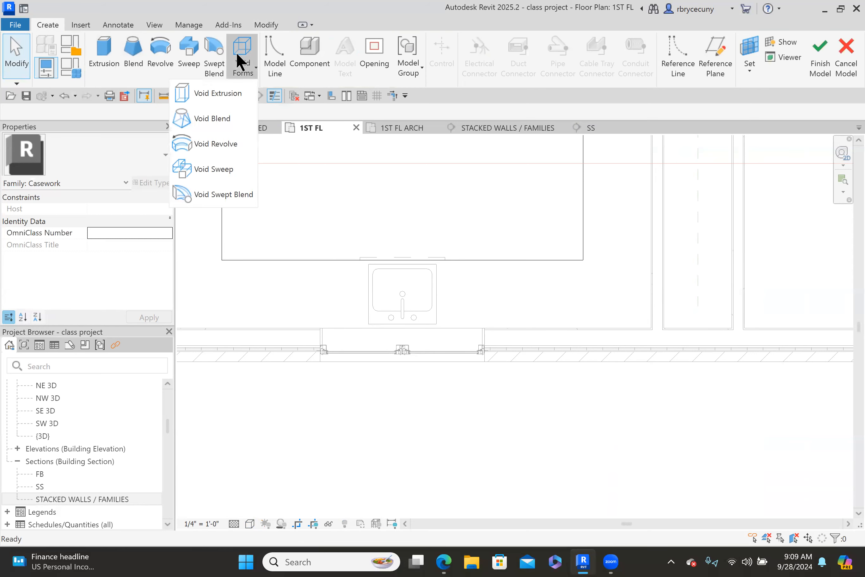
click(221, 93)
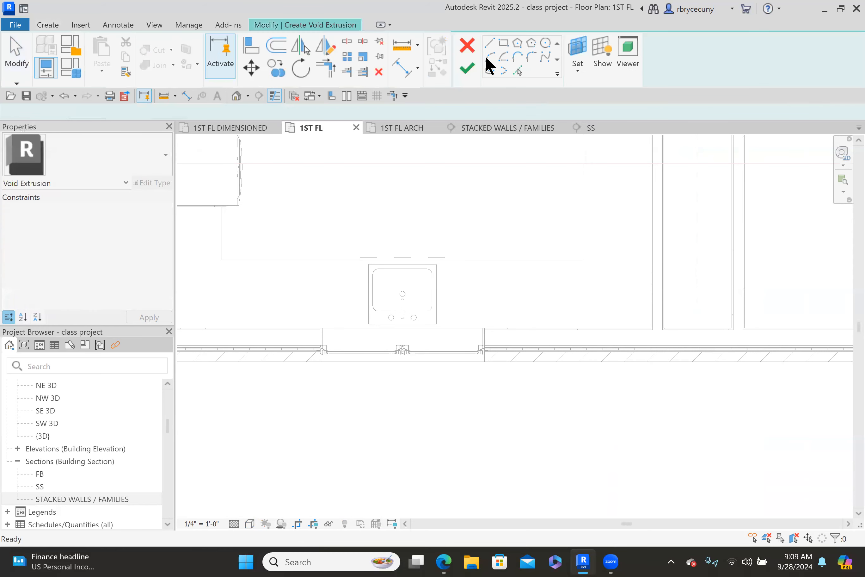
click(578, 43)
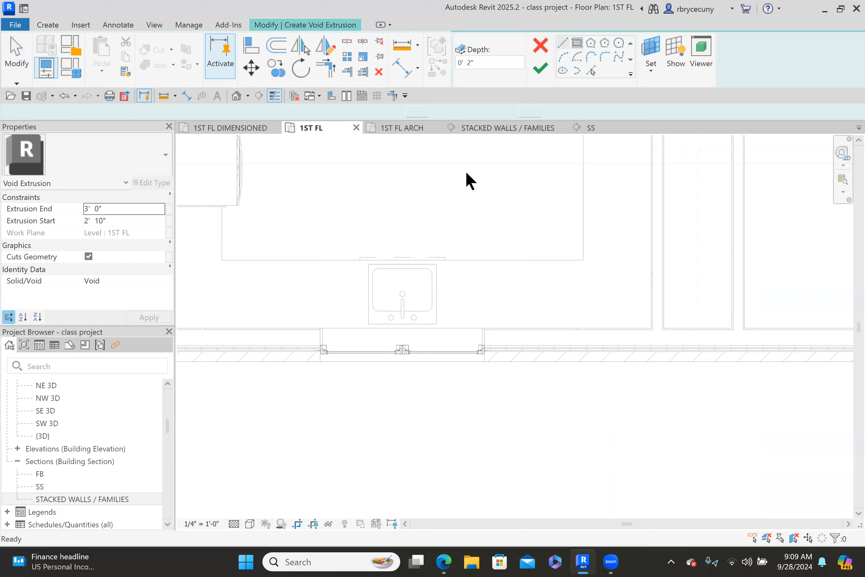
scroll(372, 272, up, 6)
click(338, 196)
scroll(342, 199, down, 4)
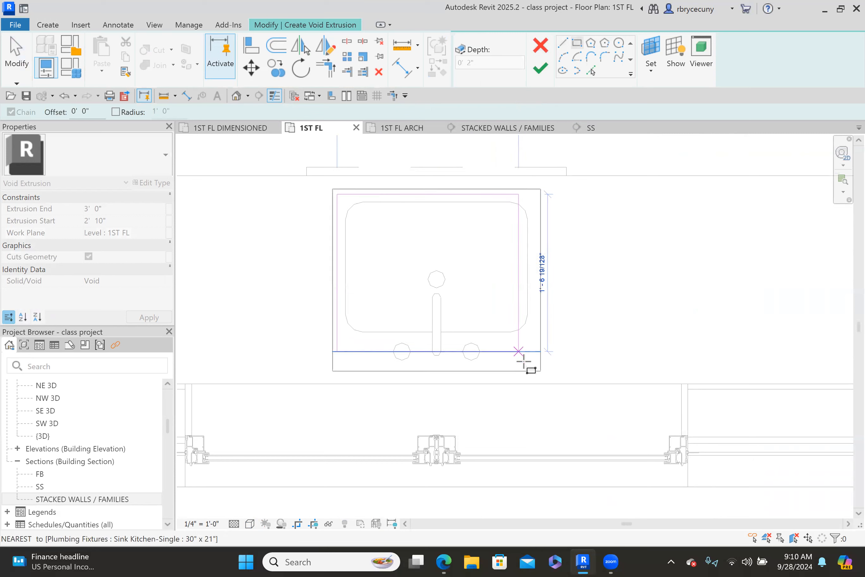
scroll(531, 365, up, 2)
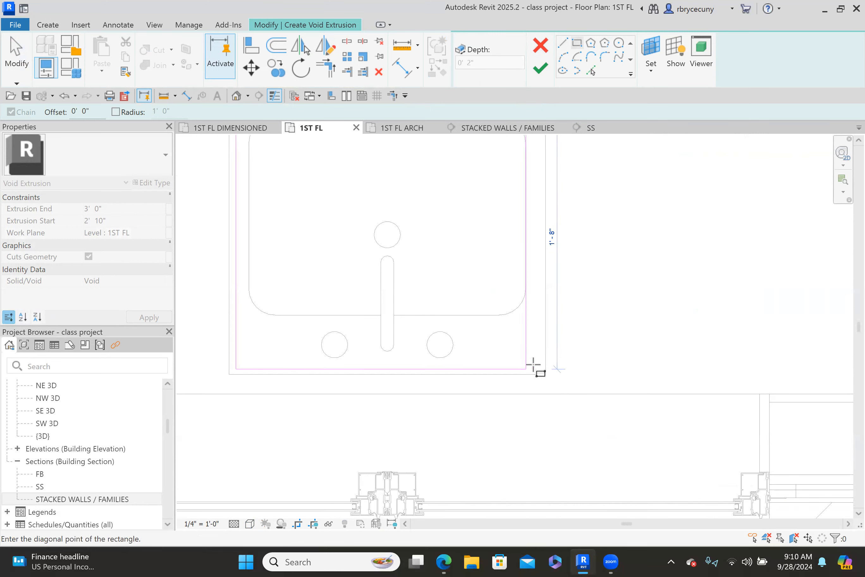
click(538, 368)
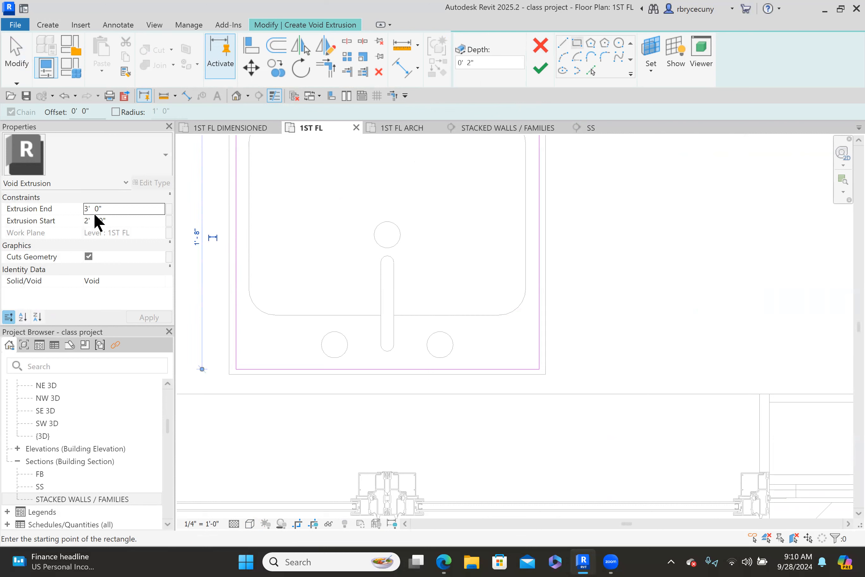
scroll(298, 292, down, 5)
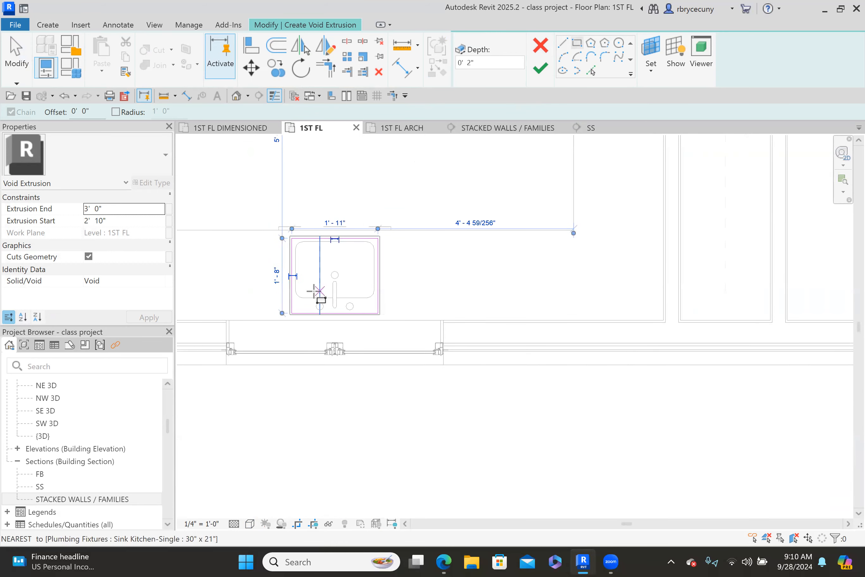
click(537, 73)
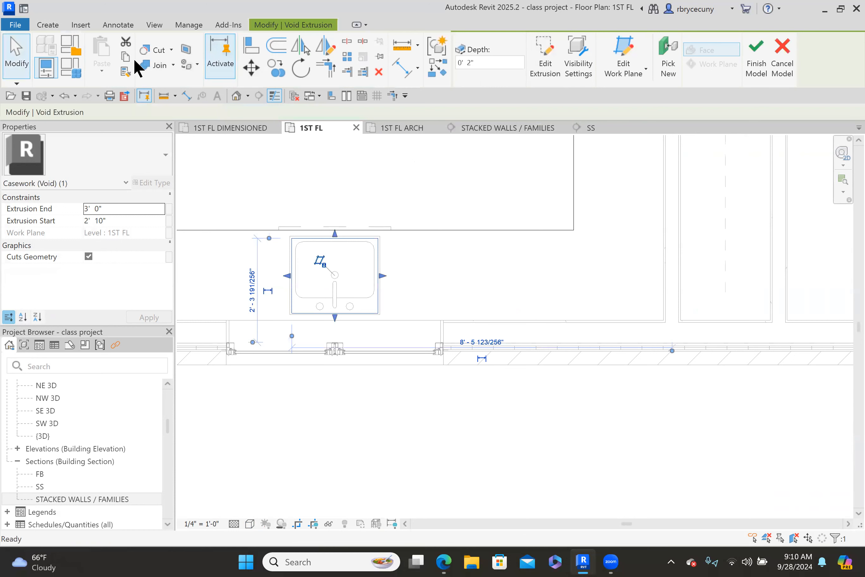
- Finish the in-place countertop model with its void and check the sink cutout in the 1ST FL DIMENSIONED and 1ST FL ARCH plans
click(156, 48)
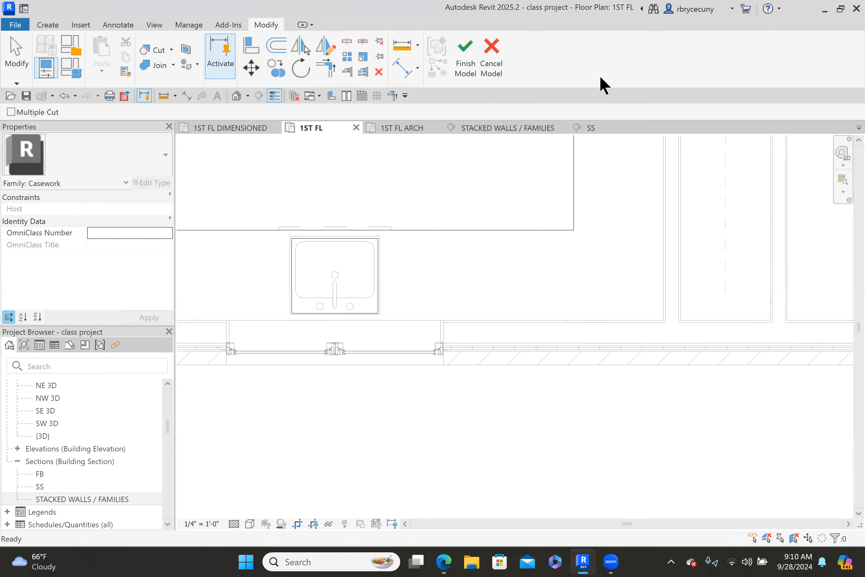
click(459, 52)
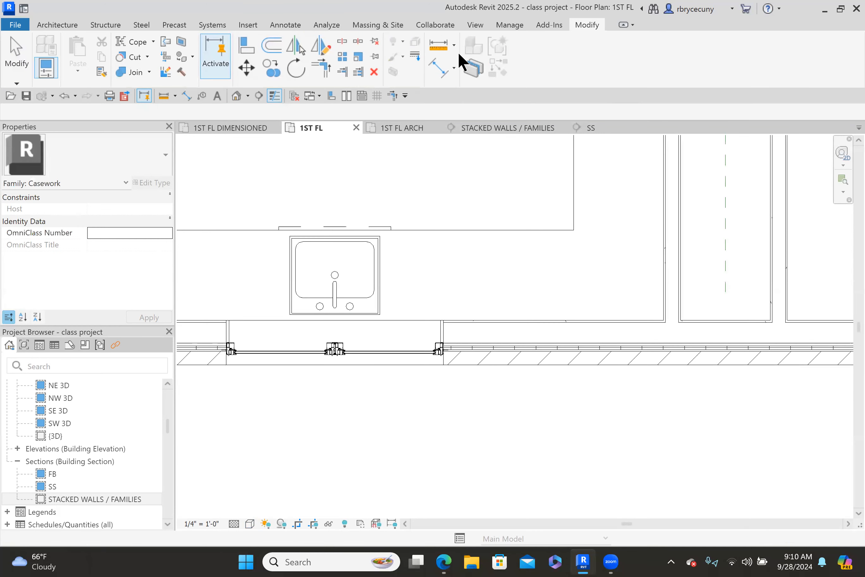
click(265, 129)
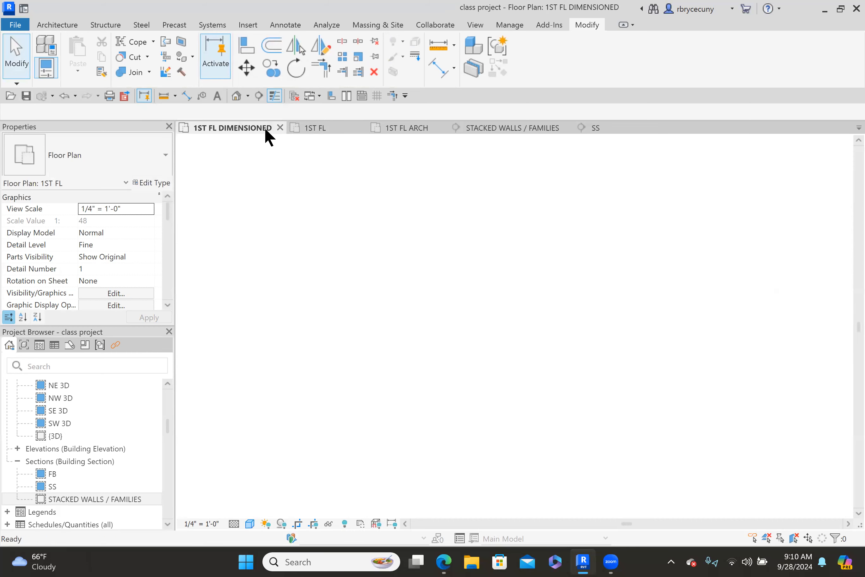
scroll(454, 333, up, 2)
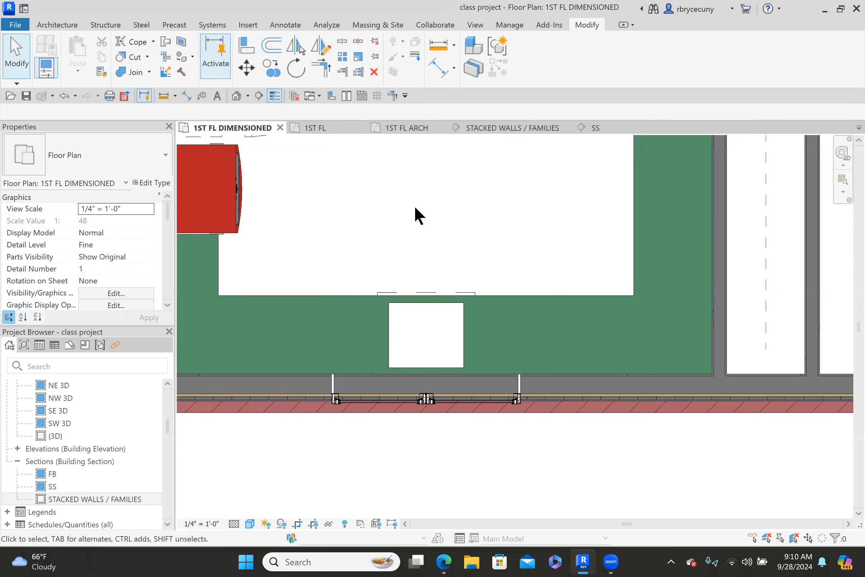
click(415, 131)
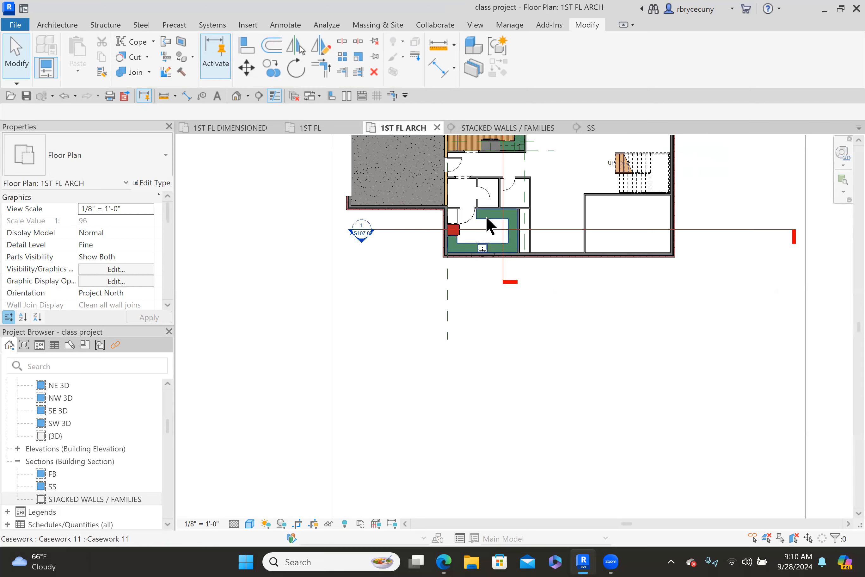
scroll(482, 245, up, 3)
scroll(483, 245, up, 2)
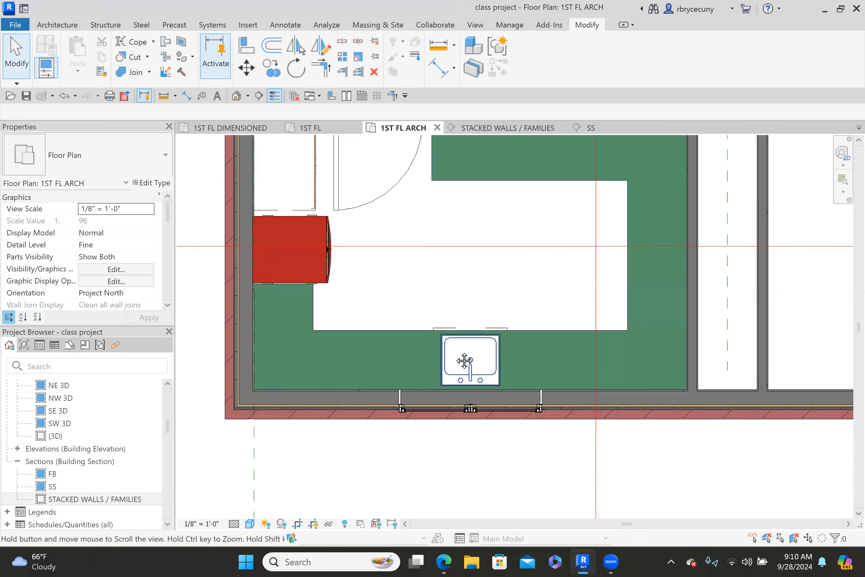
- Close all inactive views, keeping only the 1ST FL ARCH plan framed on the laundry room
scroll(455, 357, down, 3)
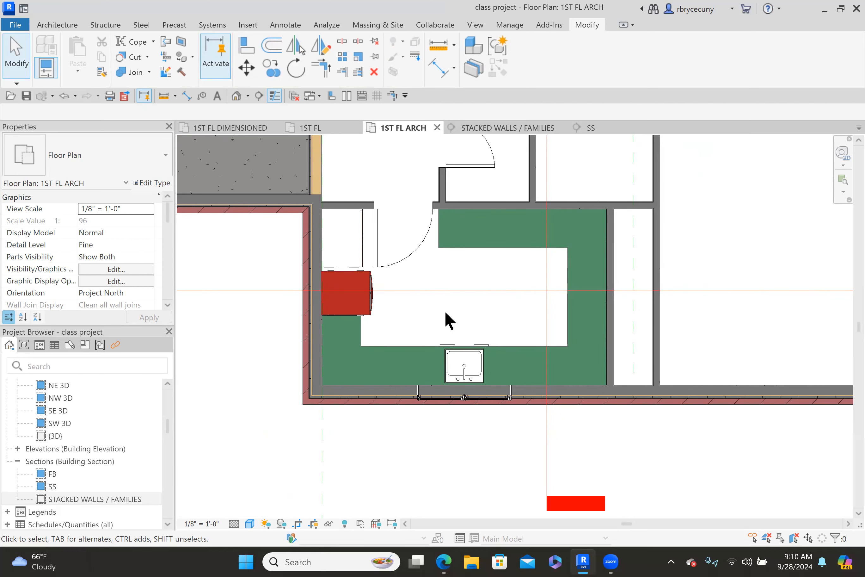
scroll(444, 317, down, 3)
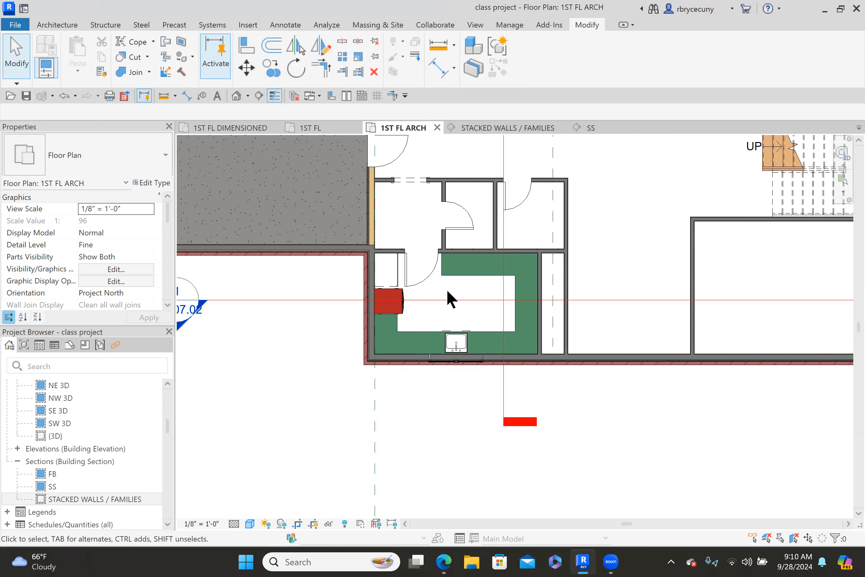
scroll(445, 299, up, 2)
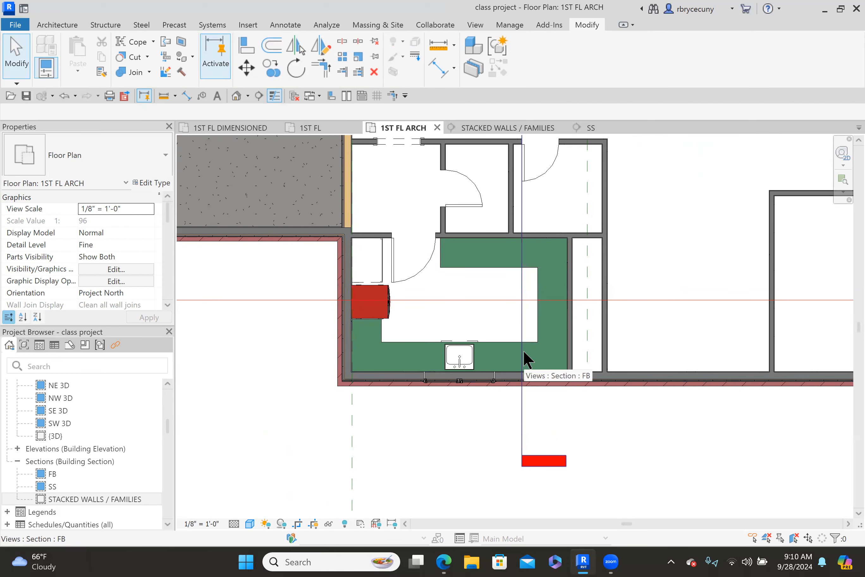
scroll(525, 353, down, 2)
scroll(522, 355, down, 3)
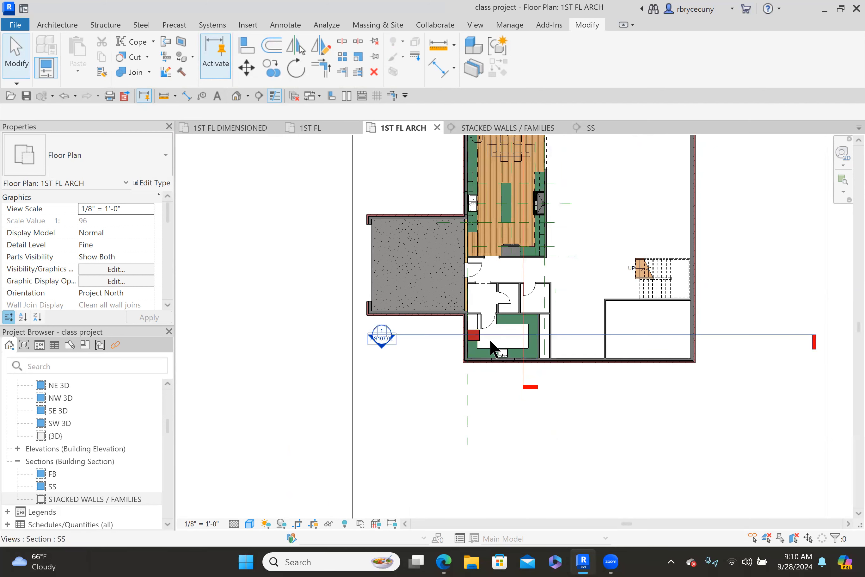
scroll(484, 354, down, 1)
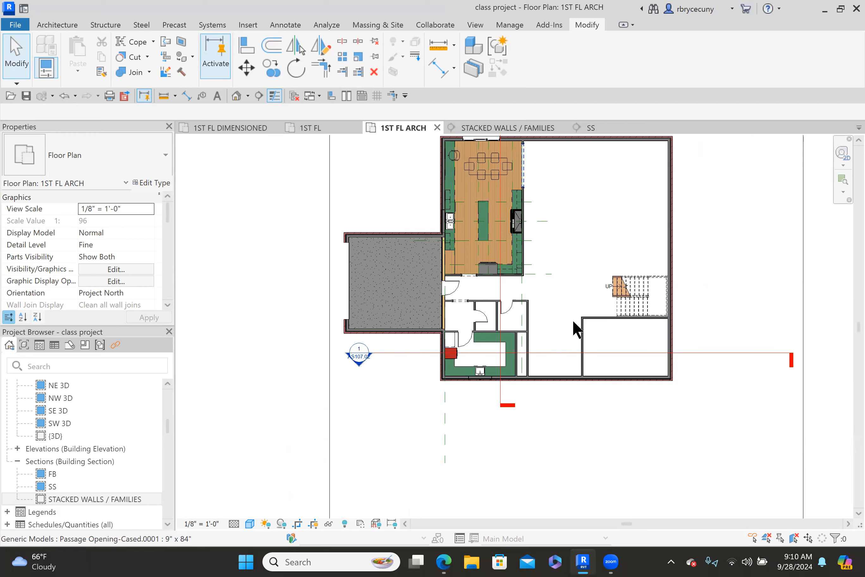
scroll(495, 351, up, 4)
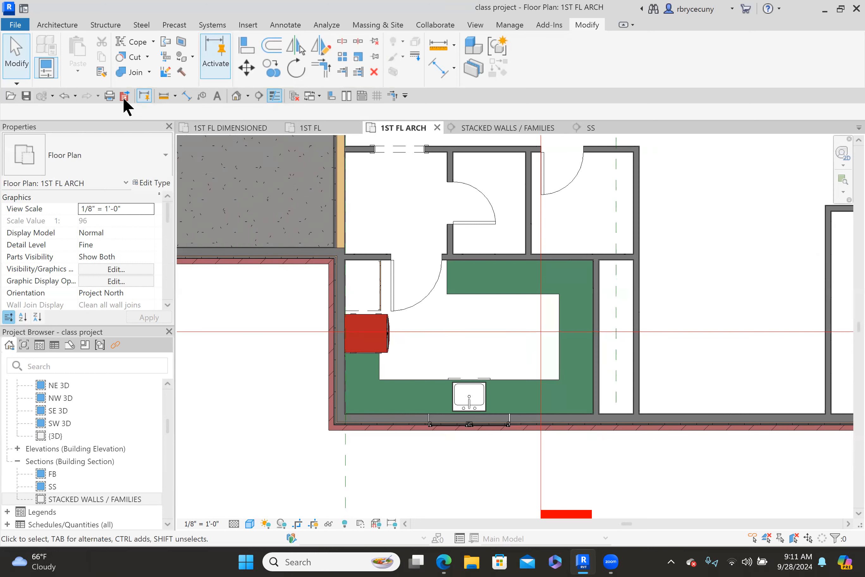
click(293, 96)
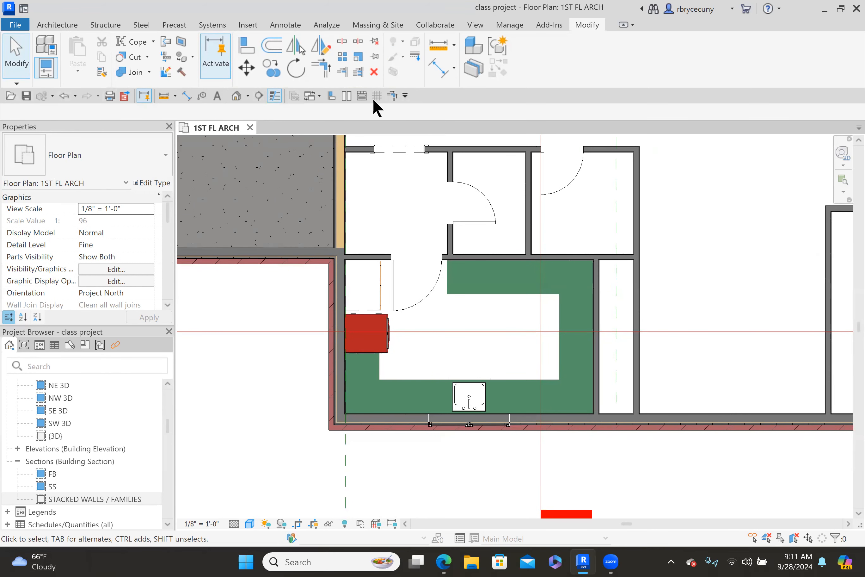
click(475, 25)
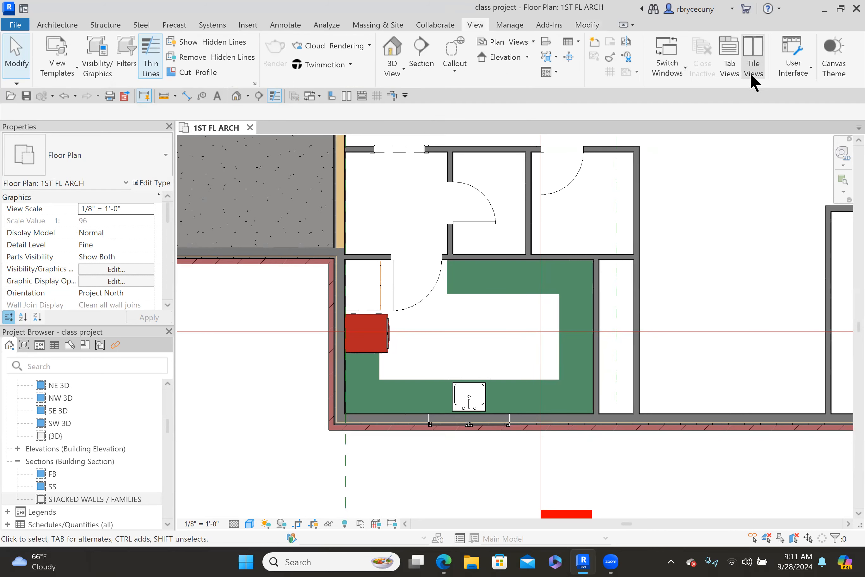
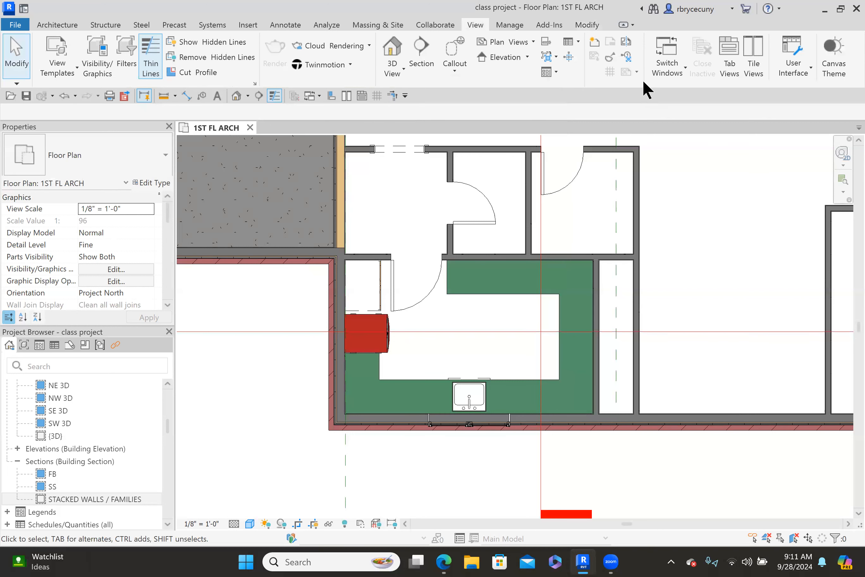
right_click(695, 48)
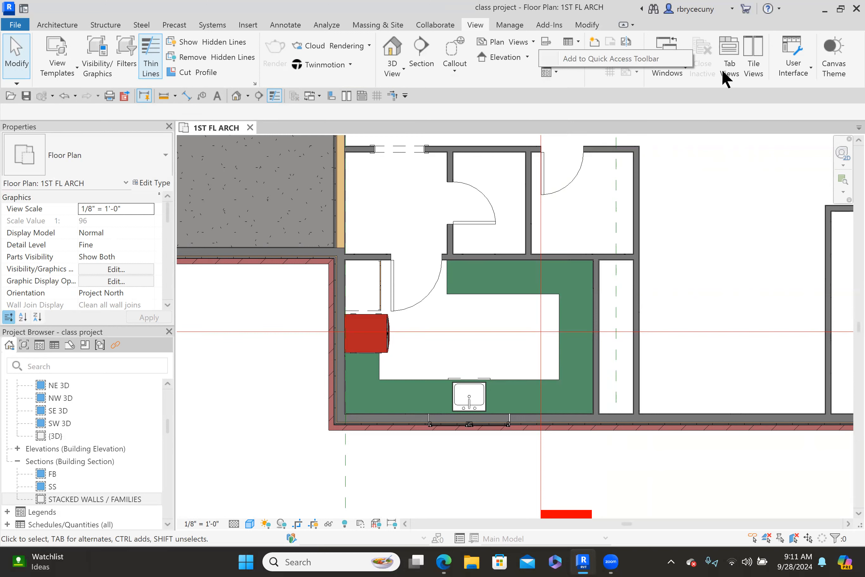
right_click(727, 43)
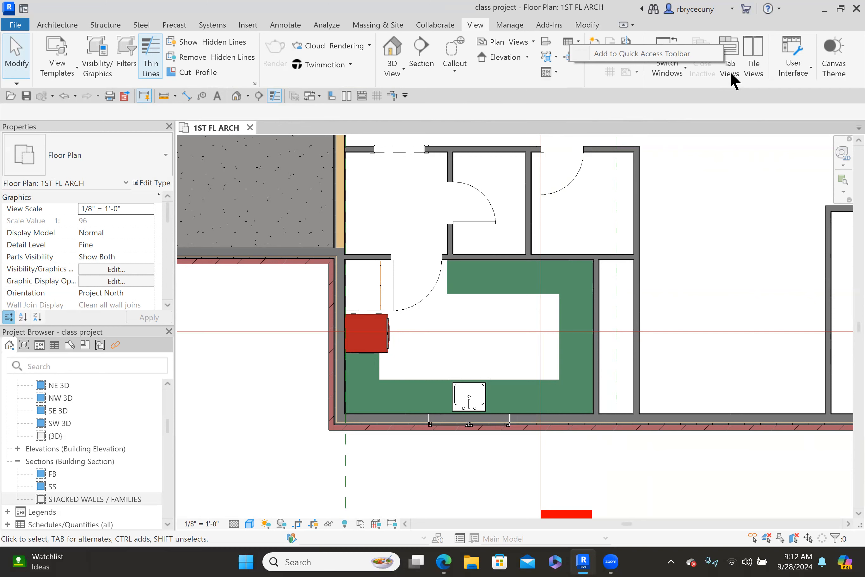
right_click(753, 50)
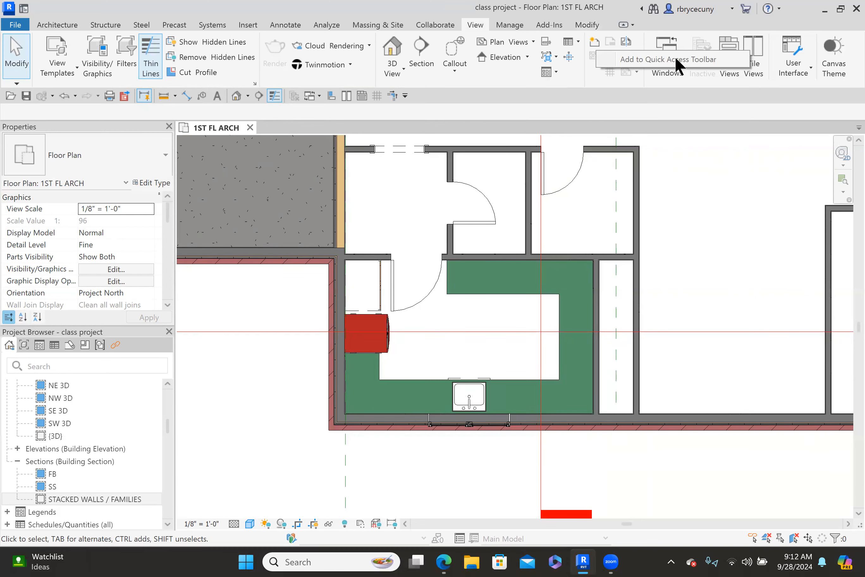
- Open the STACKED WALLS / FAMILIES section and tile it beside the 1ST FL ARCH plan, framing the sample cabinets and the laundry room
scroll(543, 237, down, 3)
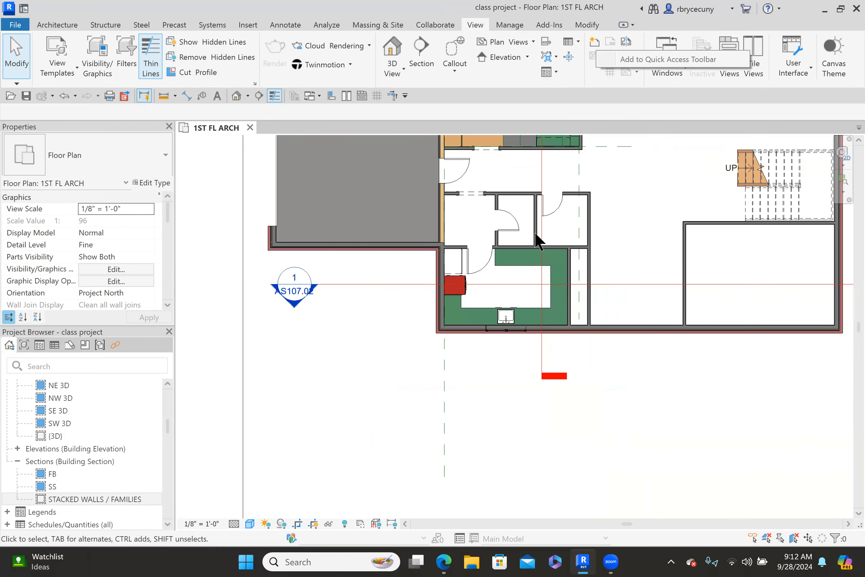
scroll(447, 291, down, 3)
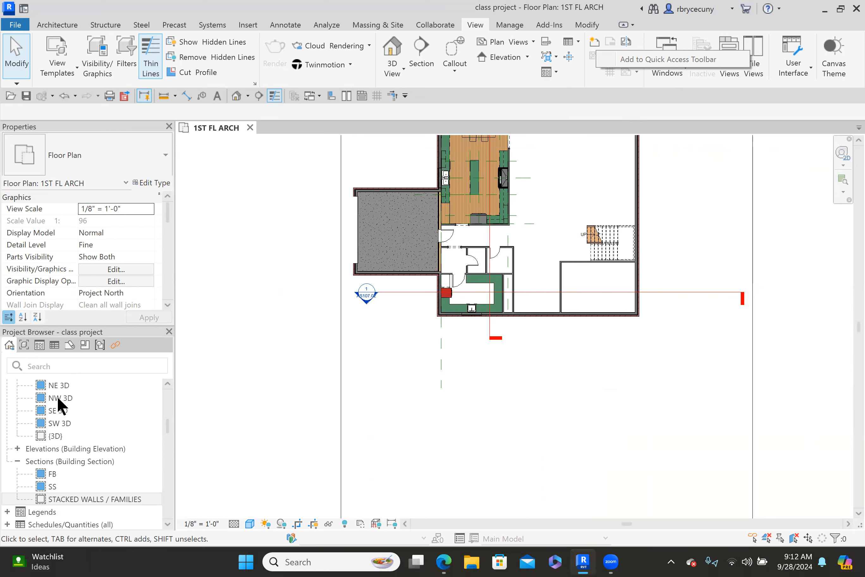
click(71, 499)
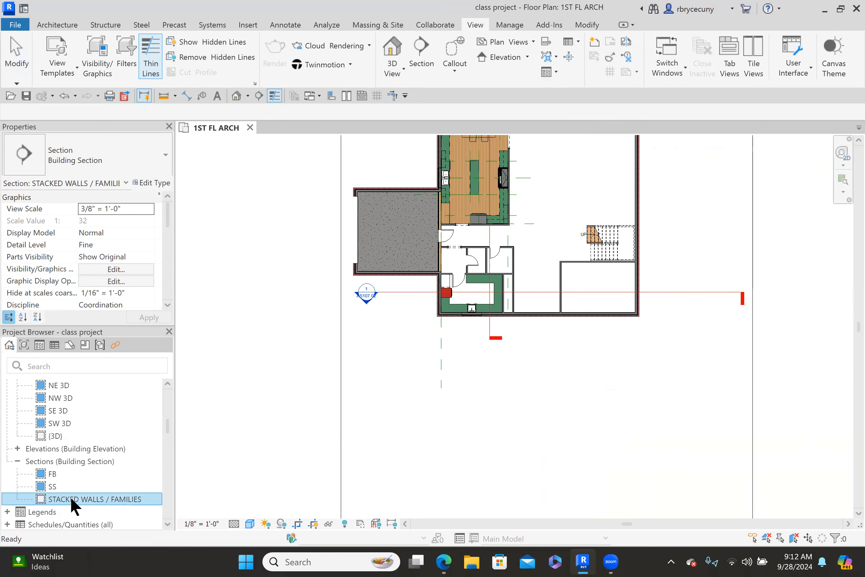
double_click(76, 498)
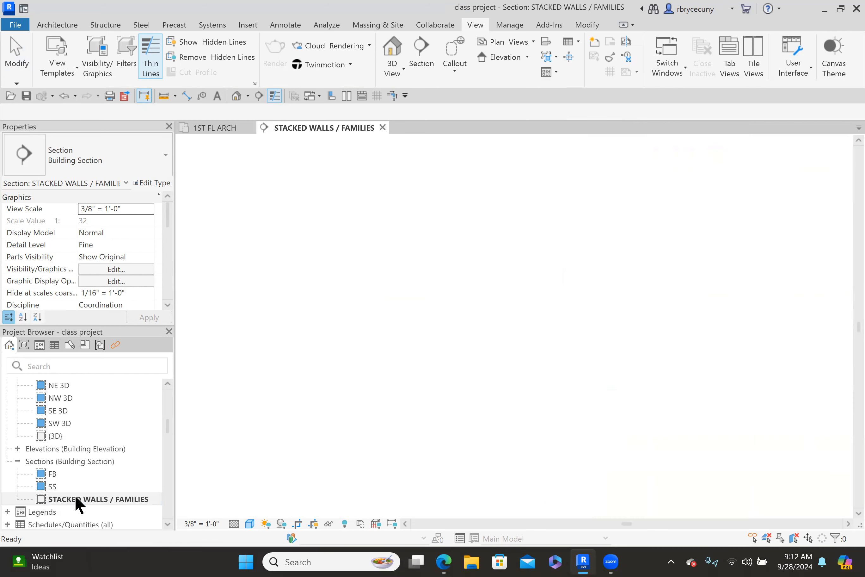
key(w)
key(t)
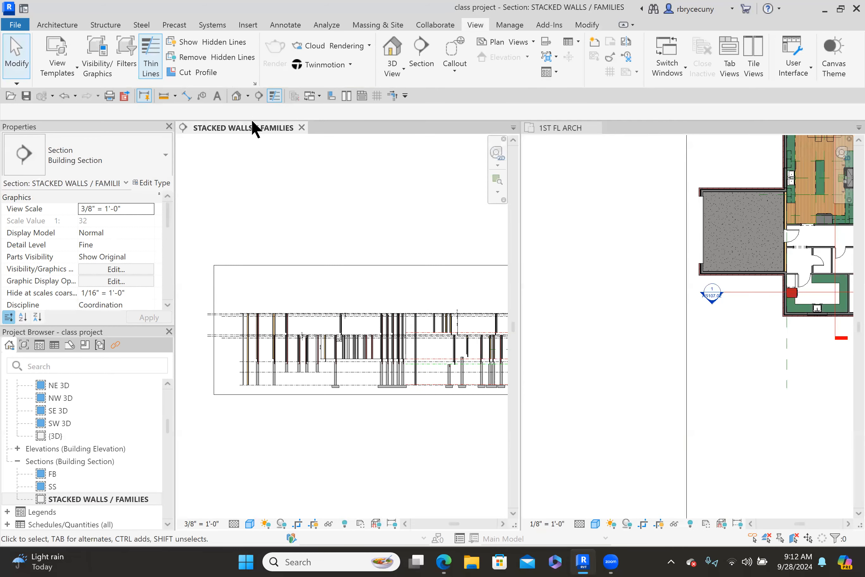
middle_drag(436, 360, 241, 339)
scroll(415, 334, up, 4)
middle_drag(408, 338, 391, 314)
click(734, 338)
middle_drag(734, 338, 622, 357)
scroll(679, 312, up, 4)
middle_drag(680, 332, 709, 325)
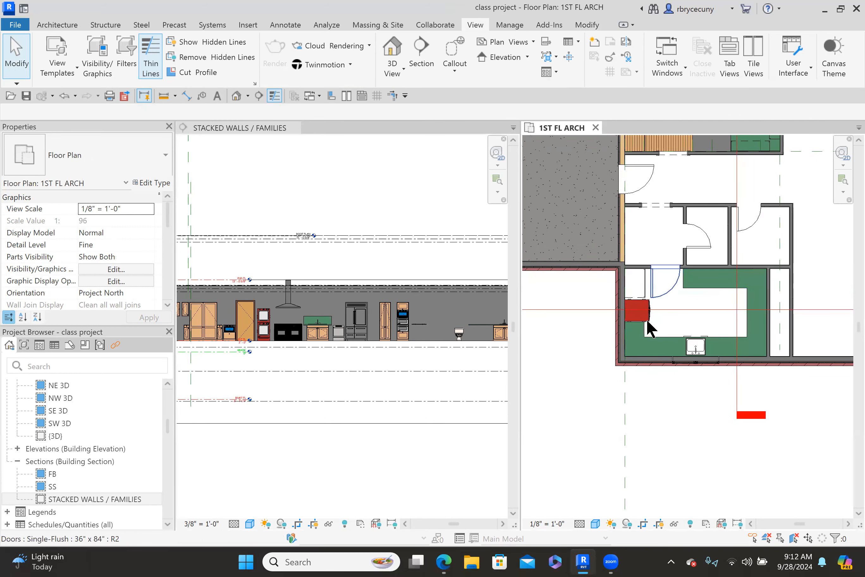
- Create a similar 15" Farmhouse-style four-drawer base cabinet from the section and place it rotated beside the laundry washer-dryer in plan
click(202, 341)
middle_drag(283, 340, 316, 354)
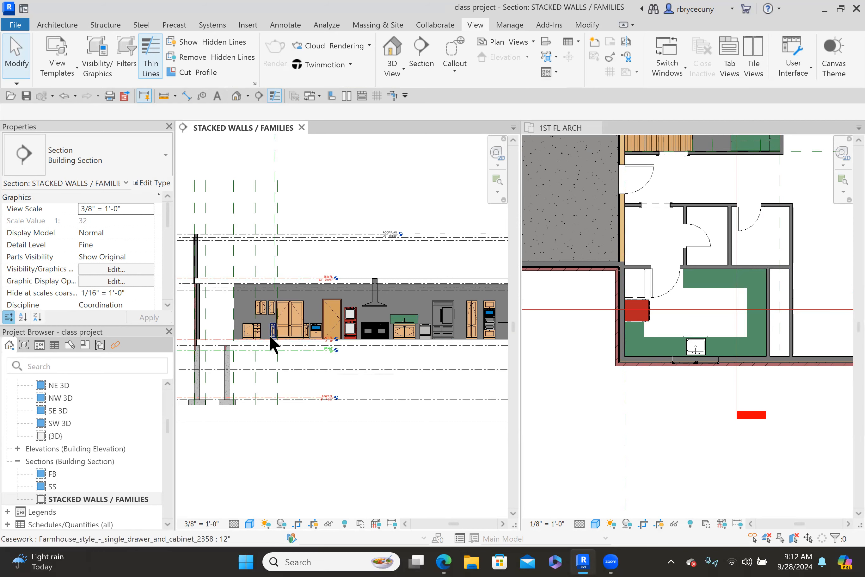
scroll(264, 333, up, 4)
click(244, 329)
right_click(243, 327)
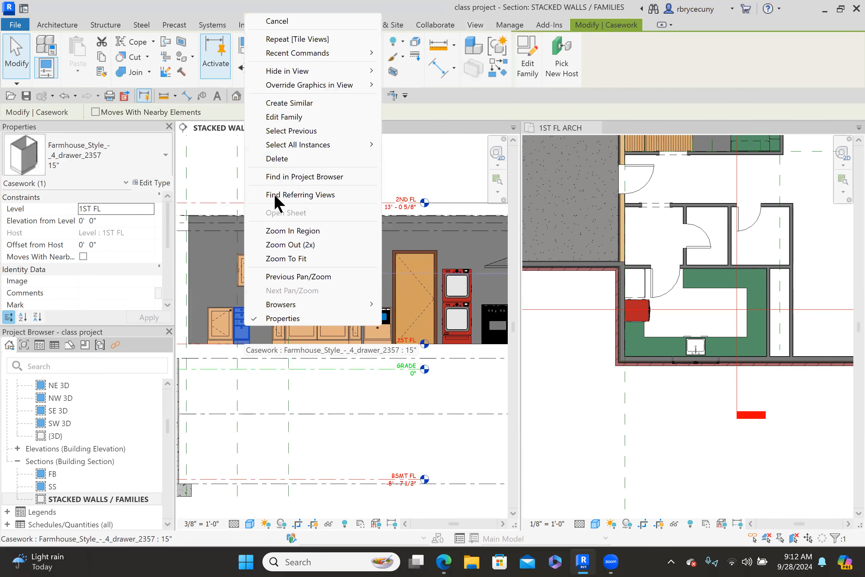
click(292, 102)
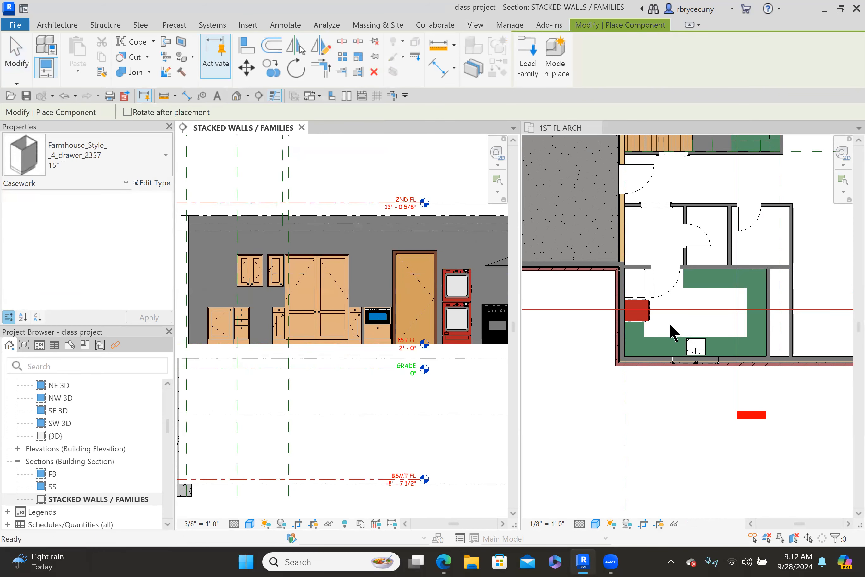
scroll(670, 327, up, 4)
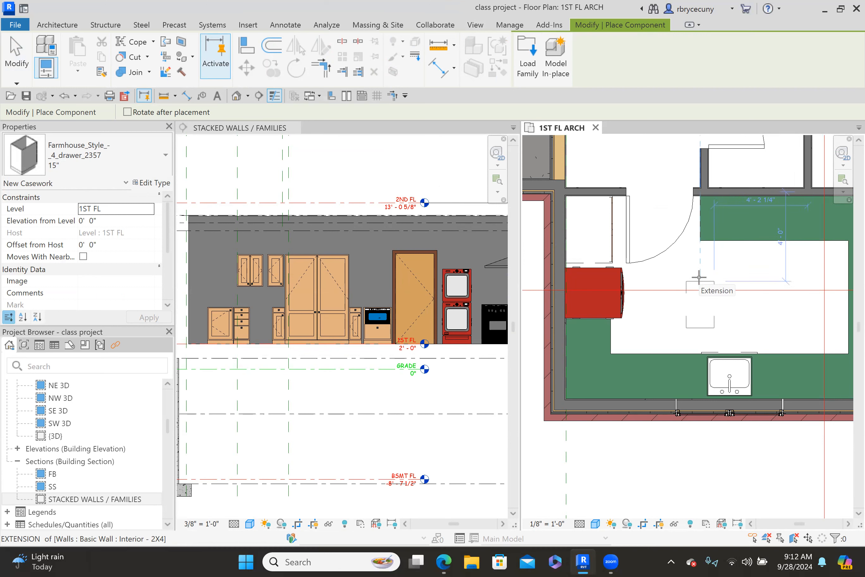
key(space)
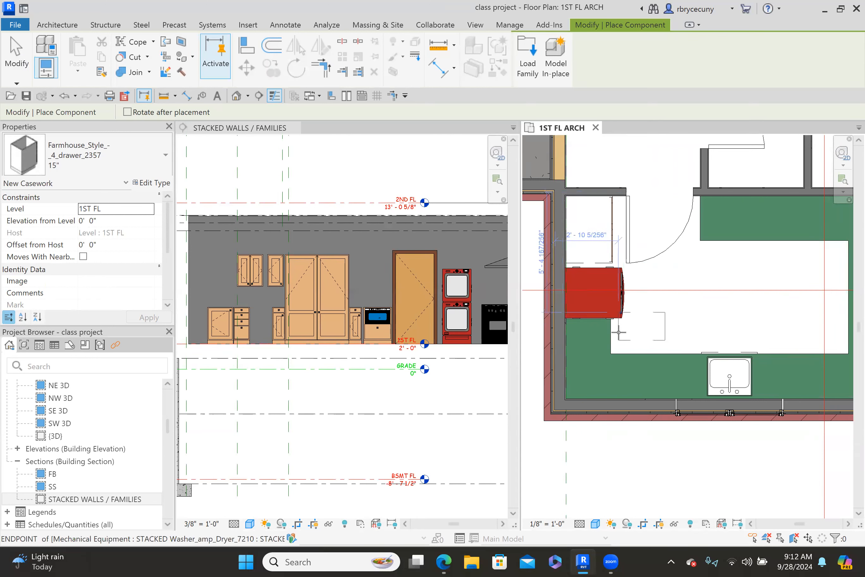
key(Escape)
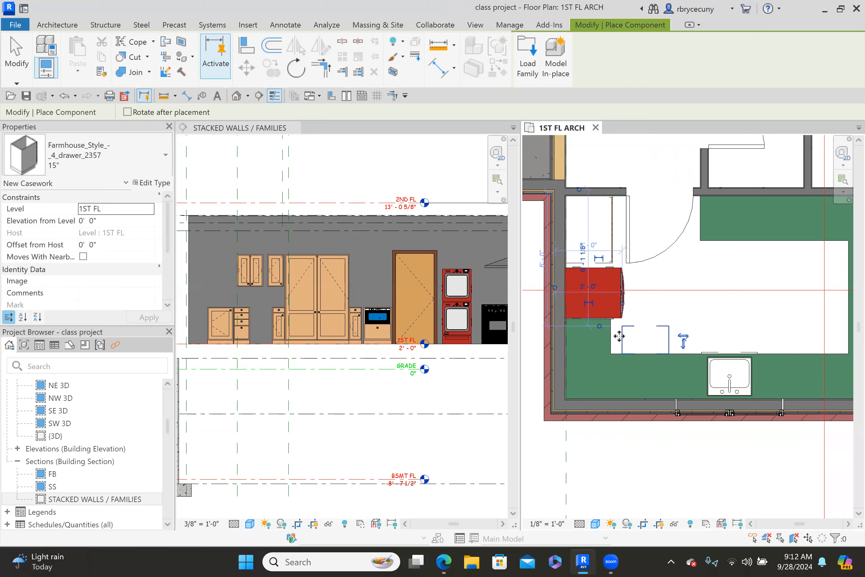
- Move the FB section line across the laundry room to the door side and flip it to face the washer-dryer
drag(739, 319, 668, 321)
right_click(669, 320)
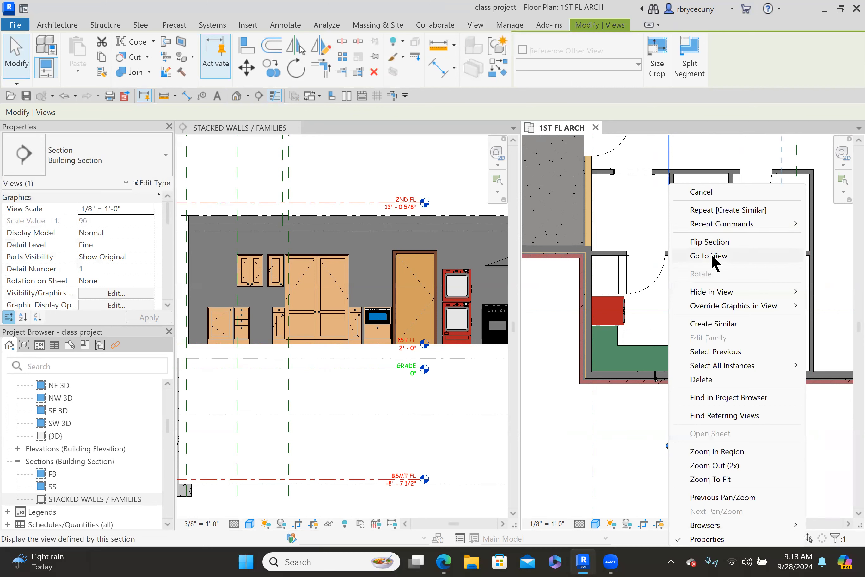
click(706, 241)
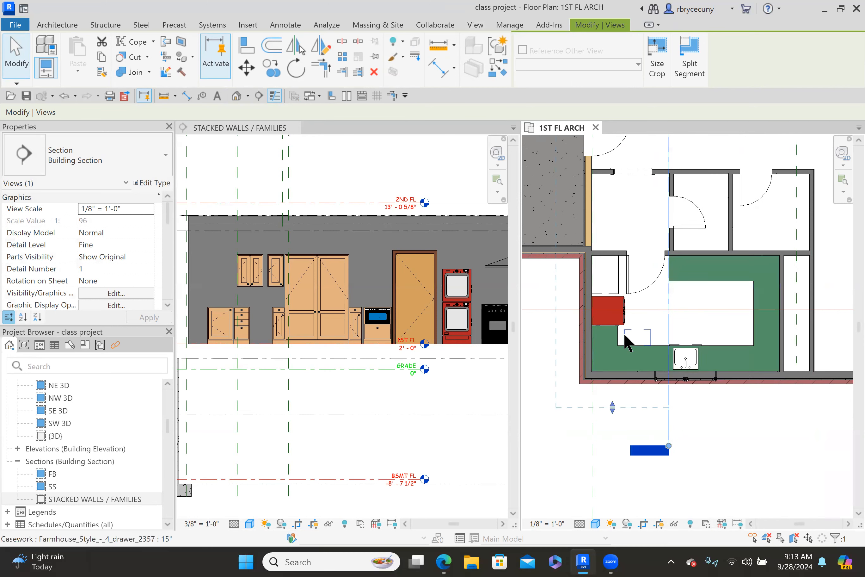
- Go to the FB section's view and frame the laundry room end of the first floor
right_click(669, 331)
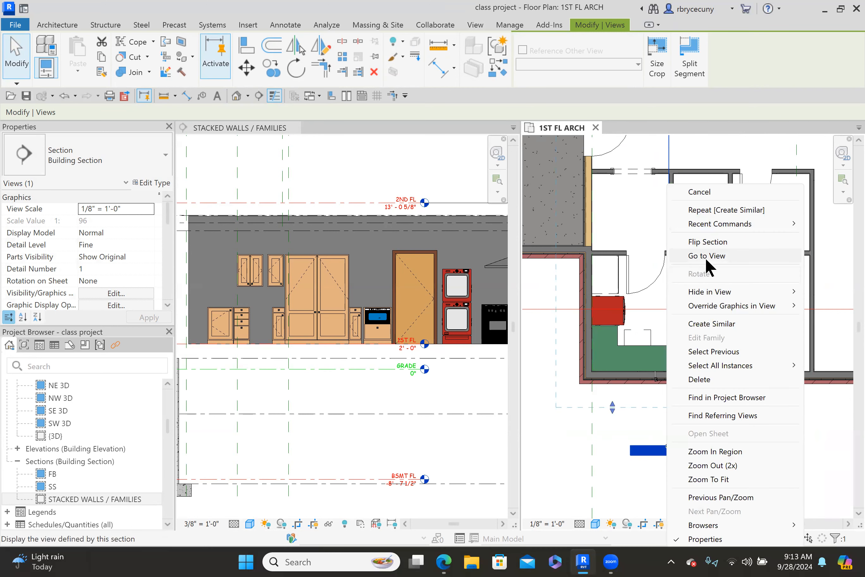
click(705, 257)
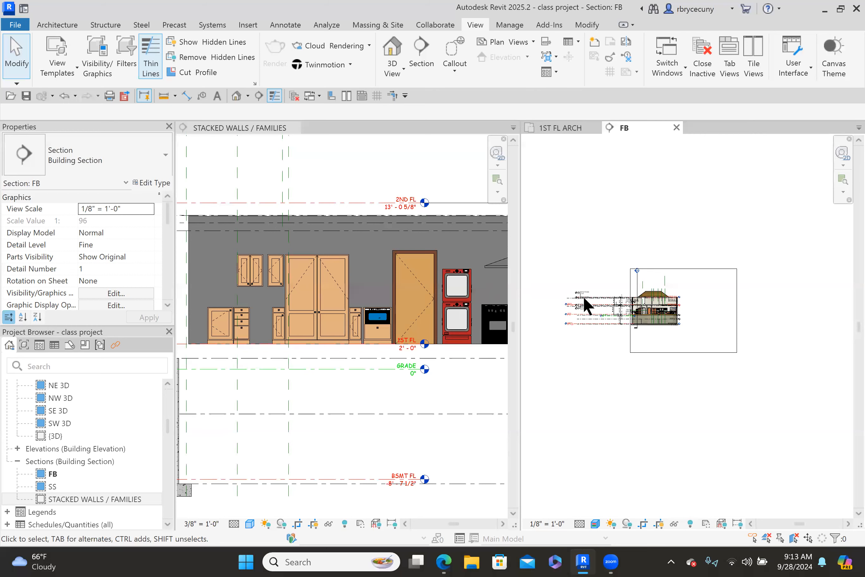
scroll(633, 309, up, 6)
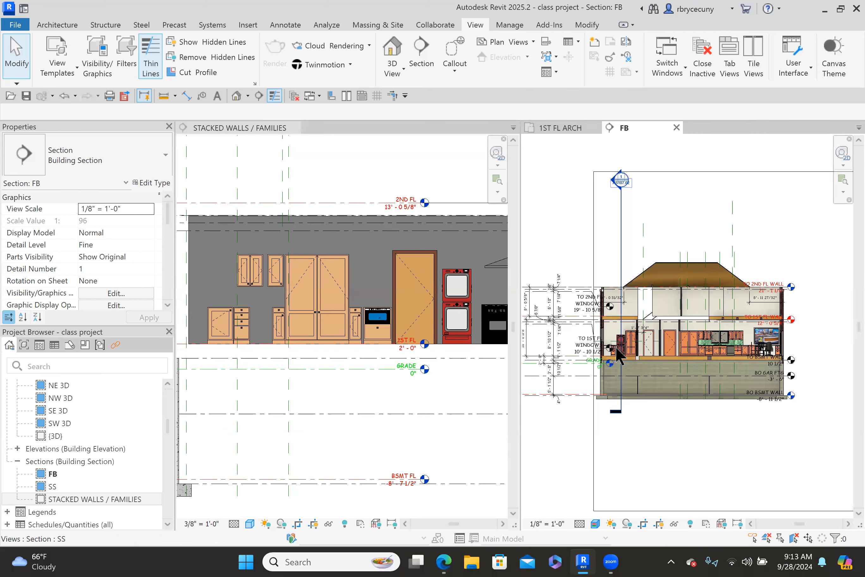
- Measure the short countertop edge between the washer-dryer and the inside corner in the 1ST FL ARCH plan
scroll(617, 351, up, 8)
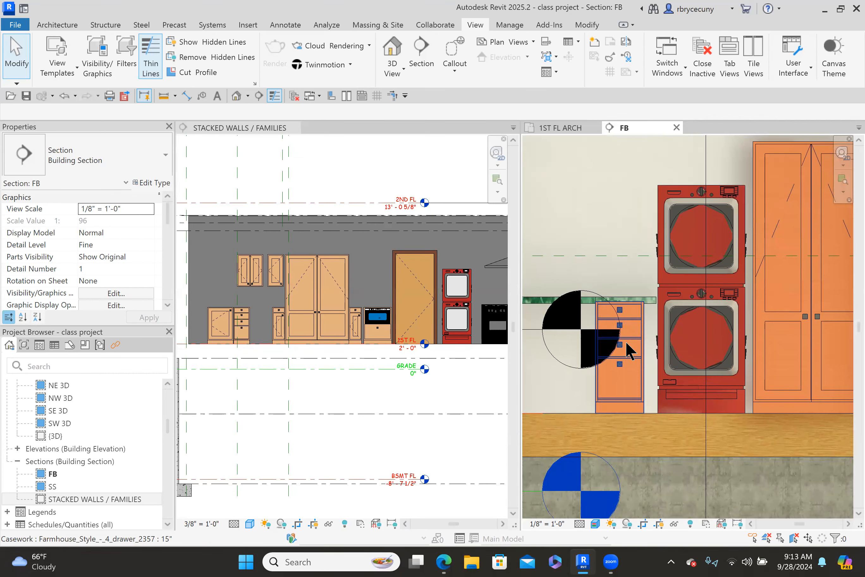
scroll(627, 343, down, 4)
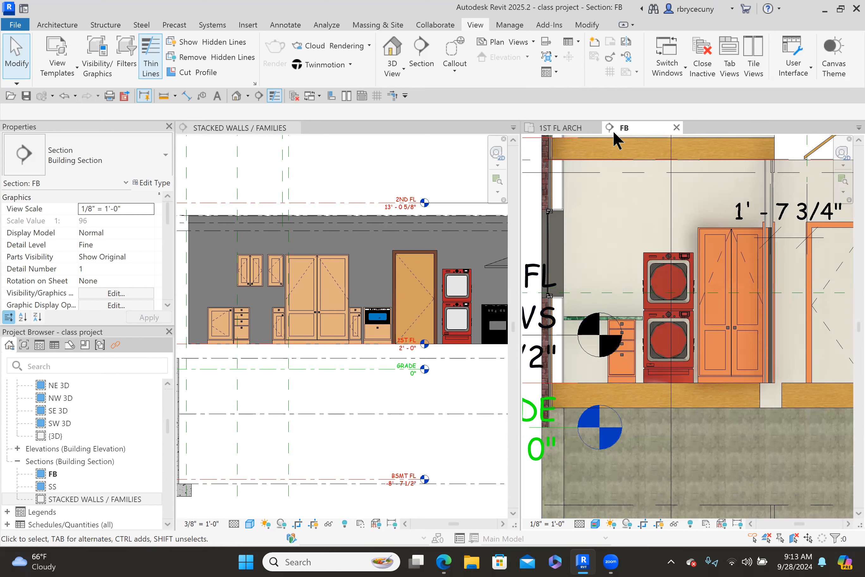
click(559, 127)
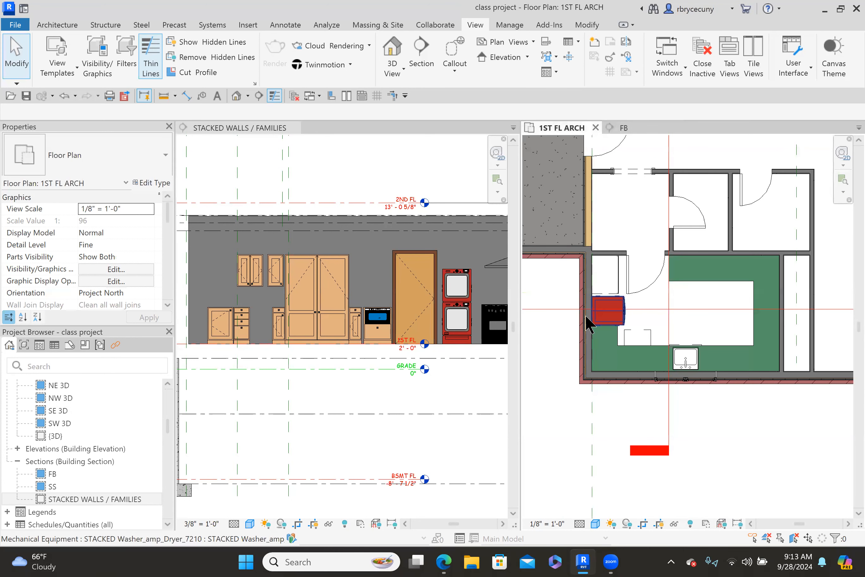
scroll(612, 328, up, 5)
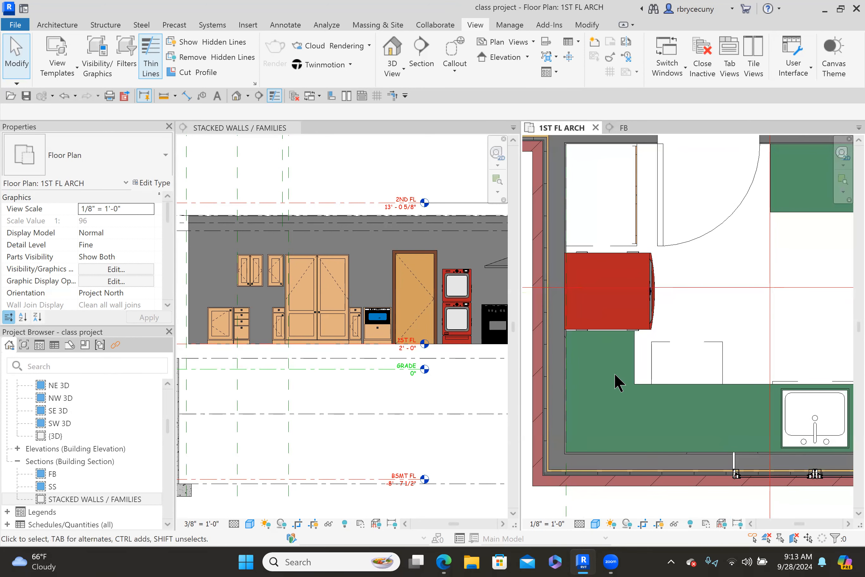
click(163, 96)
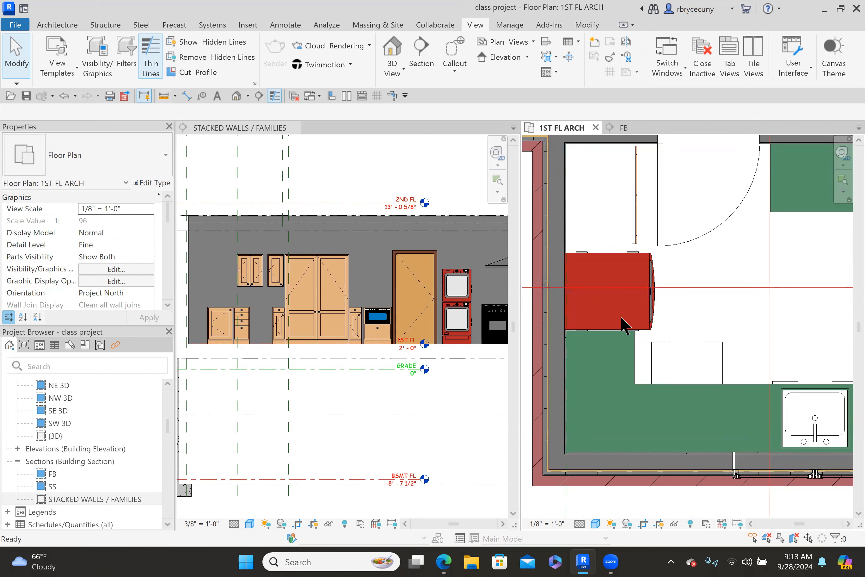
scroll(633, 333, up, 2)
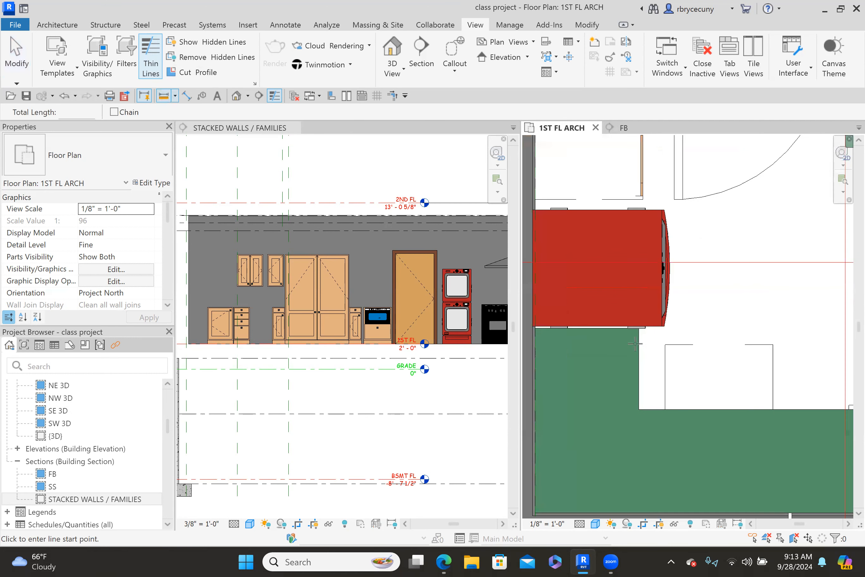
click(639, 328)
click(638, 409)
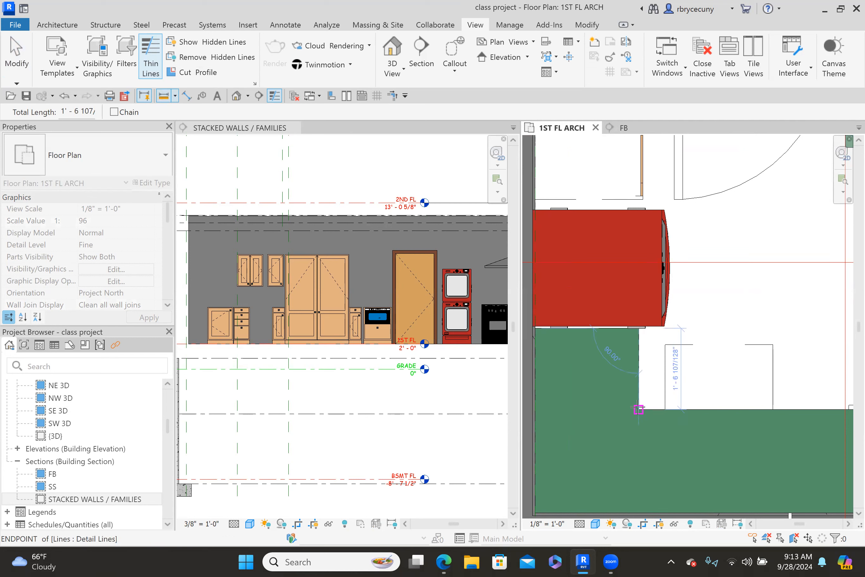
key(Escape)
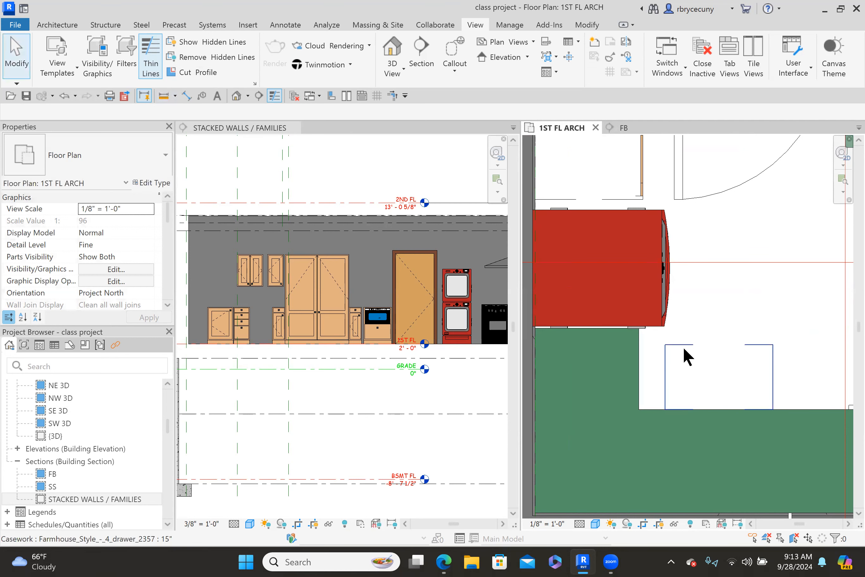
- Change the four-drawer base cabinet beside the washer-dryer to the 18" type
click(683, 352)
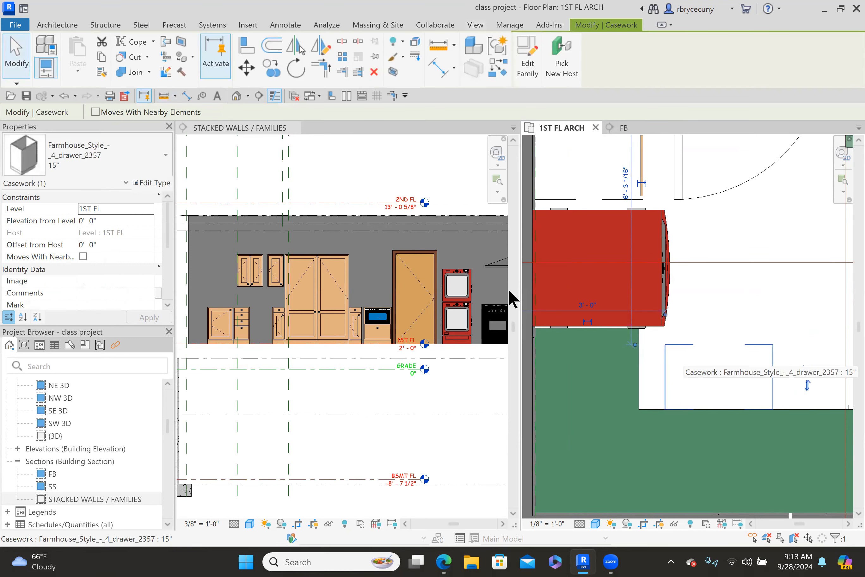
click(105, 152)
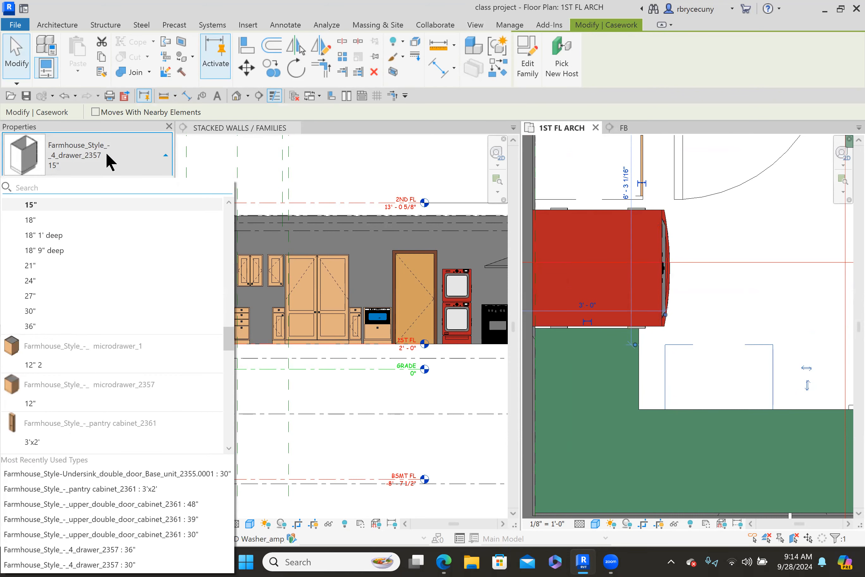
click(49, 220)
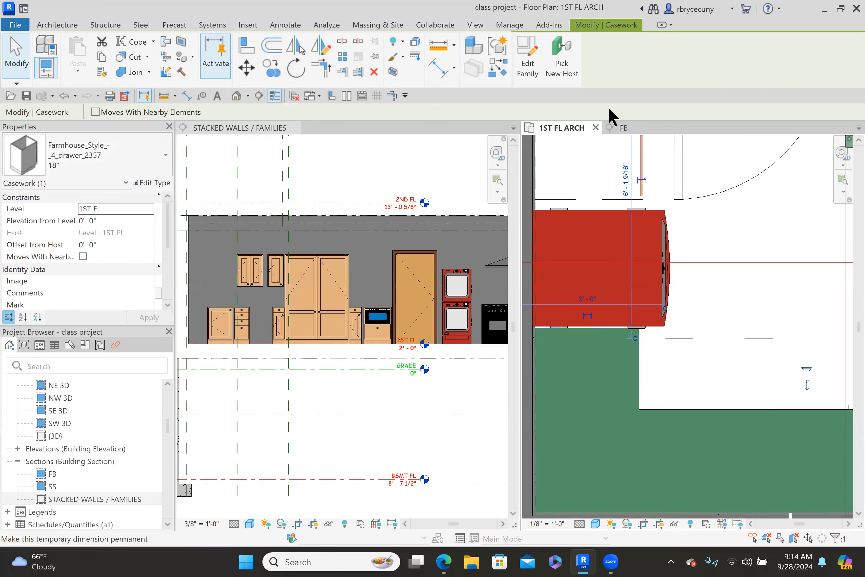
- In the FB section, align the 18" drawer cabinet's near side with the side of the stacked washer-dryer
click(621, 128)
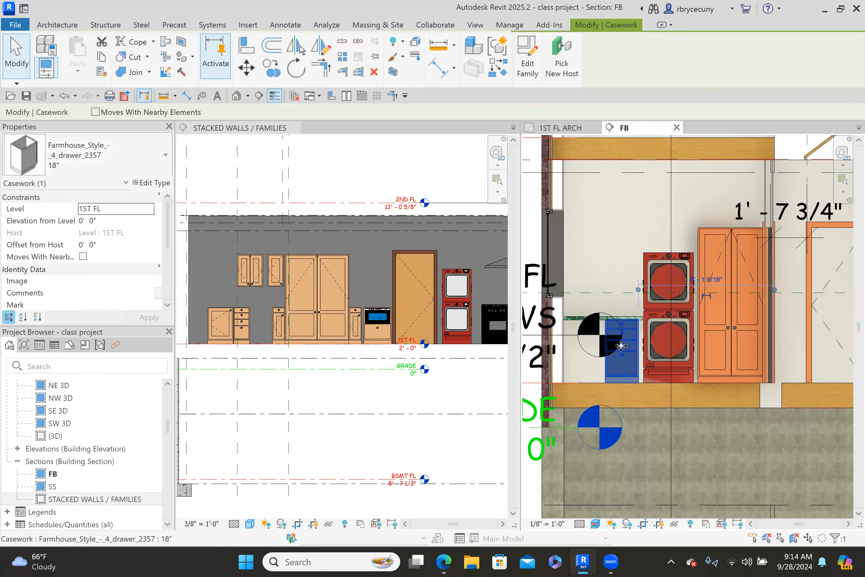
scroll(612, 245, up, 4)
click(248, 53)
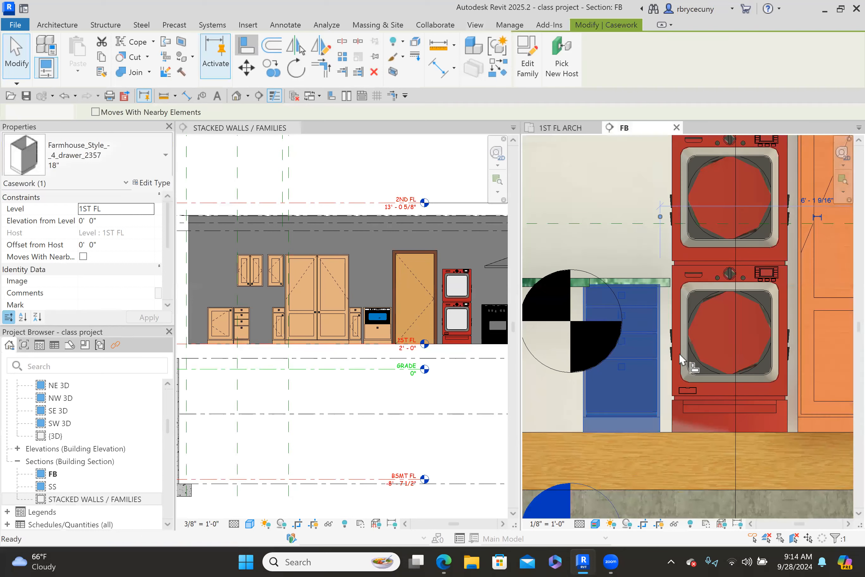
scroll(707, 325, up, 5)
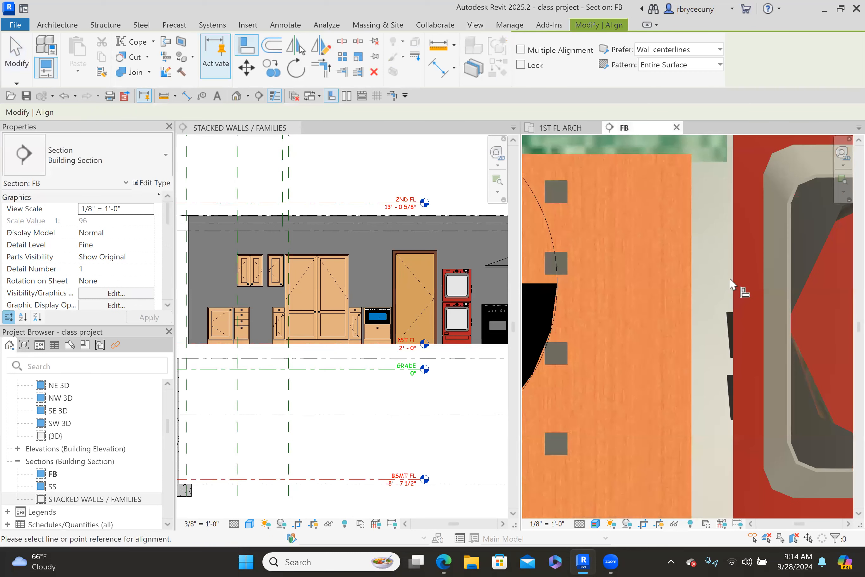
click(692, 281)
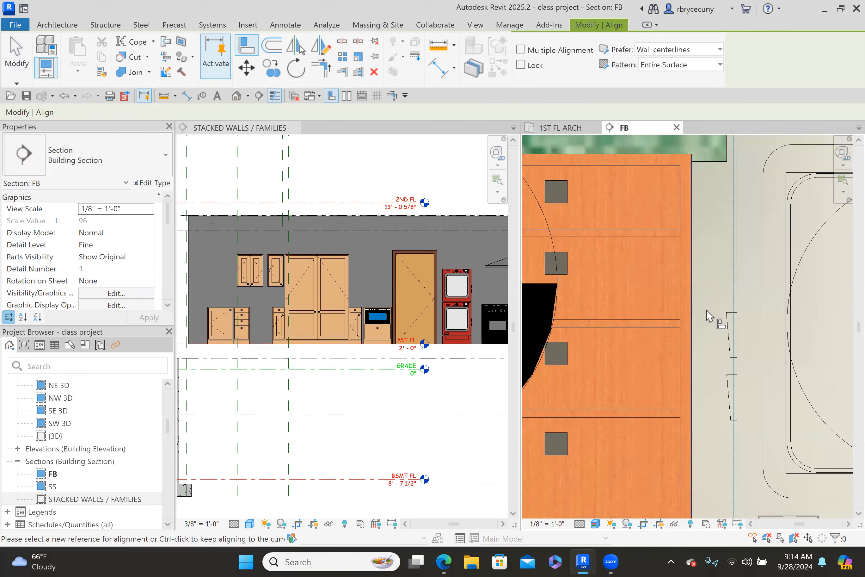
scroll(685, 358, down, 5)
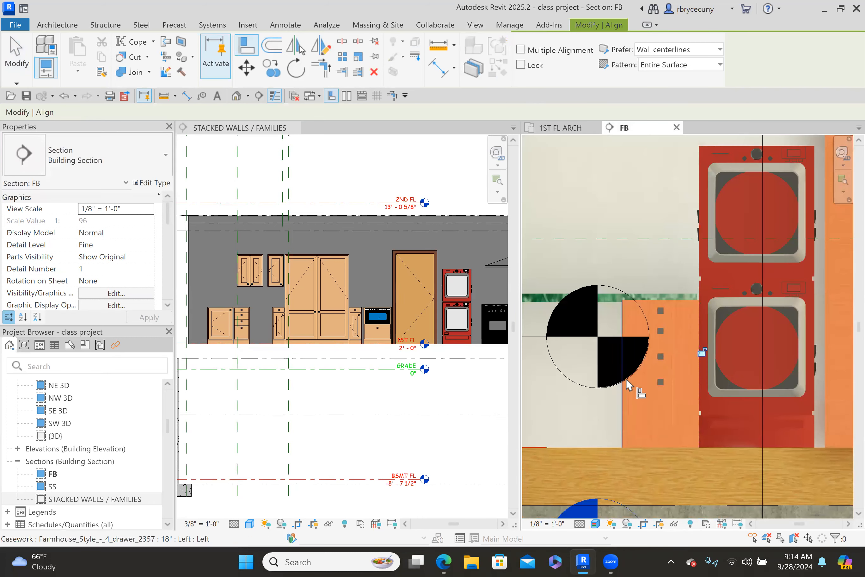
key(Escape)
key(Escape)
scroll(623, 334, down, 3)
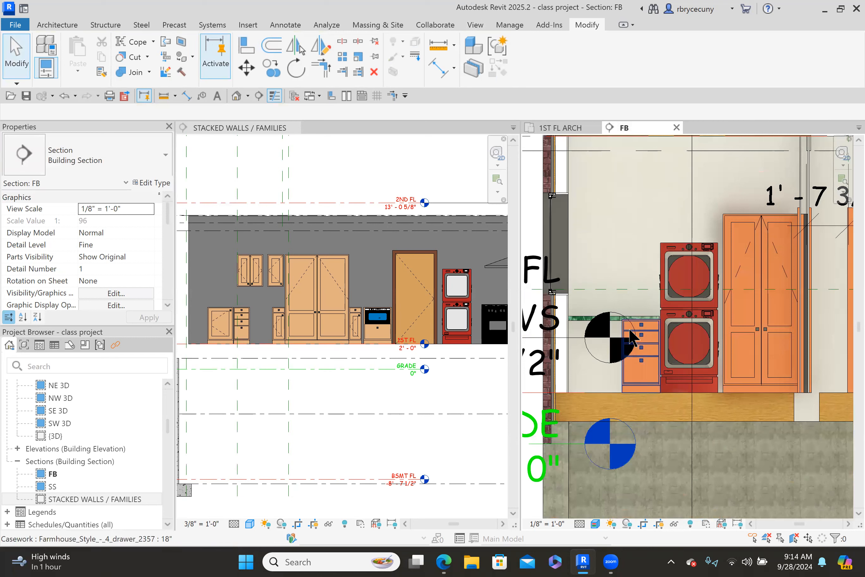
- In the 1ST FL ARCH plan, align the back of the 18" drawer cabinet with the laundry room wall's inside face
click(558, 129)
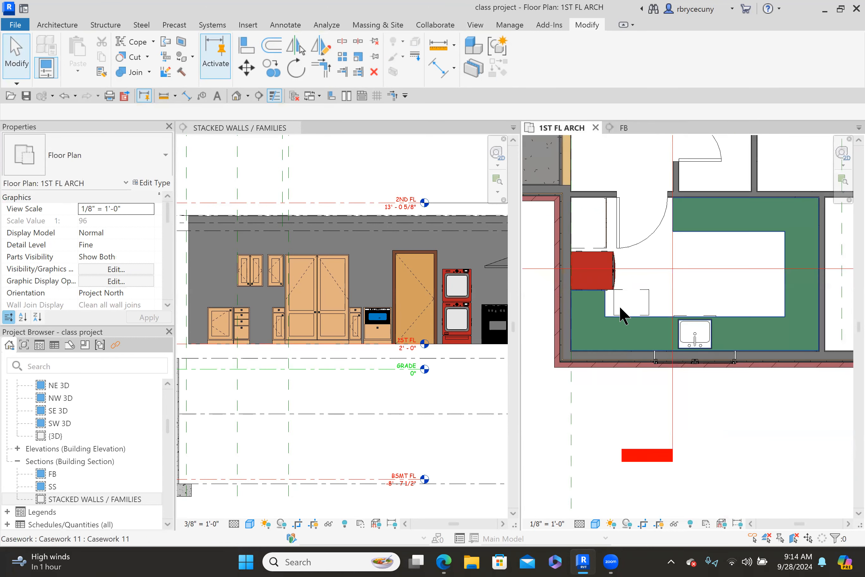
scroll(619, 305, up, 3)
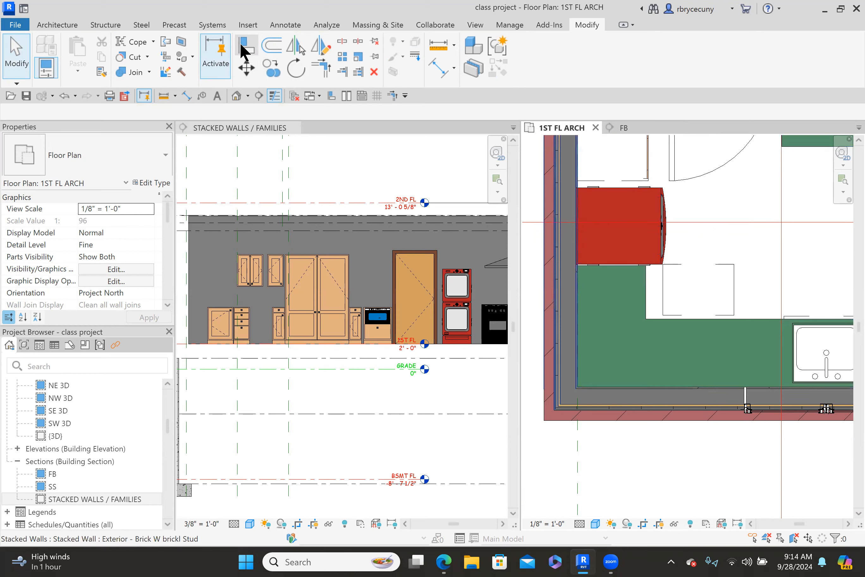
click(246, 46)
scroll(585, 284, up, 3)
click(565, 287)
click(740, 301)
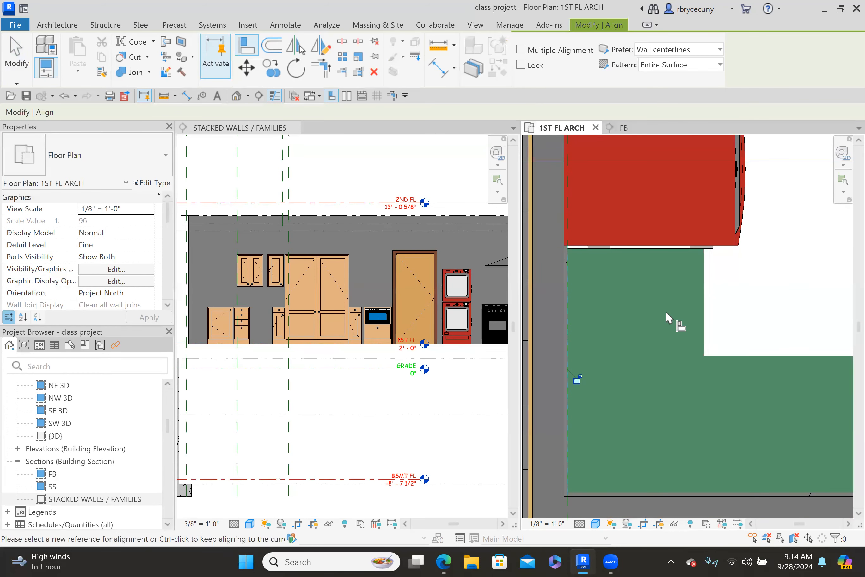
scroll(643, 314, down, 3)
click(15, 56)
middle_drag(673, 323, 592, 258)
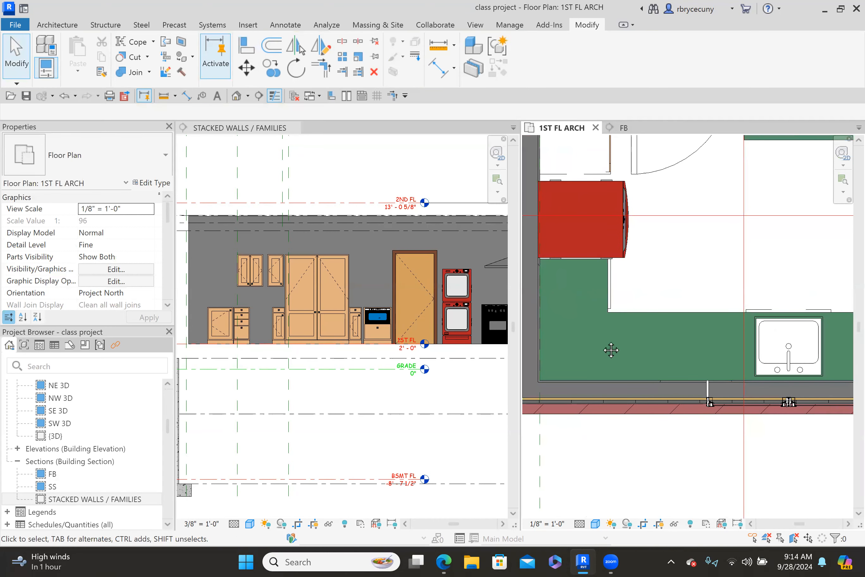
- Create a similar 15" Farmhouse-style four-drawer cabinet from the sample section and place it in plan near the laundry sink
middle_drag(611, 349, 584, 341)
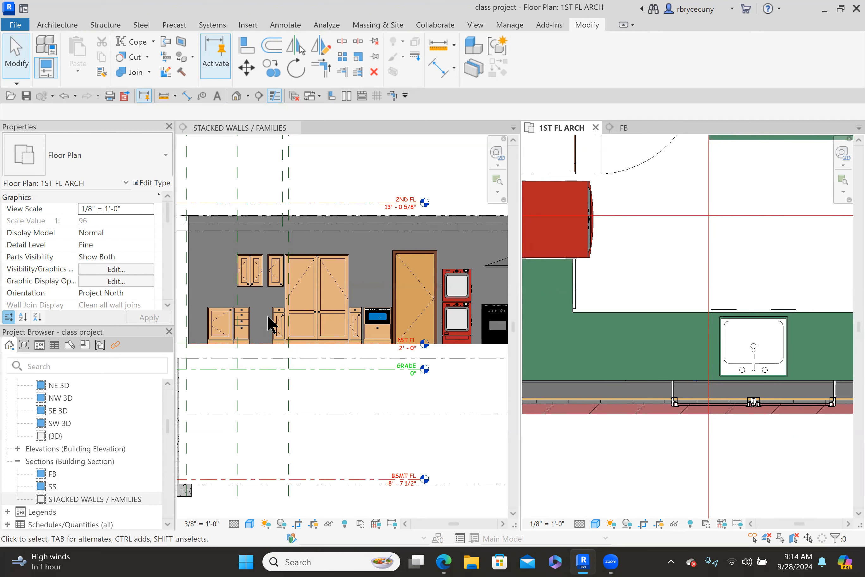
click(242, 325)
right_click(242, 322)
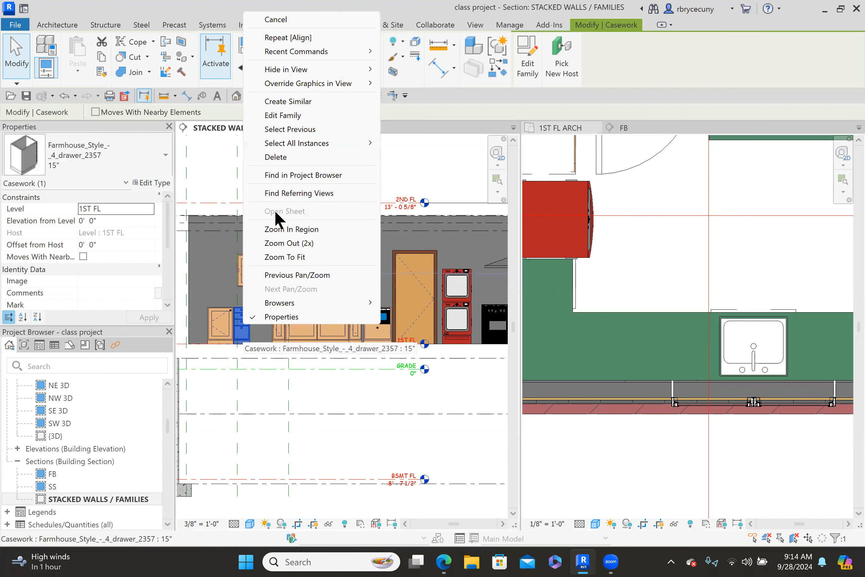
click(274, 103)
click(664, 288)
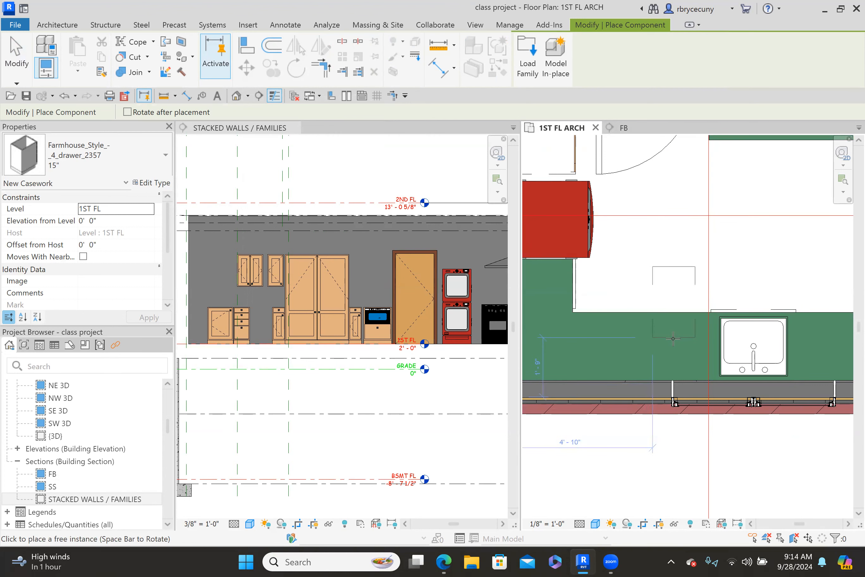
key(Escape)
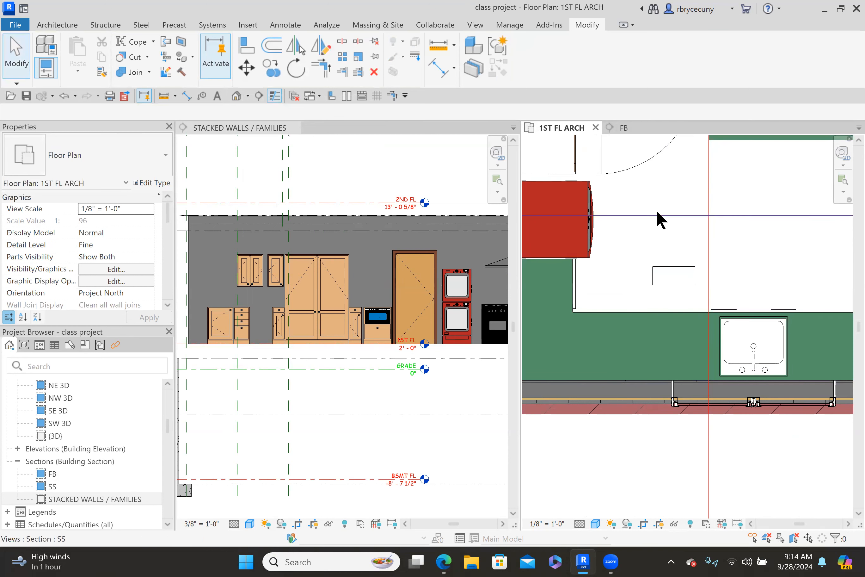
- Go to the SS section's view from the plan and frame the base cabinets under the laundry countertop
scroll(657, 214, down, 2)
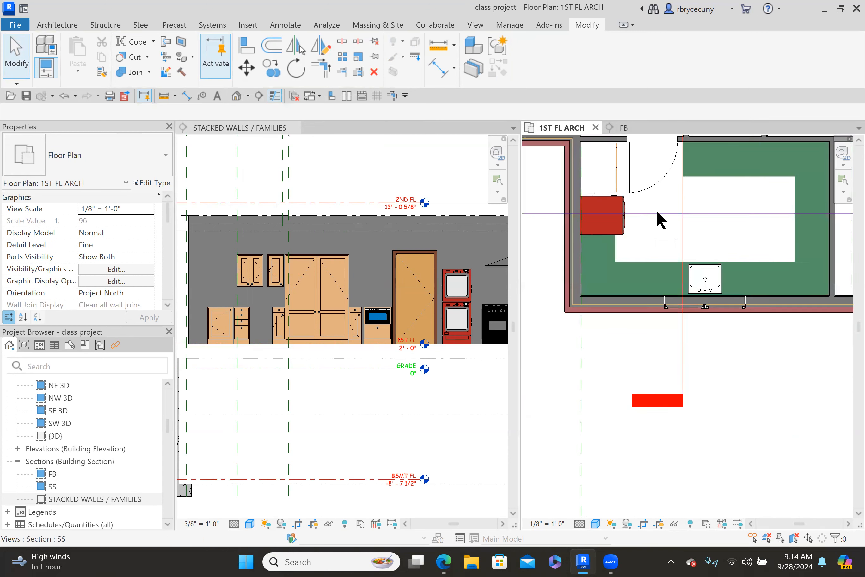
scroll(656, 210, down, 3)
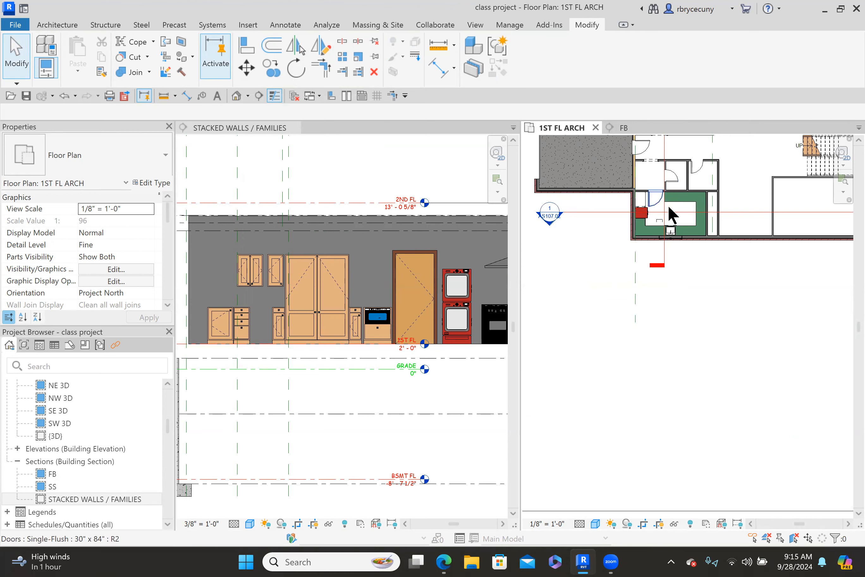
scroll(669, 210, up, 5)
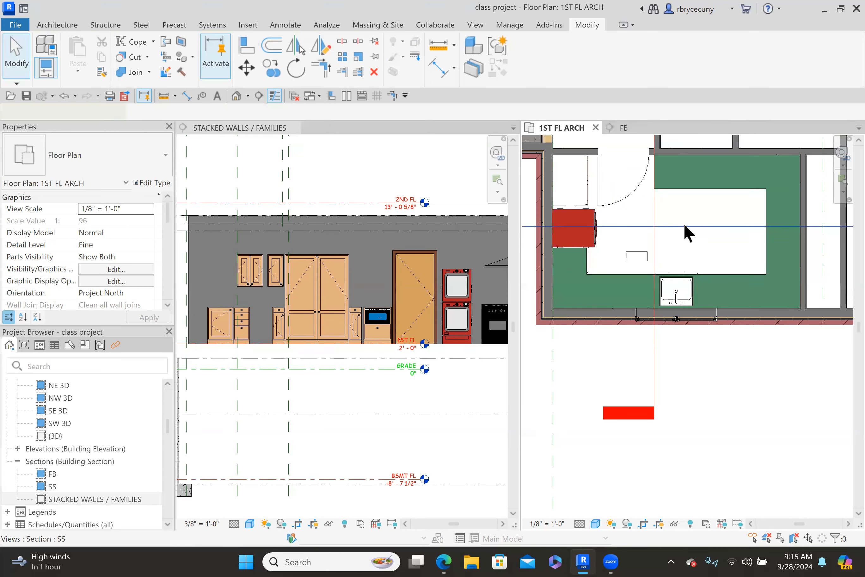
click(686, 226)
right_click(686, 227)
click(727, 257)
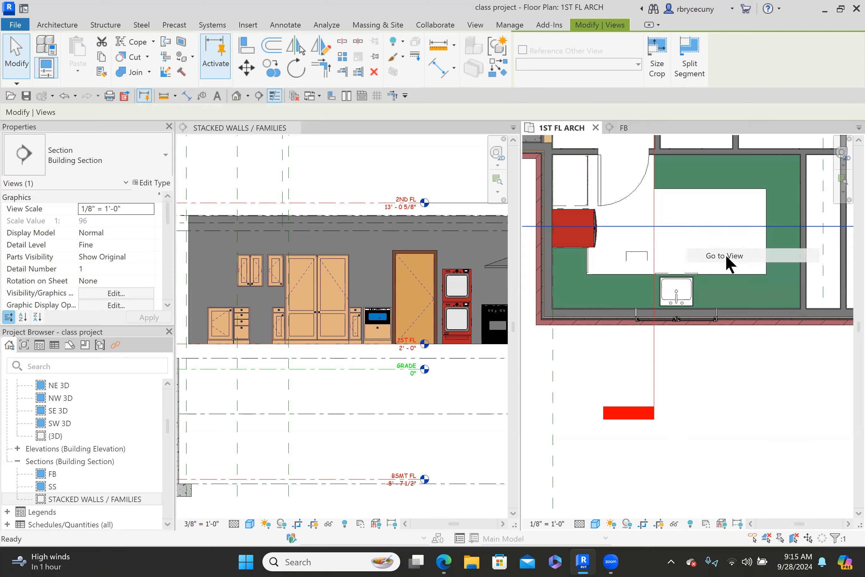
scroll(720, 339, up, 8)
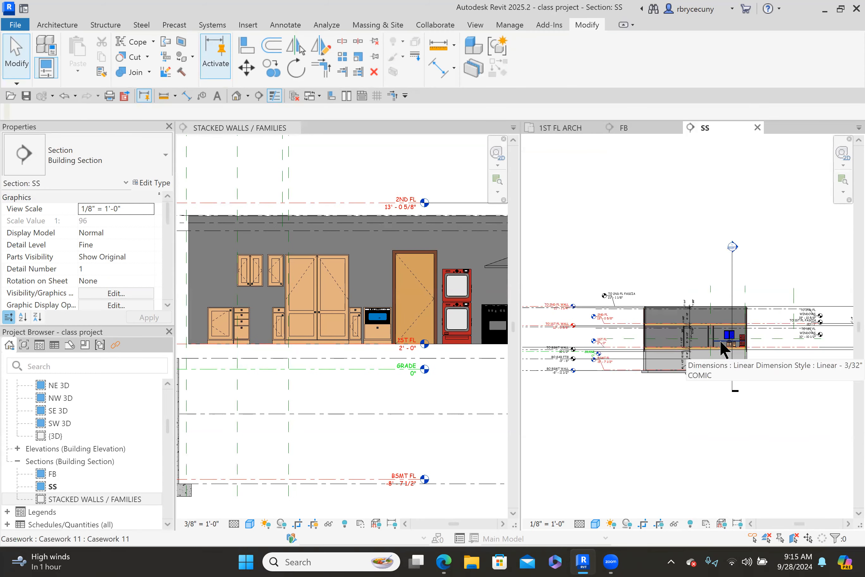
scroll(780, 396, up, 6)
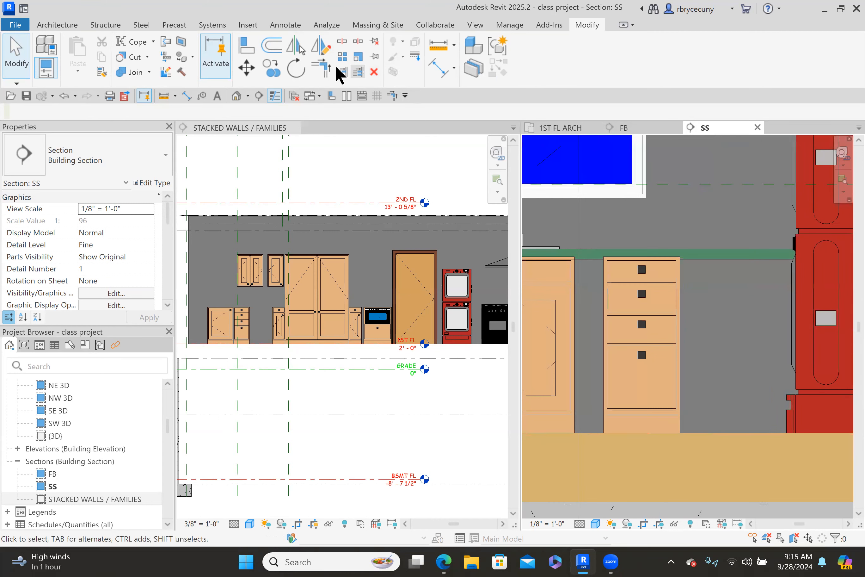
- Align the side of the 15" drawer cabinet with the adjacent side of the undersink double-door cabinet
click(246, 52)
click(577, 347)
click(602, 332)
middle_drag(600, 329, 695, 320)
scroll(695, 319, down, 3)
click(16, 56)
- Mirror the 15" drawer cabinet about the undersink cabinet's centre to place a copy on the sink's other side
click(708, 331)
click(708, 332)
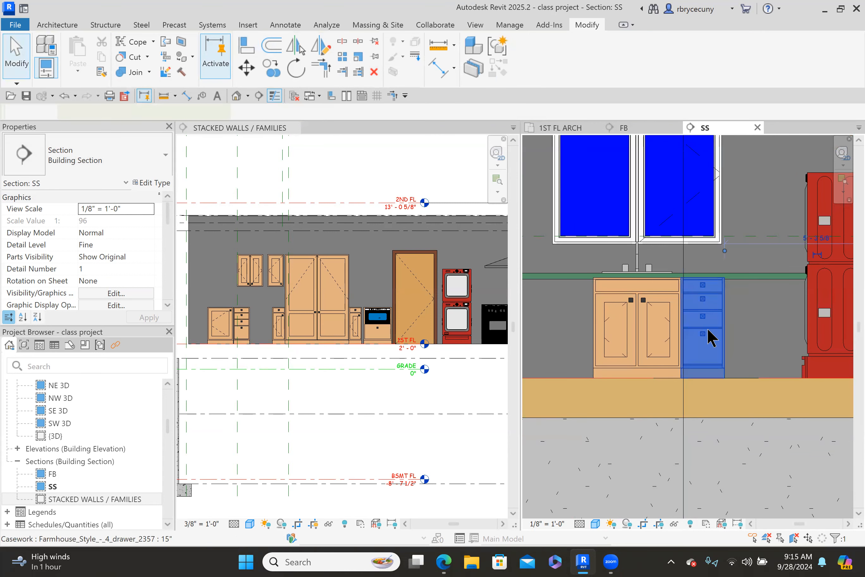
click(296, 45)
click(634, 343)
scroll(662, 409, down, 2)
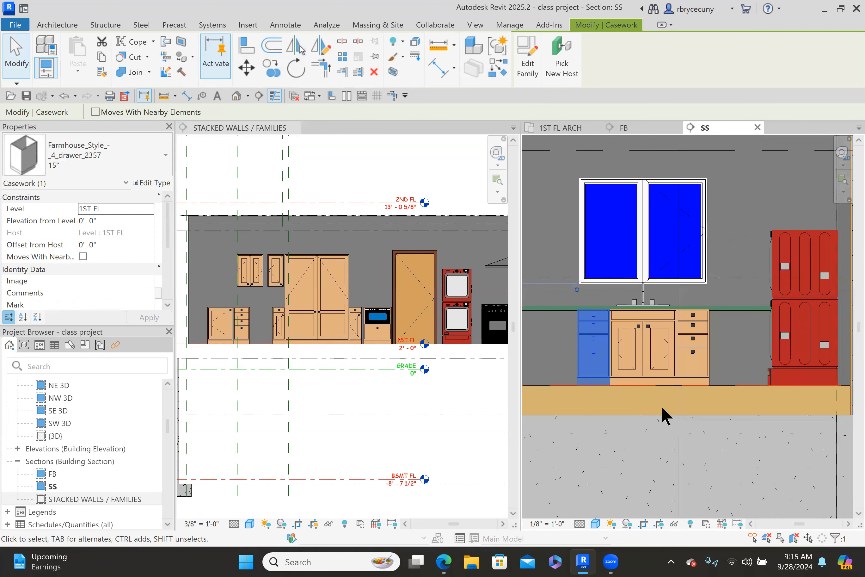
- Measure the open width between the 15" drawer cabinet and the stacked washer-dryer in the SS section, and return to the 1ST FL ARCH plan
scroll(718, 361, up, 2)
middle_drag(739, 372, 642, 379)
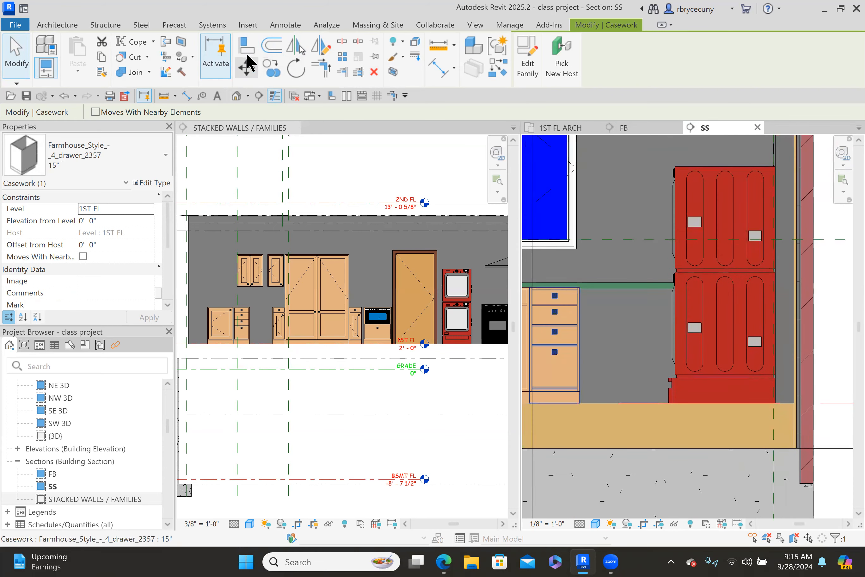
click(163, 96)
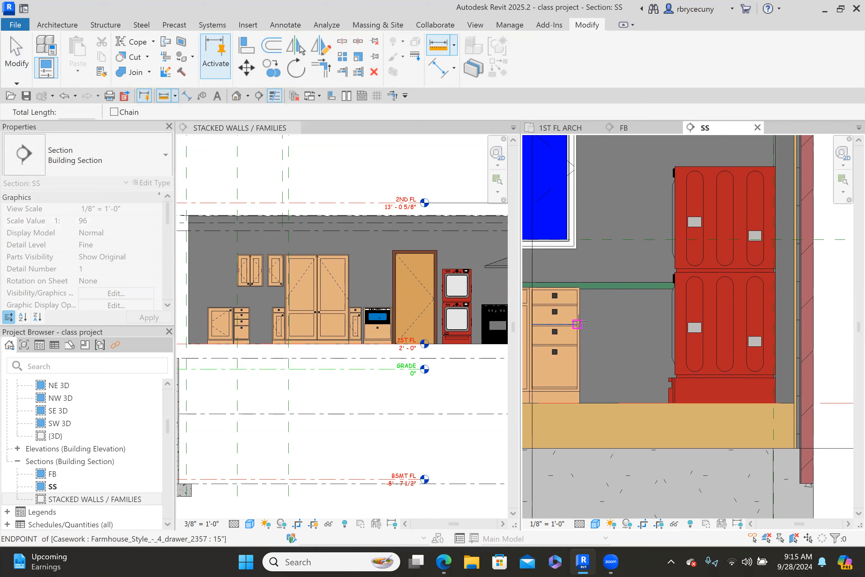
scroll(578, 324, up, 2)
click(577, 329)
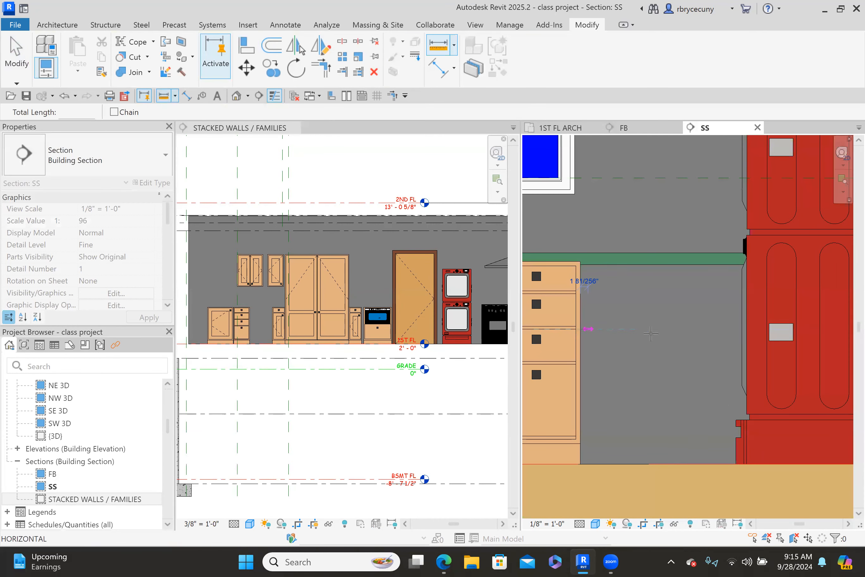
click(740, 334)
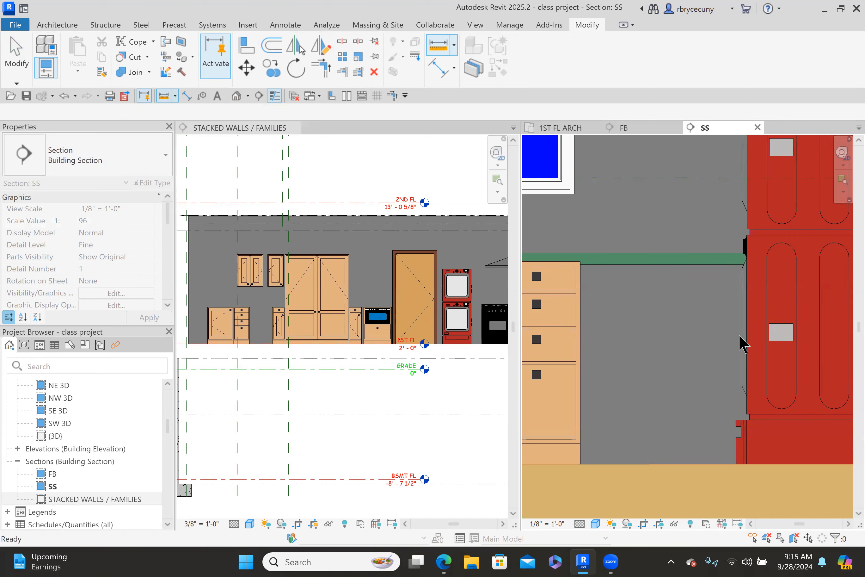
key(Escape)
key(Escape)
click(567, 129)
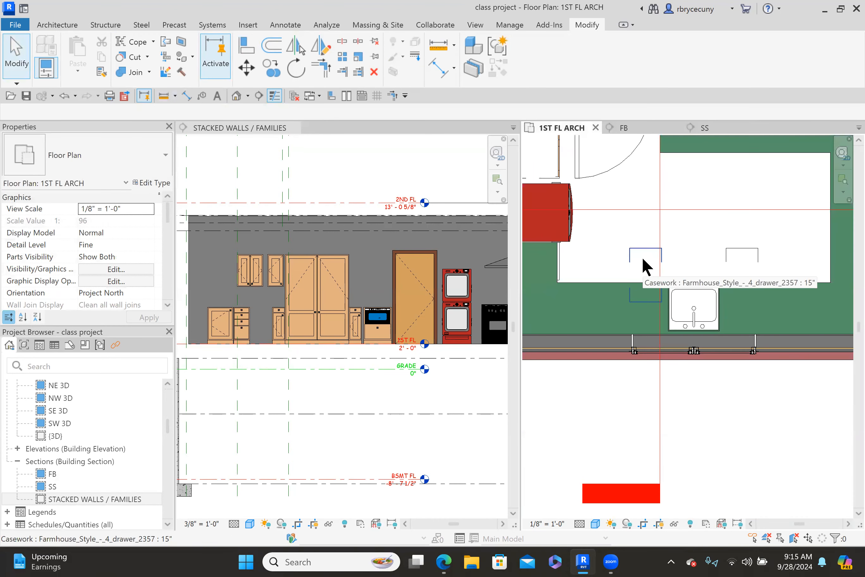
click(246, 46)
scroll(645, 317, up, 3)
click(644, 350)
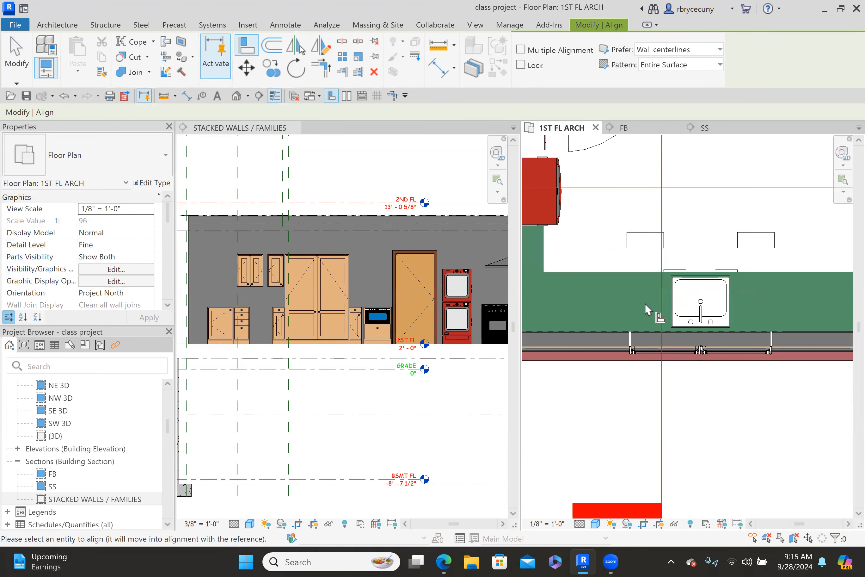
scroll(645, 303, down, 2)
key(Escape)
key(Escape)
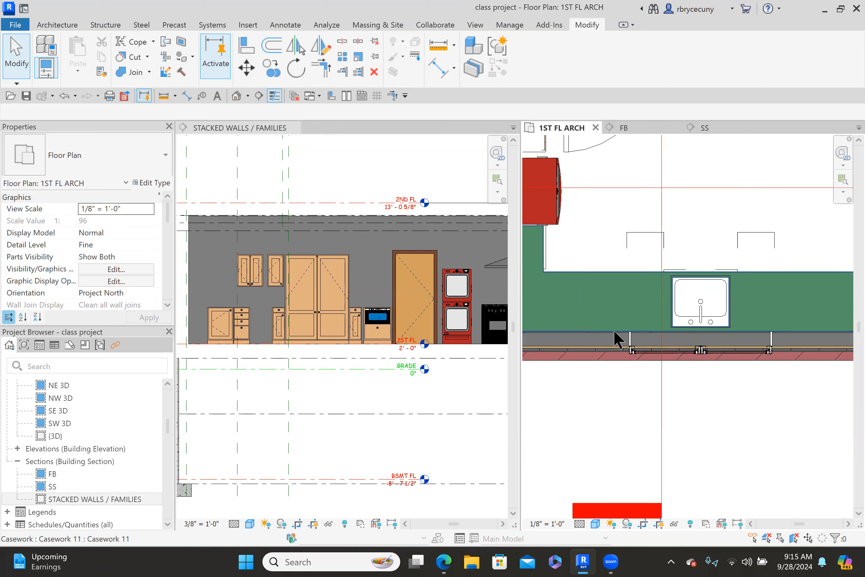
- Temporarily hide the laundry countertop element in the 1ST FL ARCH plan
click(600, 270)
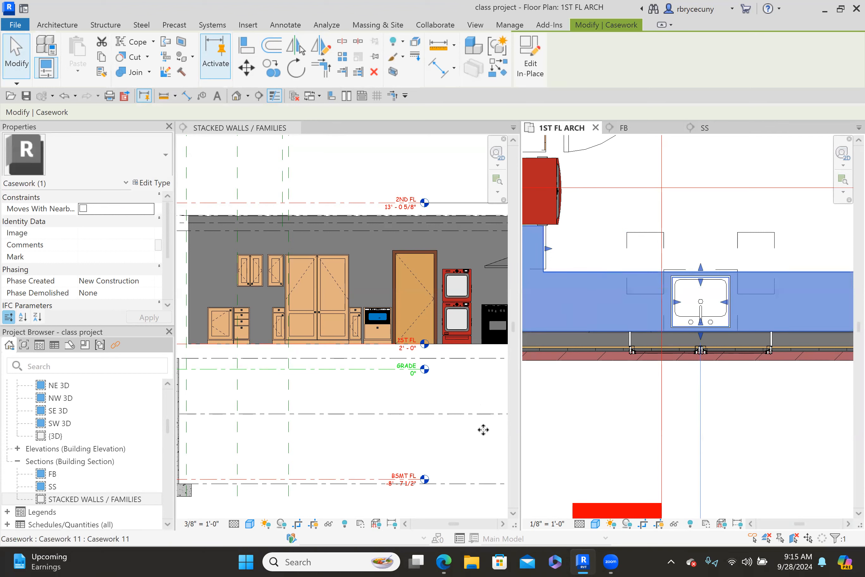
click(673, 524)
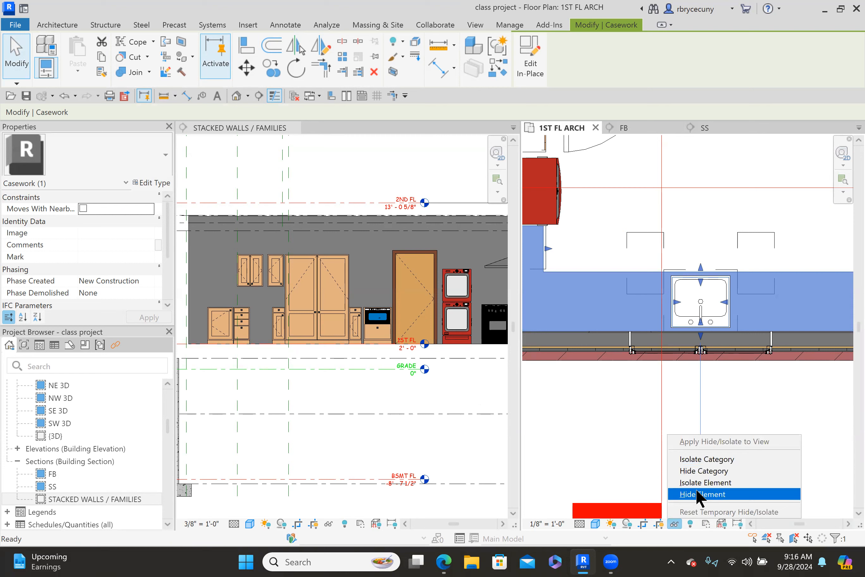
click(696, 490)
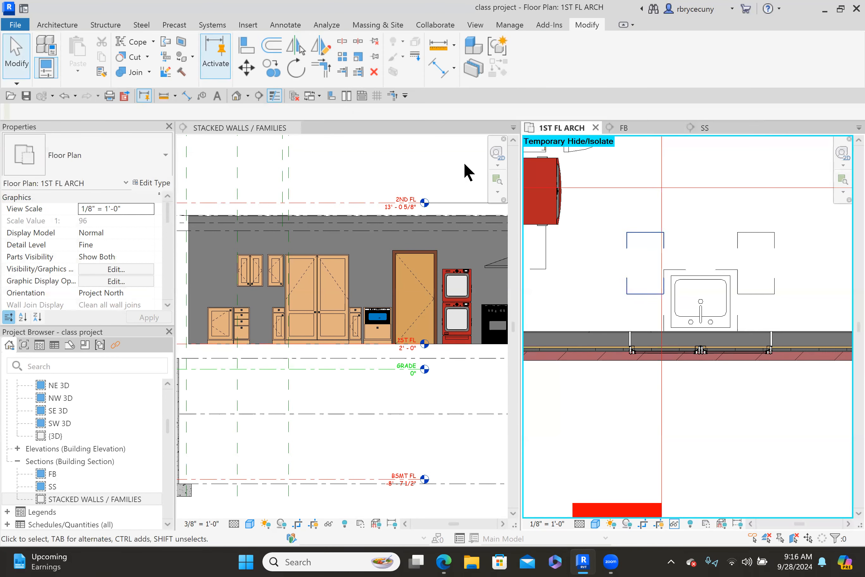
- Align the backs of both 15" drawer cabinets beside the sink with the interior face of the exterior wall
click(252, 50)
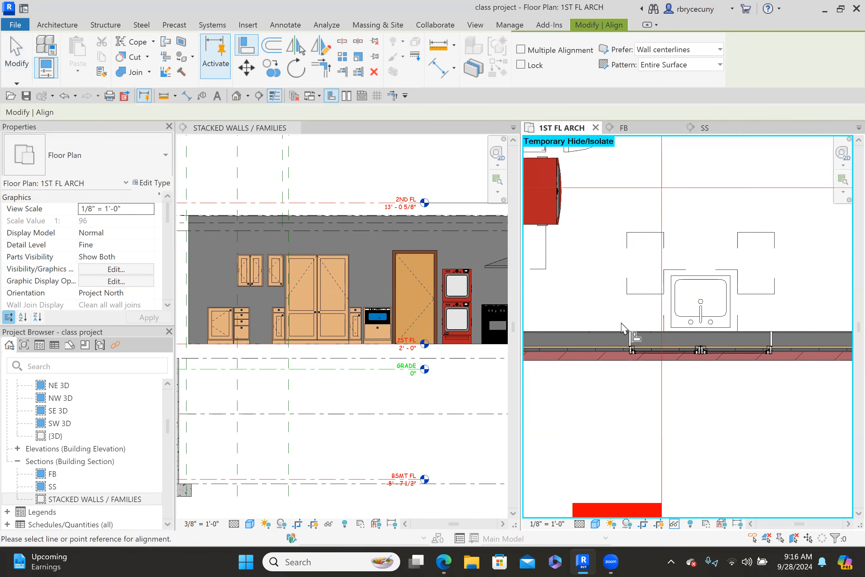
scroll(628, 330, up, 5)
click(619, 342)
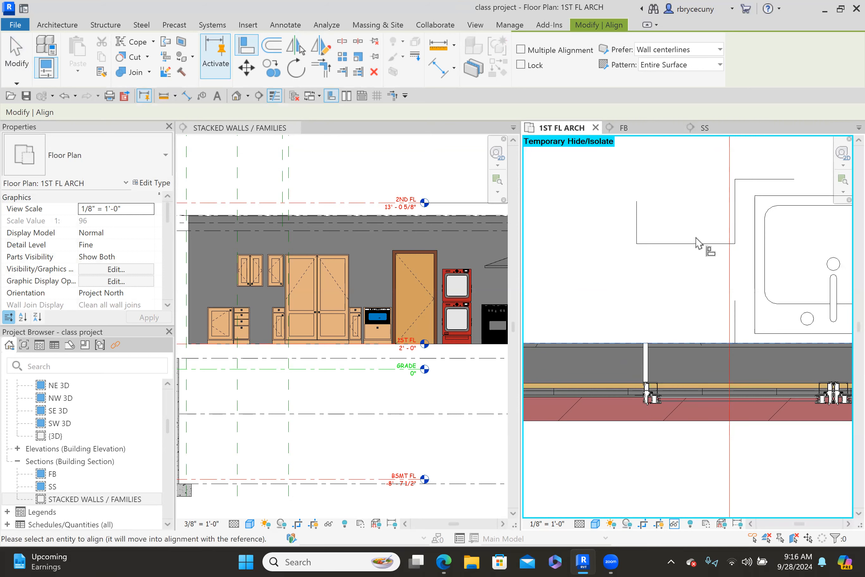
click(699, 243)
scroll(646, 297, down, 5)
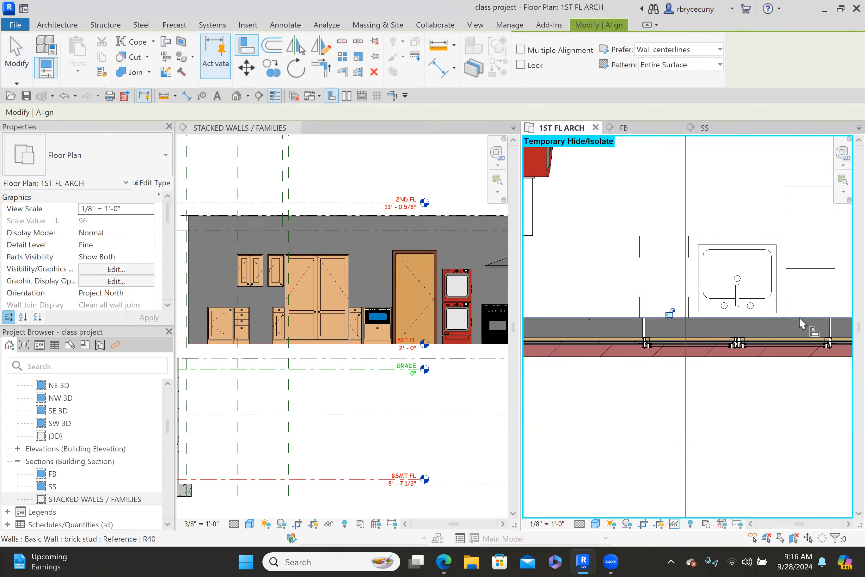
scroll(685, 322, up, 4)
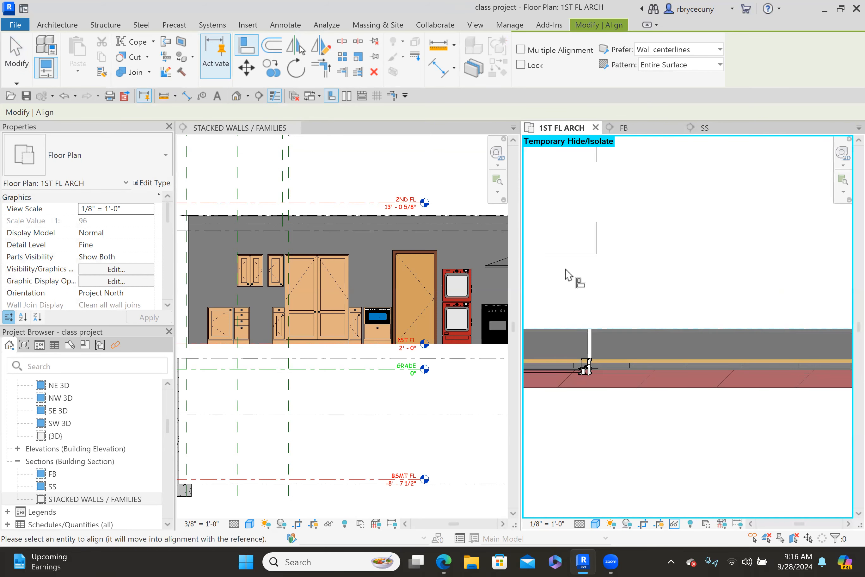
scroll(646, 305, down, 3)
scroll(644, 300, down, 3)
middle_drag(683, 328, 694, 330)
middle_drag(682, 367, 718, 374)
key(Escape)
key(Escape)
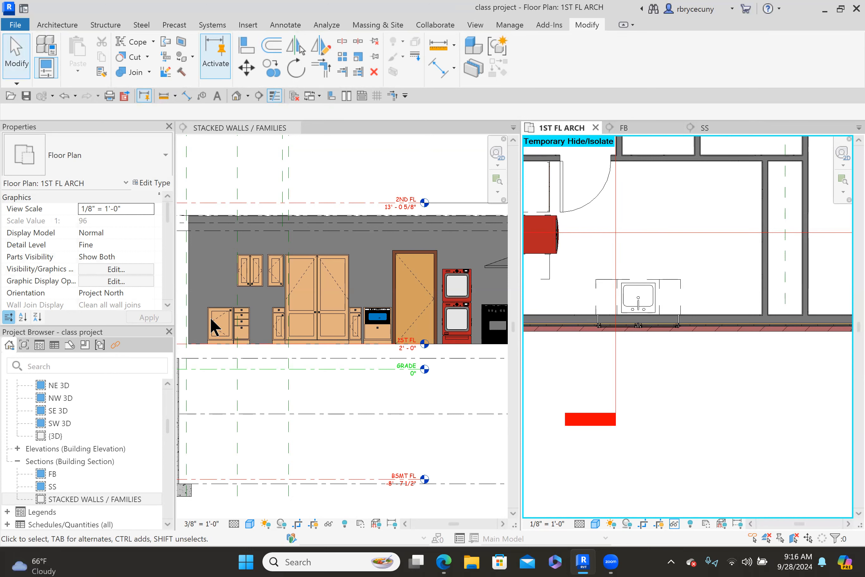
- Create a similar 12" Farmhouse-style single-drawer-and-cabinet unit from the sample section and place it, rotated, in plan between the washer-dryer and the sink cabinets
click(275, 326)
right_click(275, 326)
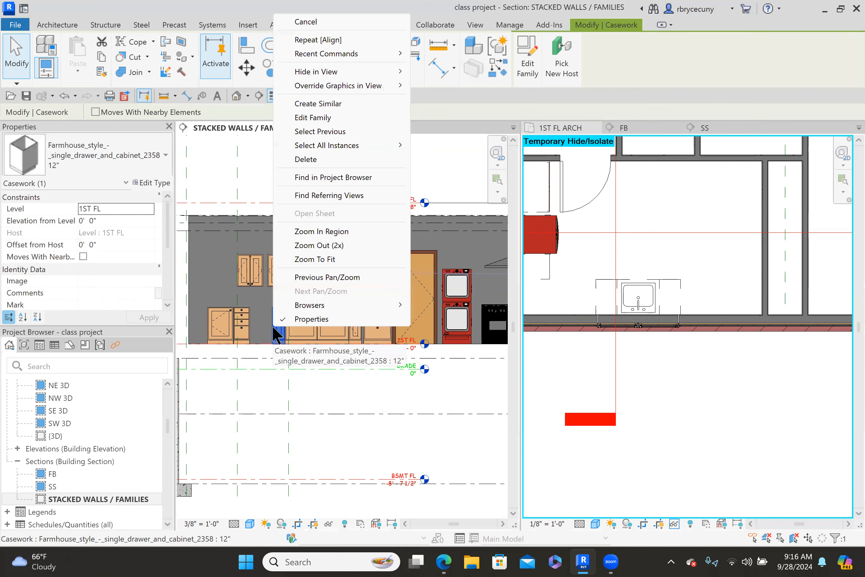
click(301, 104)
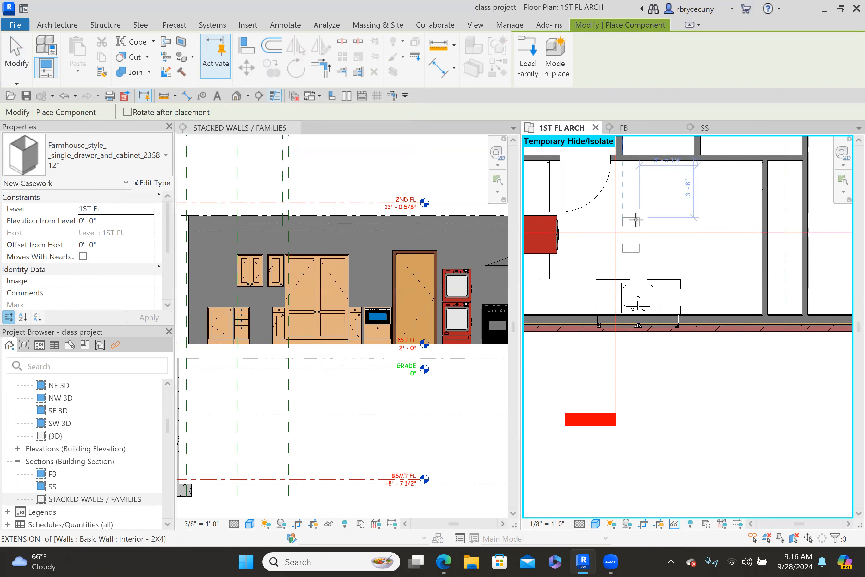
key(space)
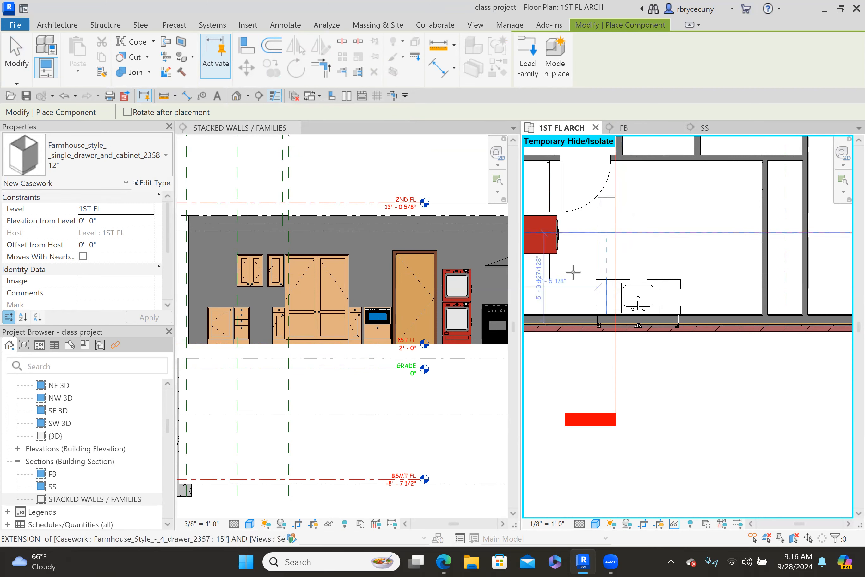
click(573, 295)
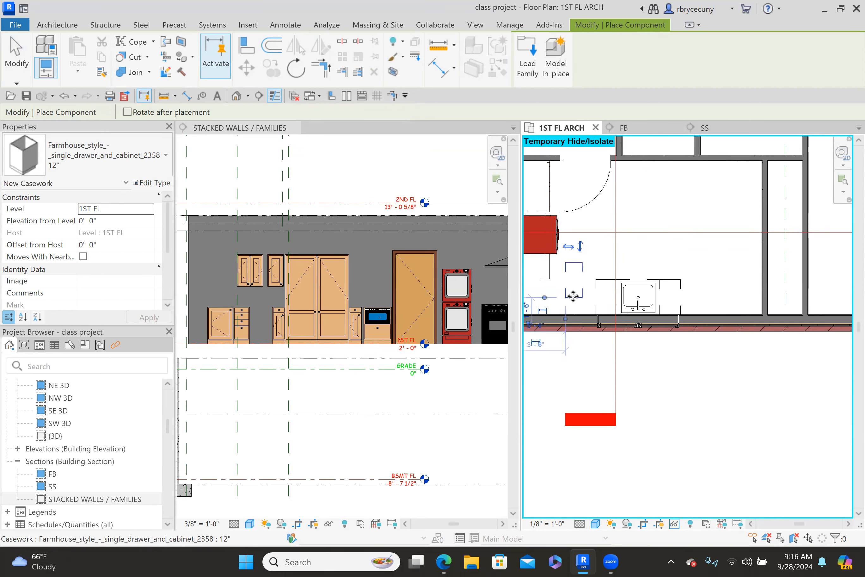
key(Escape)
- Check which widths are available for the newly placed single-drawer-and-cabinet unit
click(578, 268)
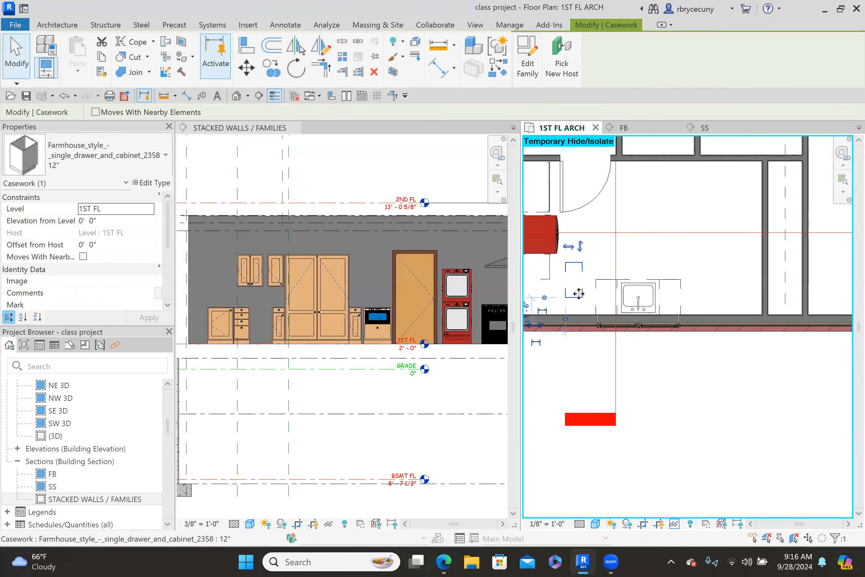
click(92, 152)
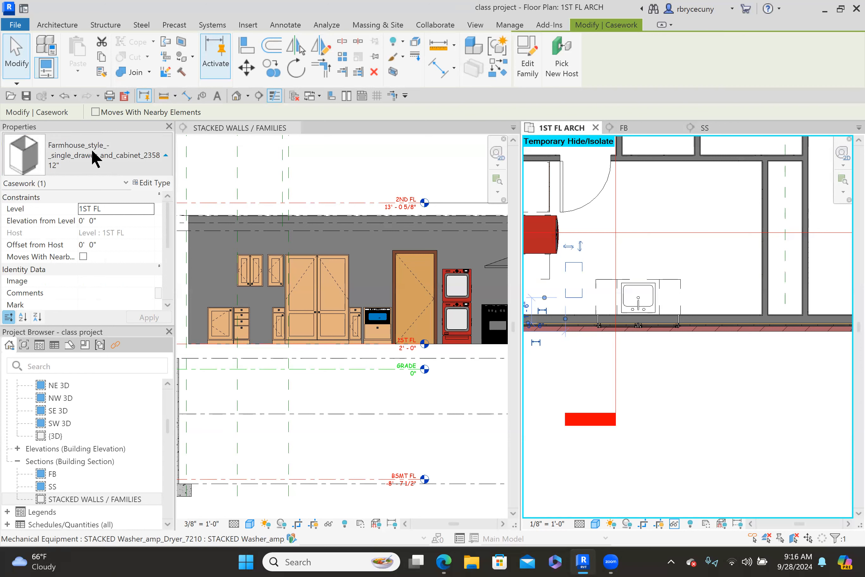
scroll(81, 248, up, 1)
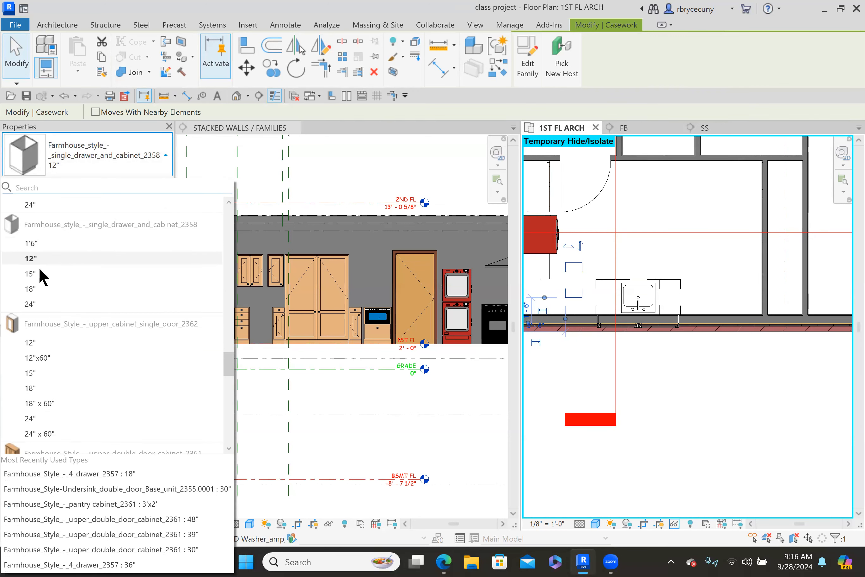
mouse_move(33, 304)
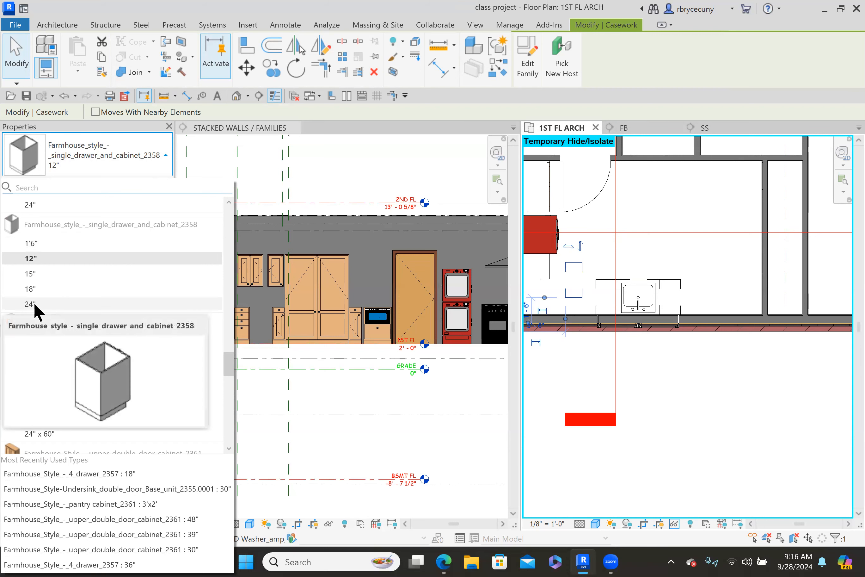
click(106, 147)
click(146, 177)
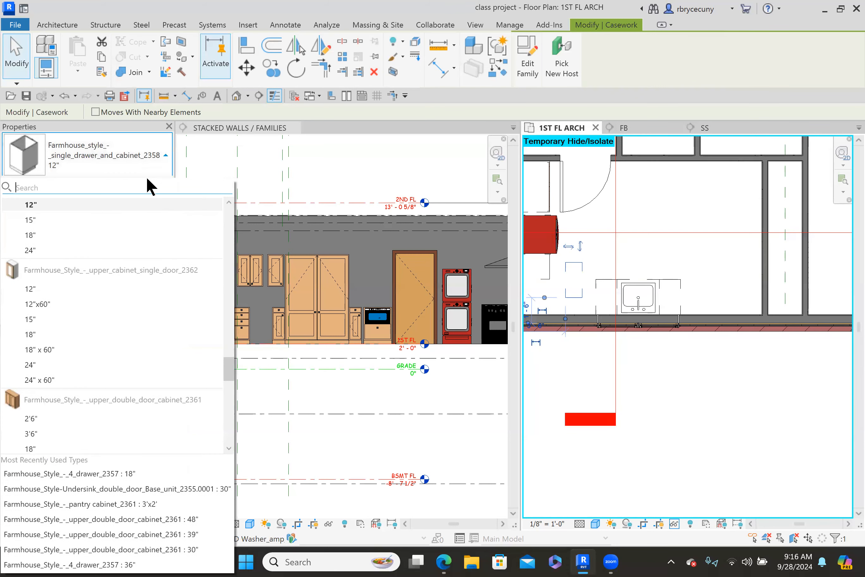
double_click(128, 154)
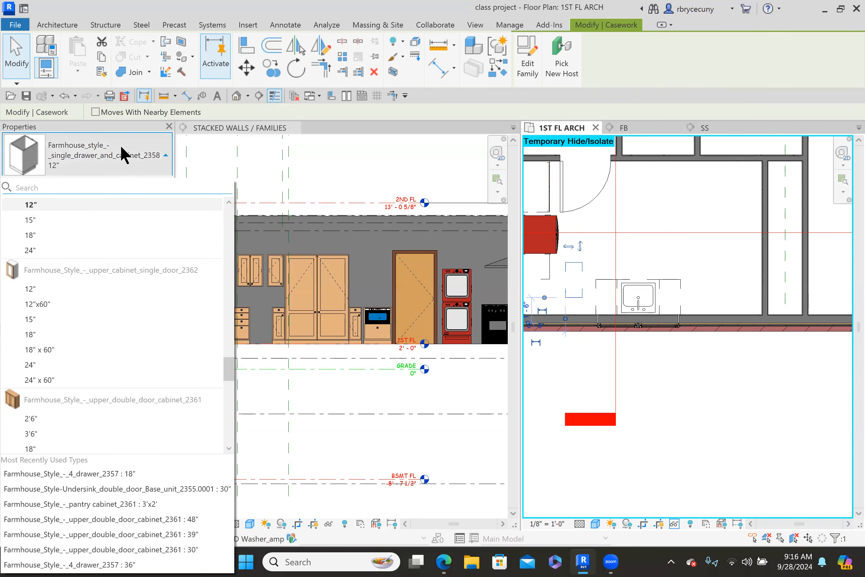
click(652, 252)
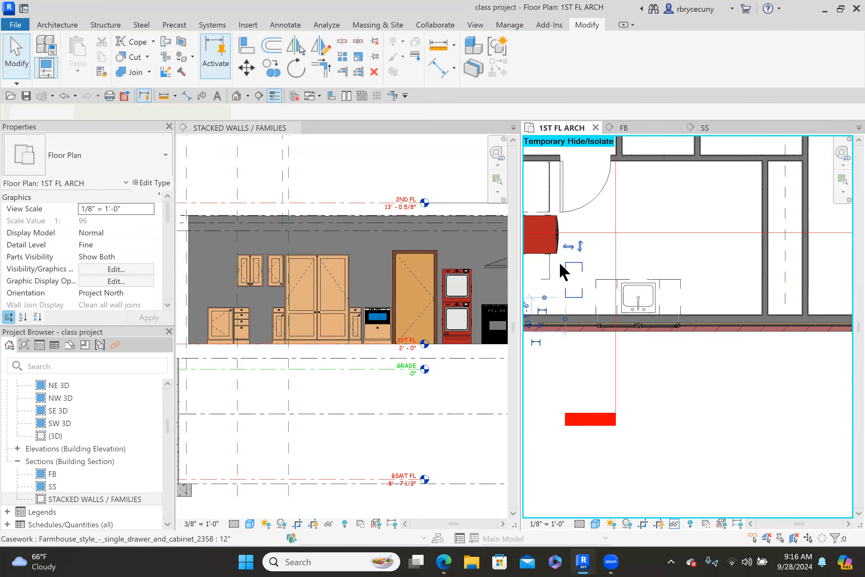
- Duplicate the single-drawer cabinet's type as 2'3" and set its width to 2' 3"
click(563, 270)
click(151, 183)
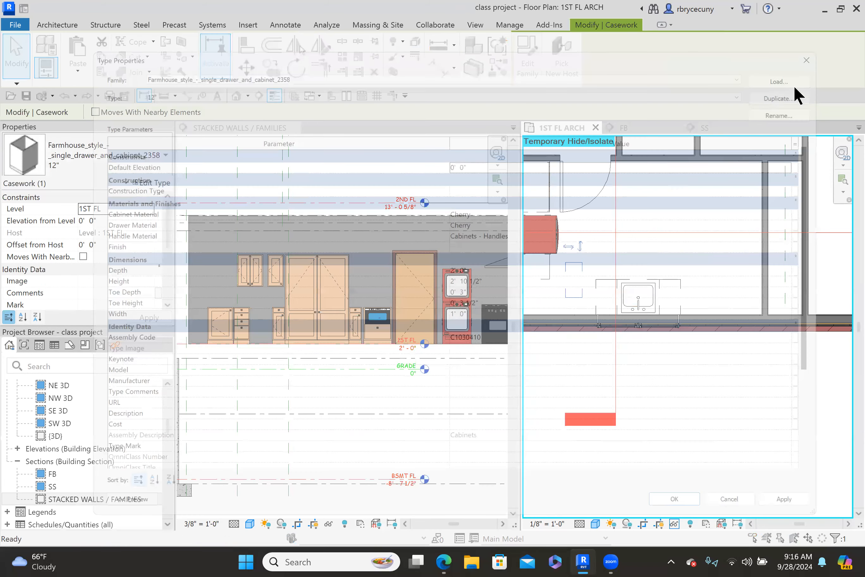
click(795, 83)
text(2'3")
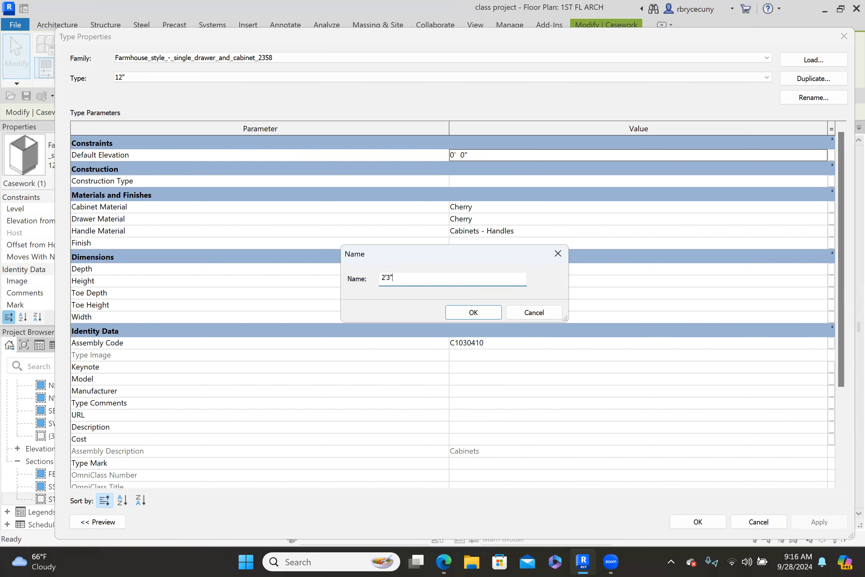
key(Return)
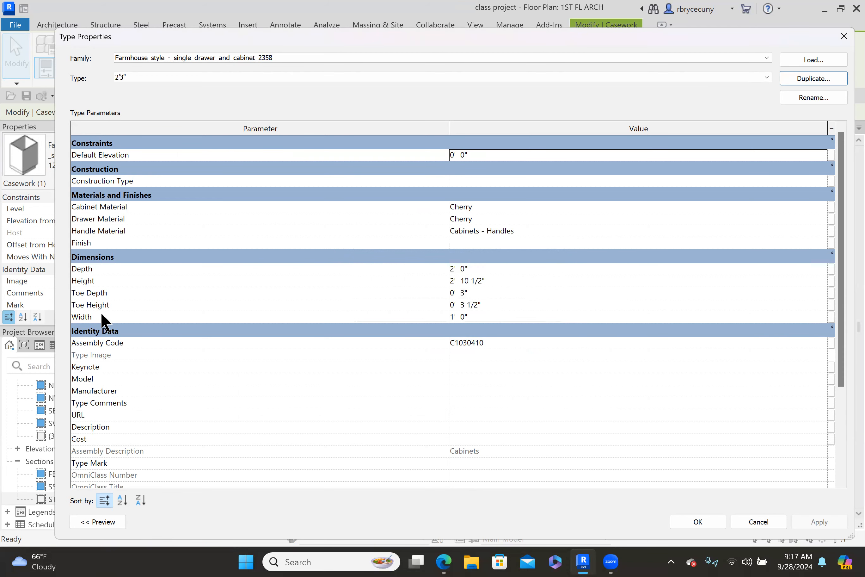
double_click(461, 317)
key(BackSpace)
text(2'3)
key(Return)
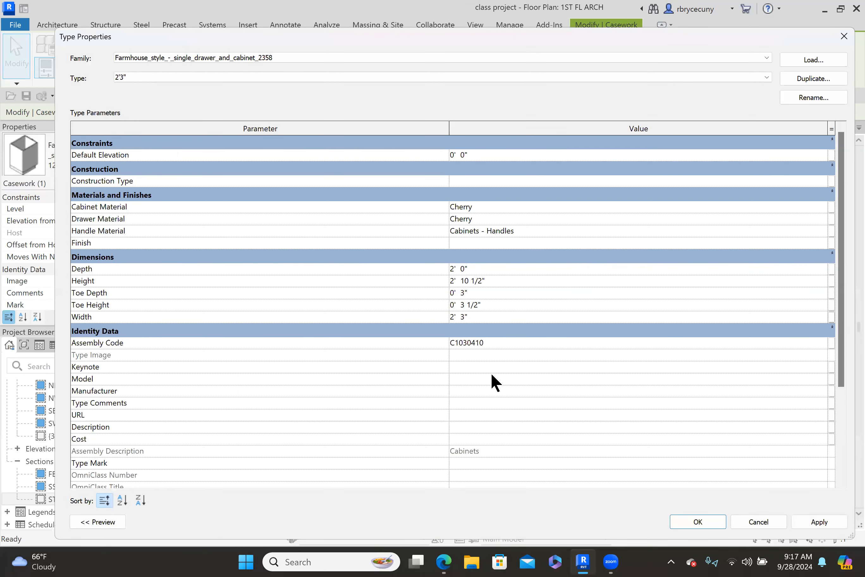
click(685, 522)
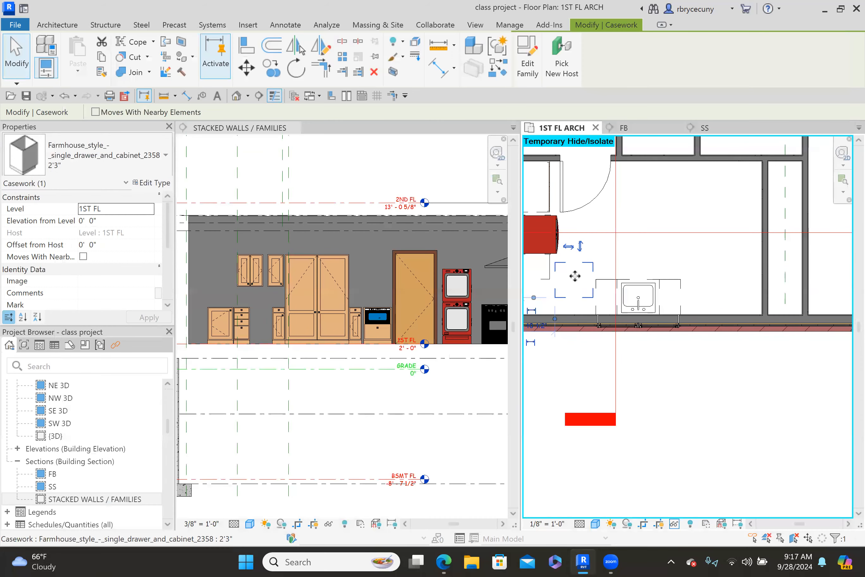
- Align the 2'3" cabinet's side with the adjacent 15" drawer cabinet and its back with the exterior wall's interior face
scroll(574, 275, up, 2)
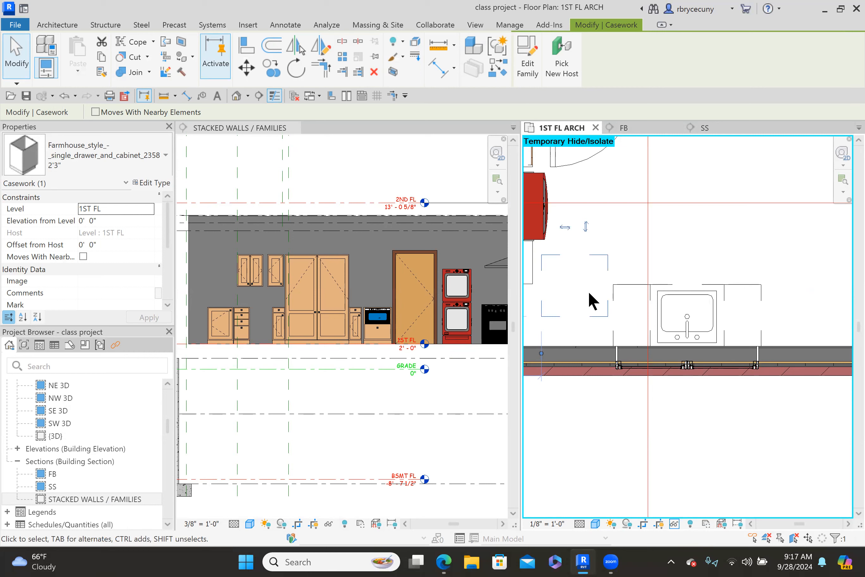
click(245, 47)
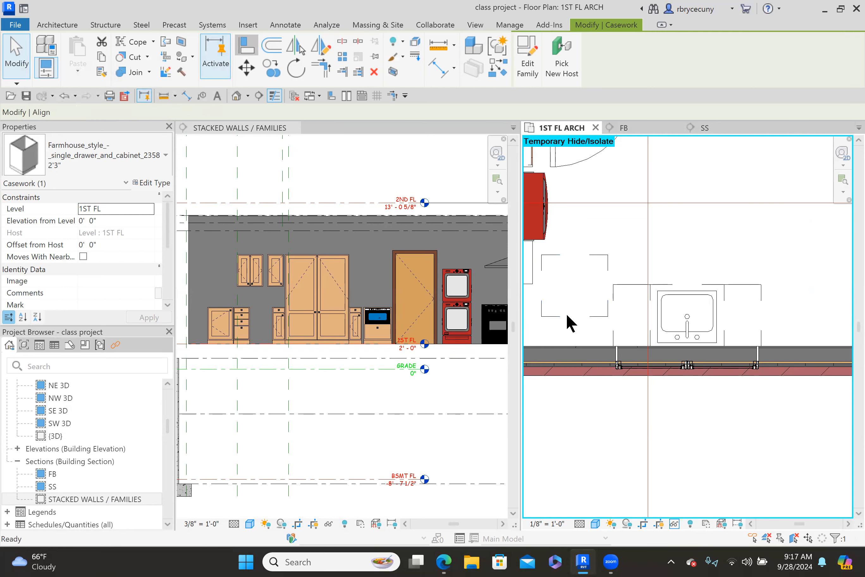
click(617, 301)
click(608, 308)
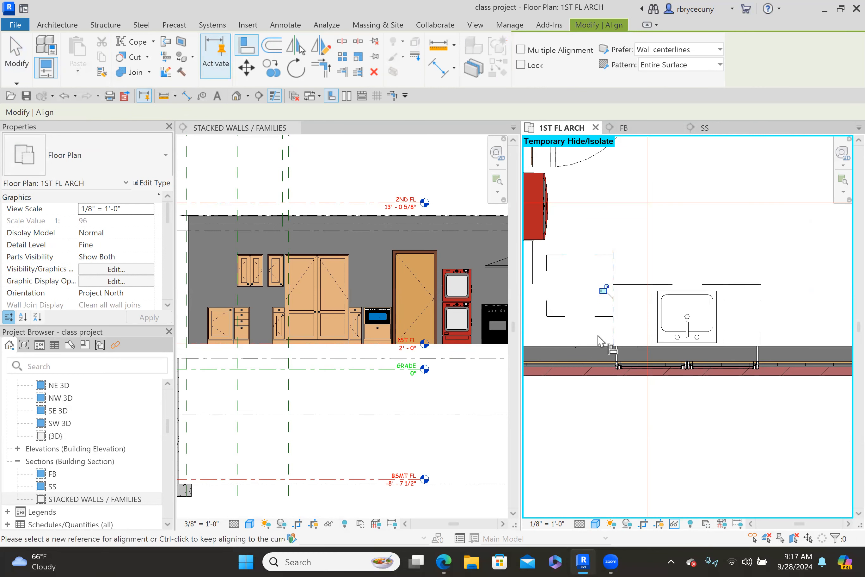
click(590, 320)
scroll(591, 320, down, 3)
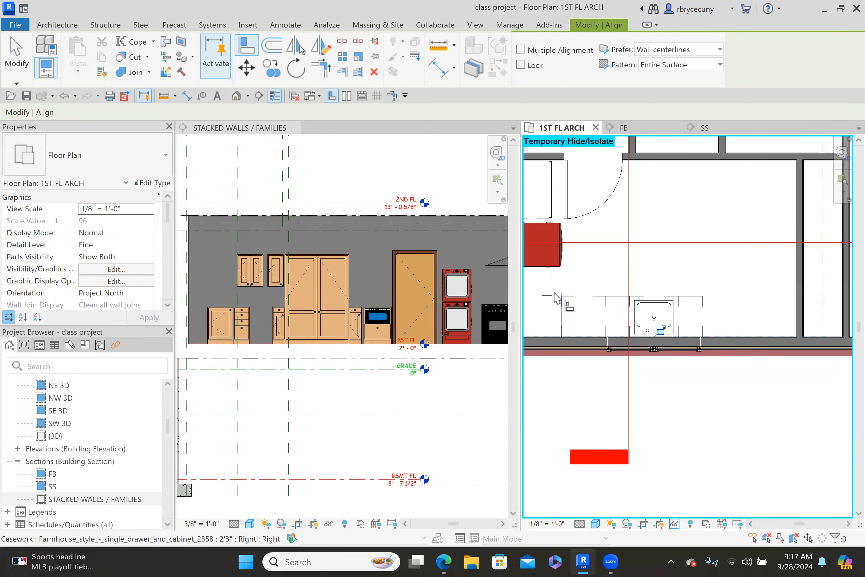
- Measure the remaining gap between the 18" four-drawer cabinet's front corner and the 2'3" cabinet's front corner
scroll(555, 298, up, 2)
scroll(555, 303, up, 2)
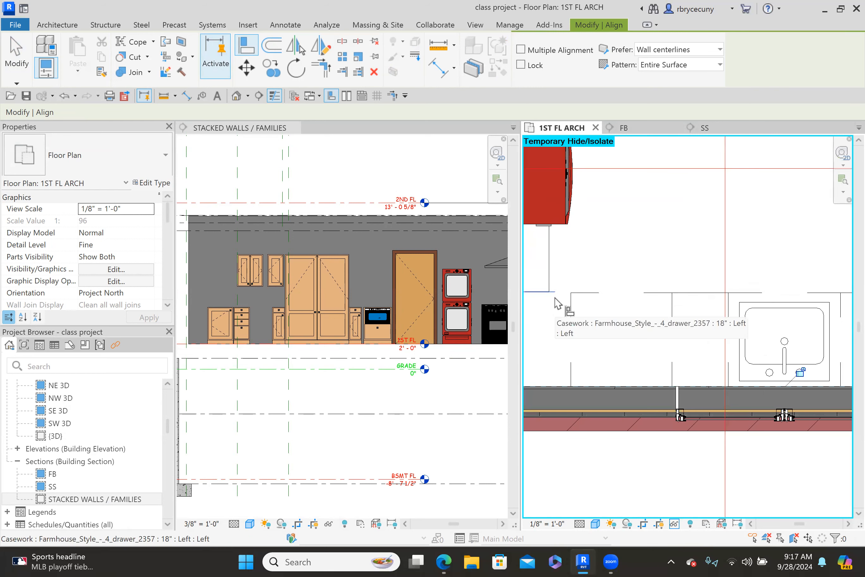
click(17, 55)
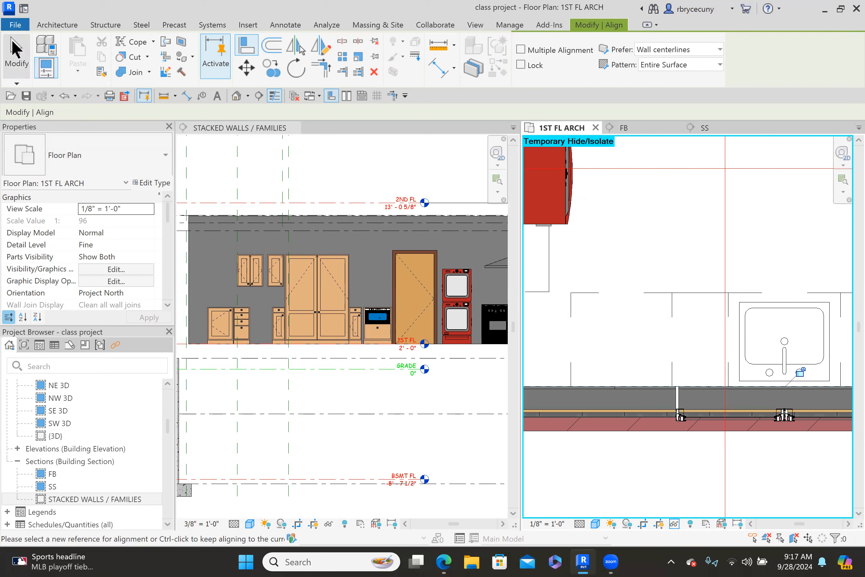
click(164, 95)
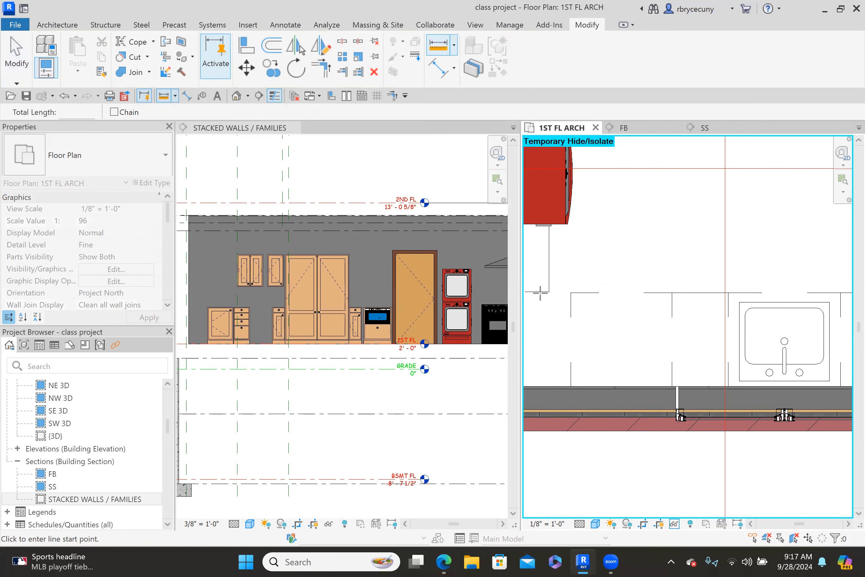
click(550, 291)
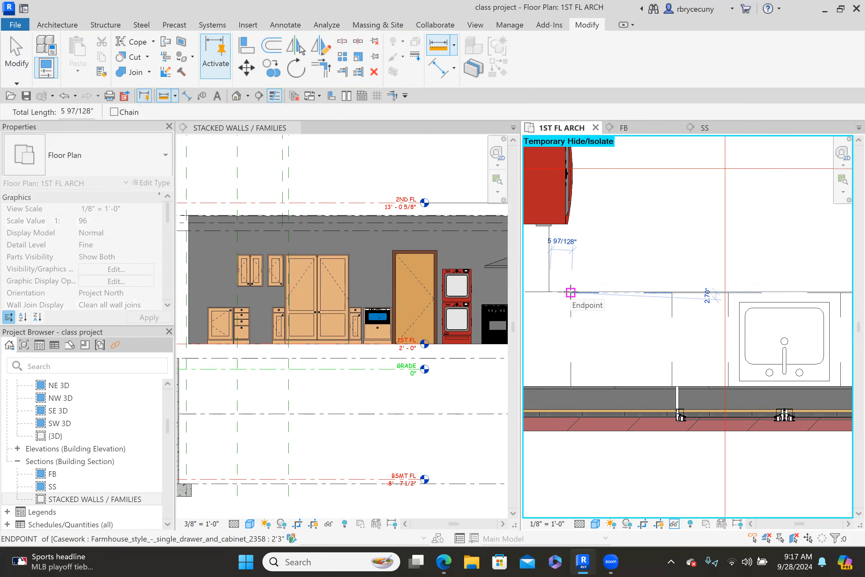
key(Escape)
key(Escape)
scroll(570, 293, down, 2)
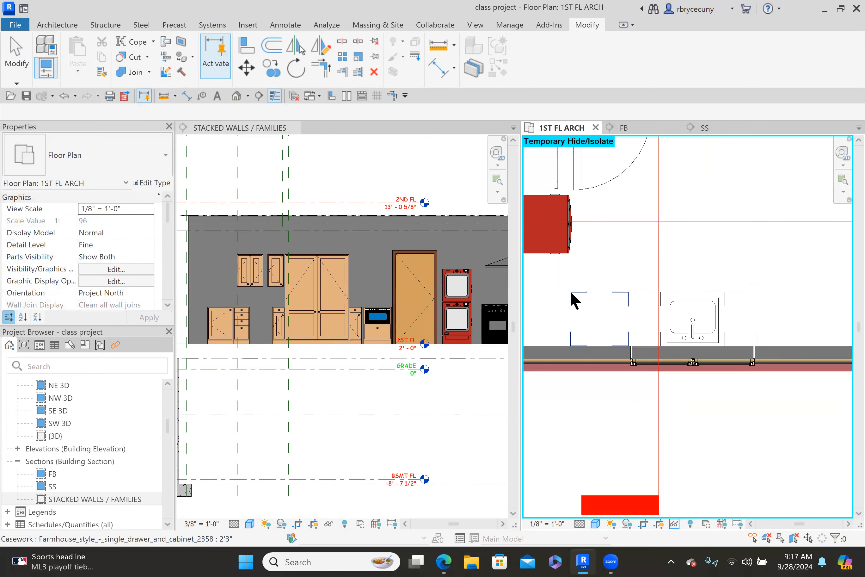
- Open the SS section view from its horizontal section line in the 1ST FL ARCH floor plan
click(611, 222)
right_click(610, 221)
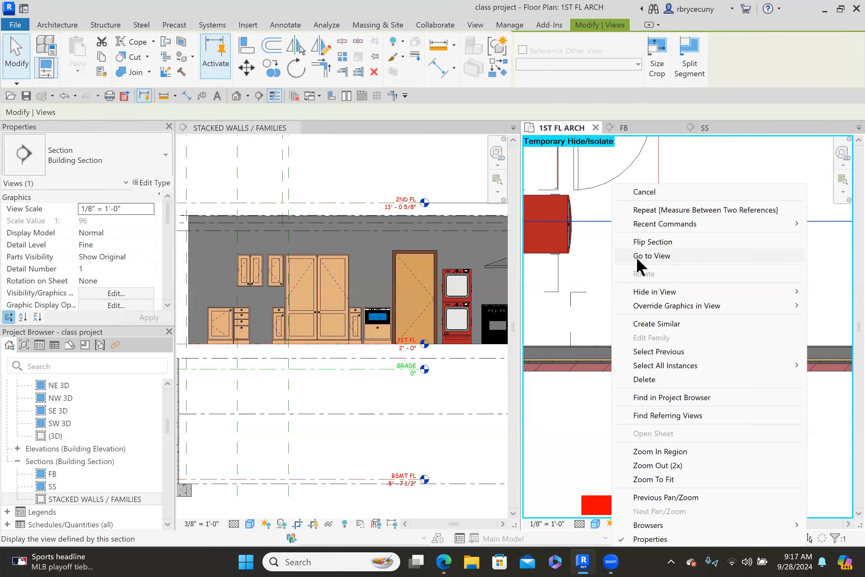
click(636, 257)
middle_drag(623, 341, 657, 328)
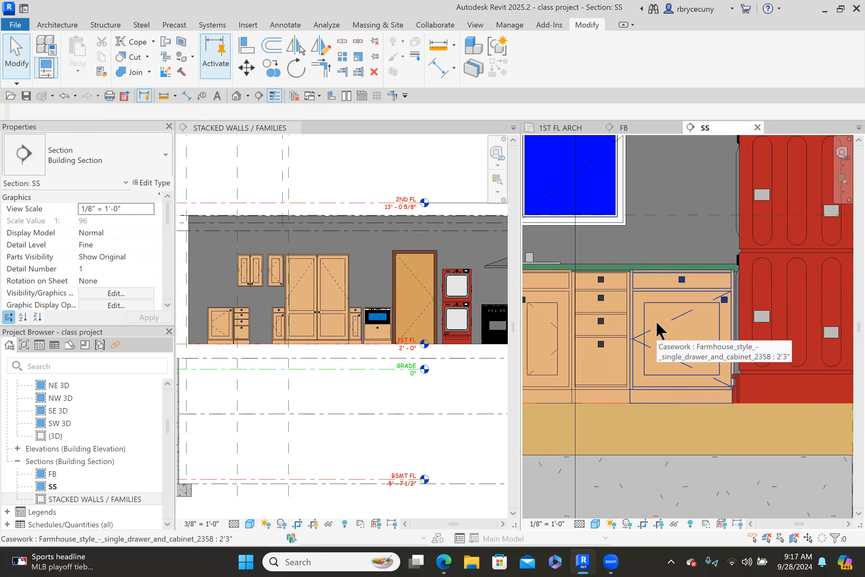
- Duplicate the type of the 2'3" single-drawer base cabinet beside the red refrigerator and name the new type 30"
click(664, 296)
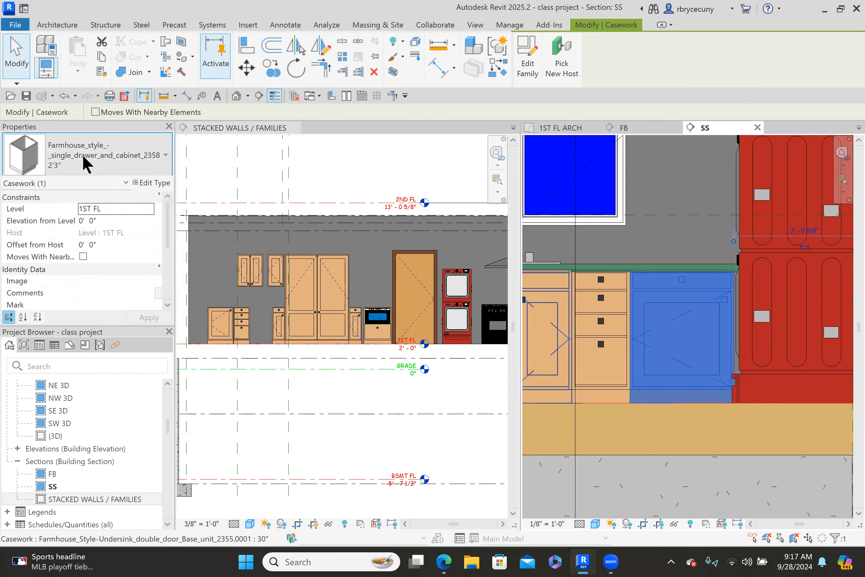
click(82, 154)
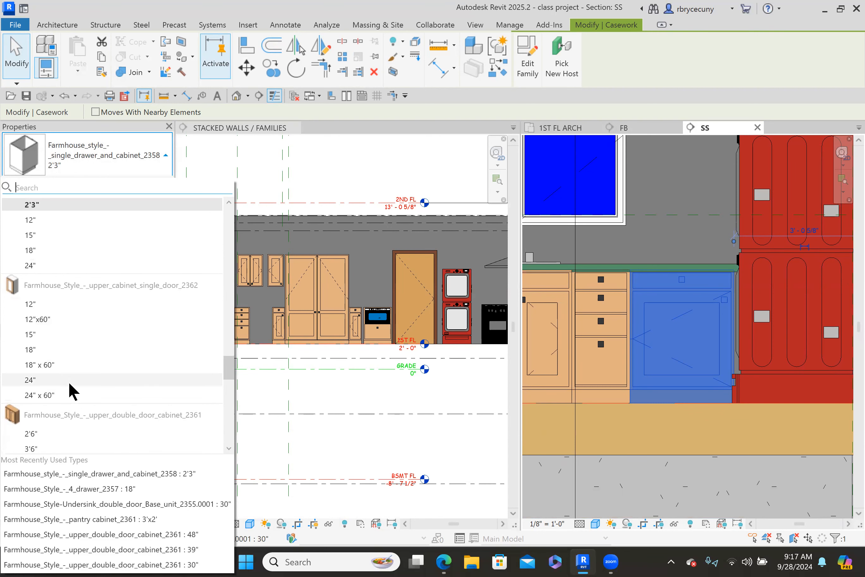
scroll(78, 258, up, 3)
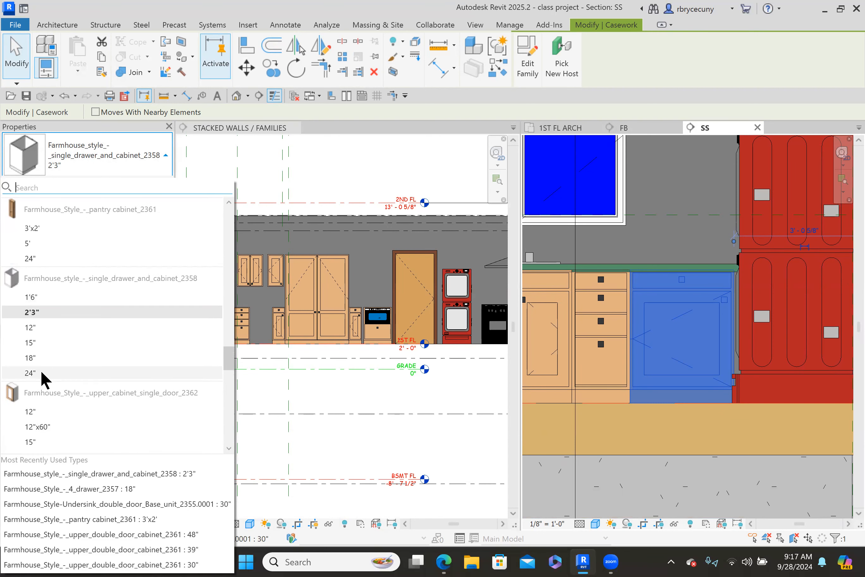
click(103, 162)
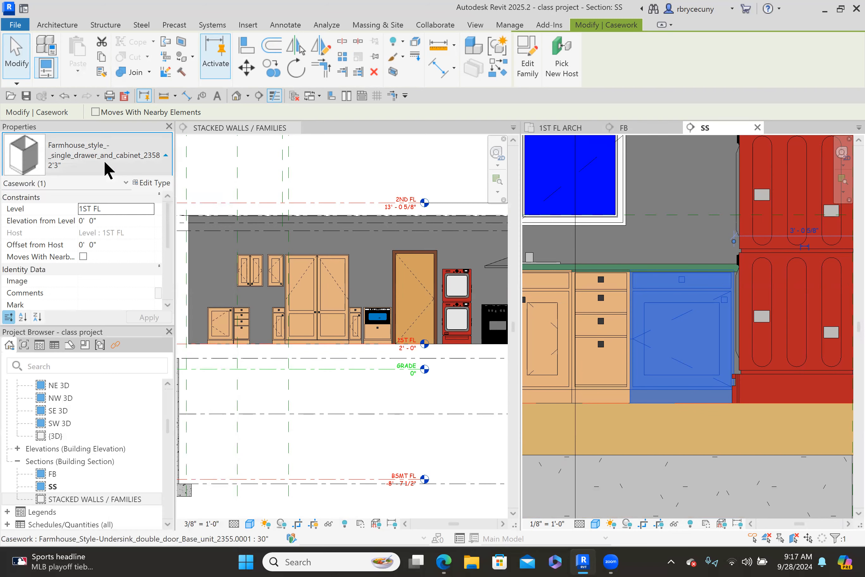
click(144, 182)
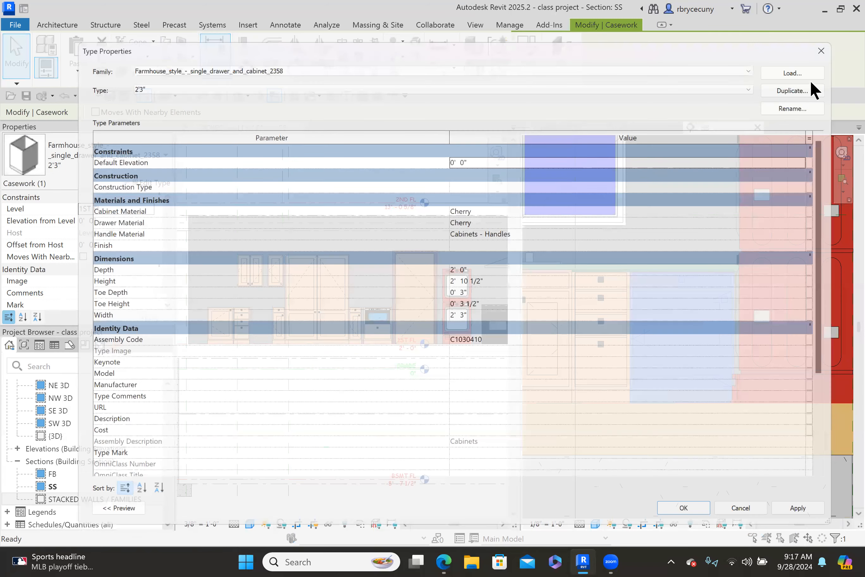
key(alt+d)
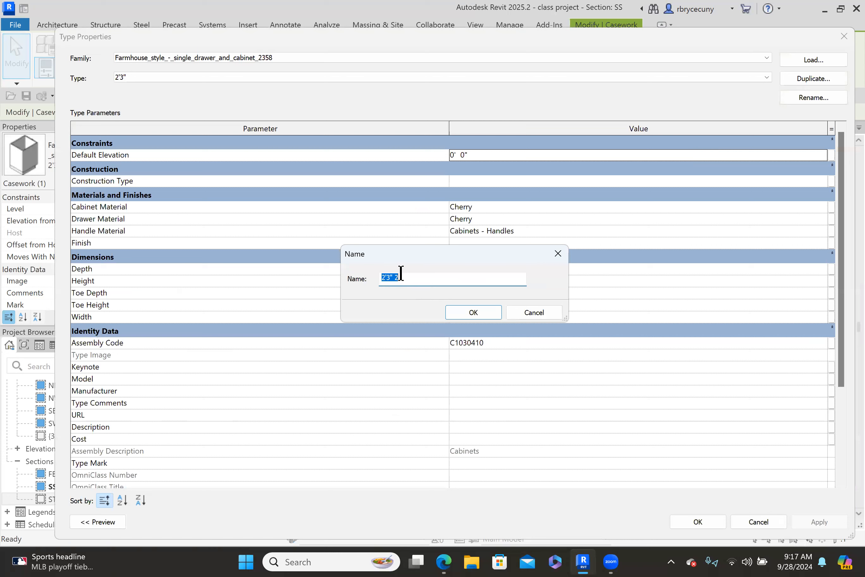
text(30)
key(Return)
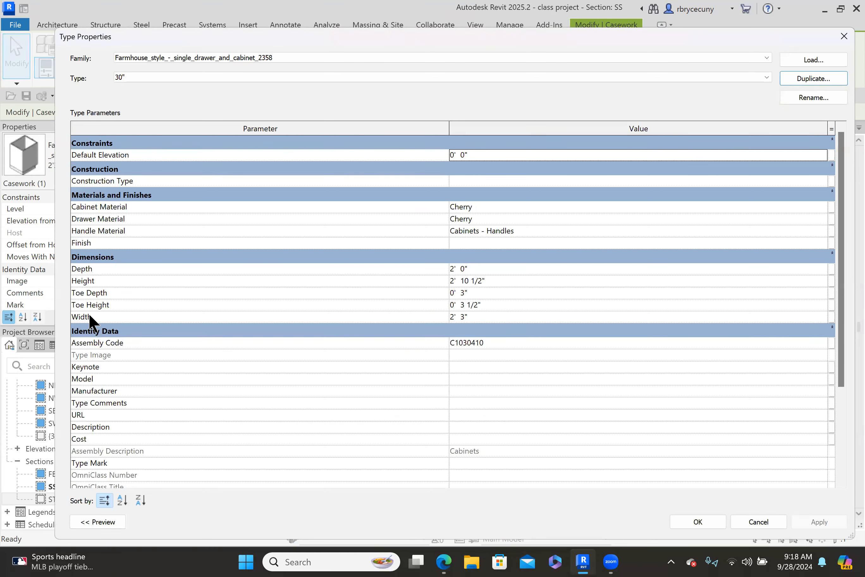
- Set the Width of the new single-drawer cabinet type to 30" and apply it
click(464, 317)
text(30")
click(462, 359)
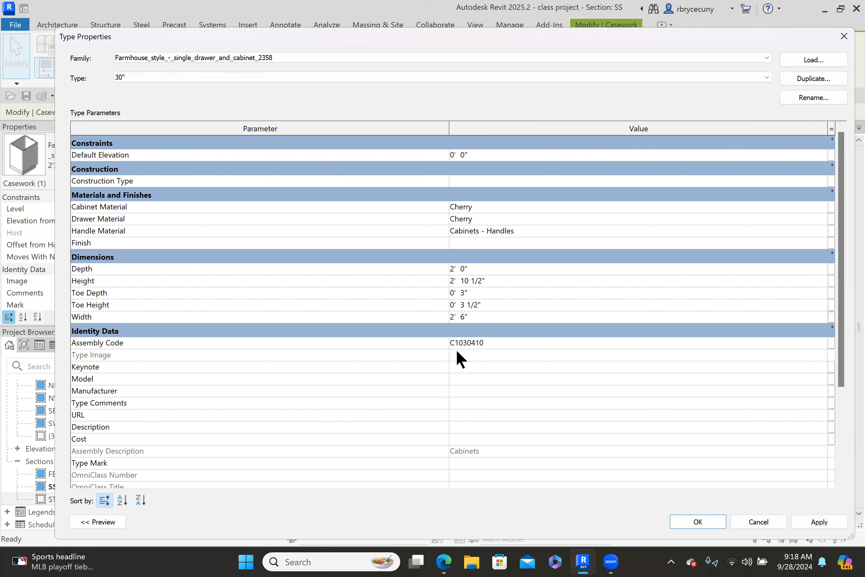
click(712, 522)
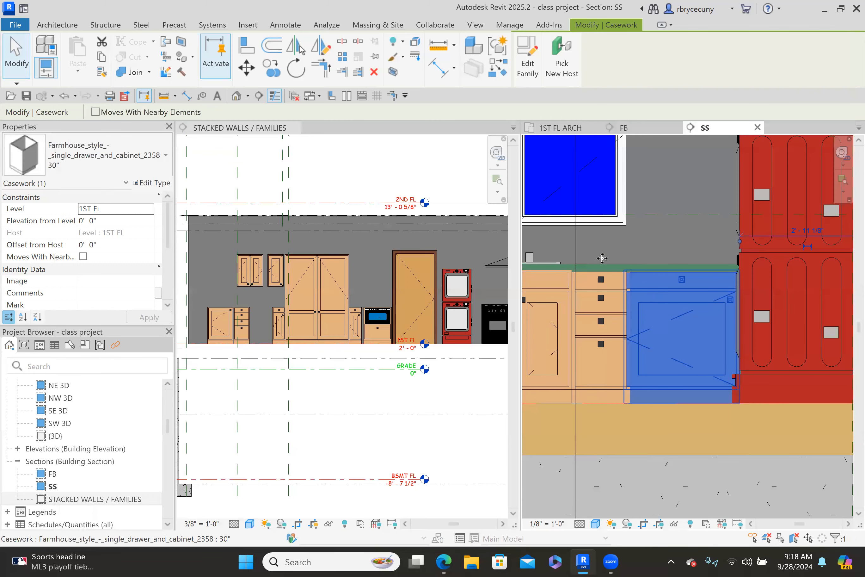
- Align the side of the 30" cabinet with the side of the adjacent four-drawer cabinet in the 1ST FL ARCH floor plan
scroll(601, 257, up, 5)
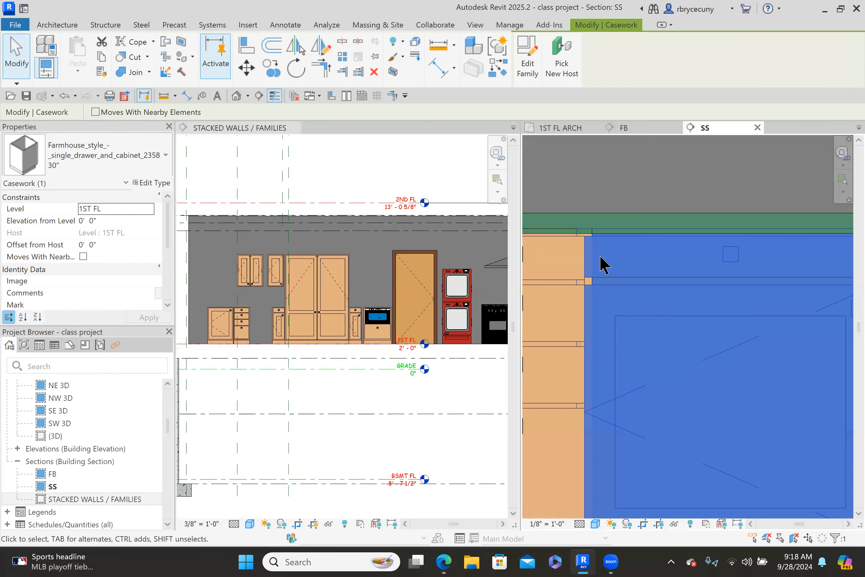
click(560, 128)
scroll(636, 298, up, 4)
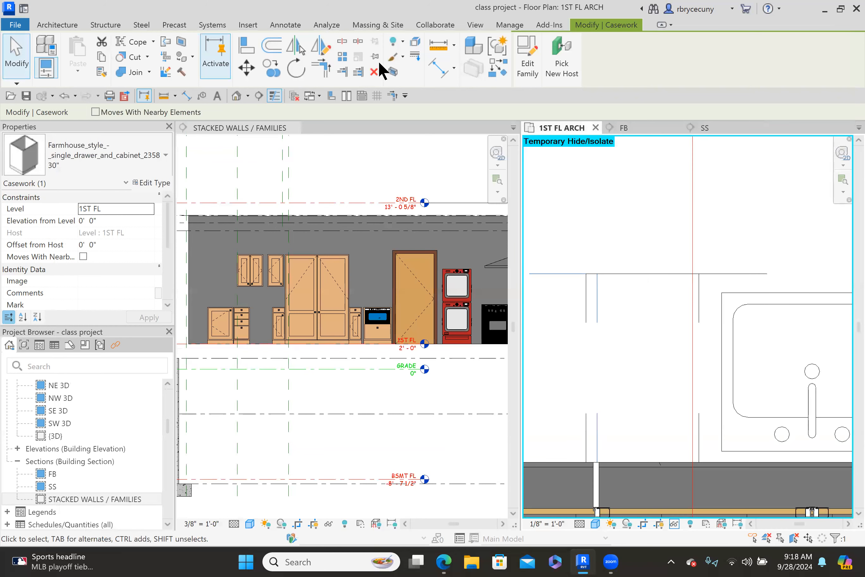
click(246, 45)
click(587, 303)
click(595, 307)
scroll(599, 316, down, 2)
scroll(607, 318, down, 3)
middle_drag(632, 325, 644, 315)
key(Escape)
key(Escape)
- Reopen the SS section view from its section line after checking the cabinet corner in the floor plan
scroll(558, 311, up, 2)
scroll(558, 313, up, 2)
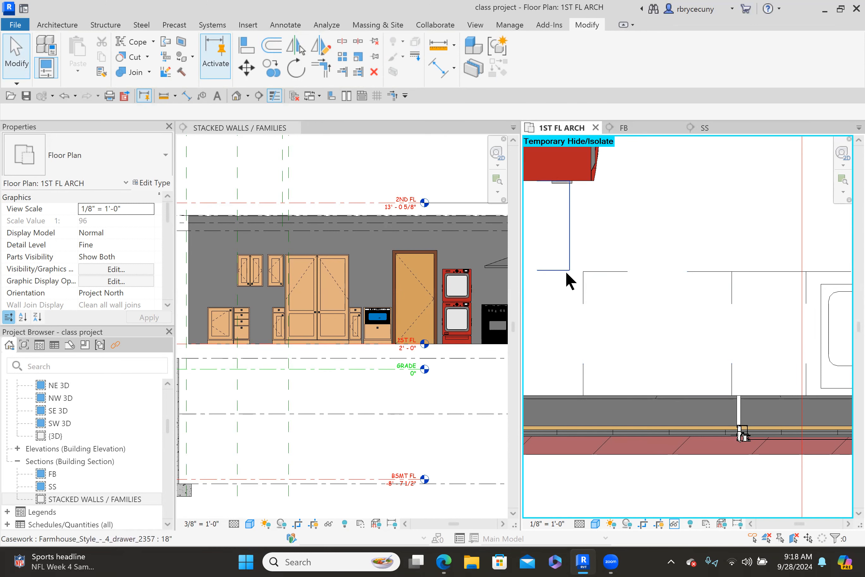
scroll(560, 312, down, 3)
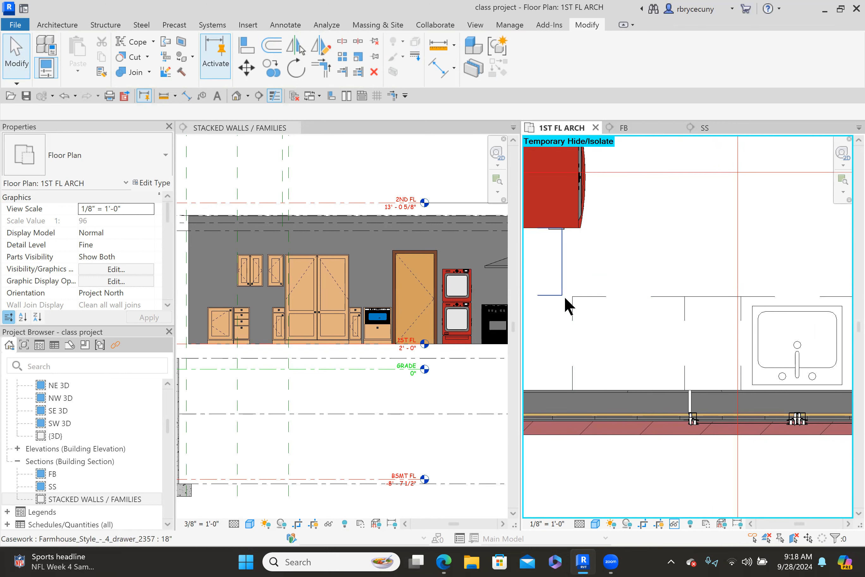
scroll(565, 296, down, 2)
scroll(568, 298, up, 2)
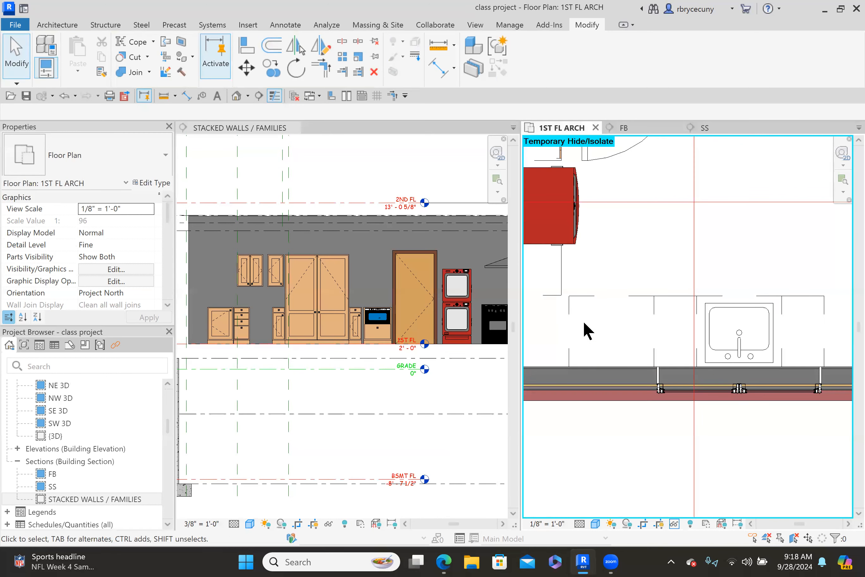
scroll(562, 298, down, 2)
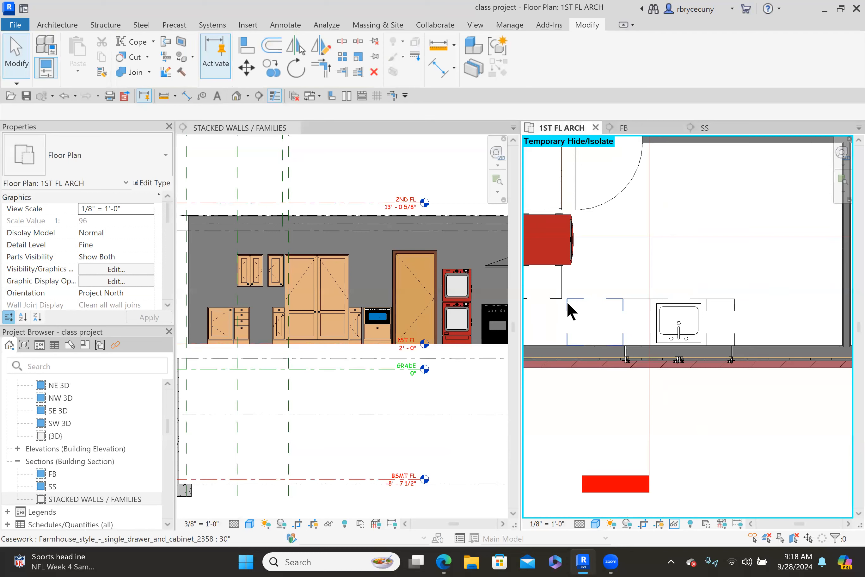
click(618, 245)
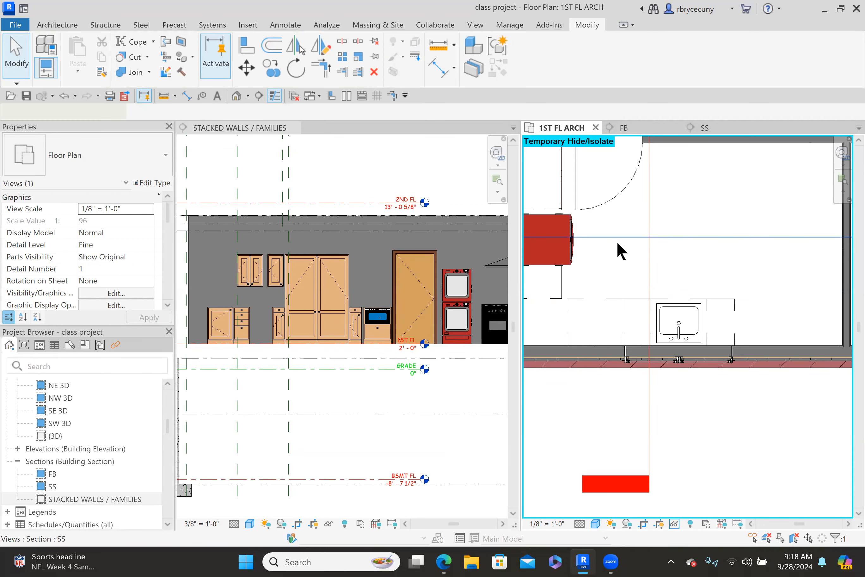
right_click(617, 245)
click(644, 256)
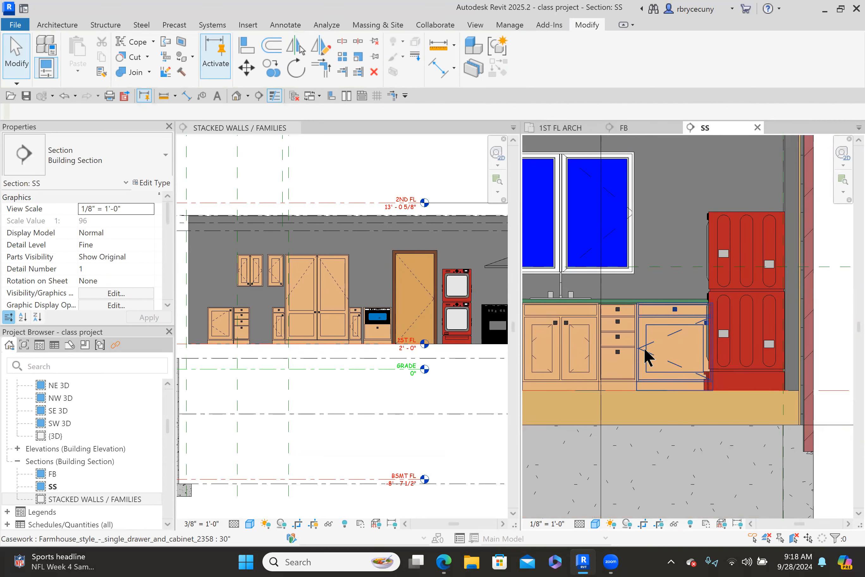
- Flip the 30" single-drawer cabinet's hand in the 1ST FL ARCH floor plan and return to the SS section view
click(658, 333)
click(563, 128)
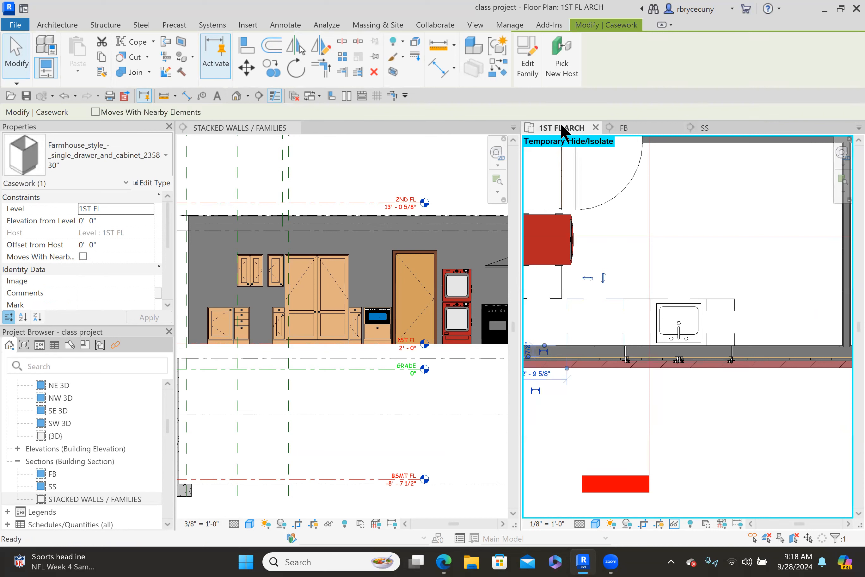
click(586, 278)
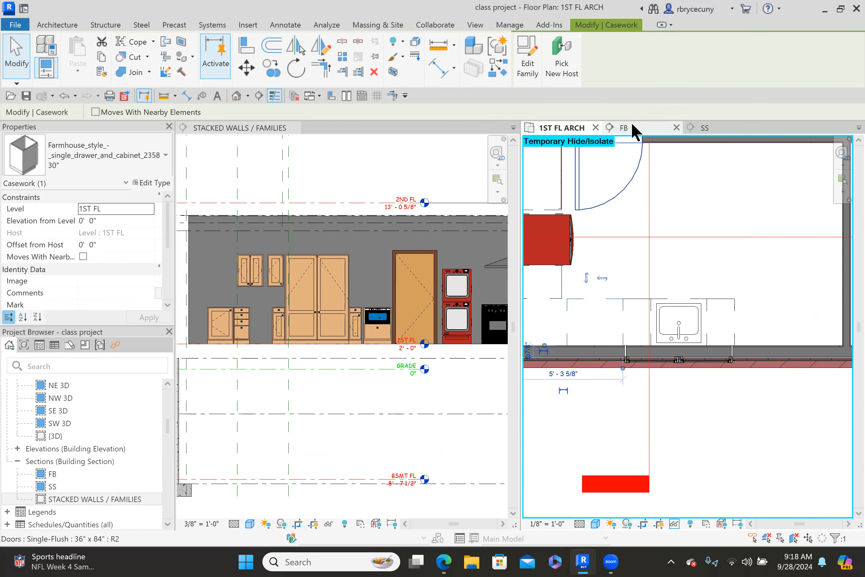
click(709, 128)
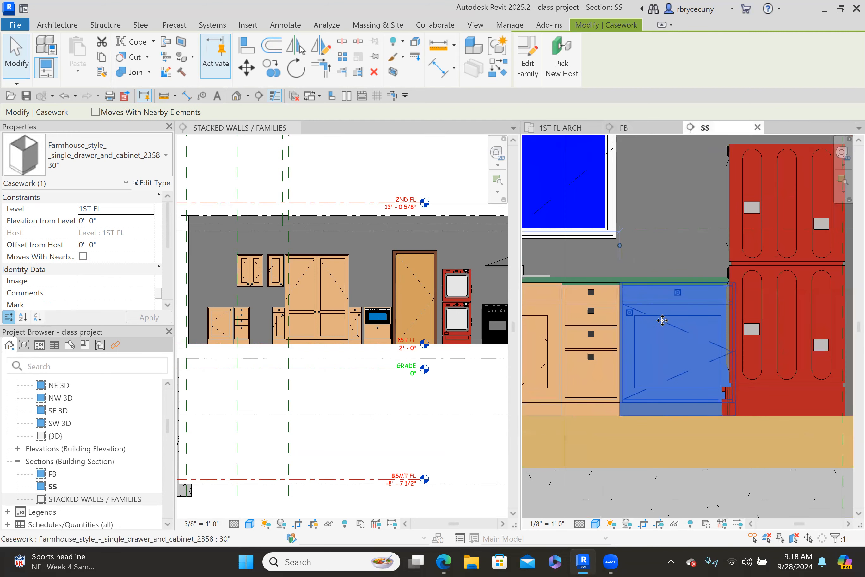
- Mirror a copy of the 30" cabinet about the centre of the undersink double-door cabinet in the SS section
scroll(684, 326, down, 1)
scroll(684, 327, down, 1)
middle_drag(688, 335, 757, 329)
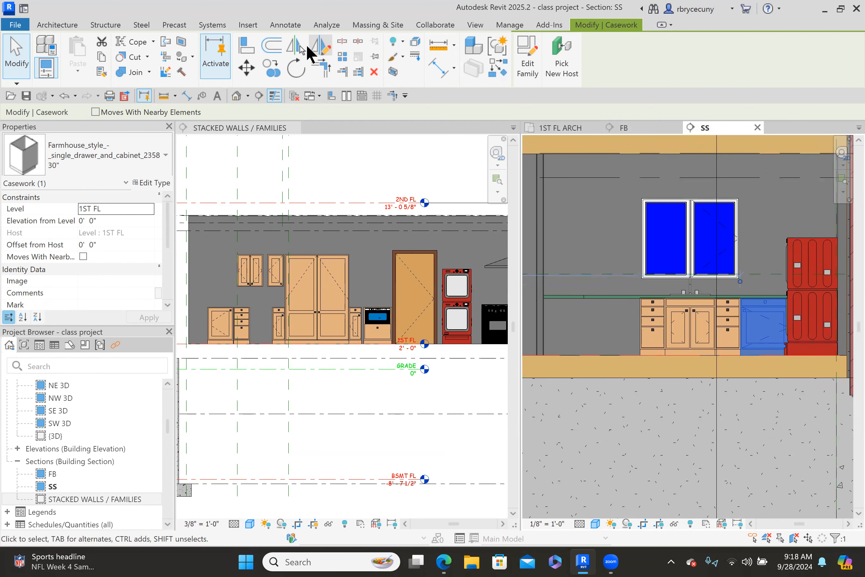
click(298, 46)
scroll(656, 320, up, 4)
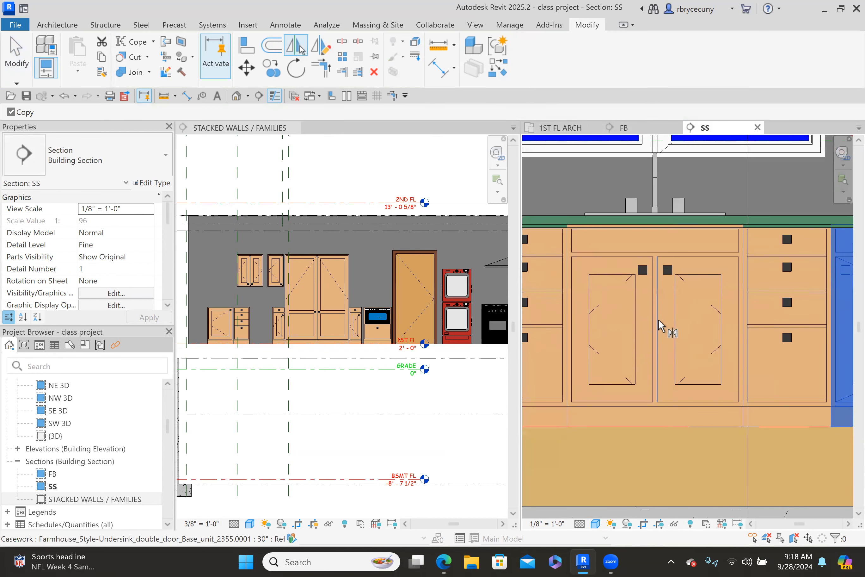
click(656, 320)
scroll(656, 320, down, 4)
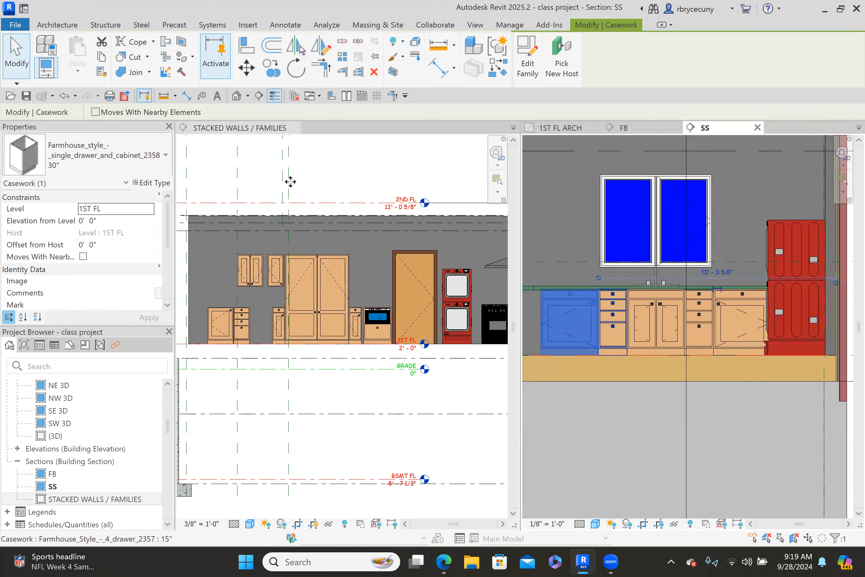
click(11, 66)
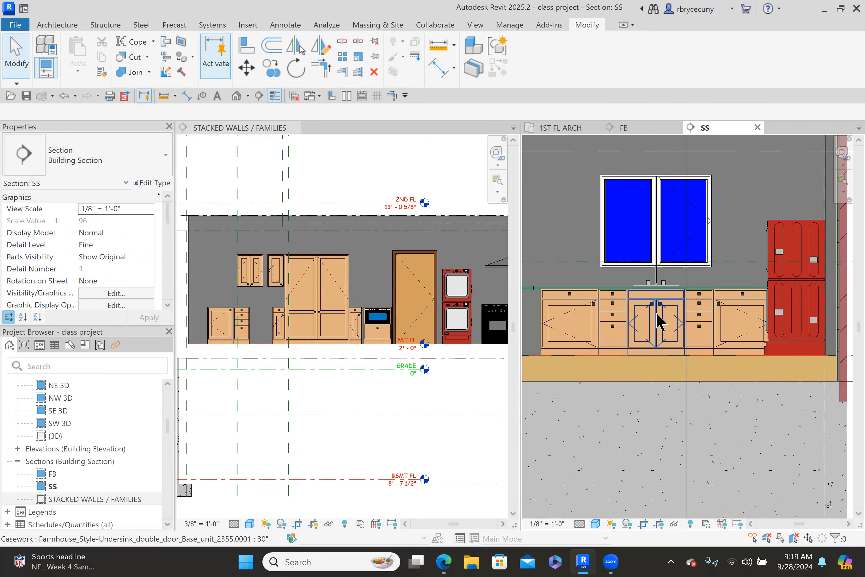
- Measure the horizontal distance from the countertop joint to the outer side of the mirrored 30" cabinet
scroll(687, 317, up, 1)
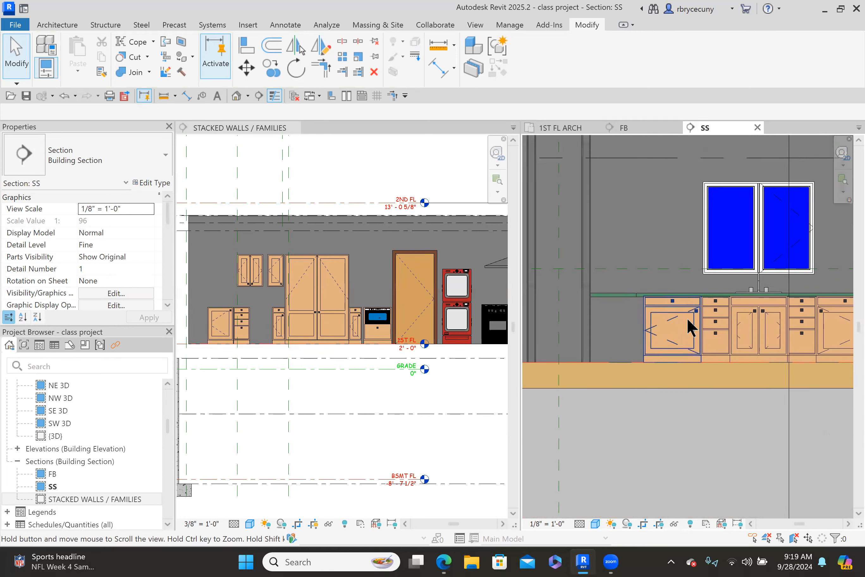
scroll(618, 306, up, 1)
scroll(618, 306, up, 2)
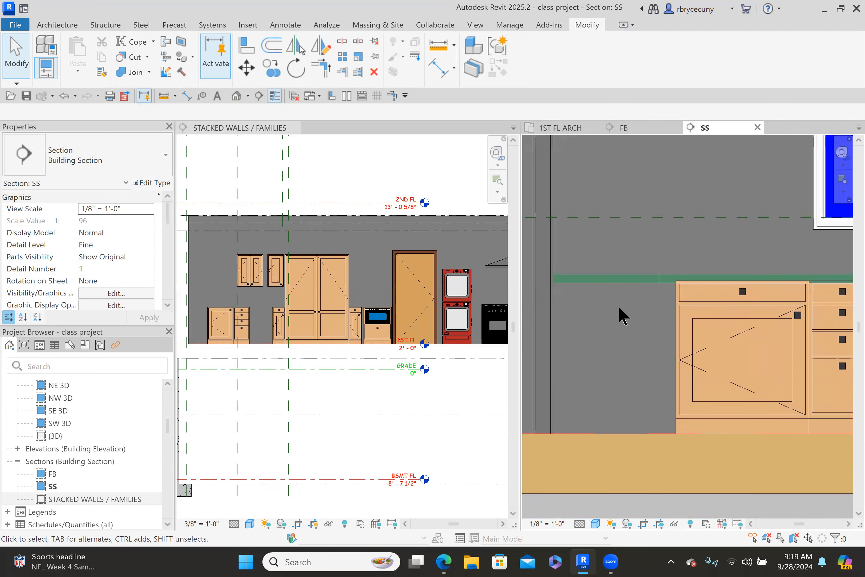
scroll(657, 278, up, 1)
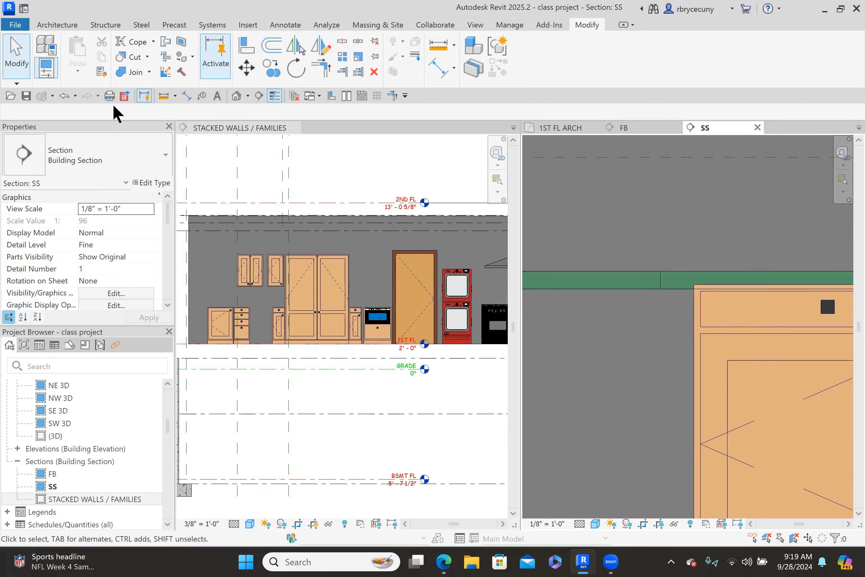
click(164, 97)
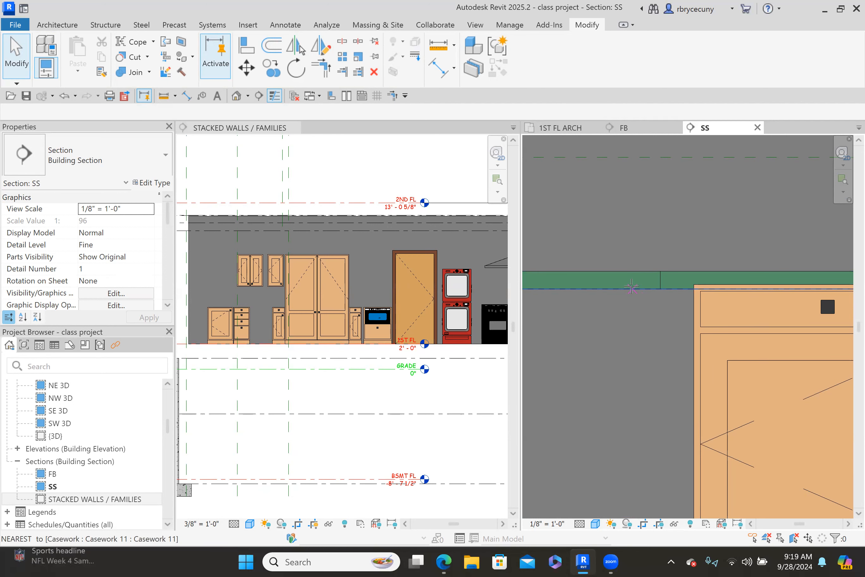
click(660, 288)
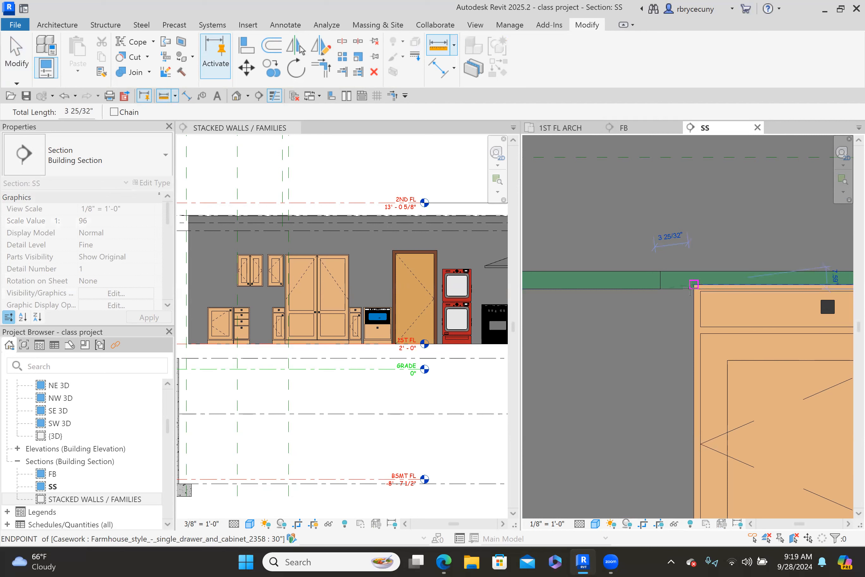
scroll(689, 288, up, 3)
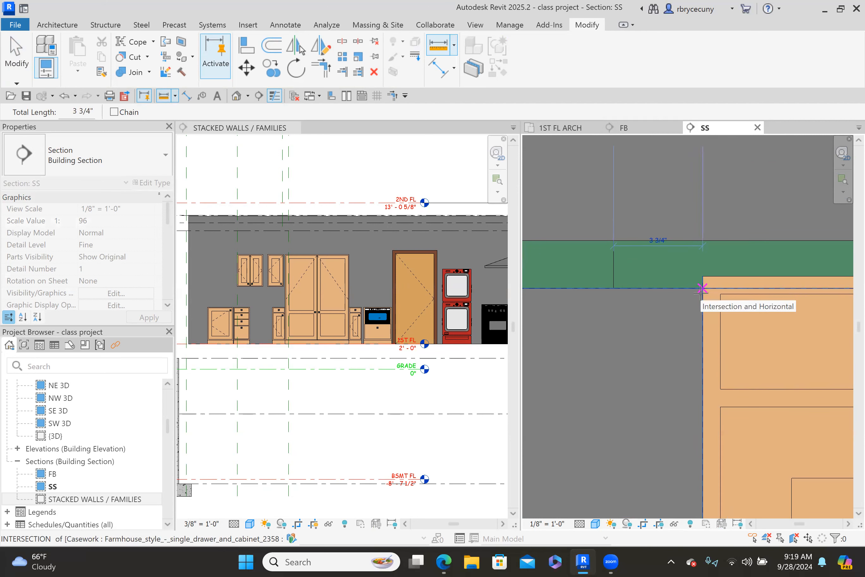
click(701, 293)
key(Escape)
key(Escape)
- In the 1ST FL ARCH floor plan, move the FB section line so it runs between the sink and the interior partition wall
scroll(562, 402, down, 5)
middle_drag(620, 402, 673, 363)
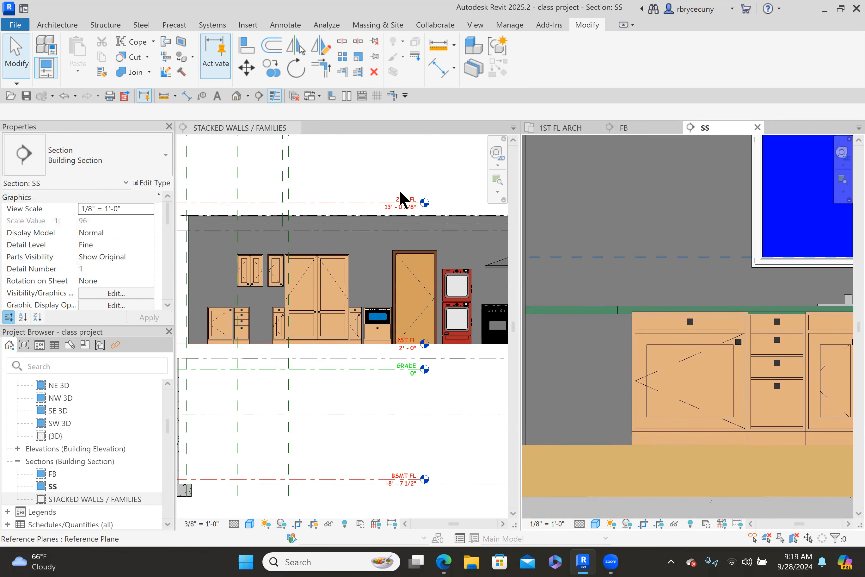
click(559, 128)
scroll(647, 326, down, 3)
middle_drag(710, 354, 676, 369)
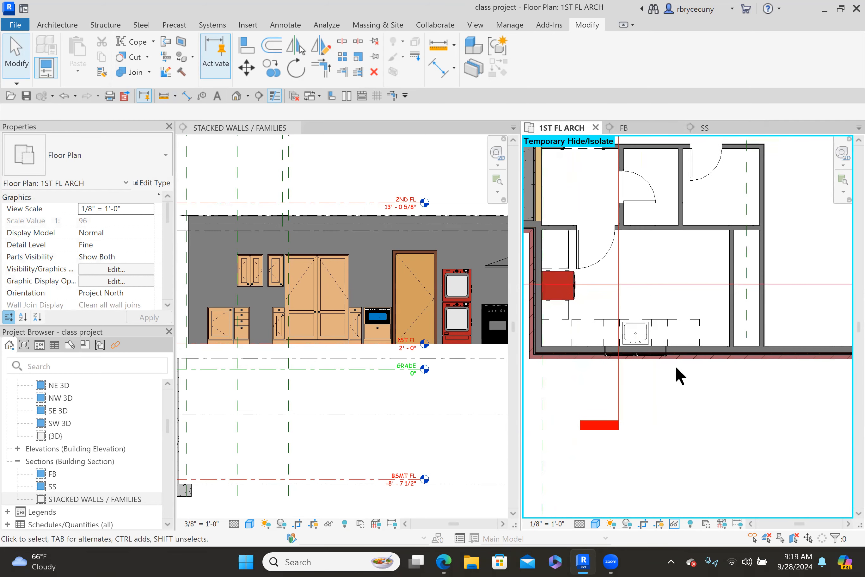
click(616, 400)
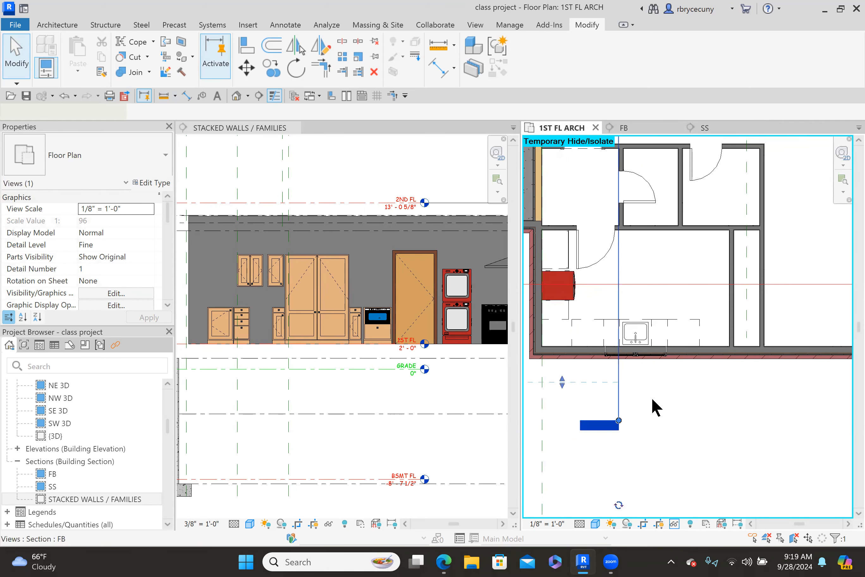
drag(674, 401, 673, 399)
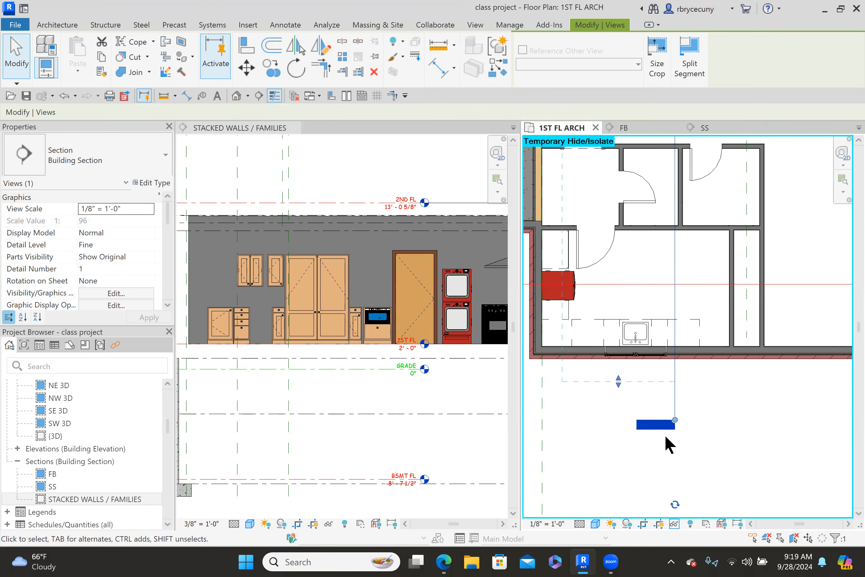
- Flip the FB section so it looks toward the interior partition wall beside the sink run
scroll(664, 434, down, 3)
middle_drag(667, 146, 662, 251)
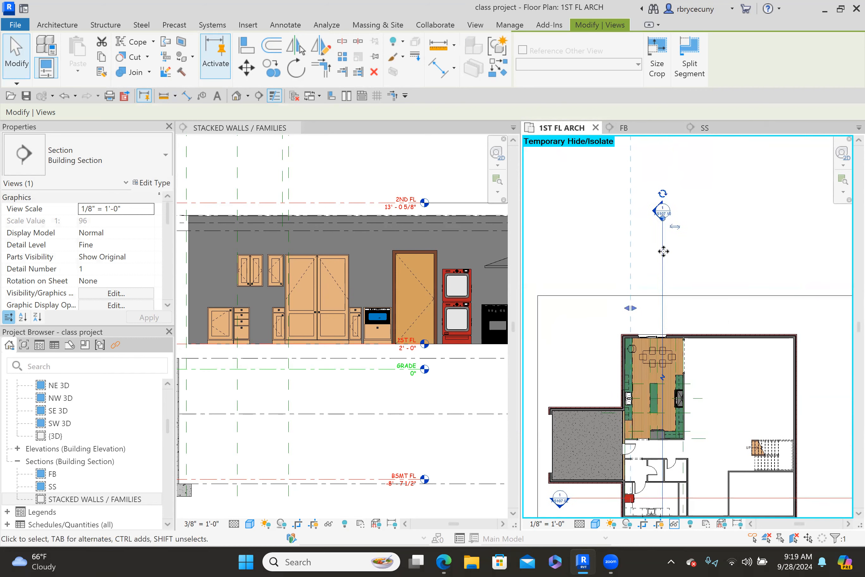
click(674, 227)
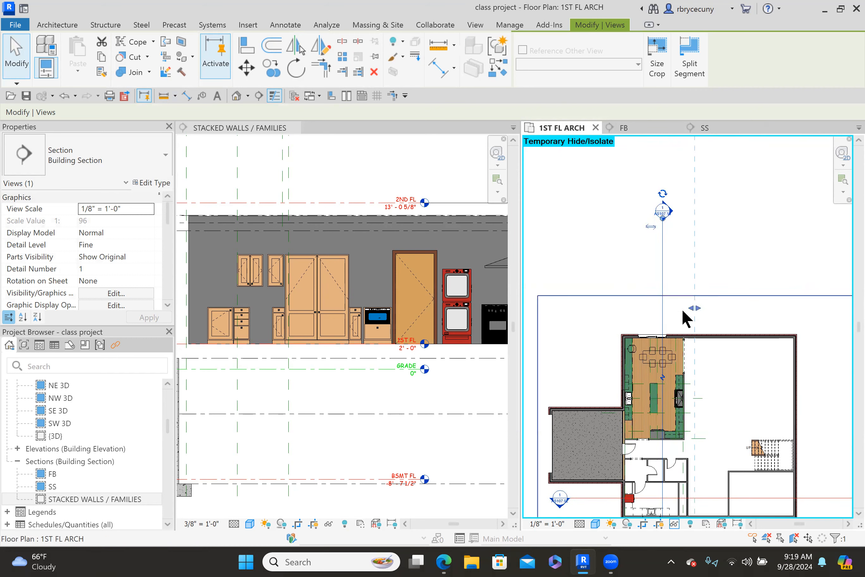
right_click(658, 272)
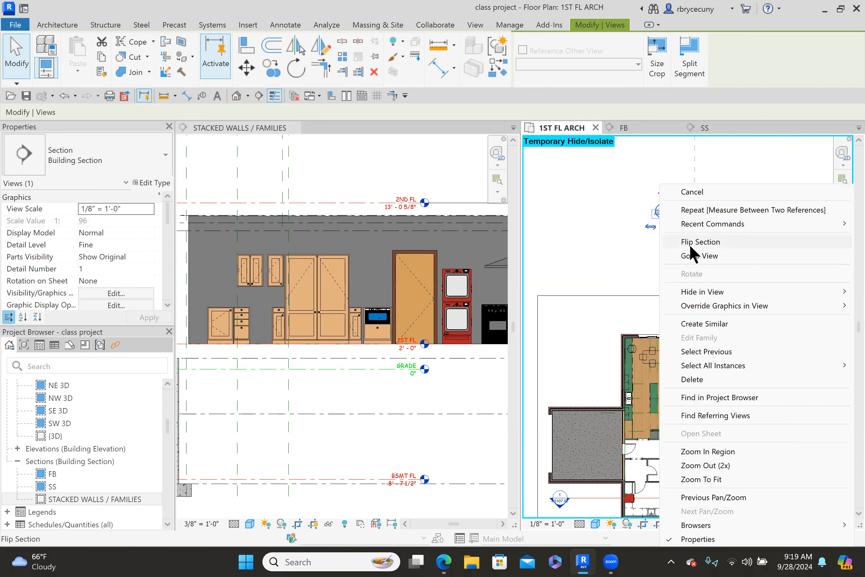
click(599, 237)
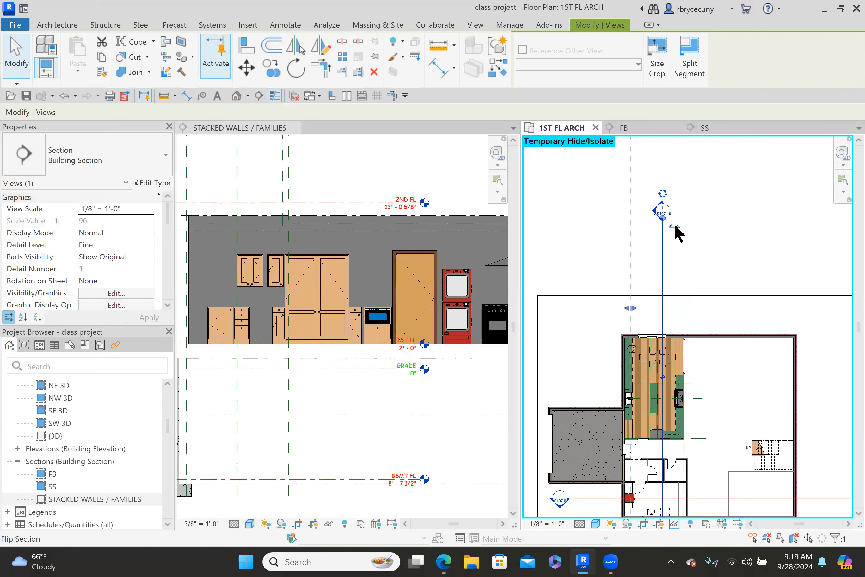
middle_drag(683, 280, 665, 242)
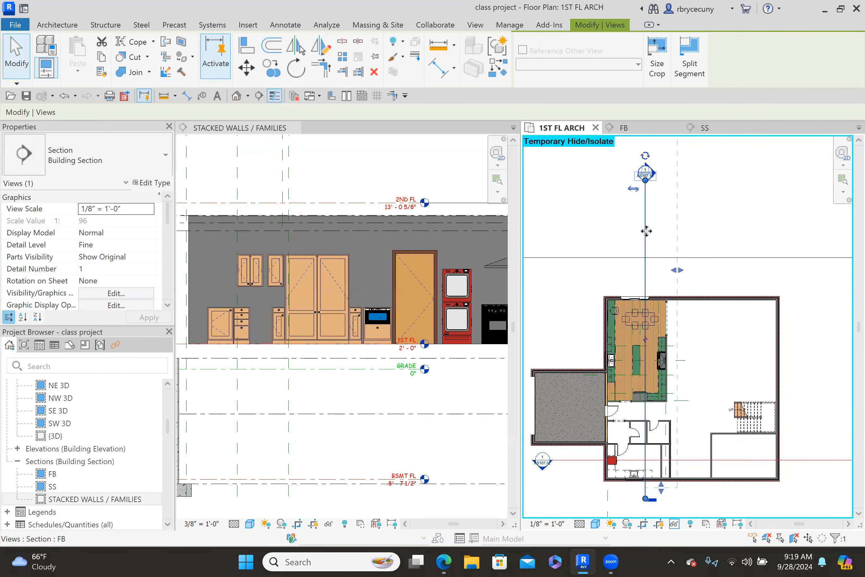
- Open the FB section view from its section line and examine the 30" cabinet under the countertop at the exterior wall
right_click(646, 232)
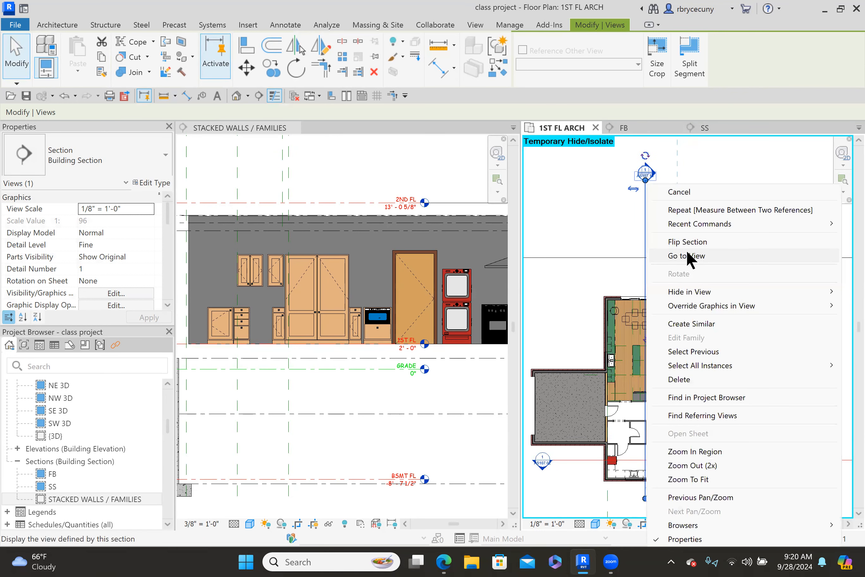
click(687, 254)
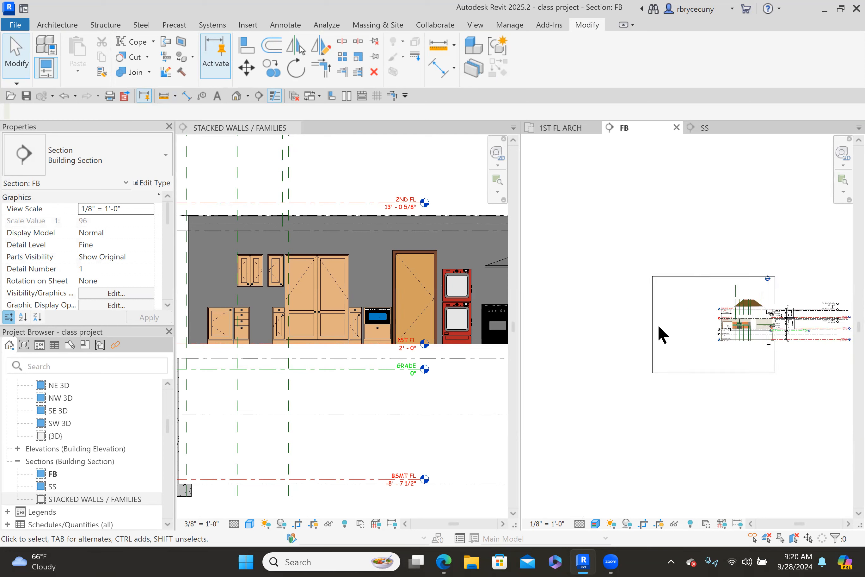
scroll(716, 322, up, 2)
scroll(715, 322, up, 2)
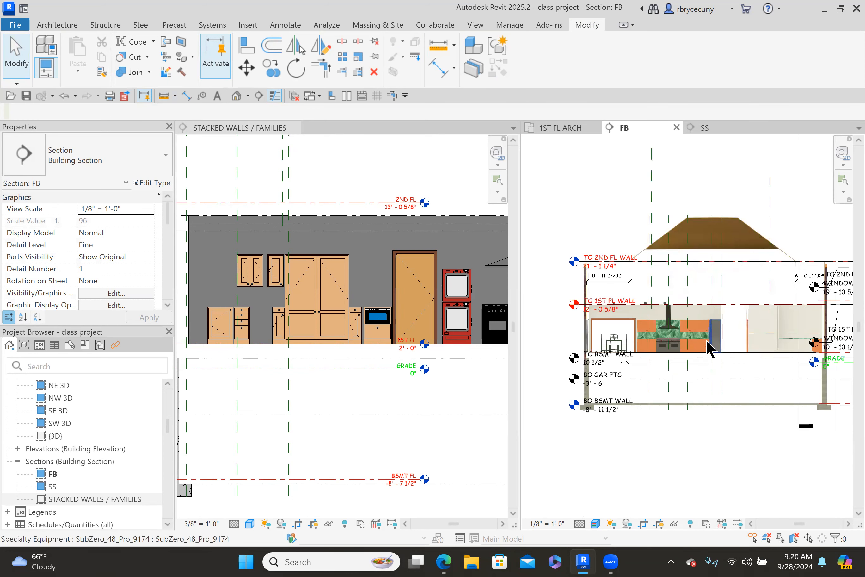
scroll(827, 349, up, 6)
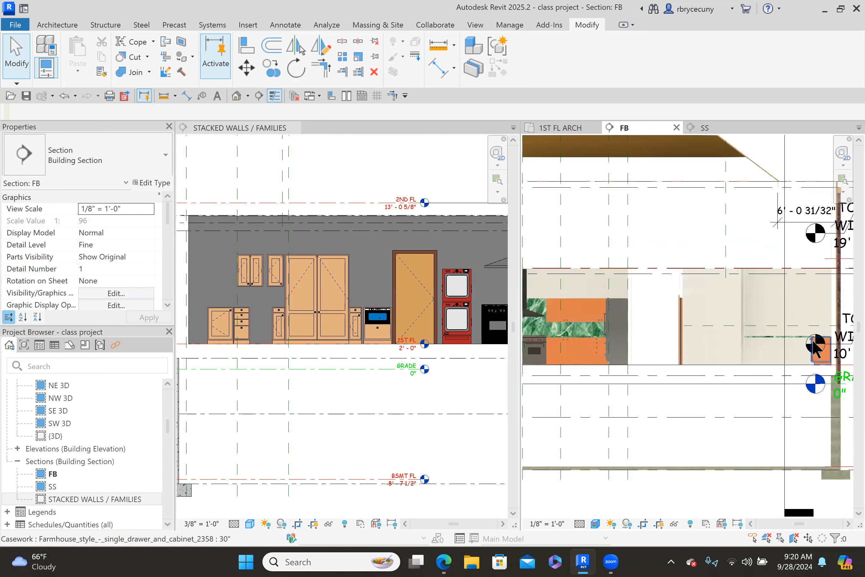
scroll(751, 350, down, 3)
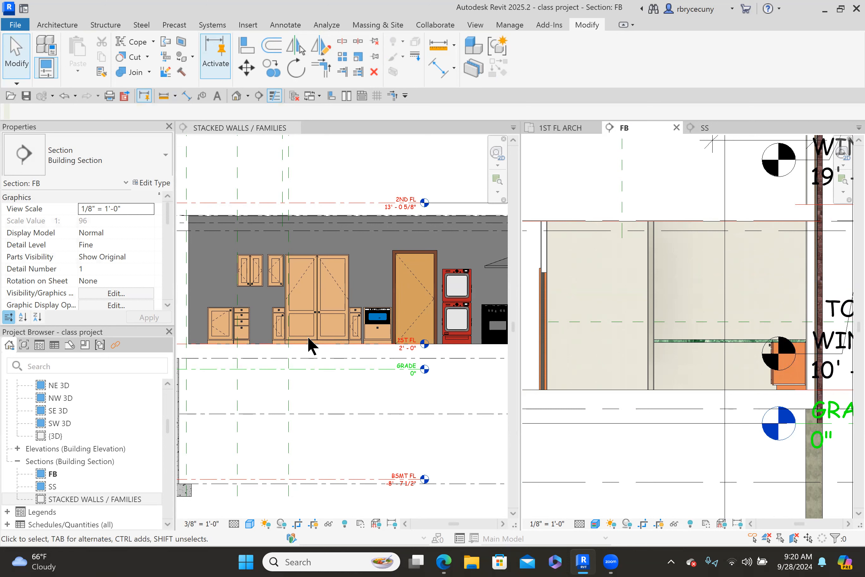
- Place another 15" four-drawer cabinet from STACKED WALLS / FAMILIES in the 1ST FL ARCH plan, rotated with its back toward the partition wall
click(245, 326)
right_click(242, 316)
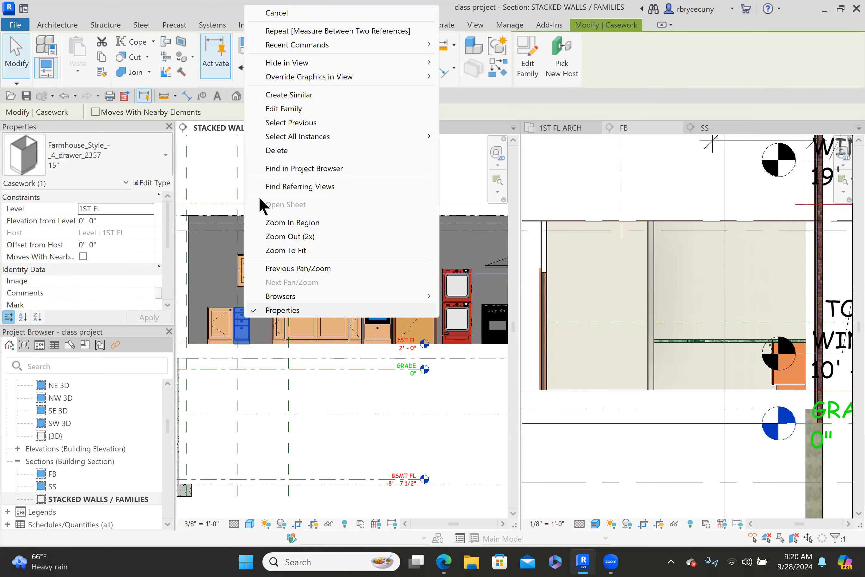
click(278, 94)
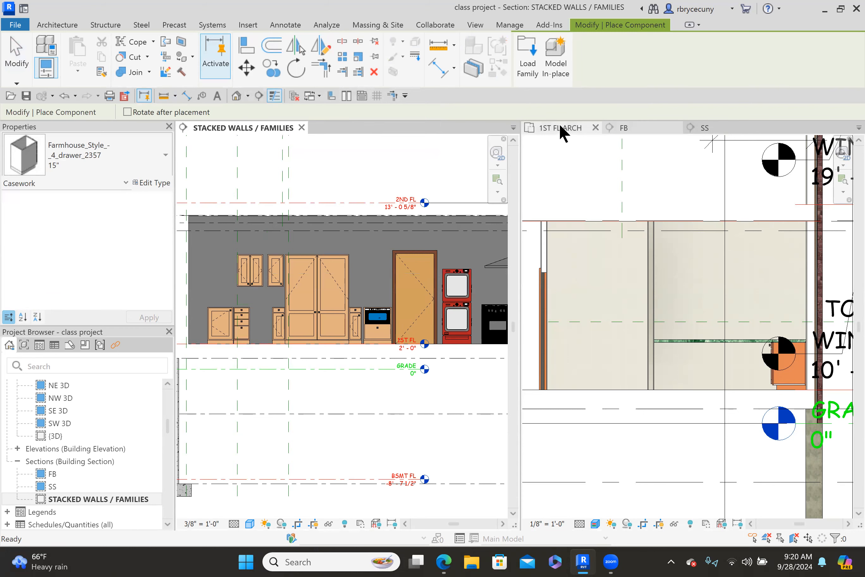
click(562, 128)
scroll(662, 249, up, 5)
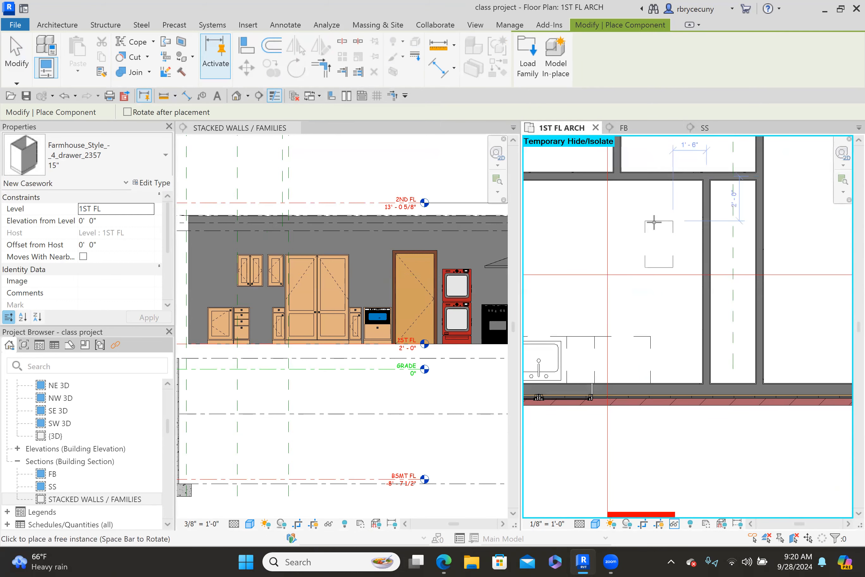
key(space)
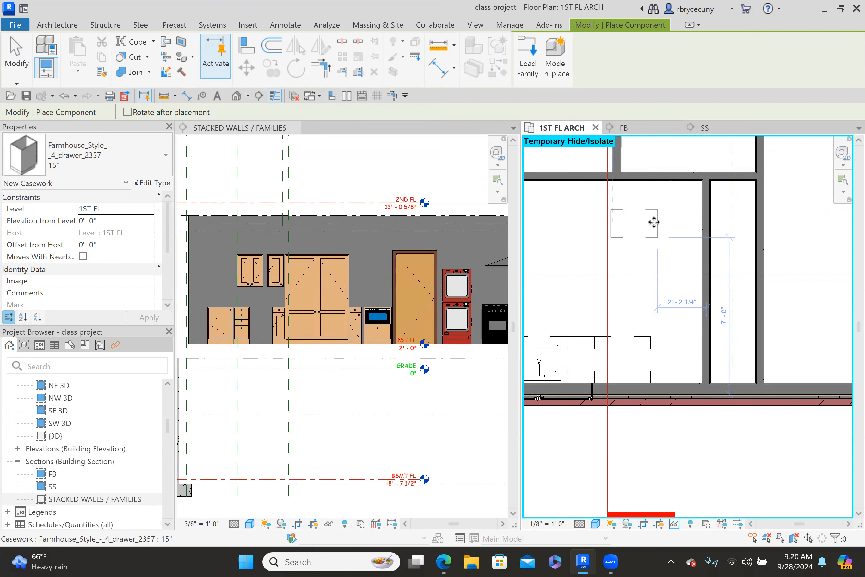
click(652, 223)
key(Escape)
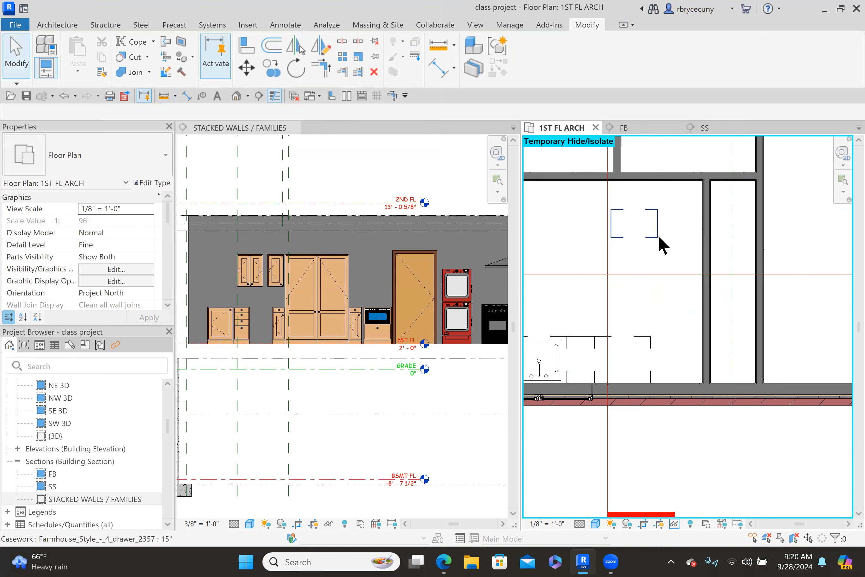
- Change the newly placed four-drawer cabinet to the 36" type
click(659, 237)
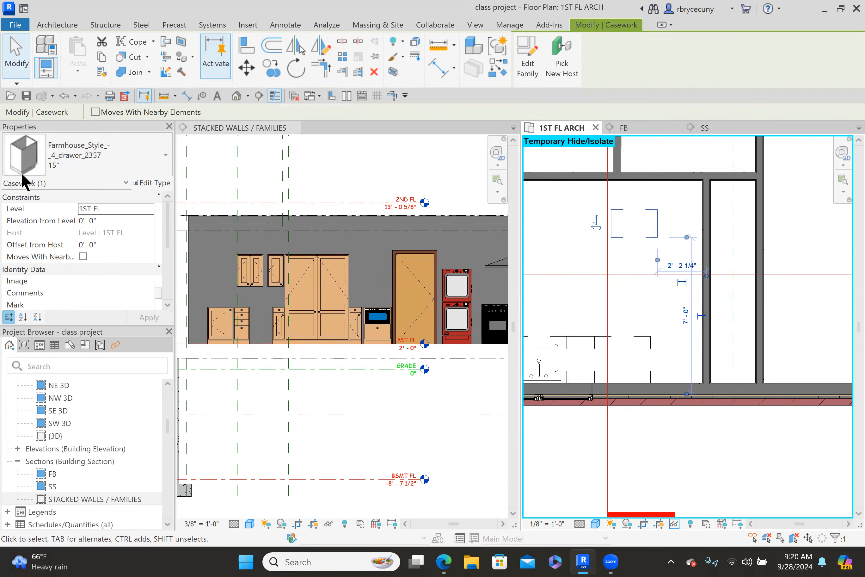
click(74, 146)
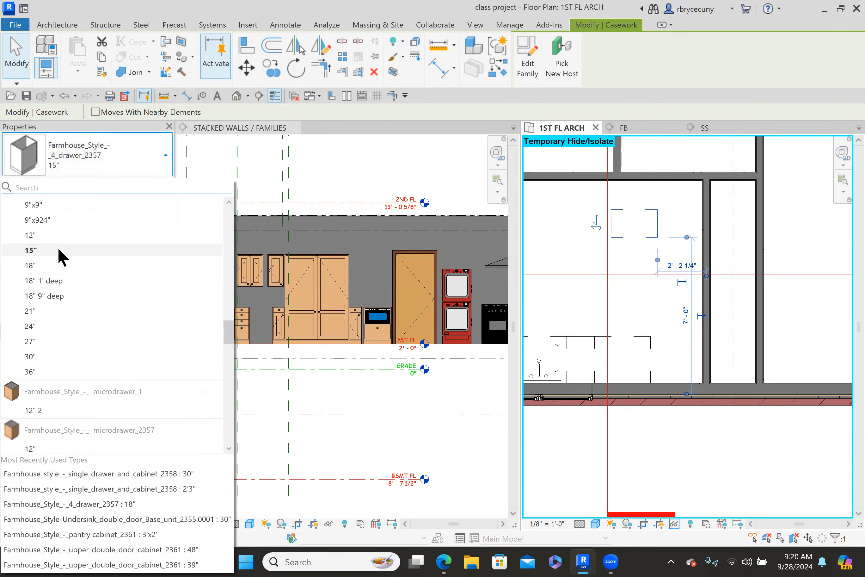
click(32, 370)
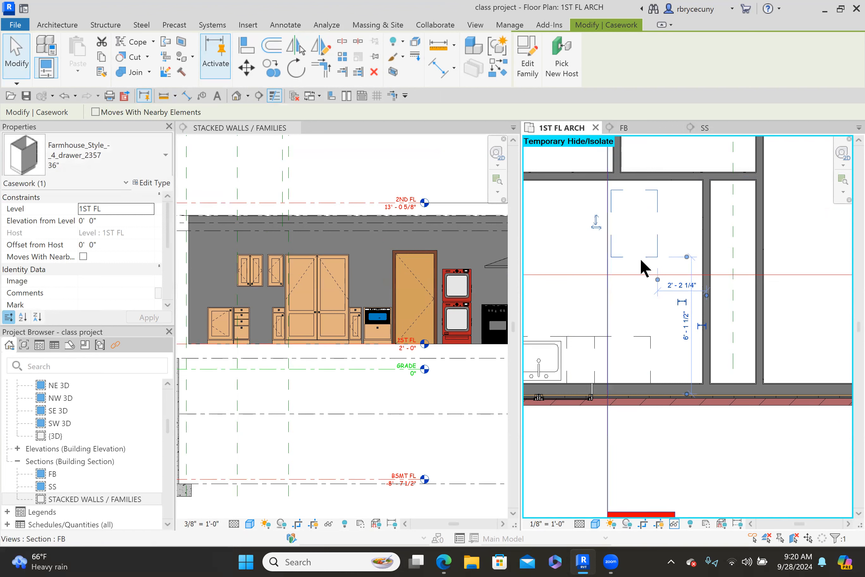
- Align the 36" drawer cabinet's back with the partition wall and its side with the front of the sink-wall cabinets
click(245, 48)
scroll(718, 227, up, 3)
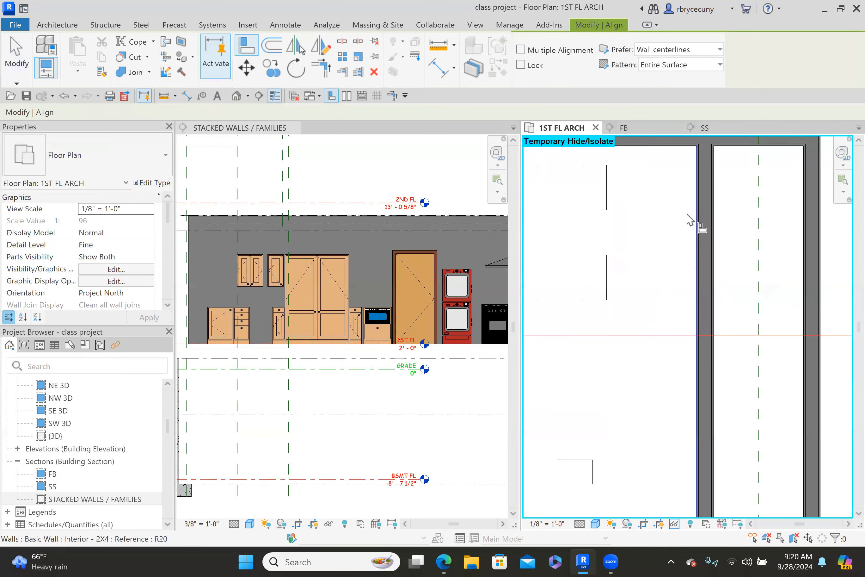
scroll(628, 290, down, 3)
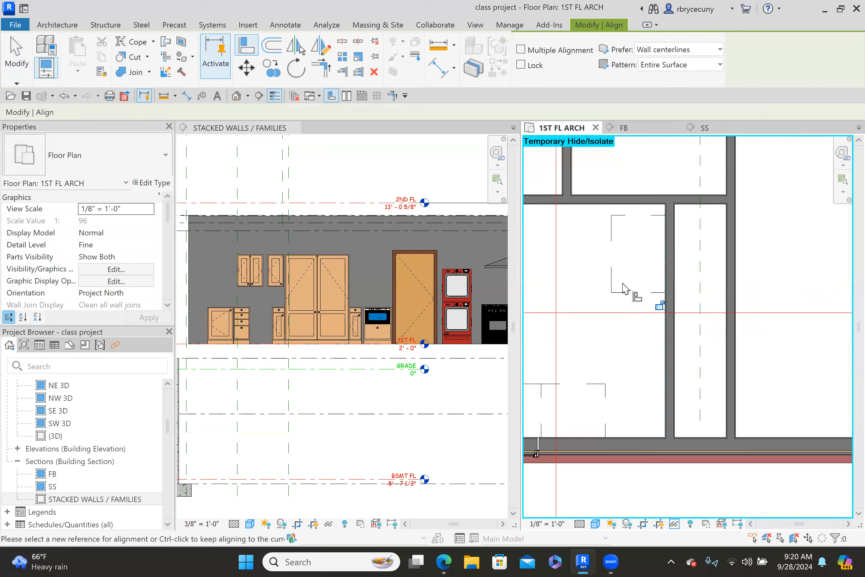
click(670, 309)
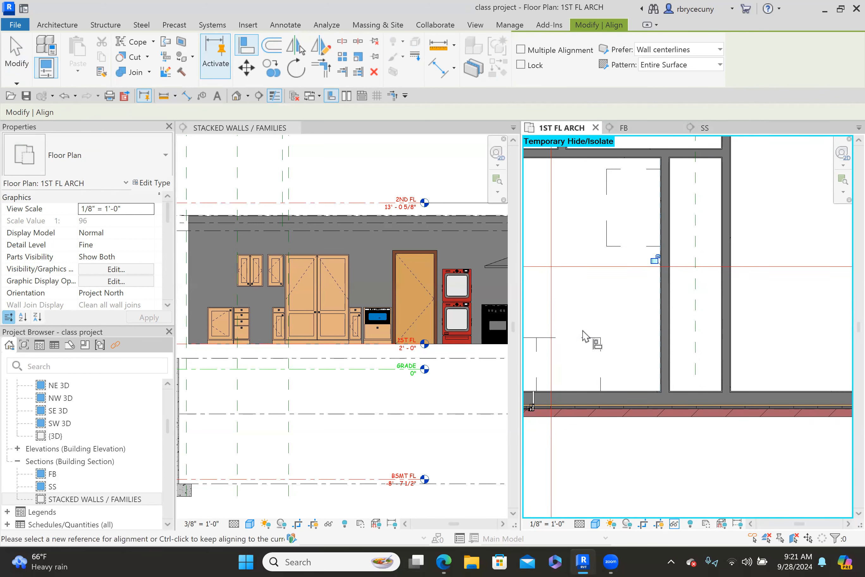
click(634, 246)
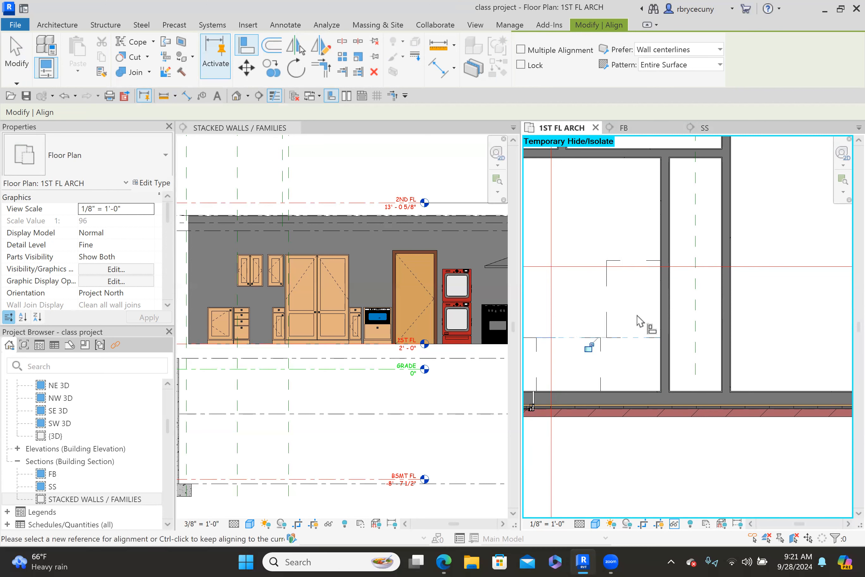
scroll(639, 324, down, 2)
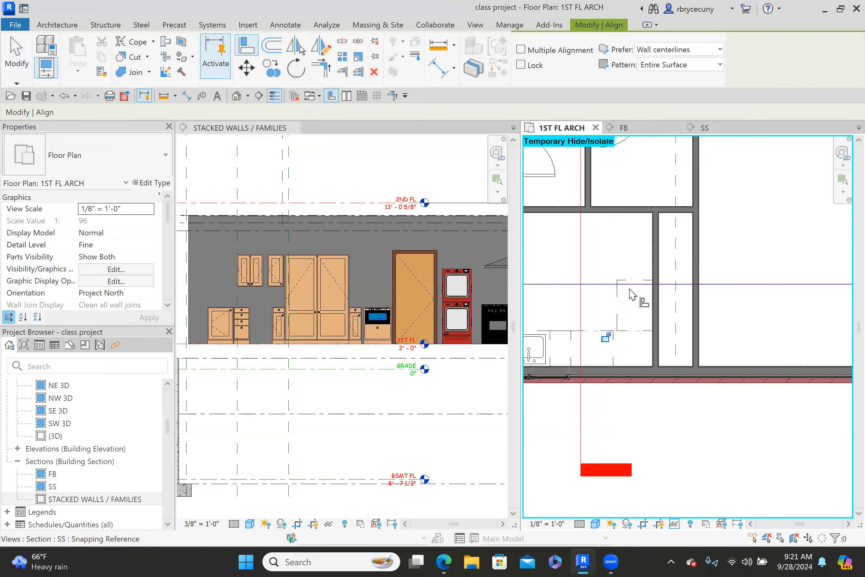
click(14, 57)
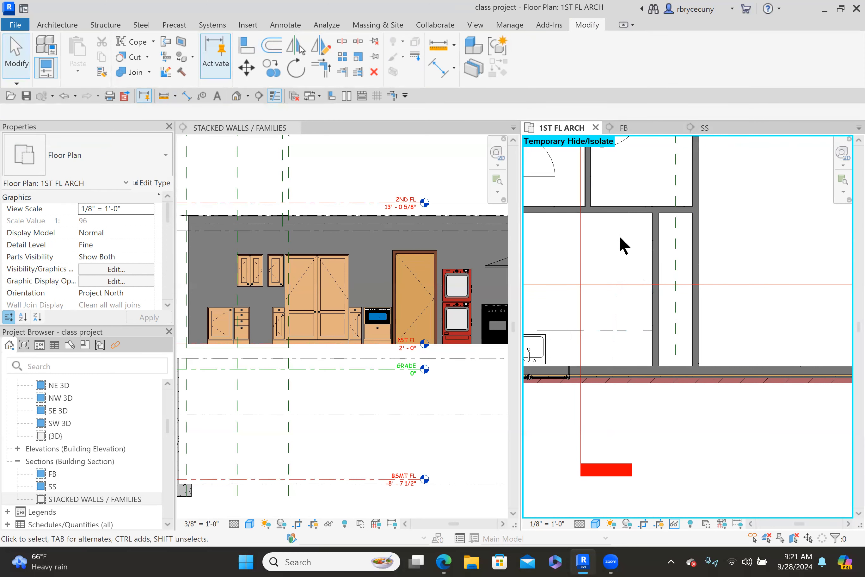
- Reopen the FB section view from its section line and examine how the 36" drawer cabinet sits beneath the countertop and beside the 30" cabinet
click(579, 240)
right_click(580, 240)
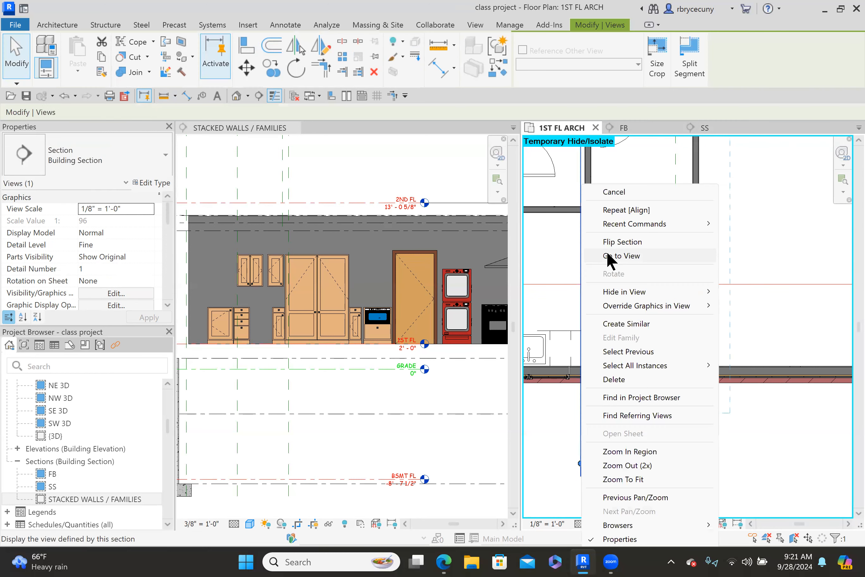
click(619, 256)
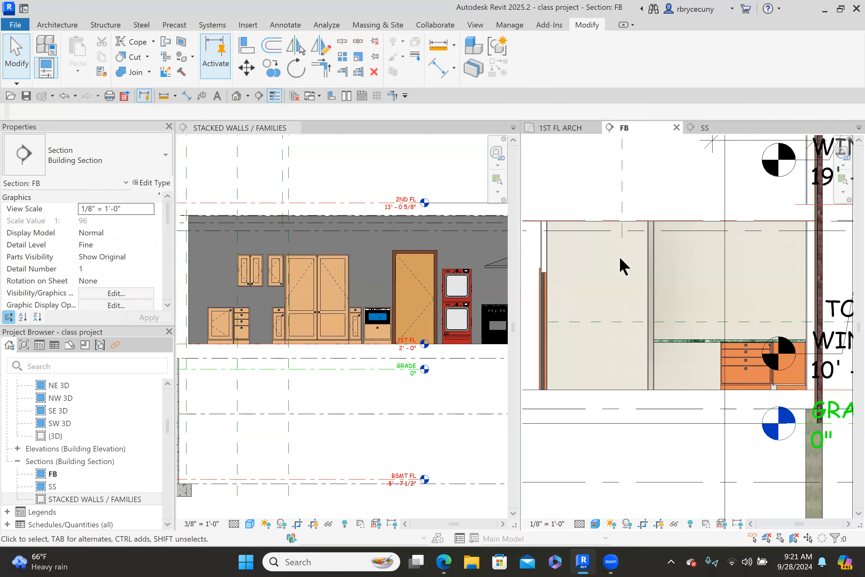
scroll(659, 350, up, 3)
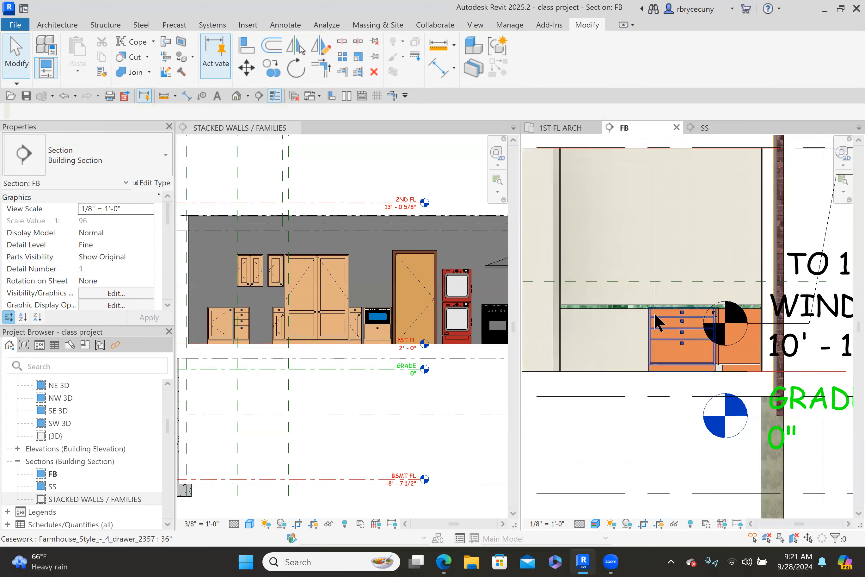
scroll(610, 308, up, 3)
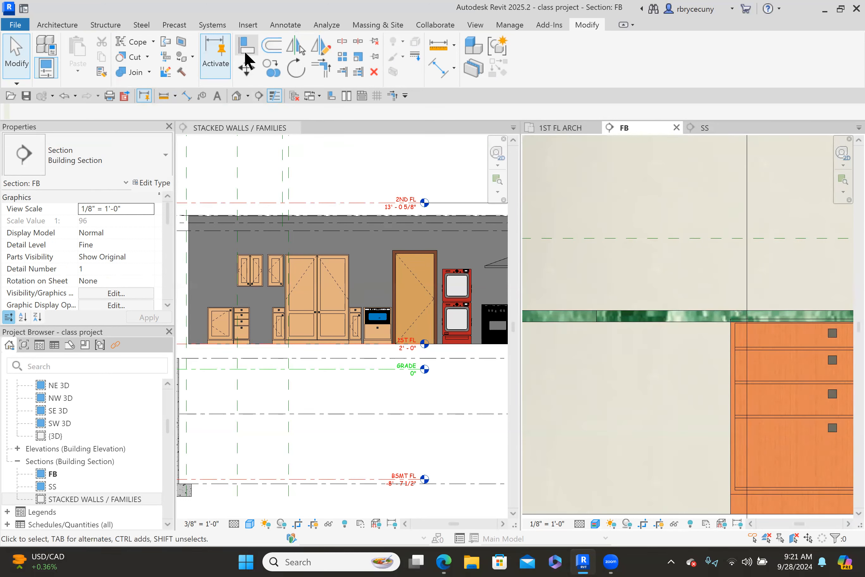
scroll(620, 339, down, 2)
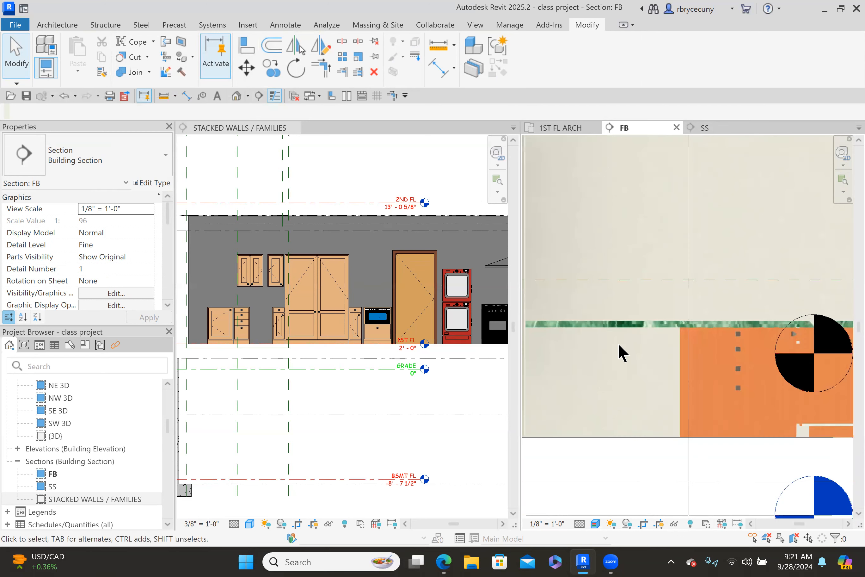
scroll(618, 345, down, 2)
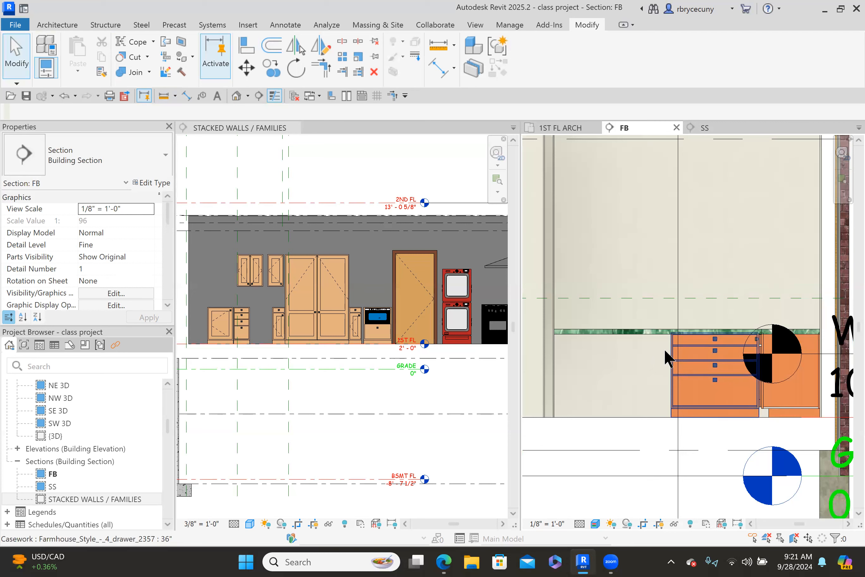
scroll(704, 332, up, 2)
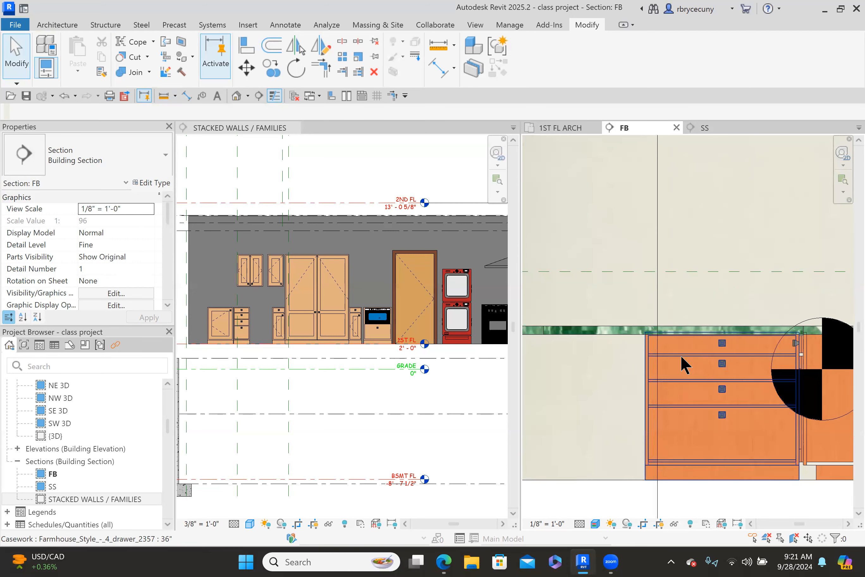
- Change the visual style of the FB section view to Hidden Line
middle_drag(701, 379, 764, 364)
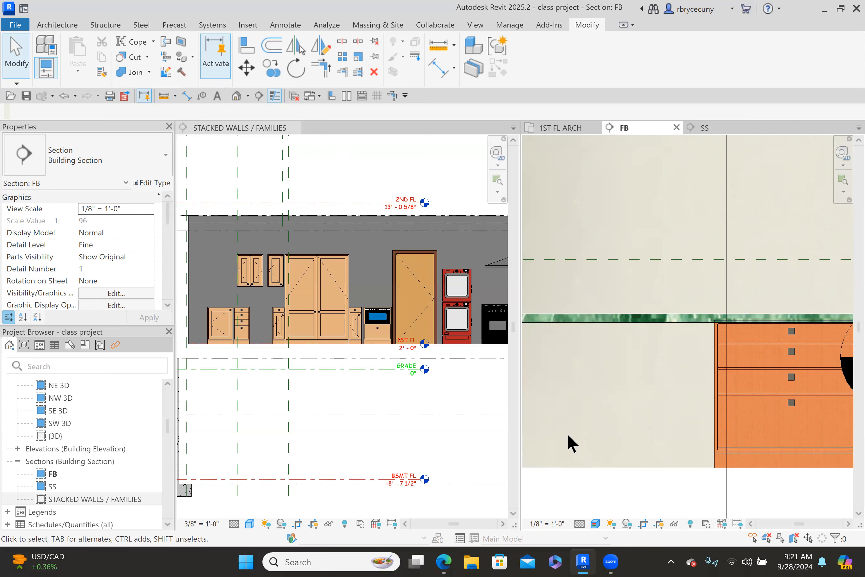
click(594, 523)
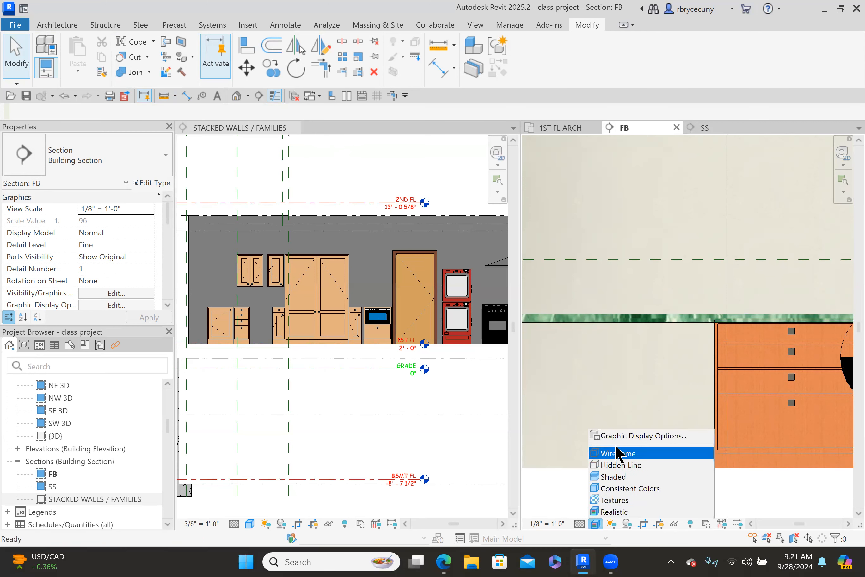
click(609, 464)
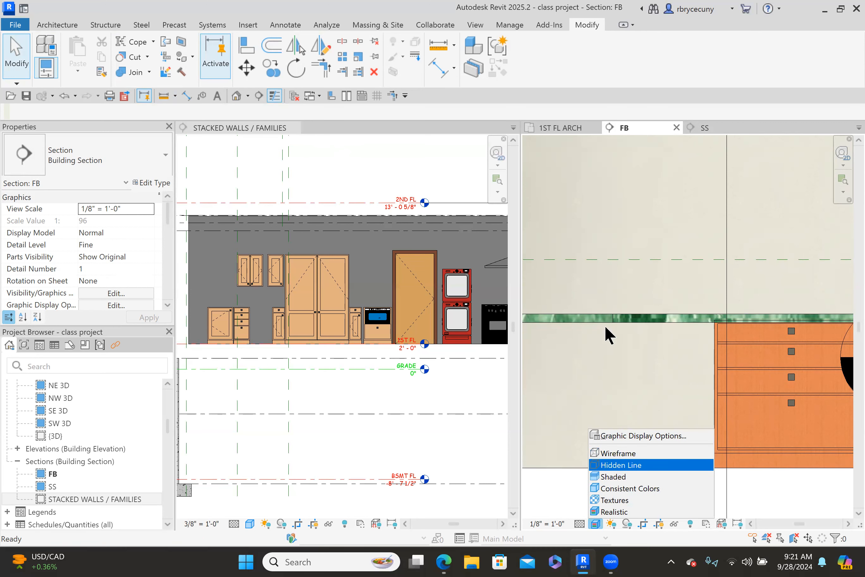
- Place an aligned dimension between the two vertical edges of the countertop run above the 36" drawer cabinet
click(186, 95)
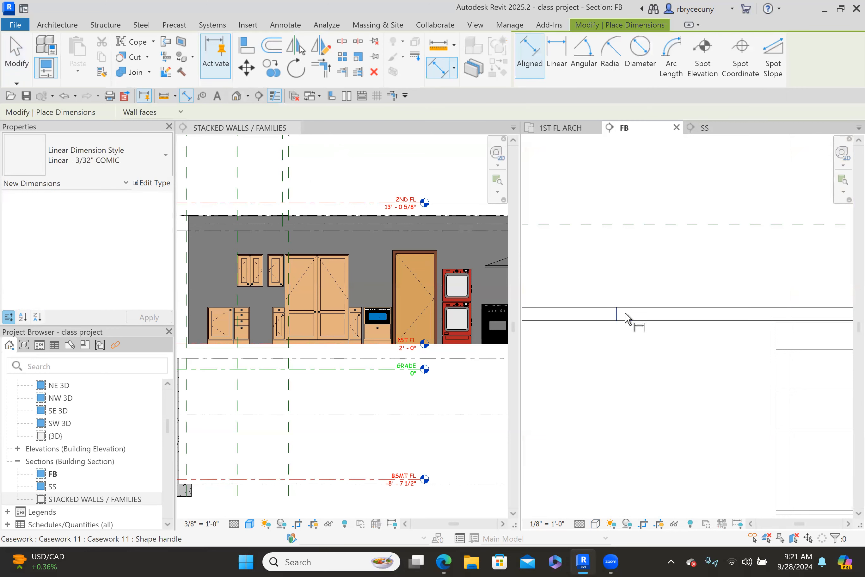
click(618, 319)
scroll(616, 348, up, 6)
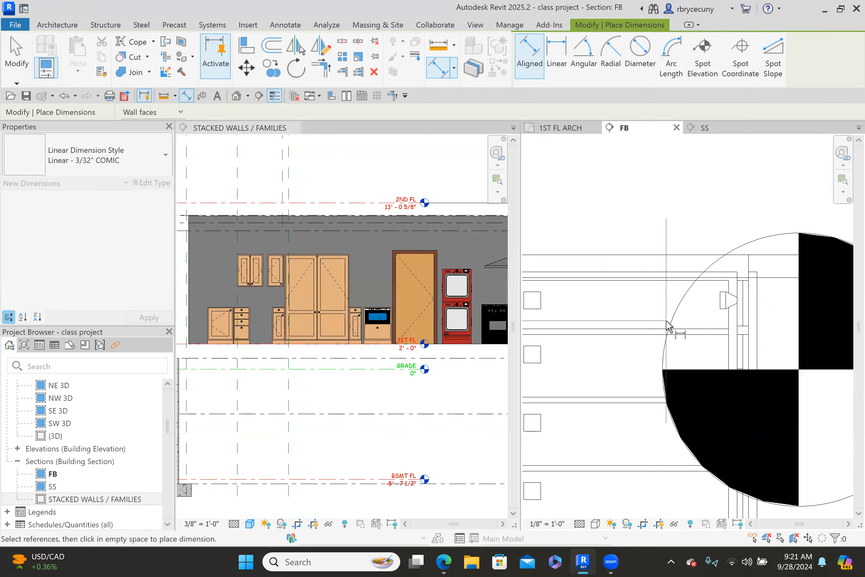
click(748, 263)
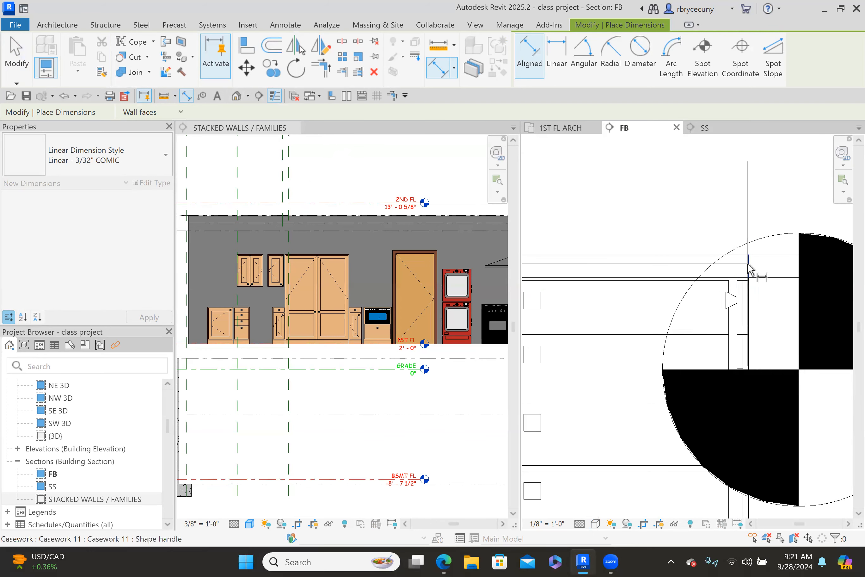
scroll(749, 256, down, 5)
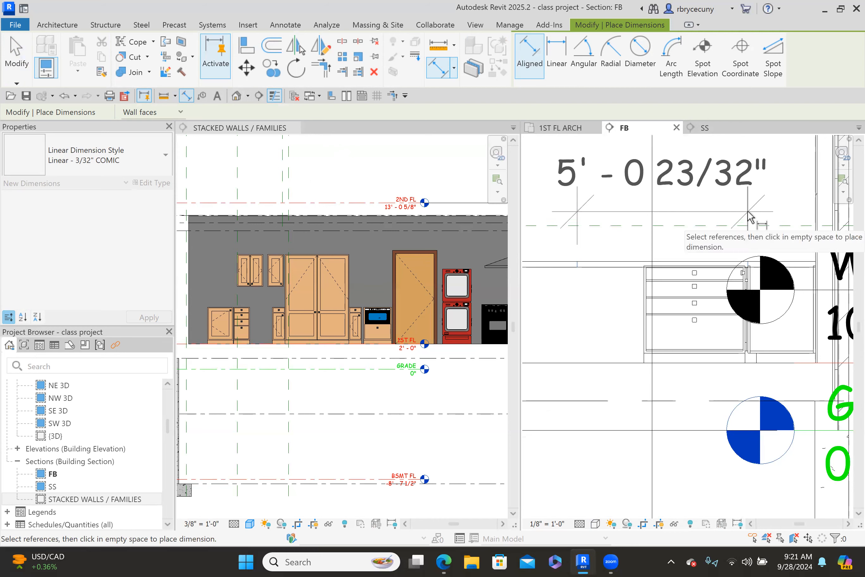
click(694, 223)
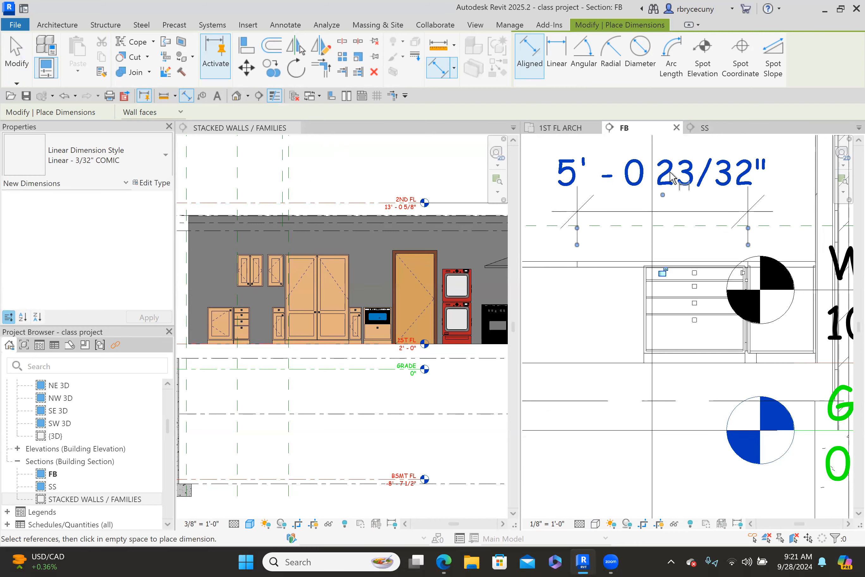
click(21, 54)
- Change the 36" four-drawer cabinet in the FB section to the 30" type and check its fit beneath the countertop
click(664, 315)
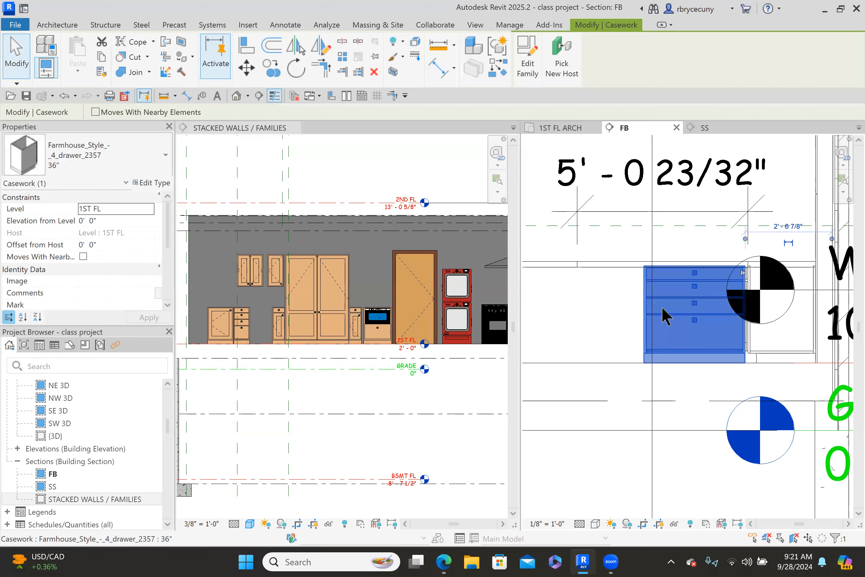
click(82, 156)
scroll(64, 322, up, 3)
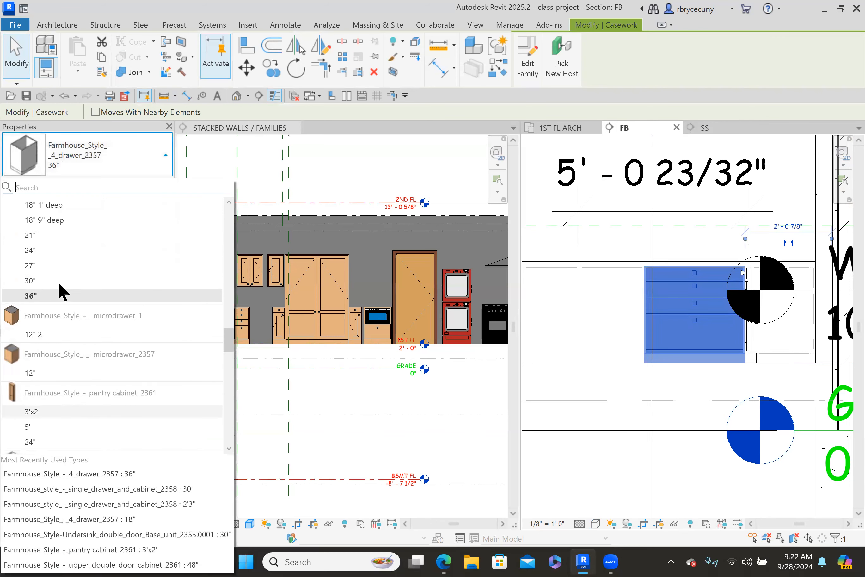
click(35, 286)
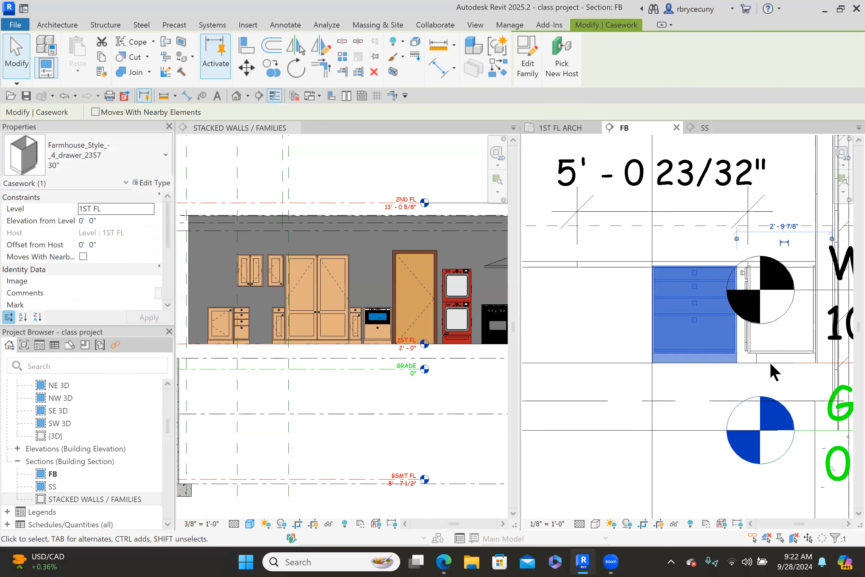
scroll(758, 326, up, 4)
middle_drag(751, 357, 752, 360)
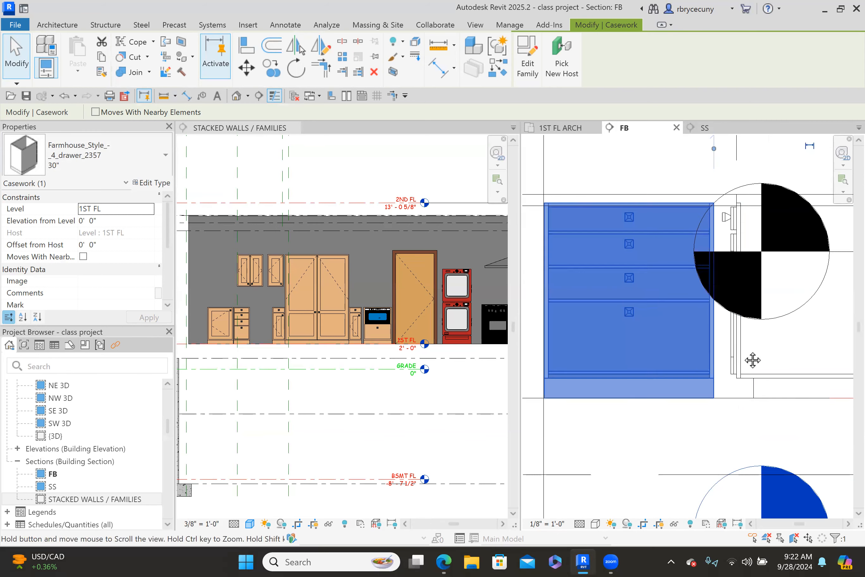
scroll(746, 350, down, 6)
scroll(661, 351, up, 4)
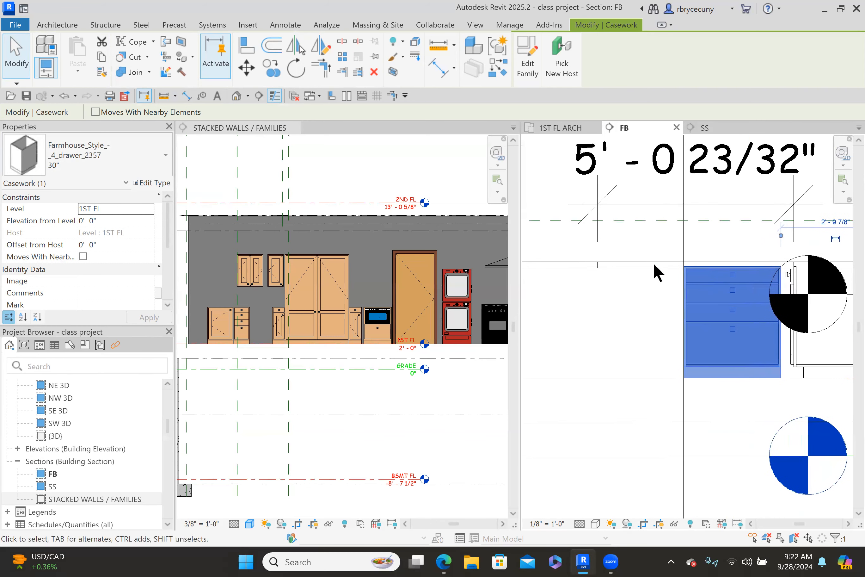
- Align the side of the 30" four-drawer cabinet with the front of the sink-wall cabinets in the 1ST FL ARCH plan
click(553, 130)
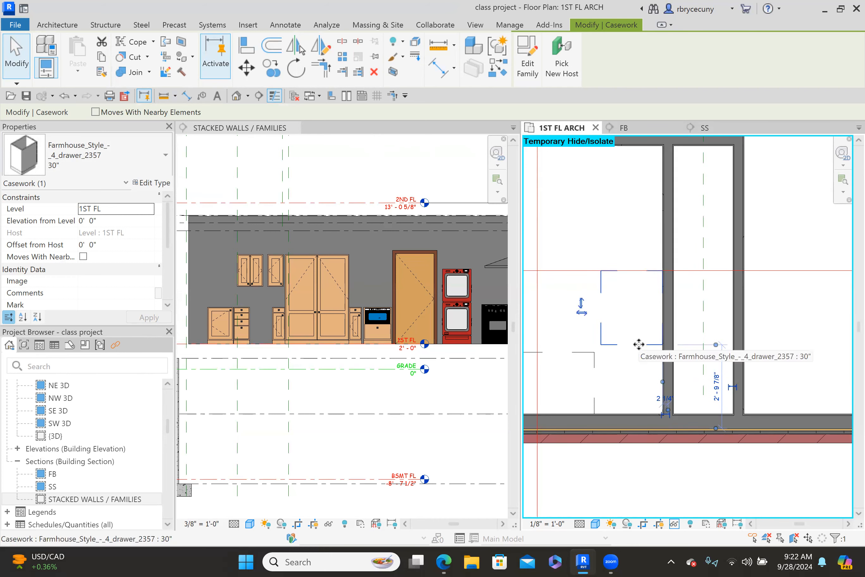
click(248, 47)
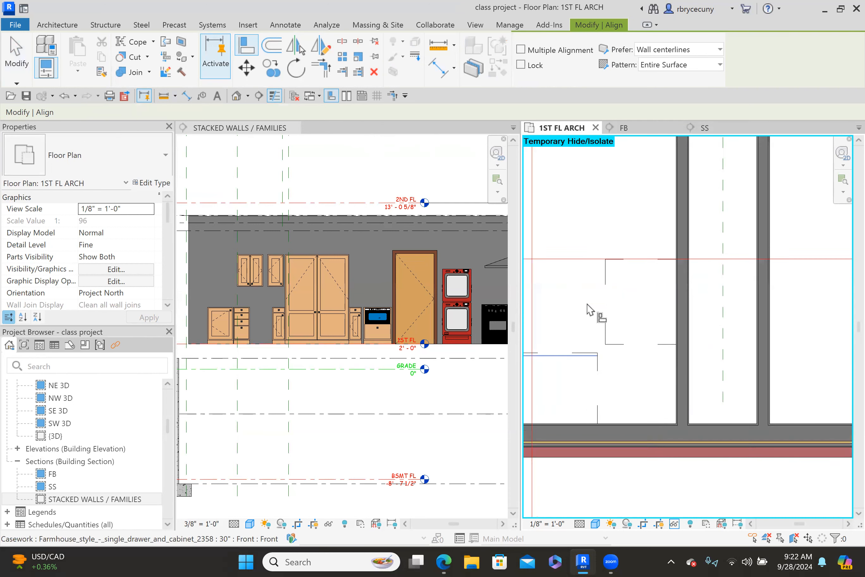
scroll(577, 355, up, 2)
click(588, 354)
click(652, 345)
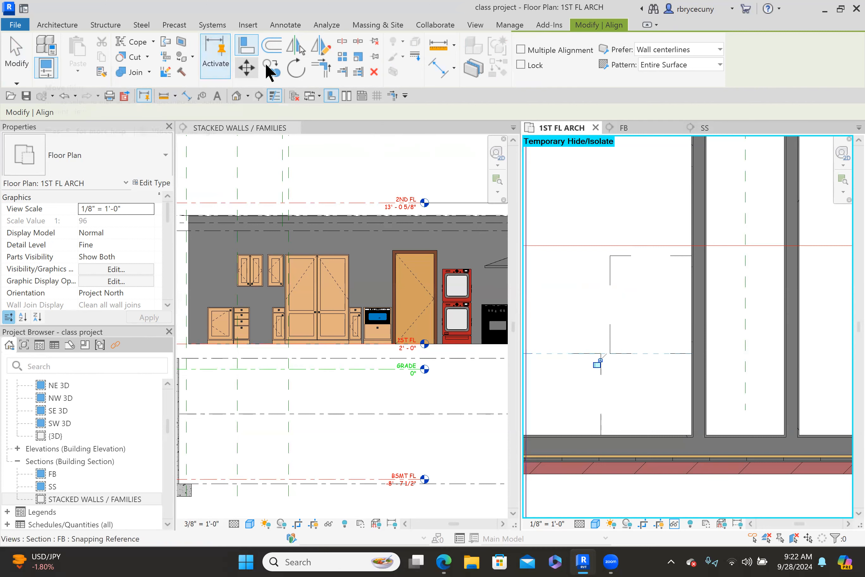
click(16, 55)
- Copy the 30" four-drawer cabinet along the partition wall, directly against the original on the side away from the sink wall
click(628, 256)
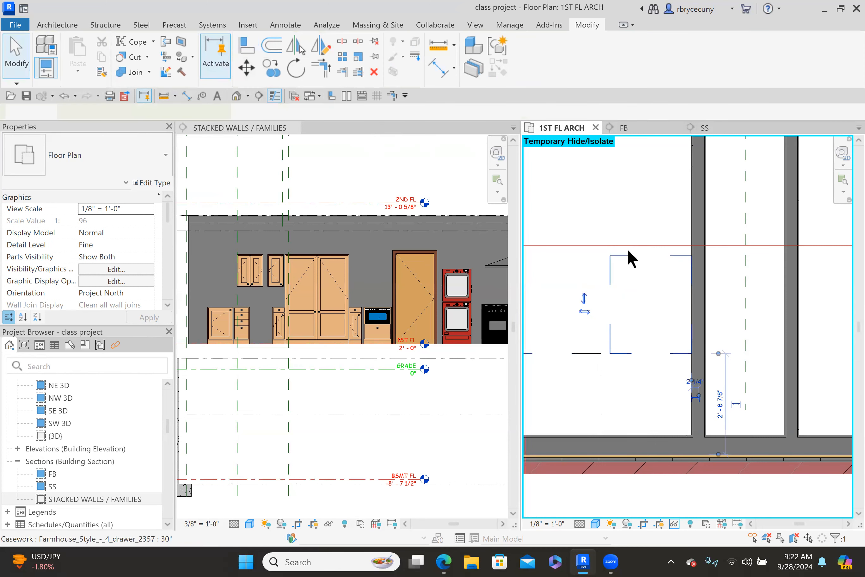
click(268, 66)
click(613, 353)
scroll(638, 303, down, 2)
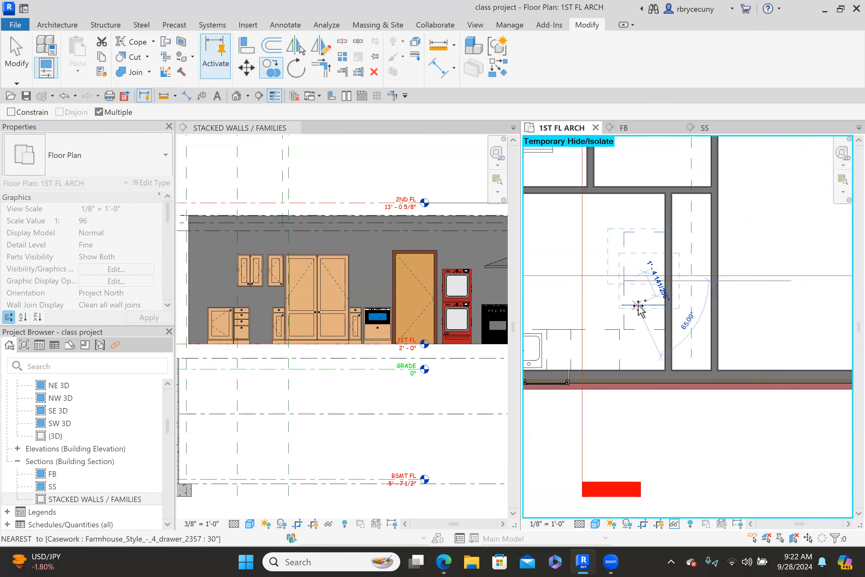
key(Escape)
key(Escape)
- Reopen the FB section from its section line and examine how both 30" drawer cabinets meet the countertop edges and the corner cabinet
click(579, 244)
right_click(578, 244)
click(615, 253)
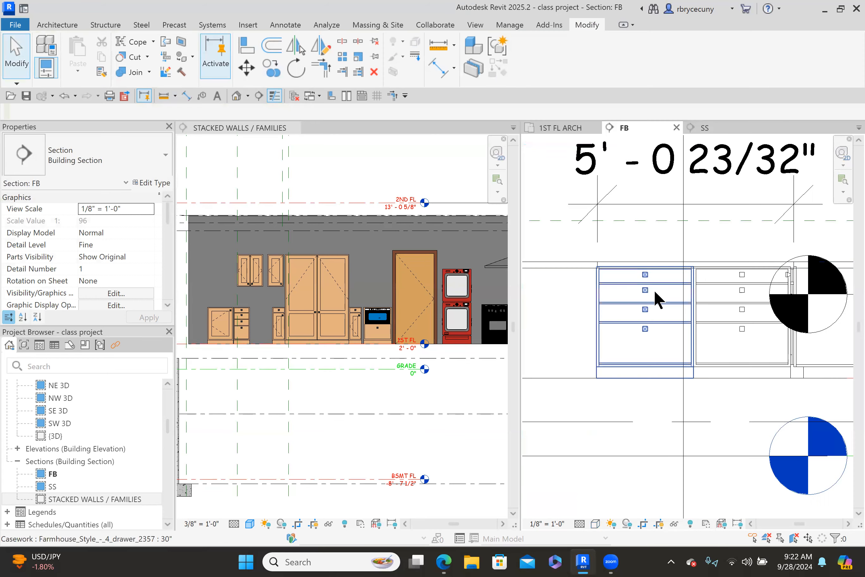
middle_drag(597, 293, 621, 300)
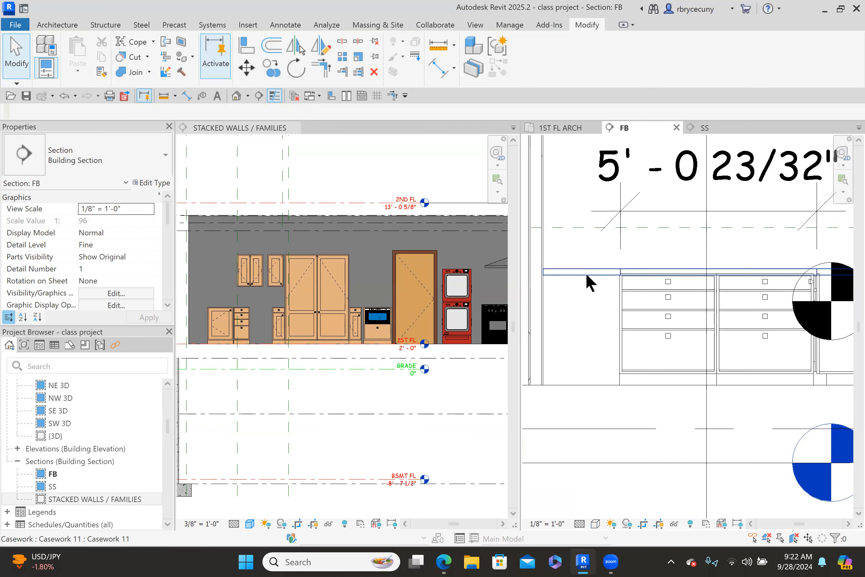
scroll(608, 273, up, 2)
scroll(631, 275, up, 6)
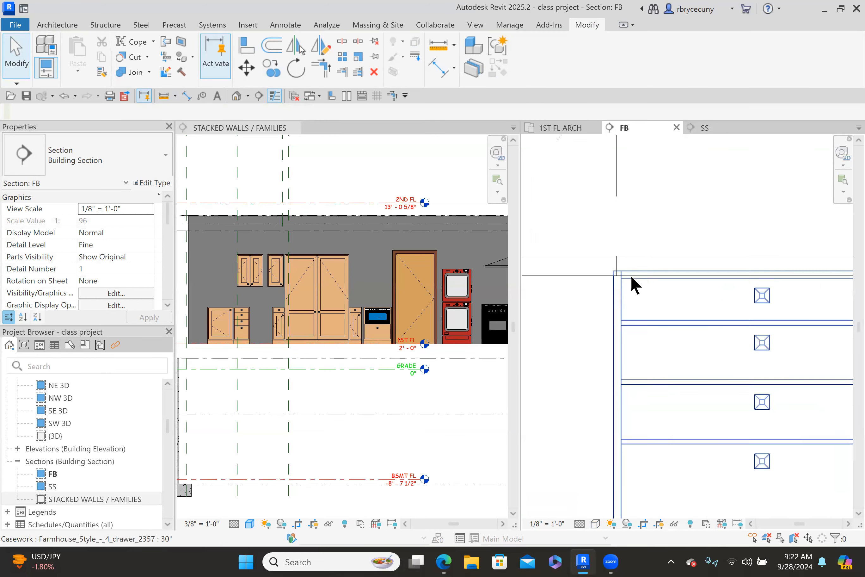
middle_drag(610, 270, 595, 261)
scroll(595, 261, down, 5)
middle_drag(604, 322, 484, 317)
middle_drag(778, 344, 754, 341)
scroll(736, 250, up, 4)
scroll(742, 252, up, 2)
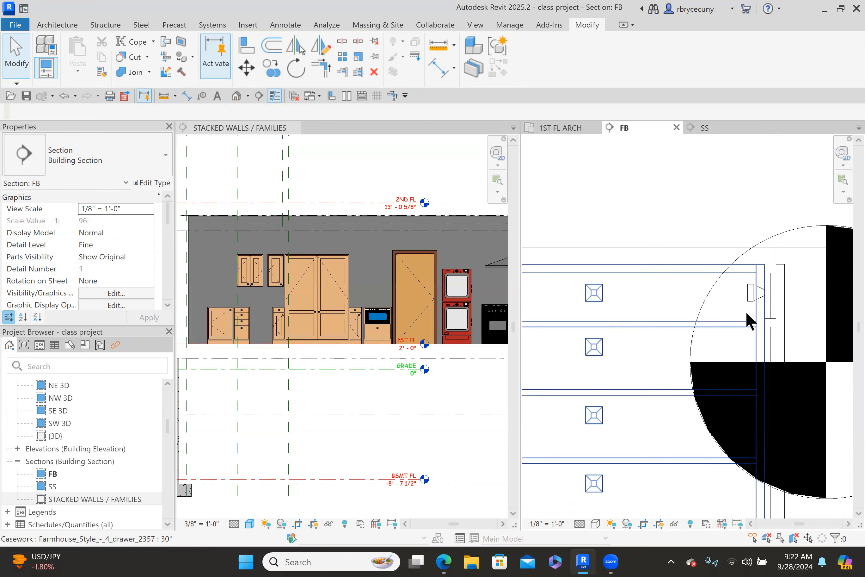
- Nudge the copied 30" drawer cabinet two increments toward the sink wall in the FB section and save the project
click(741, 323)
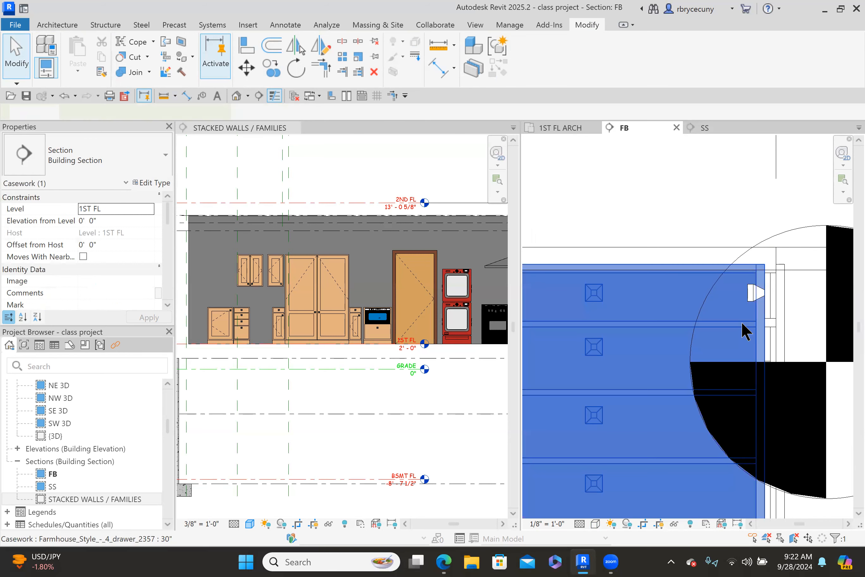
scroll(741, 321, down, 6)
click(597, 324)
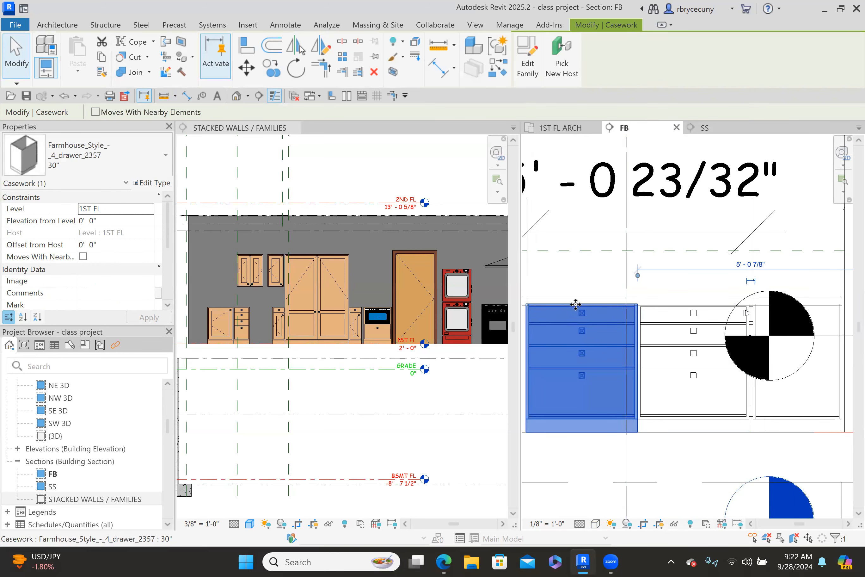
scroll(577, 285, up, 5)
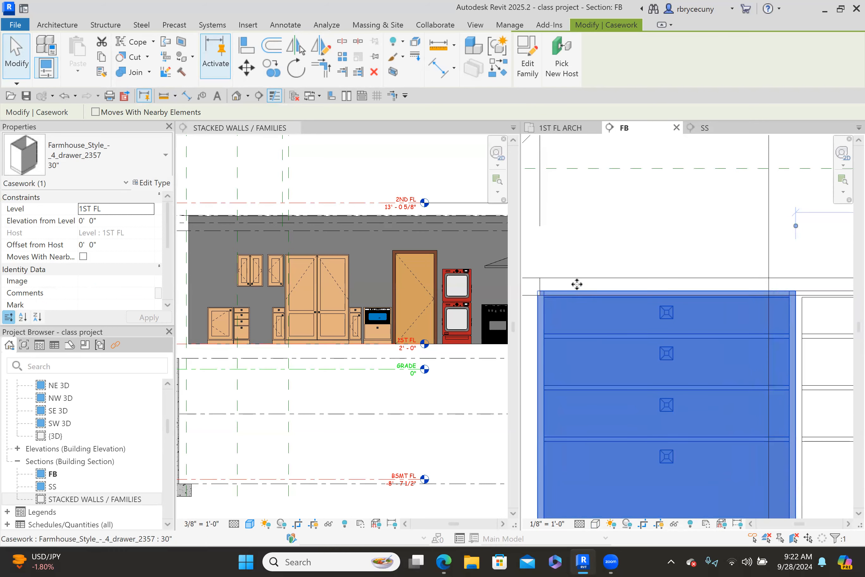
key(Right)
key(Right)
scroll(613, 334, down, 12)
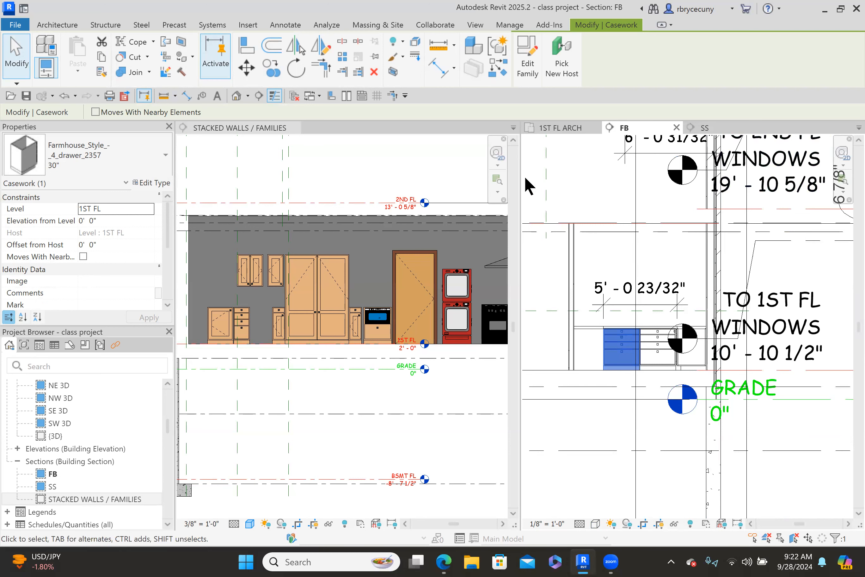
click(25, 97)
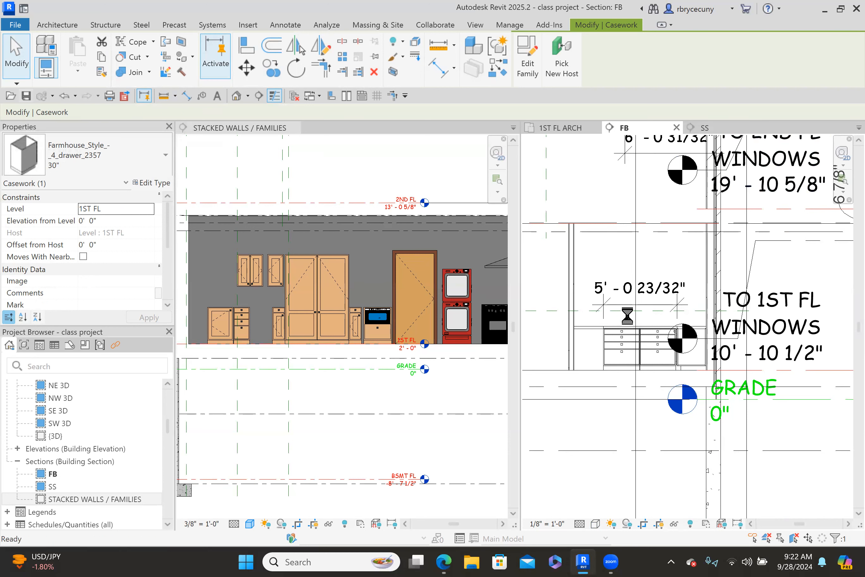
- Review the kitchen layout in the 1ST FL ARCH plan, and browse STACKED WALLS / FAMILIES for the next base unit, selecting the 24" single cabinet
click(567, 128)
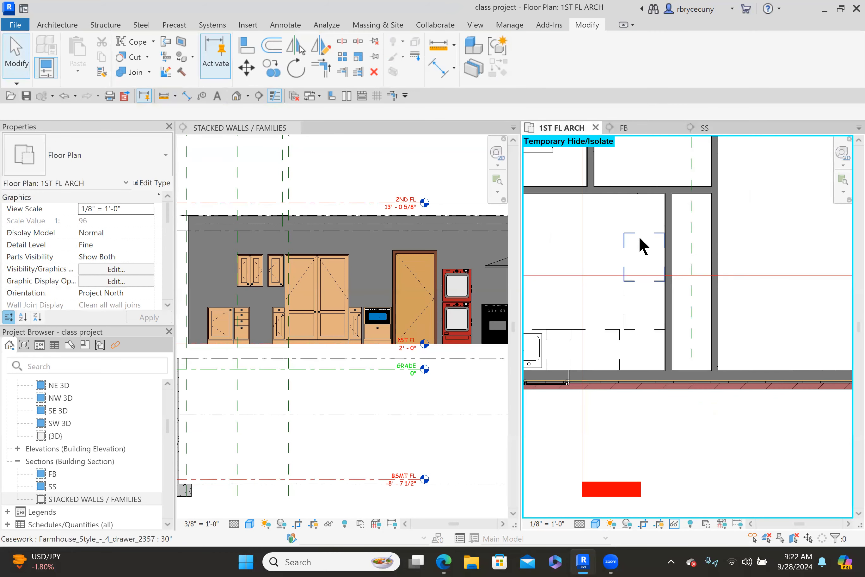
middle_drag(632, 244, 821, 284)
scroll(693, 284, down, 2)
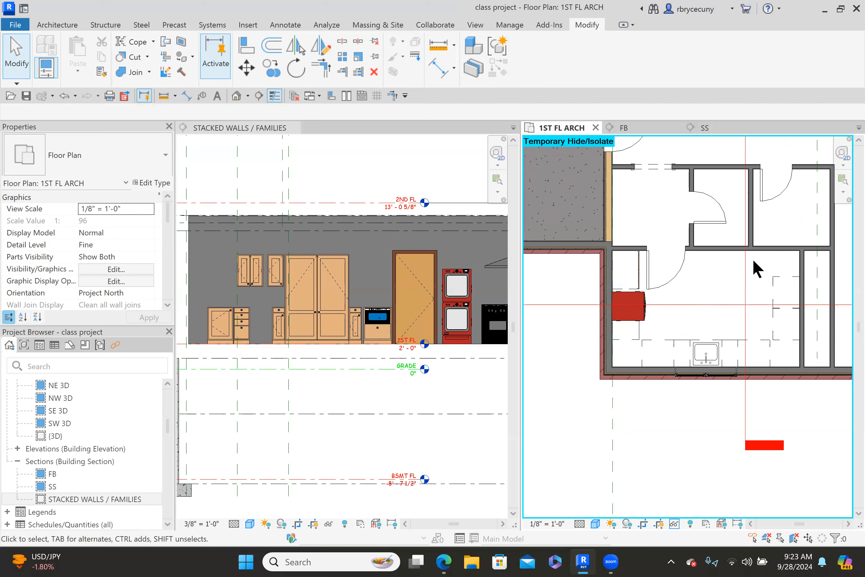
middle_drag(726, 294, 658, 272)
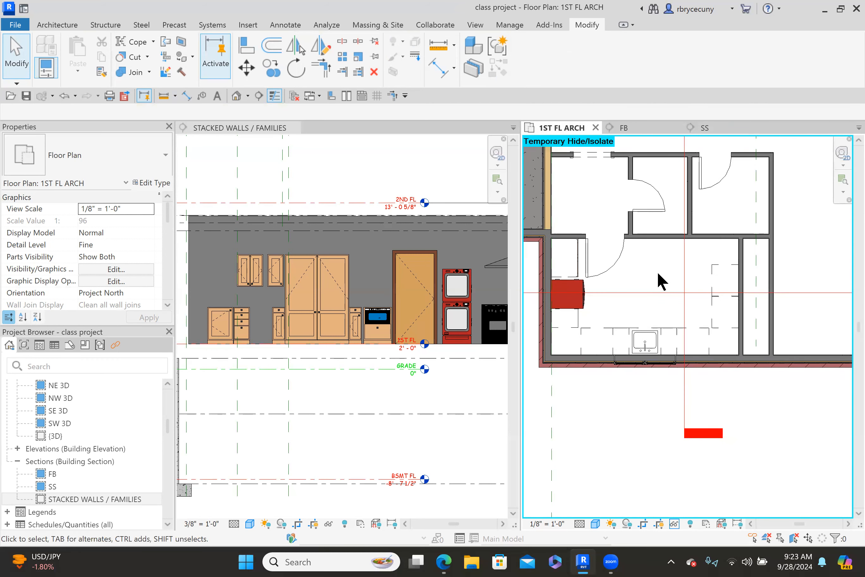
click(220, 314)
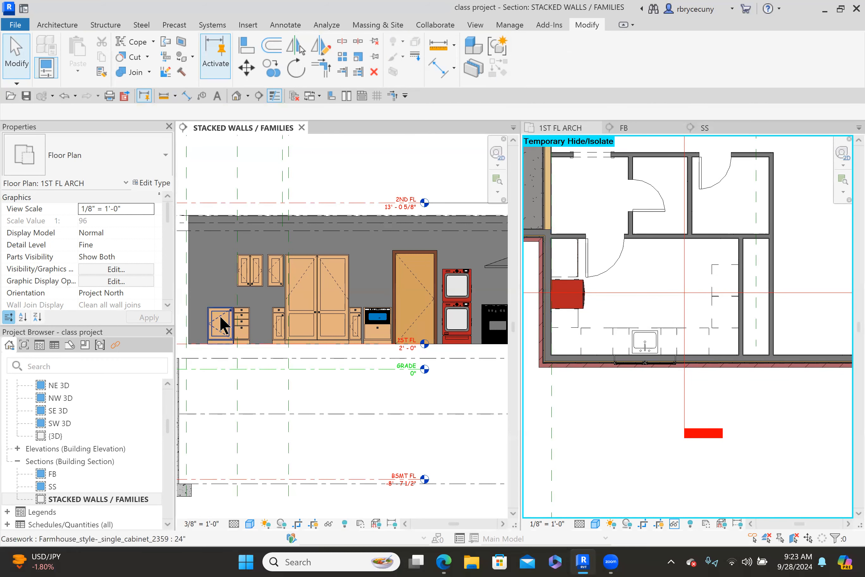
click(219, 316)
right_click(219, 317)
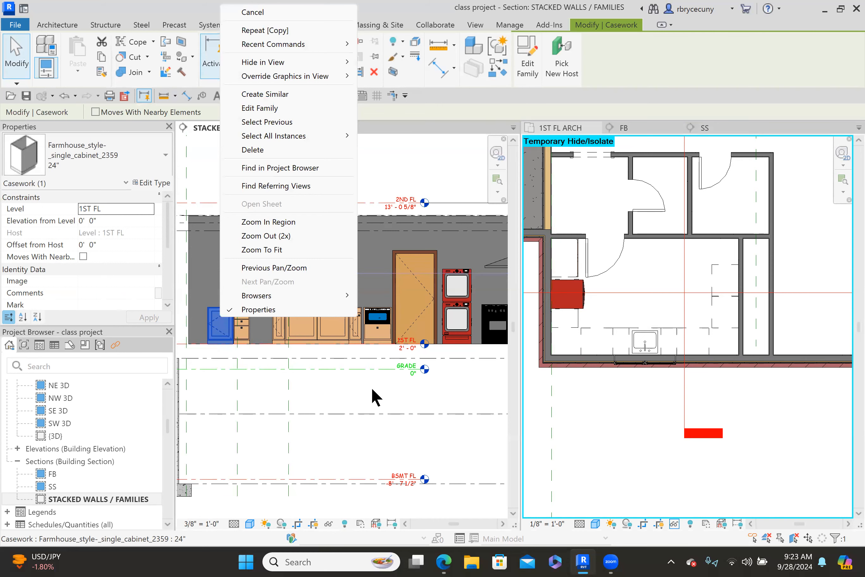
key(Escape)
scroll(342, 324, down, 1)
shift+scroll(391, 305, right, 3)
scroll(385, 307, down, 2)
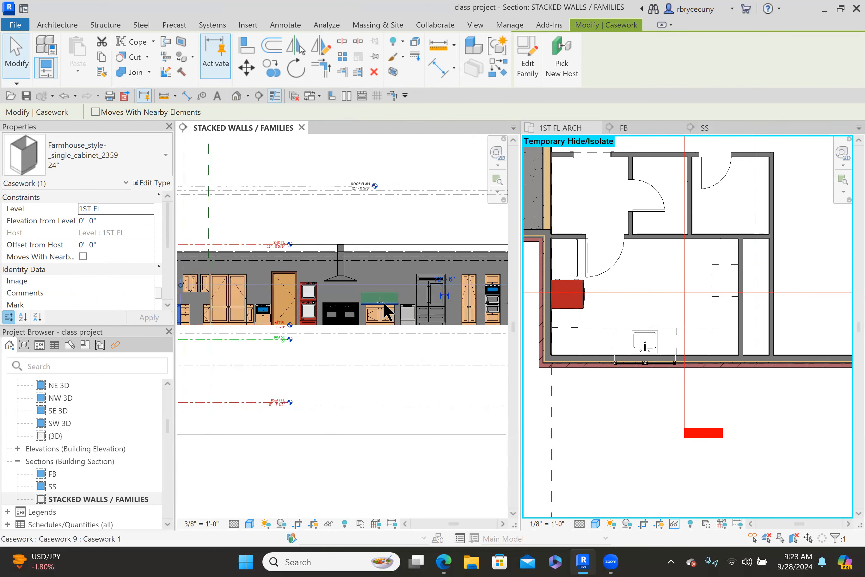
scroll(386, 308, up, 5)
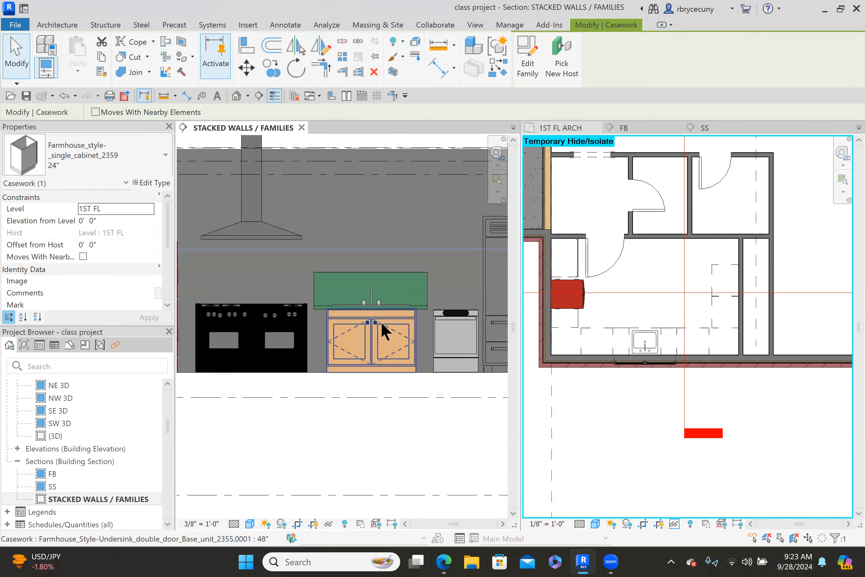
scroll(380, 329, down, 4)
middle_drag(349, 347, 448, 332)
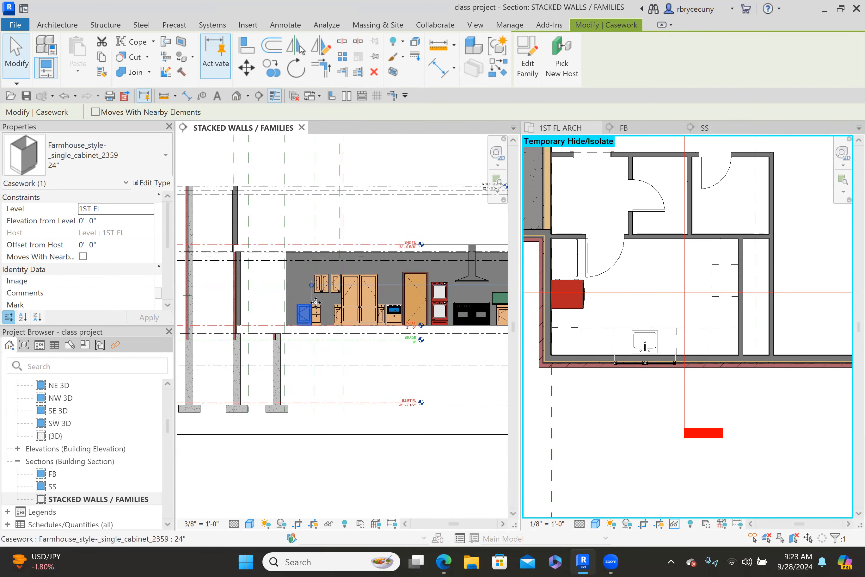
- Create a similar 24" single cabinet from the one in STACKED WALLS / FAMILIES and place it in the kitchen in 1ST FL ARCH
scroll(325, 303, up, 5)
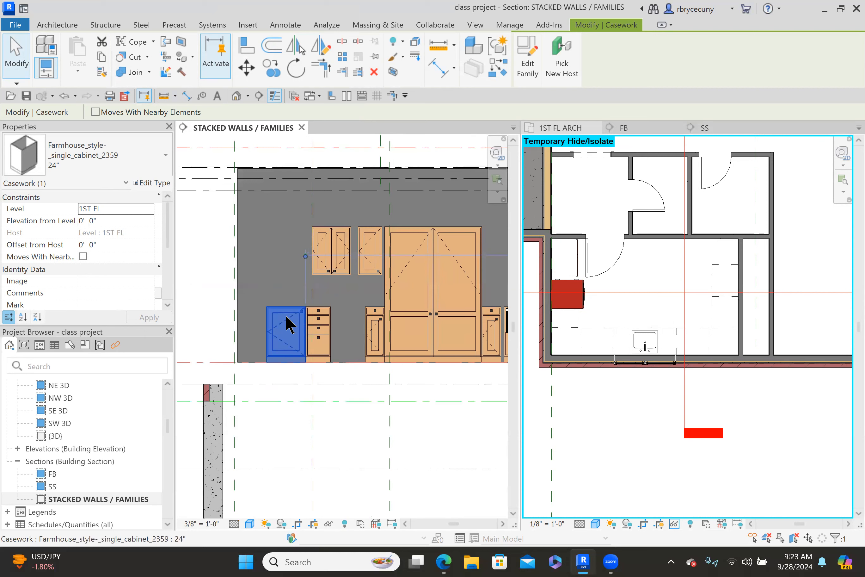
right_click(286, 320)
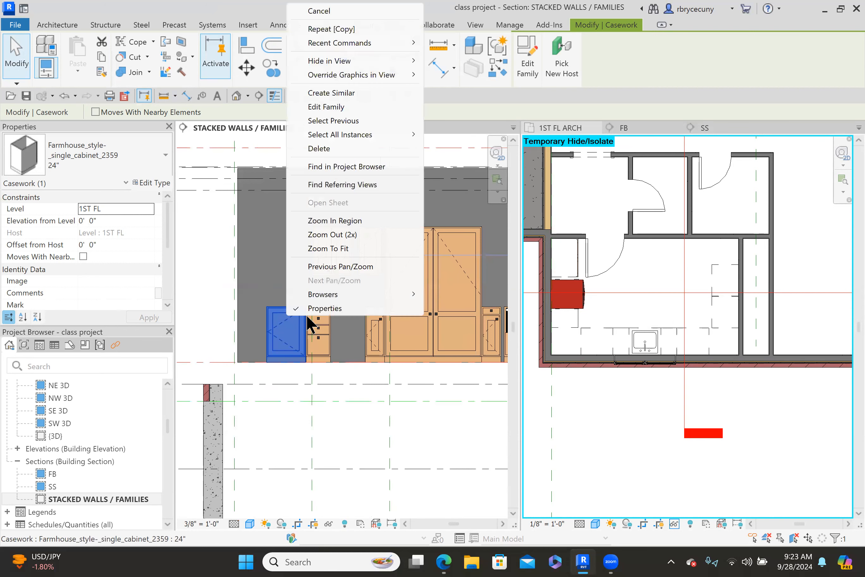
click(331, 94)
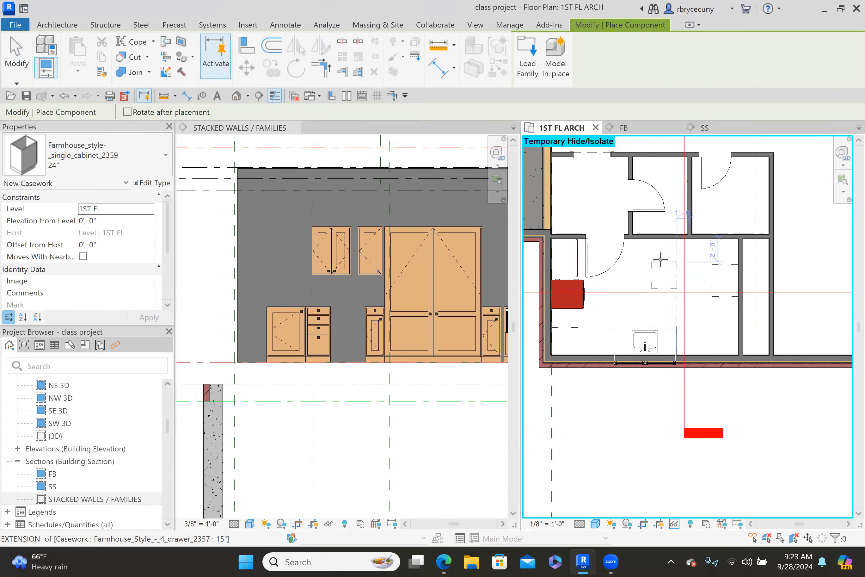
click(660, 259)
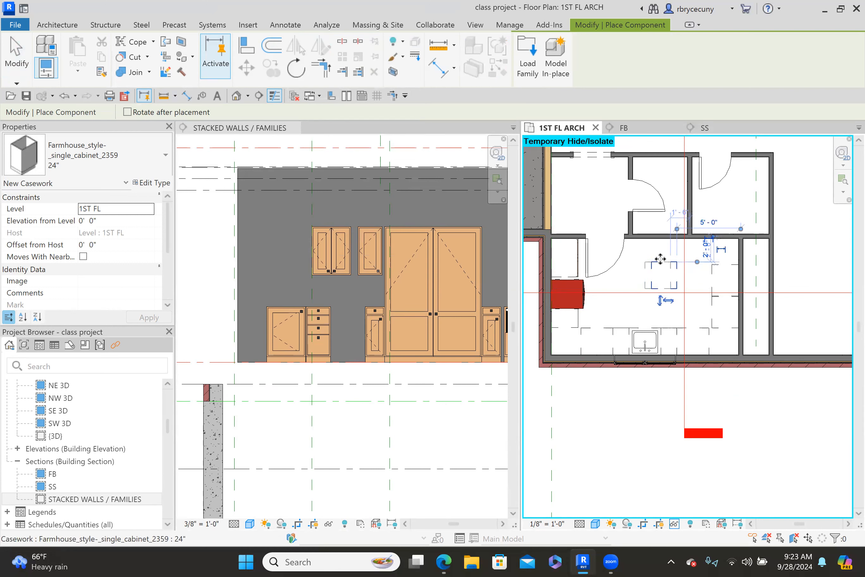
key(Escape)
key(Escape)
scroll(667, 265, up, 2)
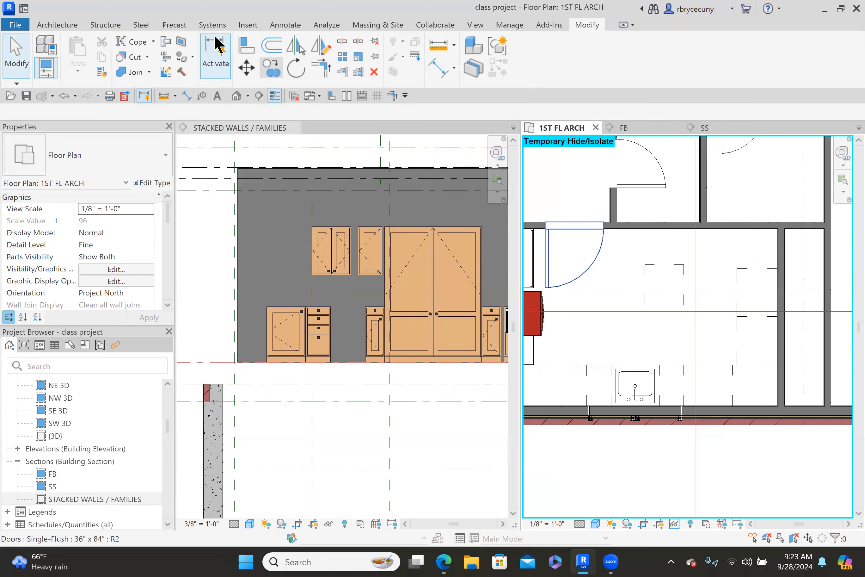
- Align the back of the 24" single cabinet to the face of the kitchen partition wall opposite the sink
click(248, 44)
click(659, 265)
middle_drag(620, 286, 595, 271)
key(Escape)
key(Escape)
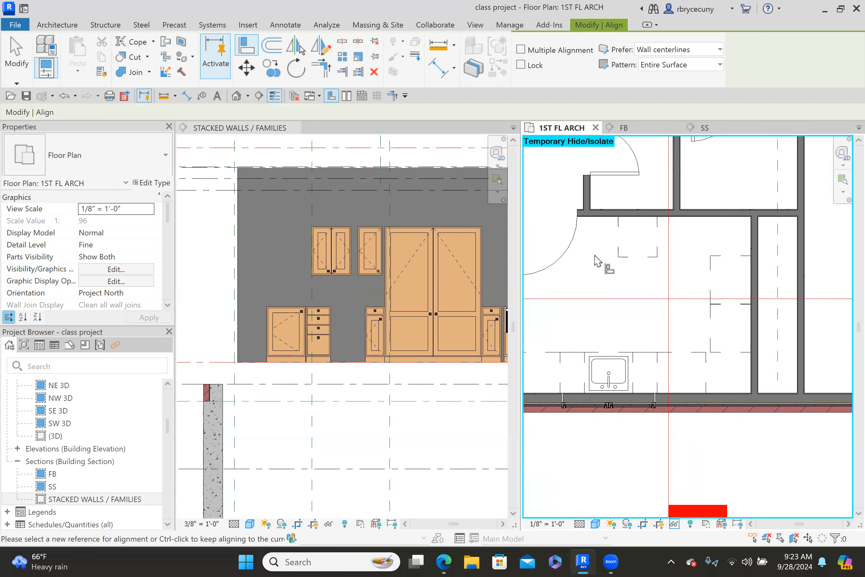
- Measure the available run along the partition wall from beside the door to the corner of the 30" drawer cabinets
click(435, 46)
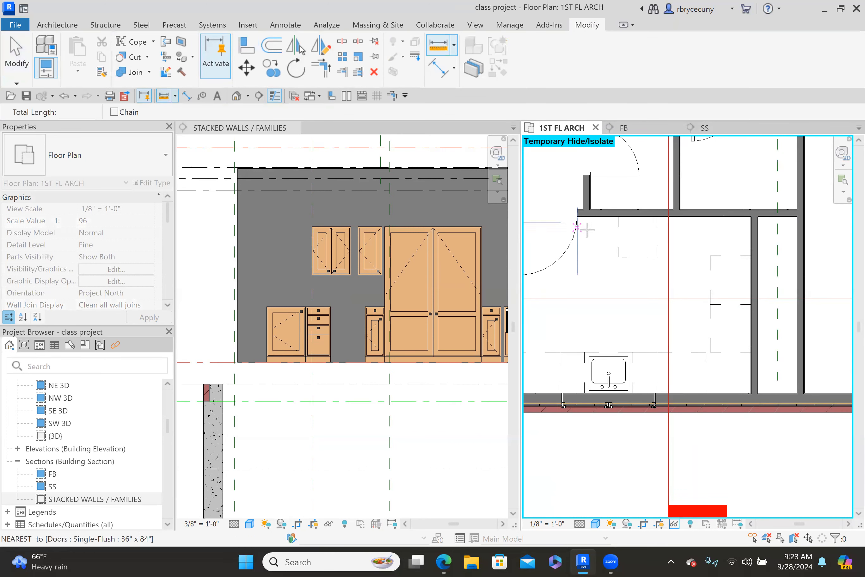
click(591, 232)
click(703, 232)
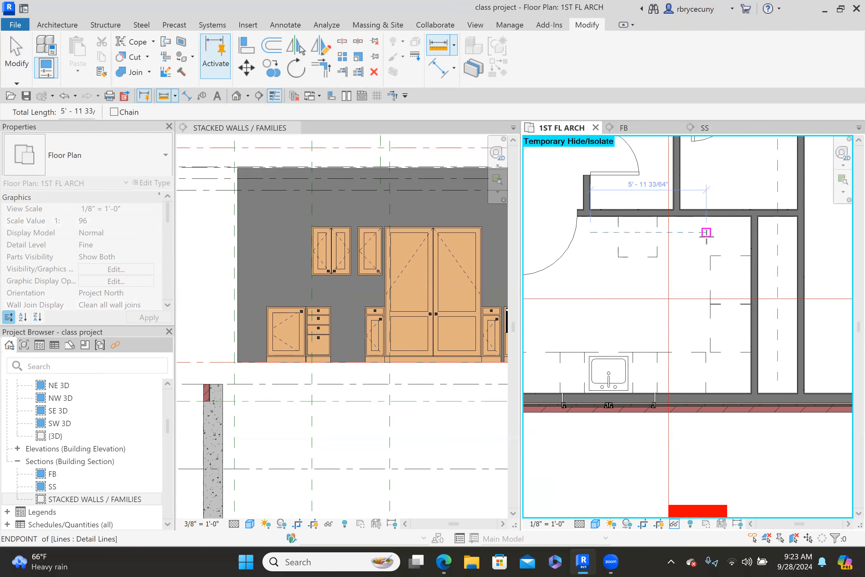
key(Escape)
- Check the placed cabinet's available types and duplicate its 24" type under the name 36"
click(651, 257)
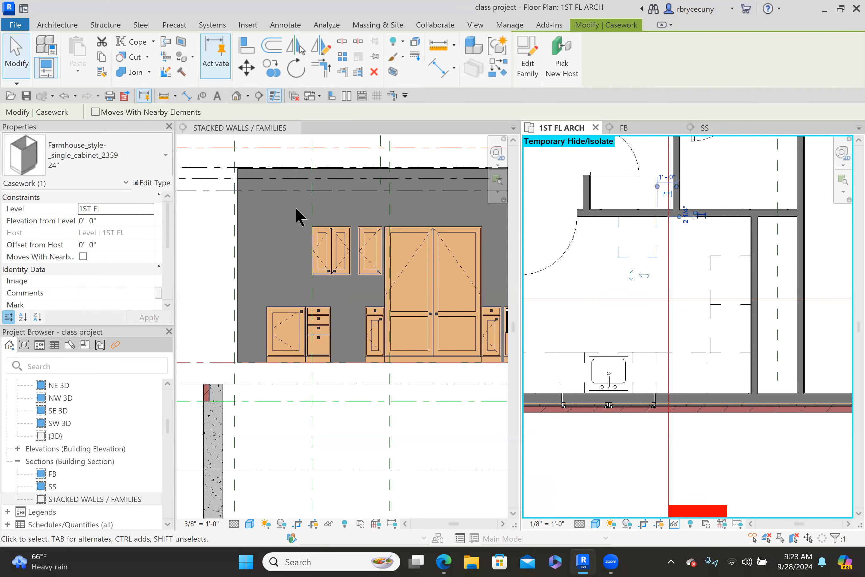
click(97, 172)
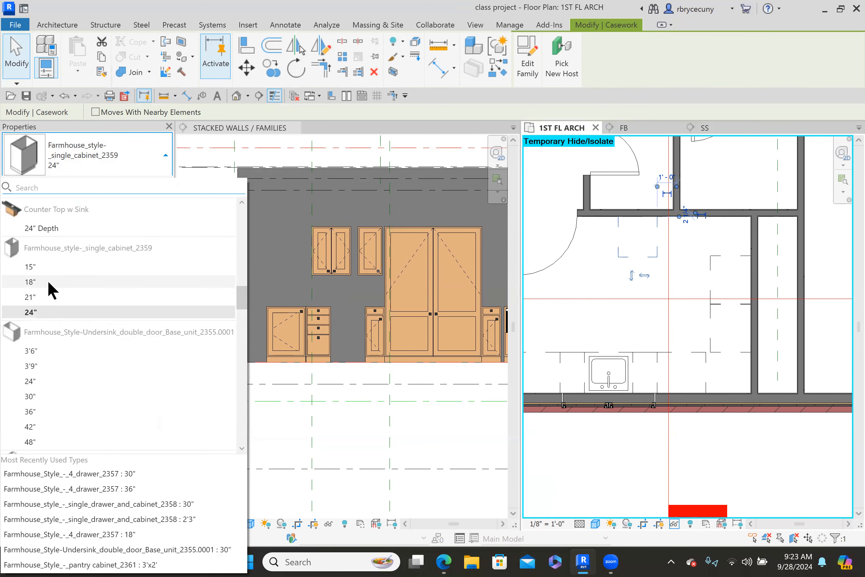
scroll(53, 289, down, 2)
scroll(56, 260, up, 2)
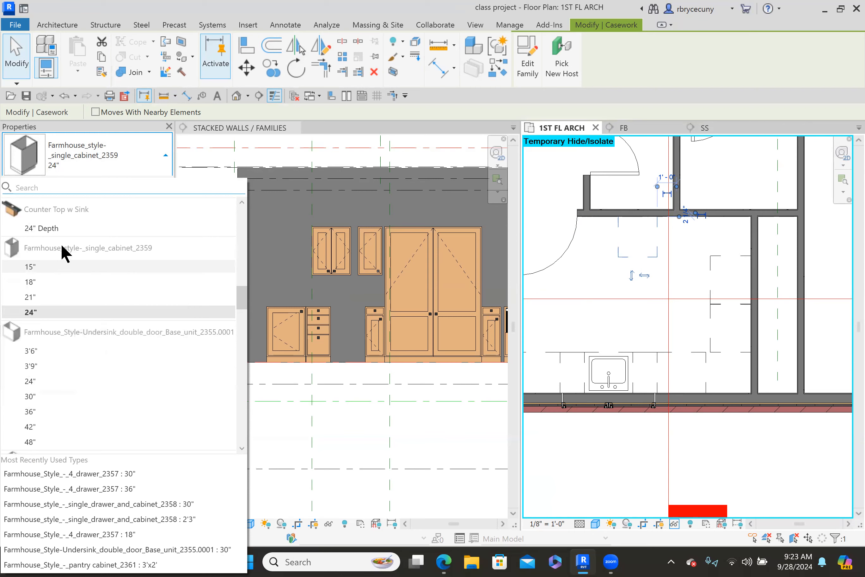
click(123, 149)
double_click(389, 273)
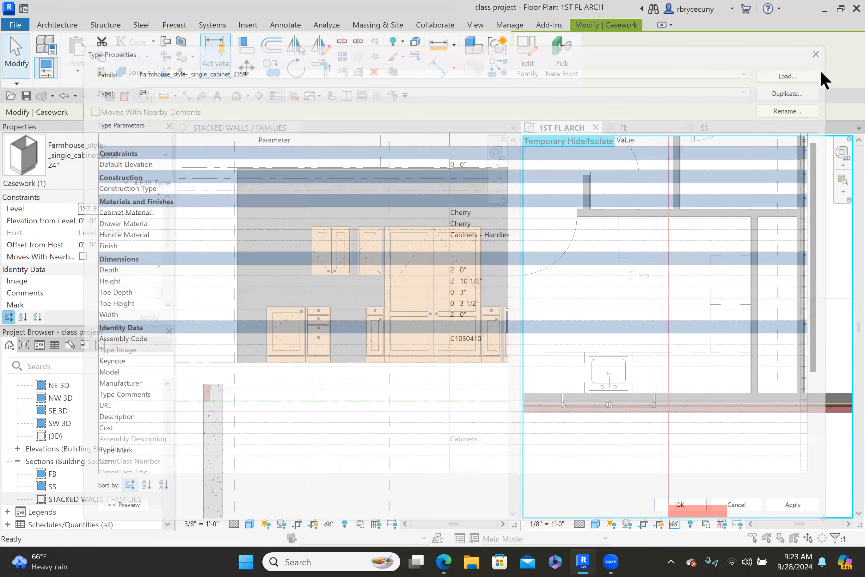
text(36)
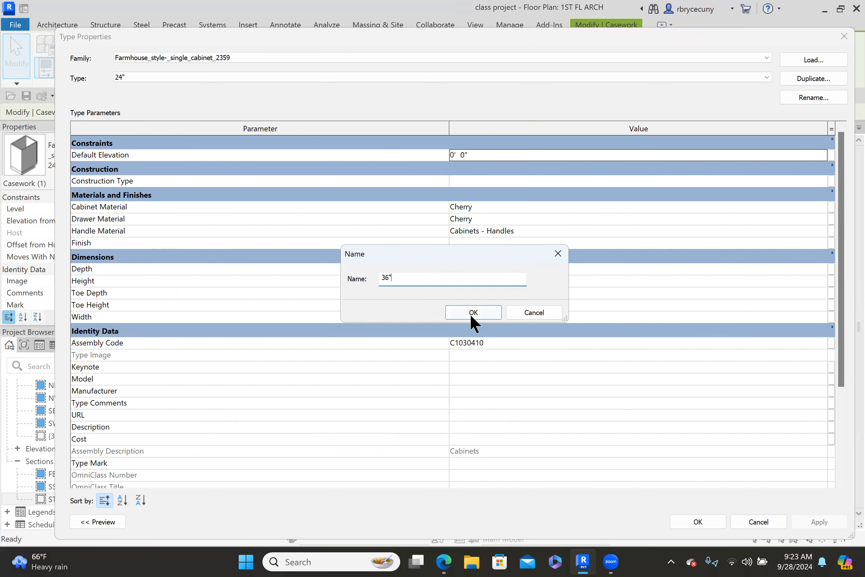
click(473, 312)
- Set the width of the 36" single cabinet type to 3' 0" and accept the type properties
click(425, 316)
text(3)
key(Return)
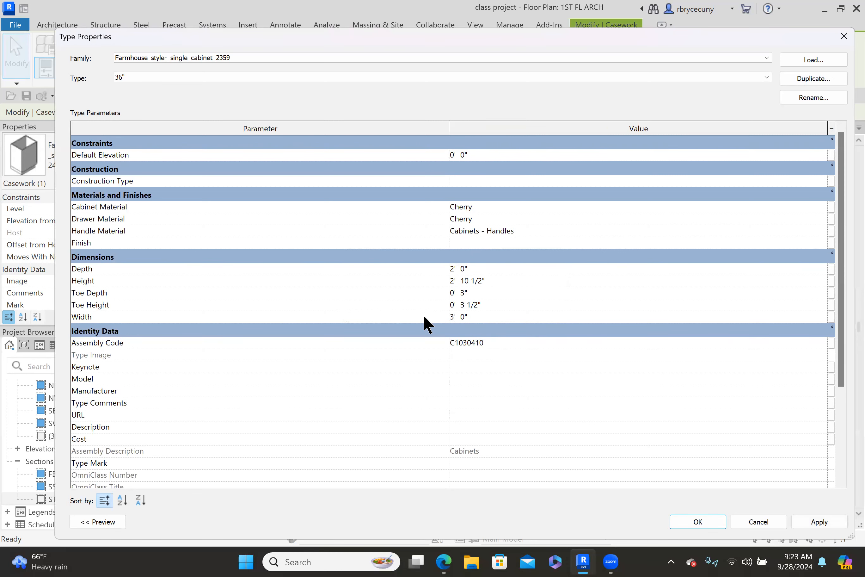
click(701, 522)
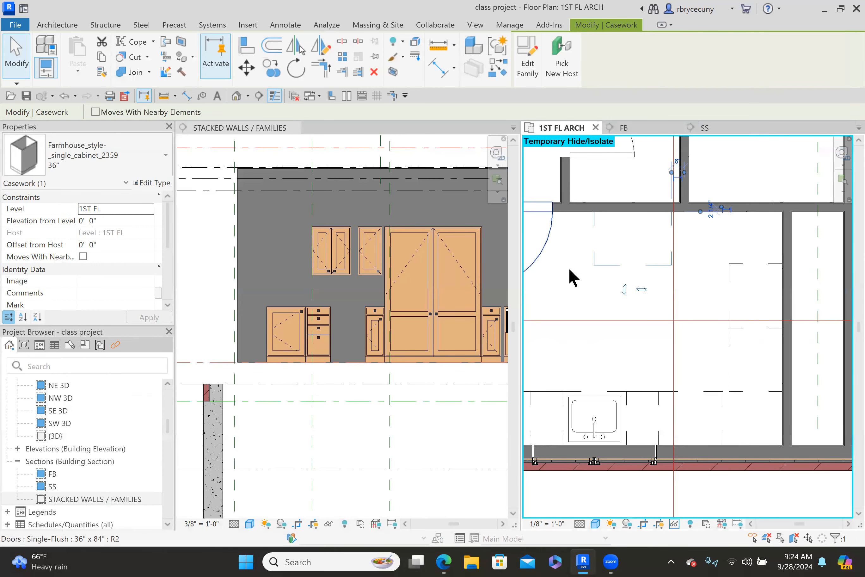
- Flip section SS to look toward the wall with the 36" cabinet and open the section view
scroll(594, 282, down, 5)
scroll(595, 283, down, 3)
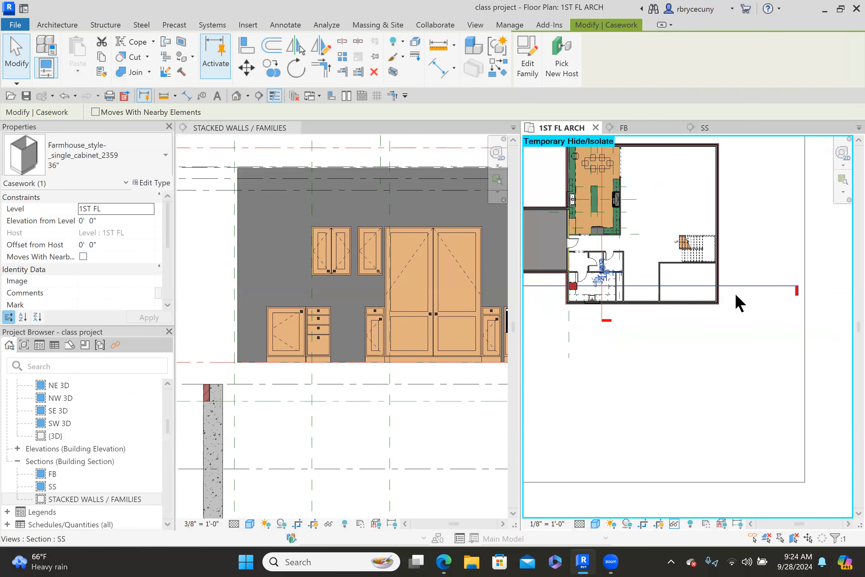
click(760, 286)
right_click(760, 293)
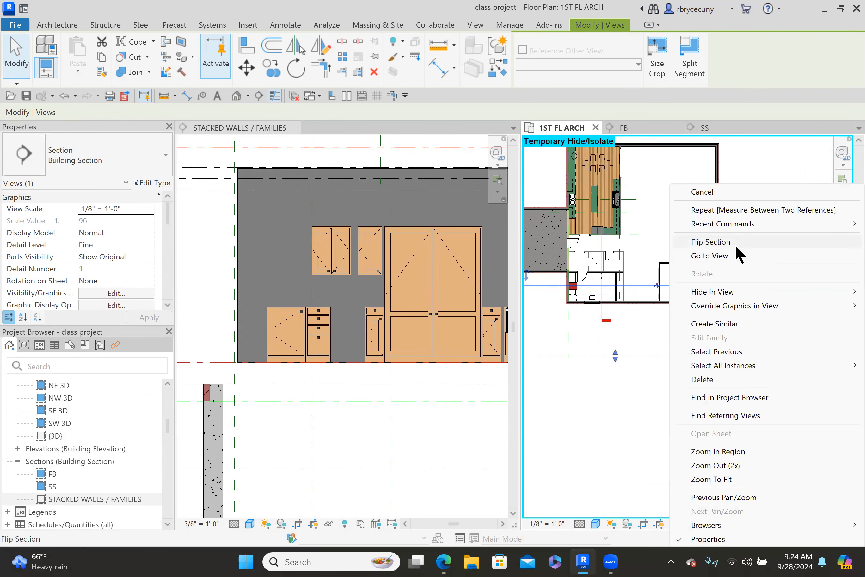
click(720, 242)
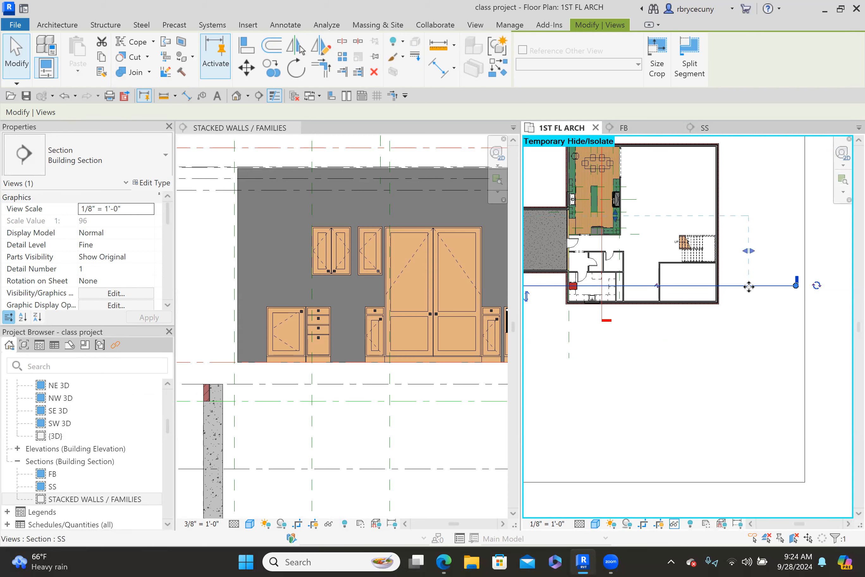
right_click(748, 286)
click(723, 255)
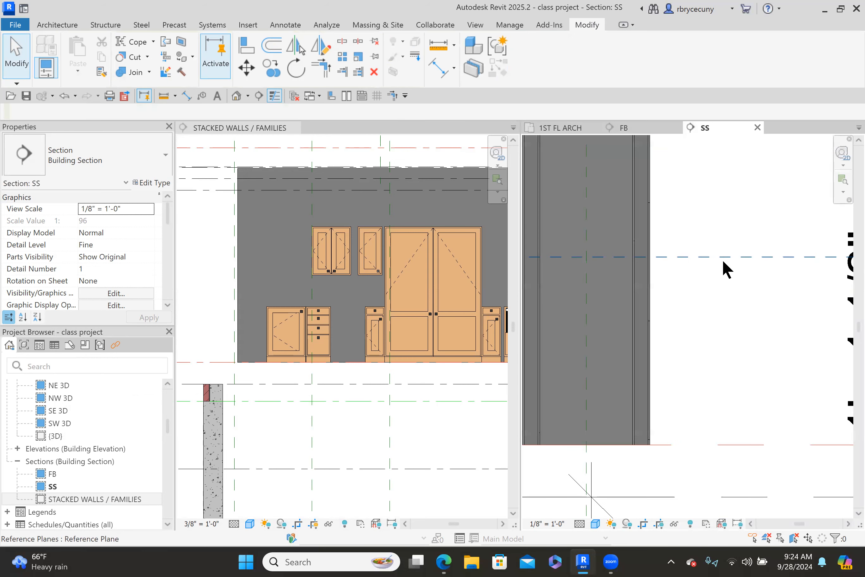
- Align the door-side edge of the 36" cabinet to the end of the countertop in section SS
scroll(666, 268, up, 3)
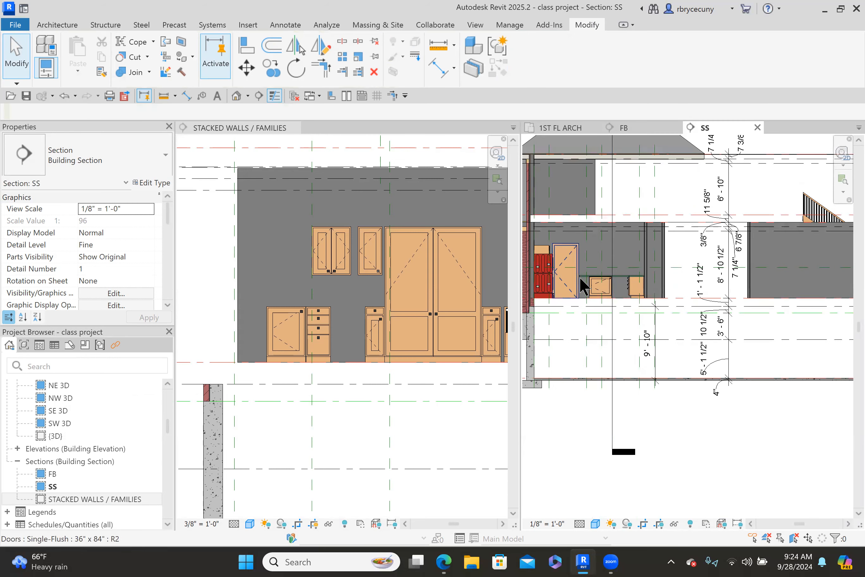
scroll(585, 279, up, 5)
middle_drag(585, 279, 619, 273)
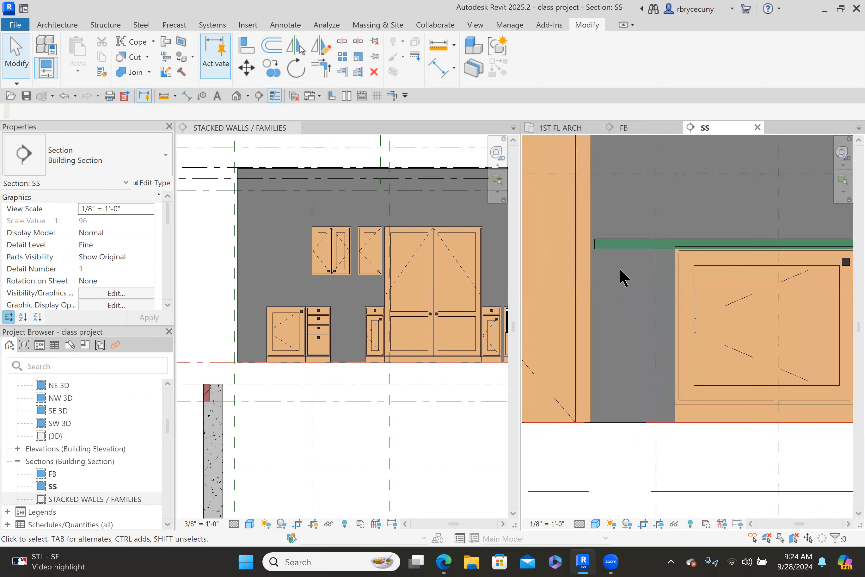
click(245, 47)
scroll(610, 236, up, 2)
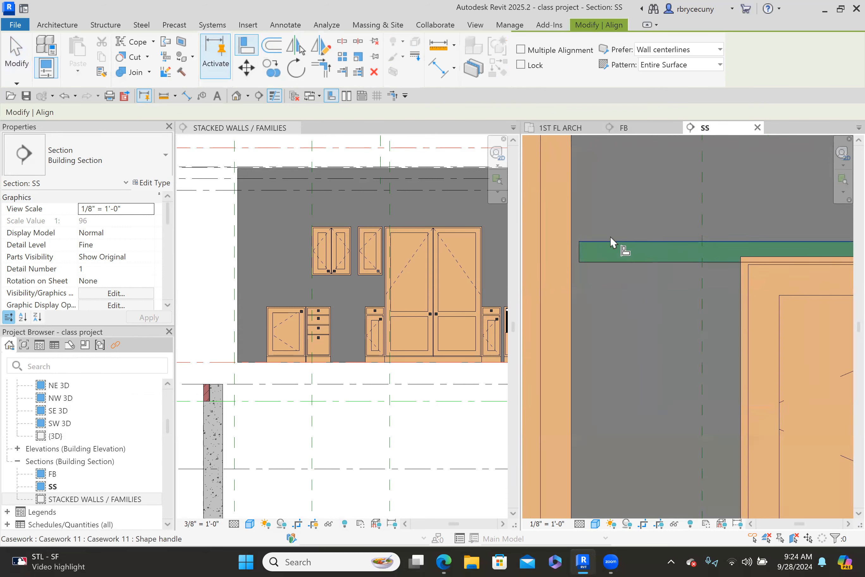
click(674, 294)
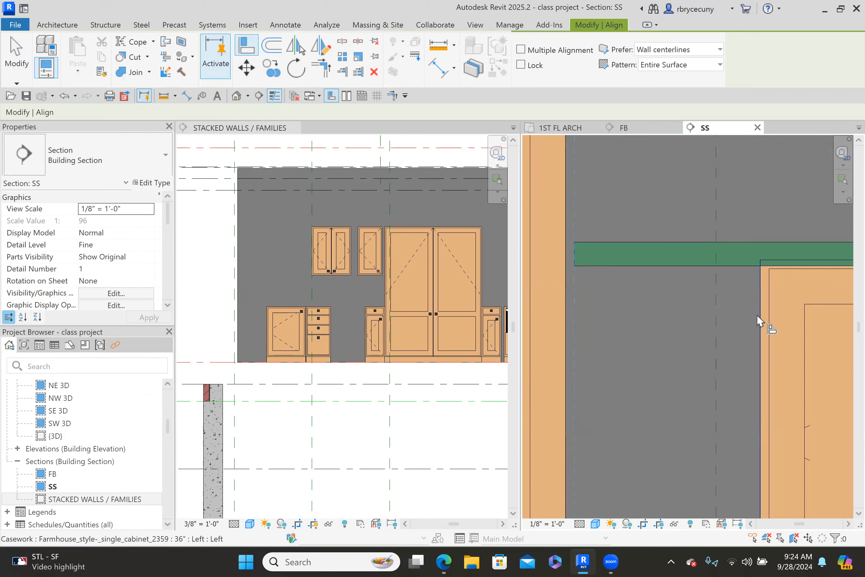
click(756, 315)
scroll(685, 289, down, 2)
scroll(685, 289, down, 2)
middle_drag(699, 307, 632, 295)
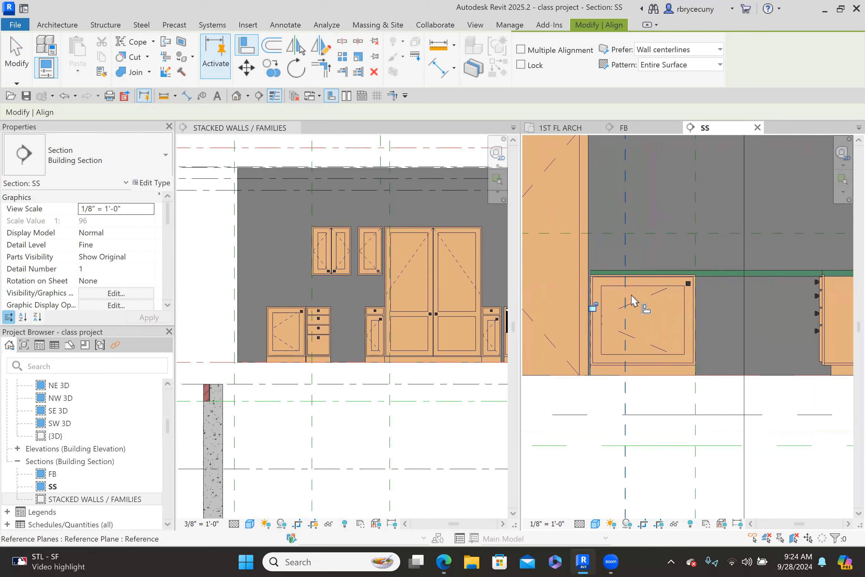
click(31, 61)
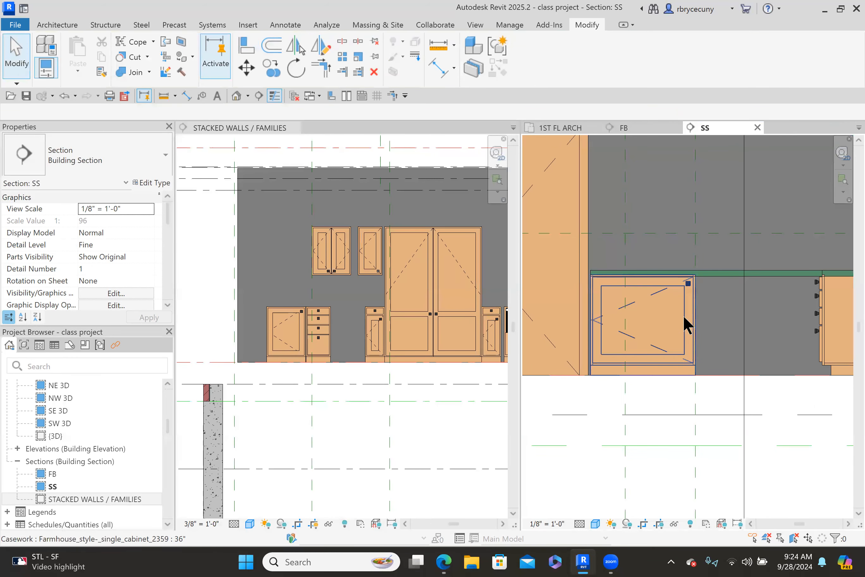
- Mirror a copy of the 36" cabinet about its side edge facing the four-drawer cabinets
click(684, 322)
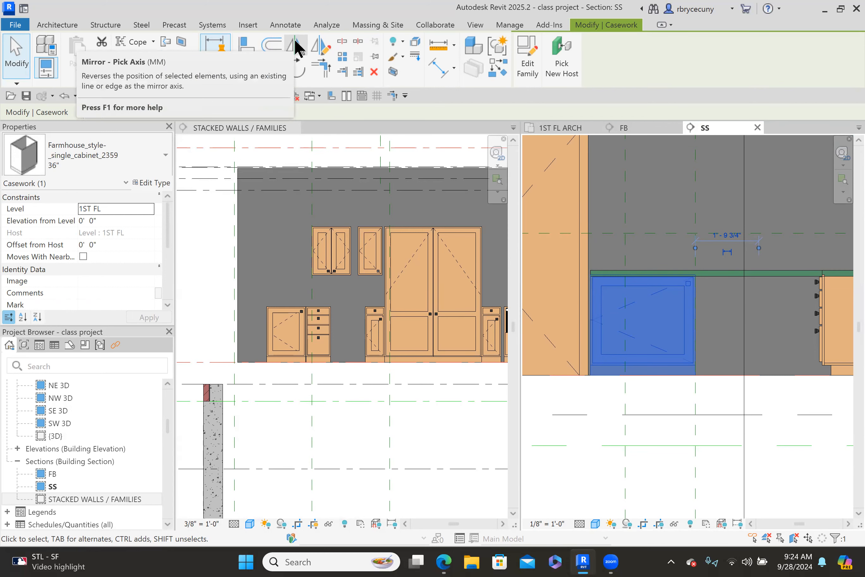
click(296, 48)
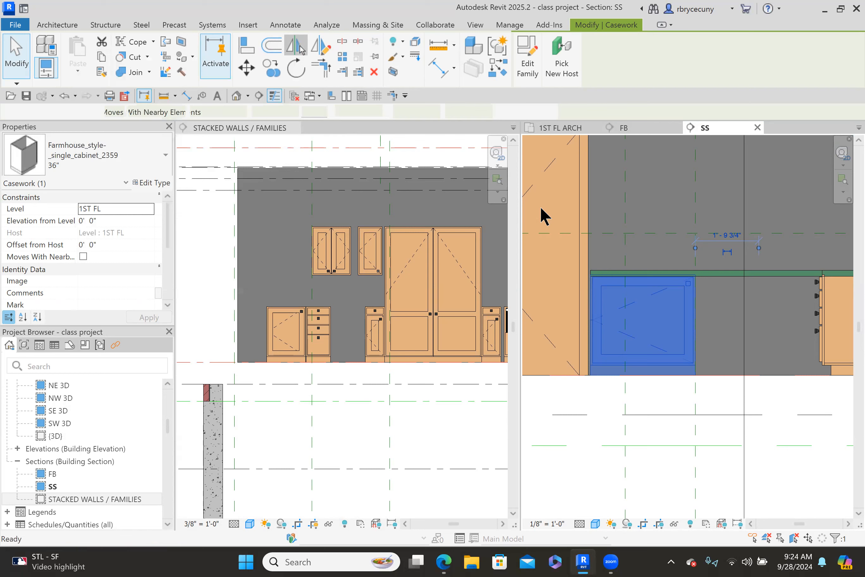
scroll(702, 311, up, 3)
key(Escape)
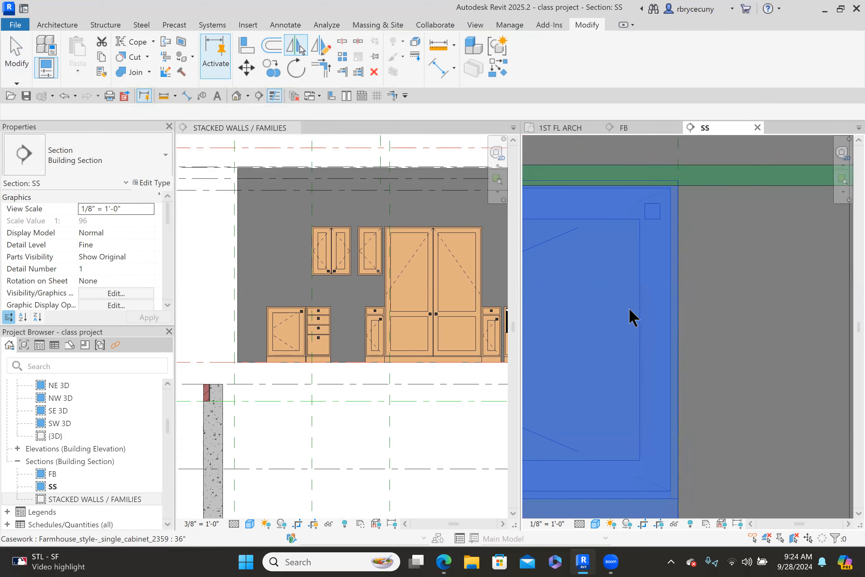
click(628, 307)
scroll(628, 307, down, 3)
scroll(770, 328, down, 1)
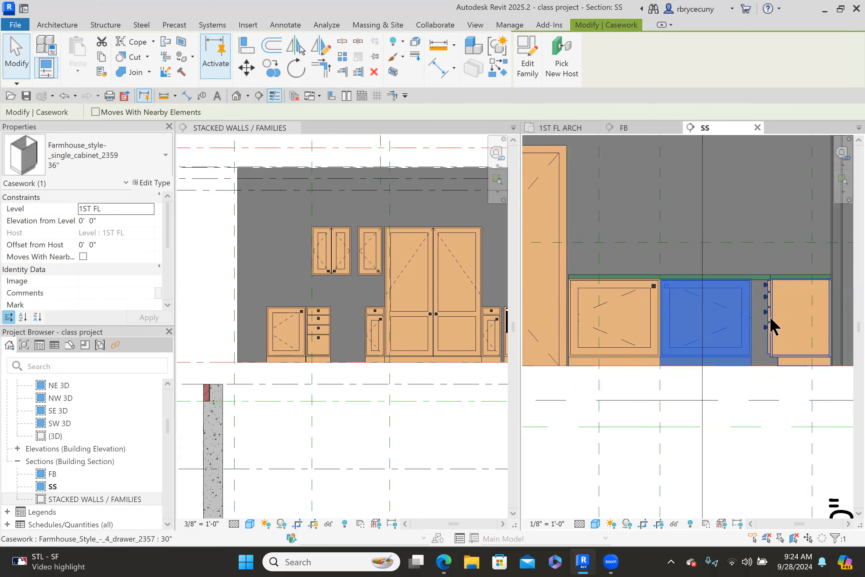
- Select both 36" cabinets and nudge them together toward the four-drawer cabinets, away from the door
click(757, 323)
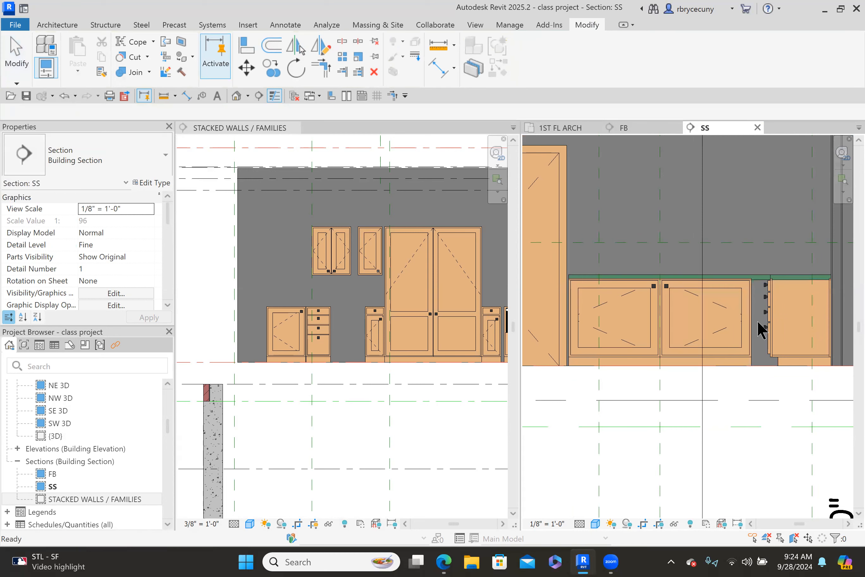
click(734, 324)
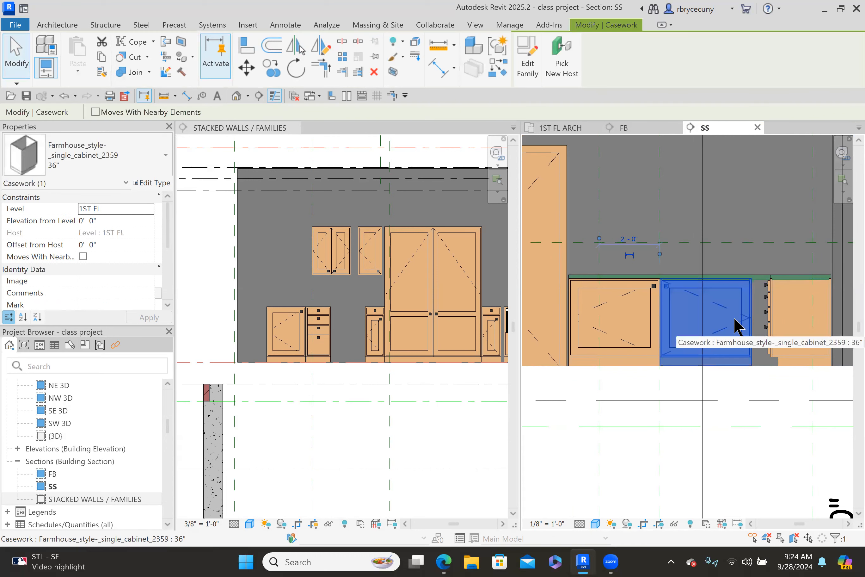
ctrl+click(650, 322)
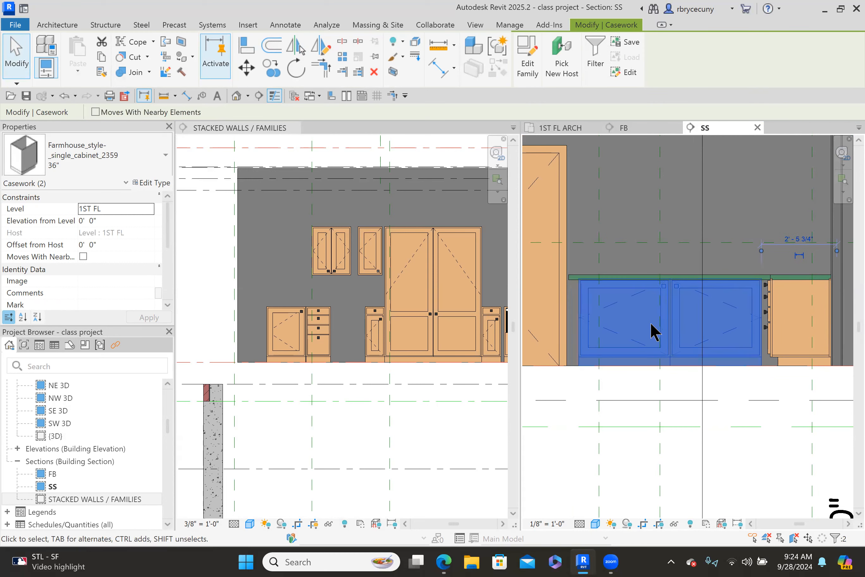
- Pull the door-side end of the countertop back toward the 36" cabinets, leaving a slight overhang past the cabinet side
scroll(563, 265, up, 3)
click(563, 271)
scroll(562, 275, up, 2)
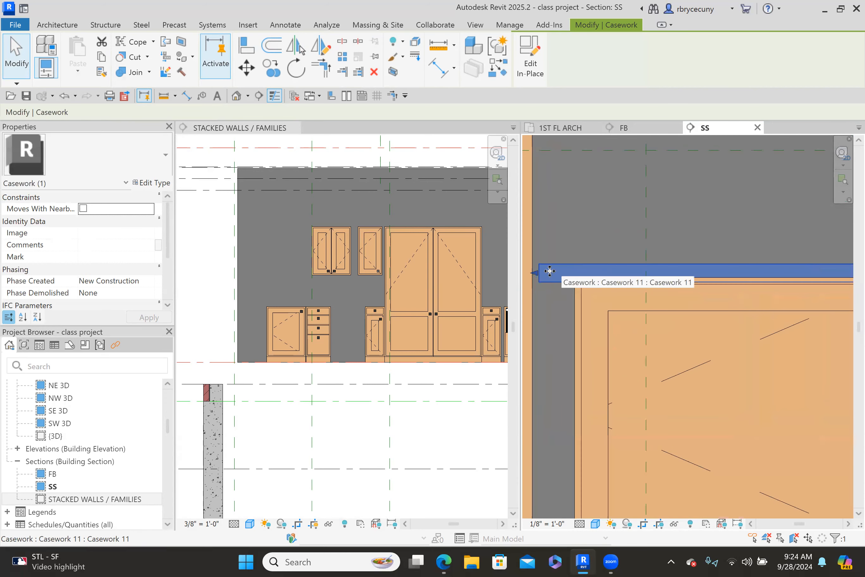
scroll(567, 275, down, 4)
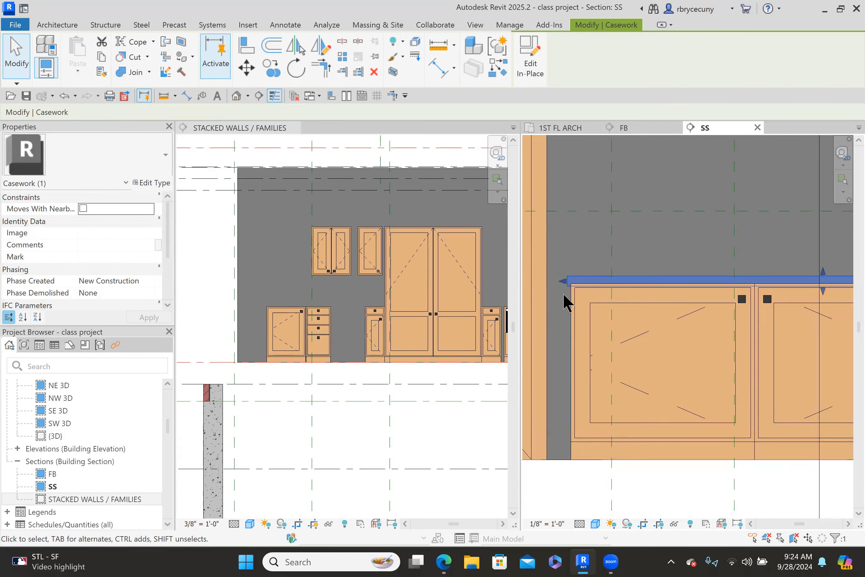
key(Escape)
scroll(619, 326, down, 2)
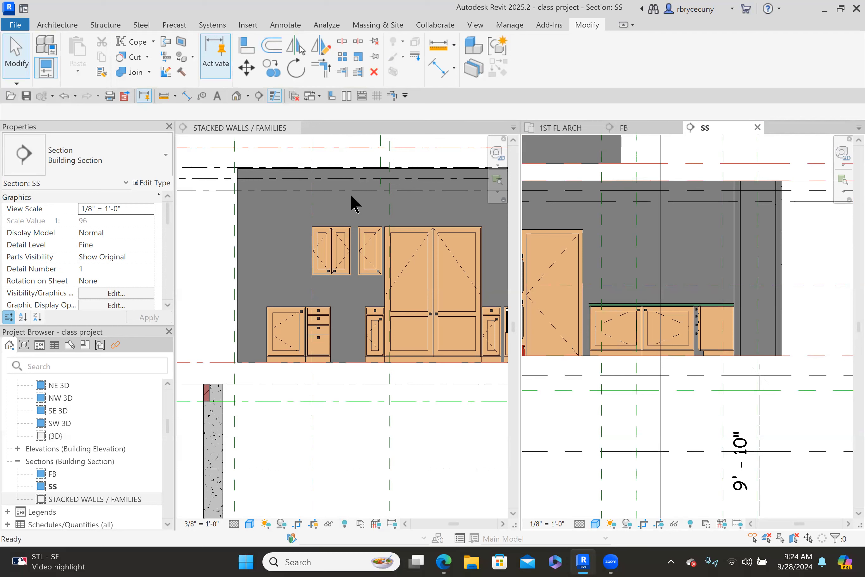
- Create a similar instance of the 24" upper double-door cabinet from STACKED WALLS / FAMILIES and place it above the base cabinets in section SS
scroll(412, 292, down, 5)
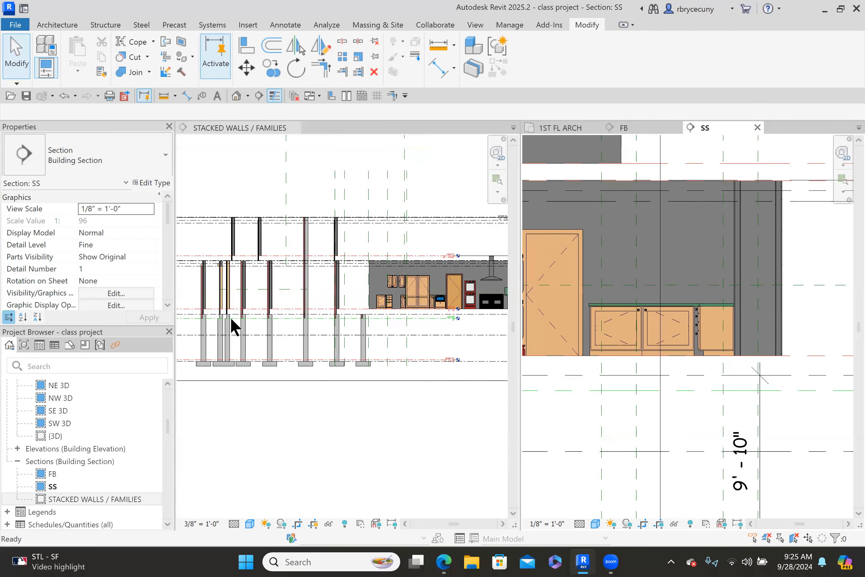
click(338, 292)
middle_drag(315, 289, 224, 286)
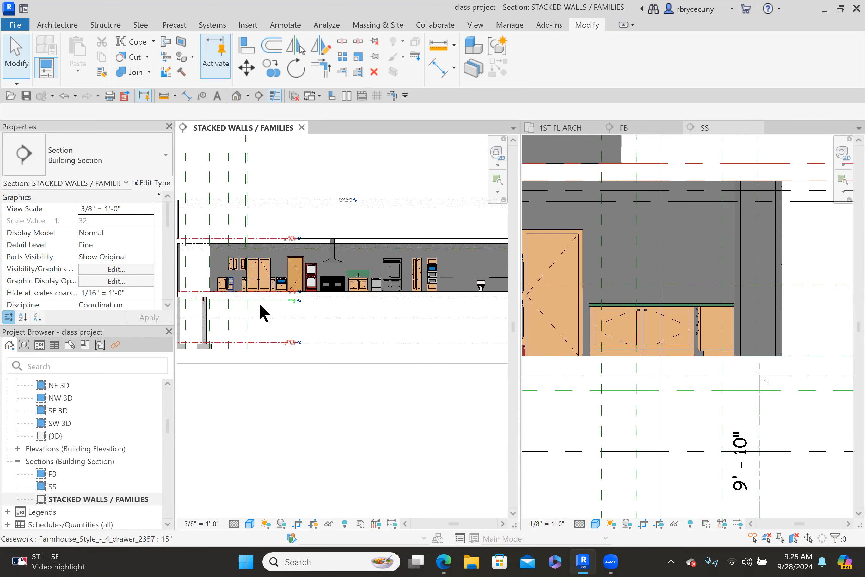
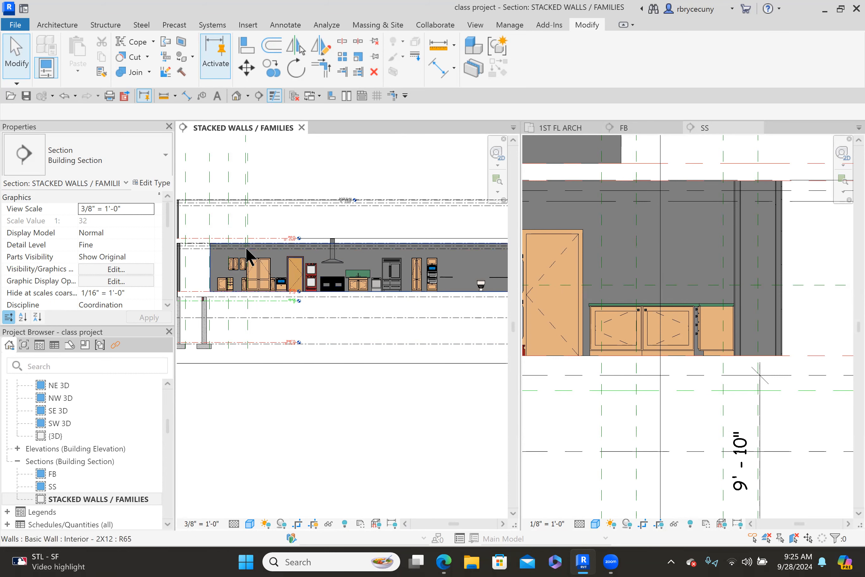
scroll(245, 254, up, 5)
click(205, 301)
right_click(205, 301)
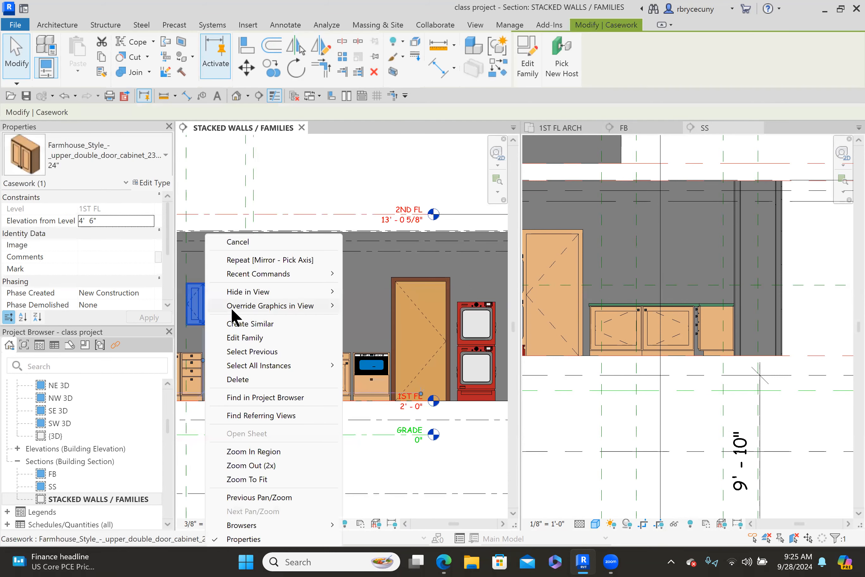
click(245, 324)
click(626, 285)
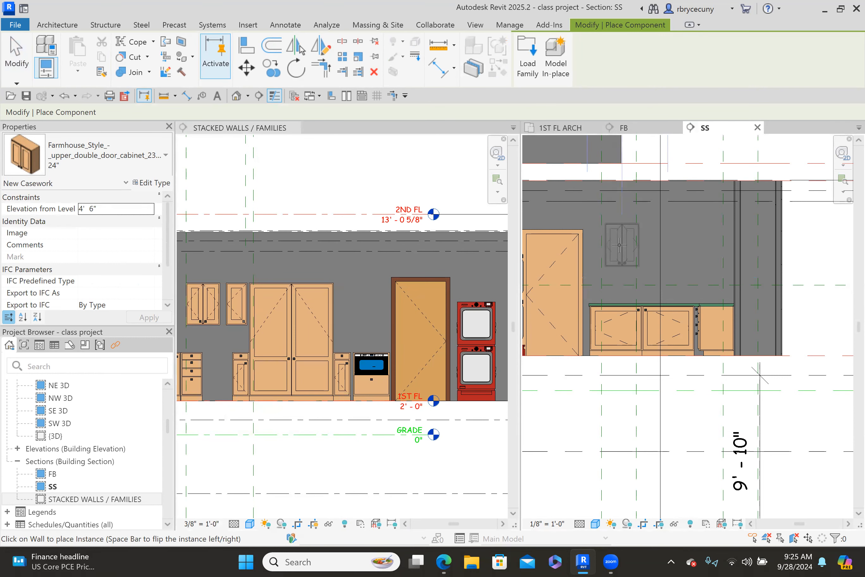
click(618, 247)
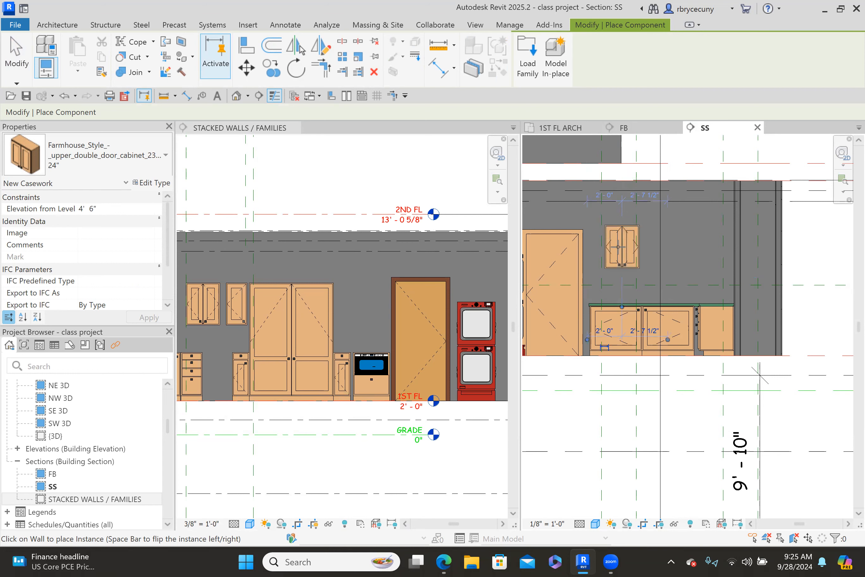
key(Escape)
key(Escape)
- Align the top of the new upper cabinet with the top of the adjacent door in section SS
scroll(596, 231, up, 4)
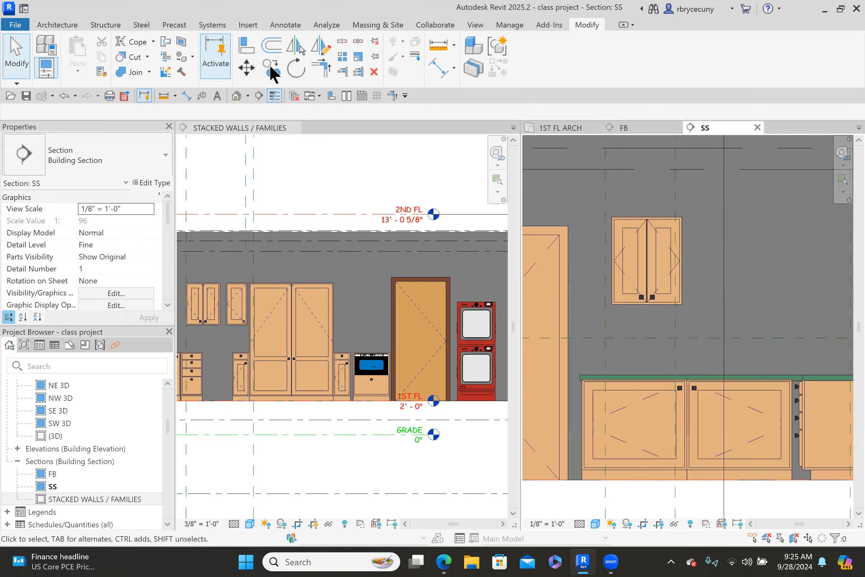
click(256, 56)
click(544, 225)
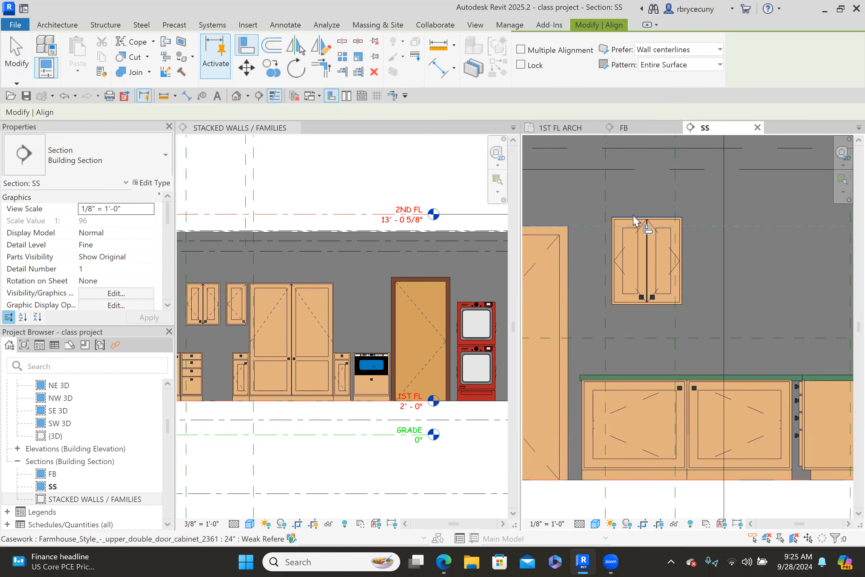
click(632, 218)
scroll(639, 293, down, 2)
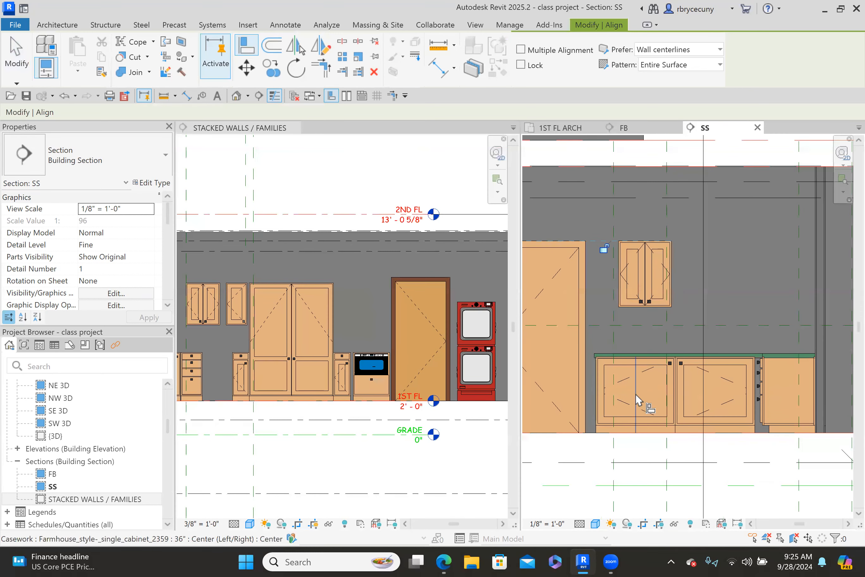
key(Escape)
- Change the upper double-door cabinet to the 36" type to match the base cabinet below it
click(649, 370)
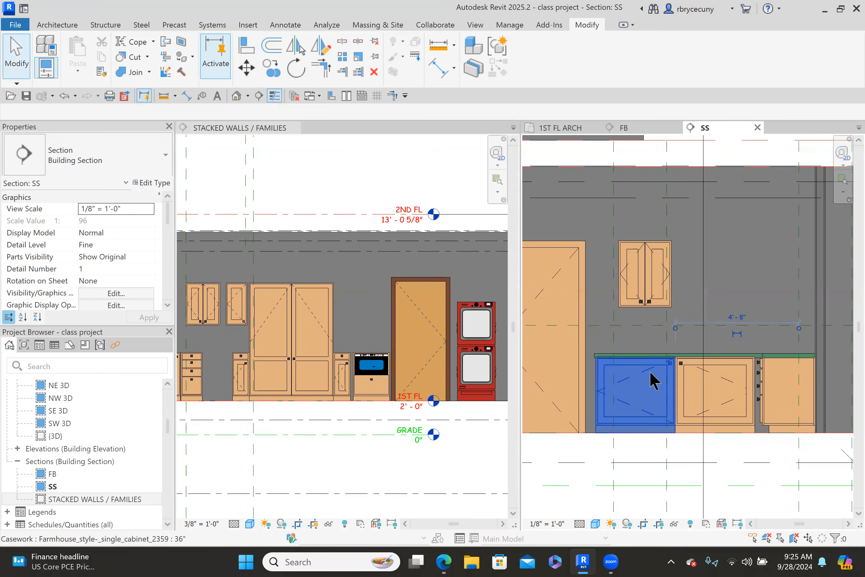
click(628, 272)
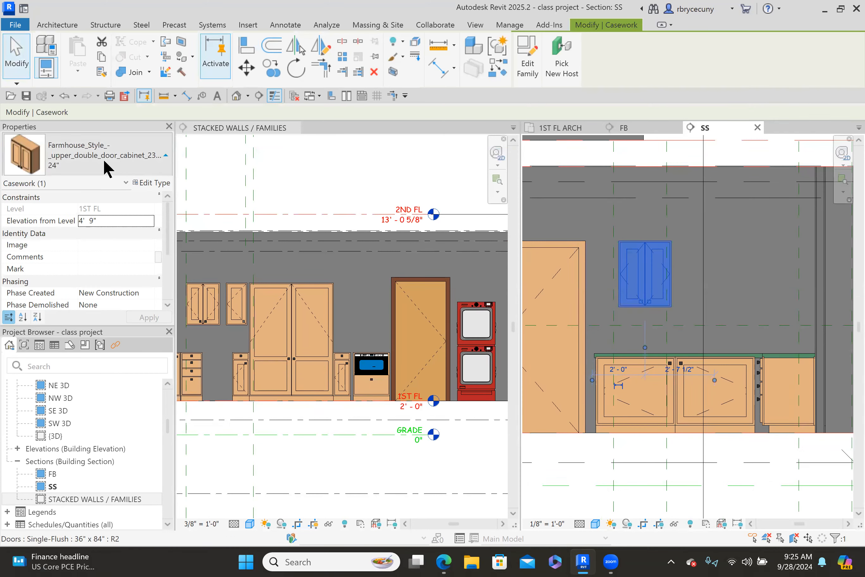
click(105, 162)
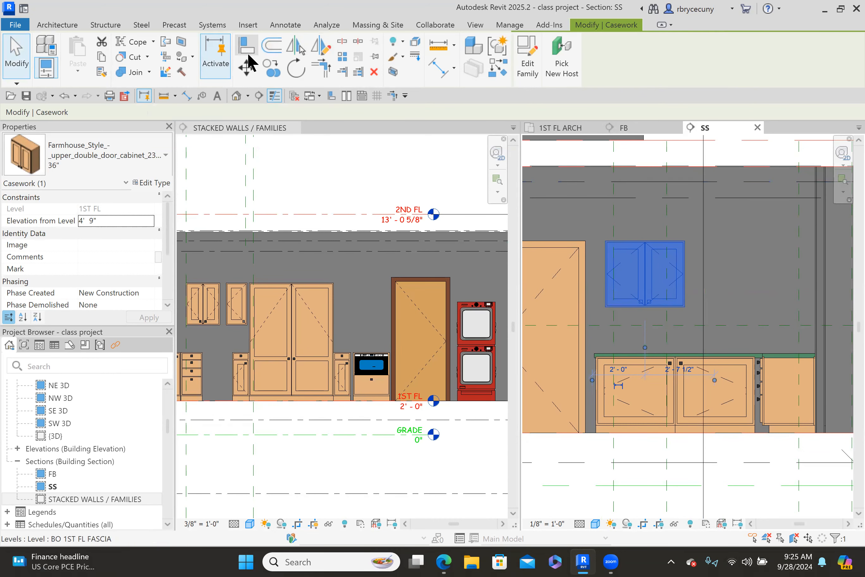
- Align the door-side edge of the 36" upper cabinet to the door-side edge of the base cabinet below
click(248, 53)
click(594, 401)
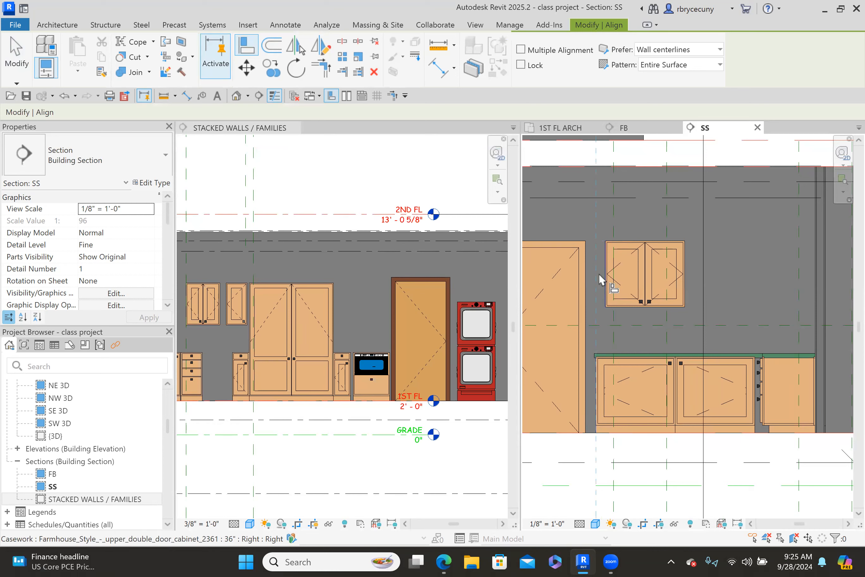
click(604, 276)
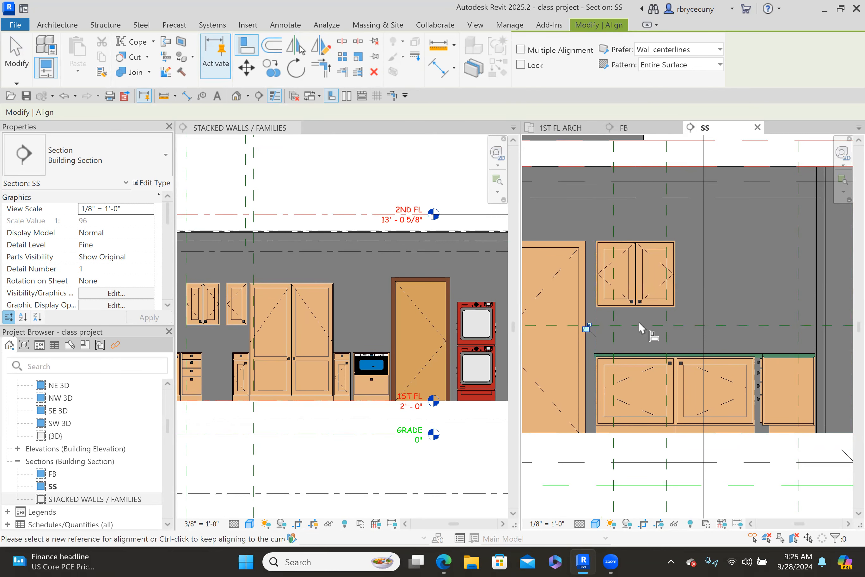
key(Escape)
key(Escape)
- Mirror a copy of the 36" upper cabinet about its side edge farther from the door
click(661, 288)
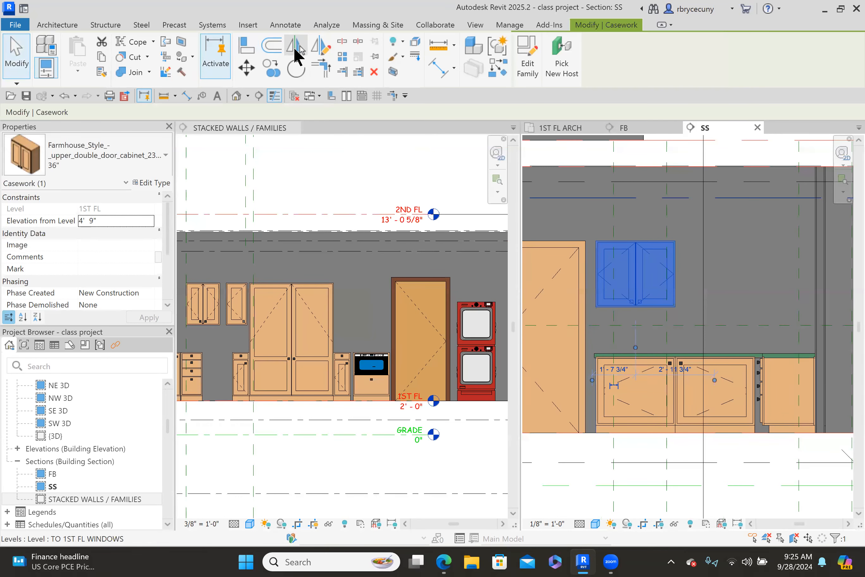
click(295, 49)
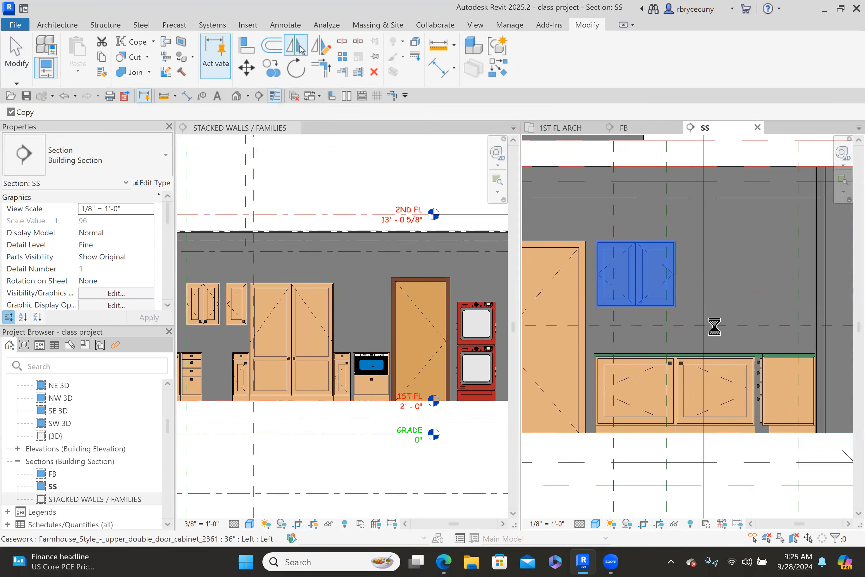
key(Escape)
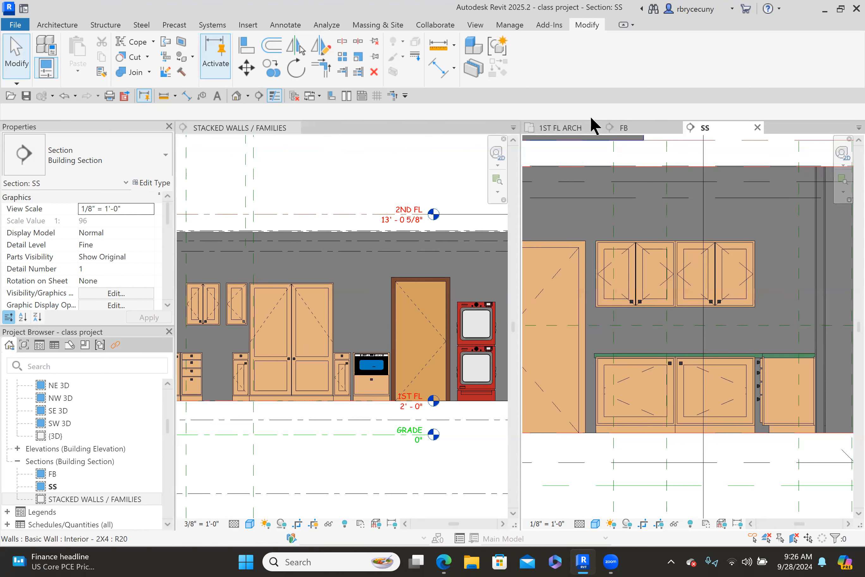
- Open section FB from its section line in the 1ST FL ARCH plan
click(566, 127)
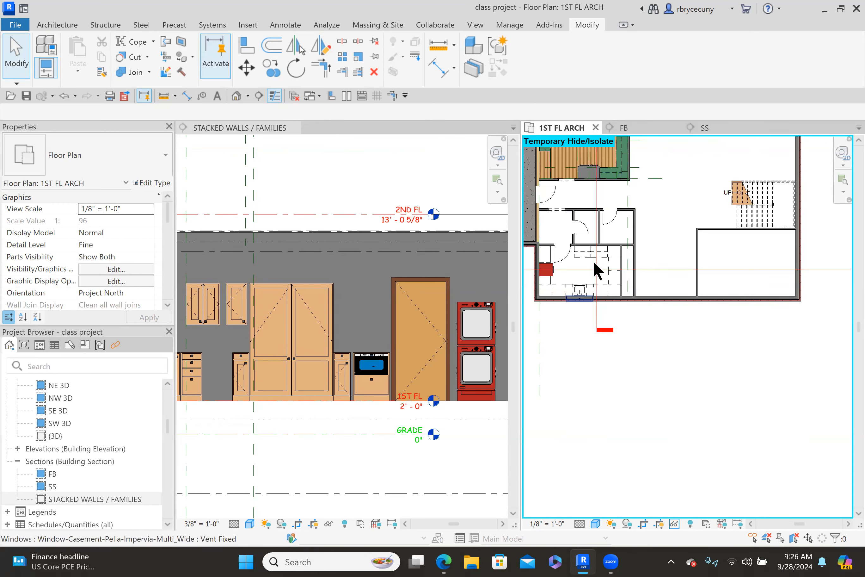
click(597, 315)
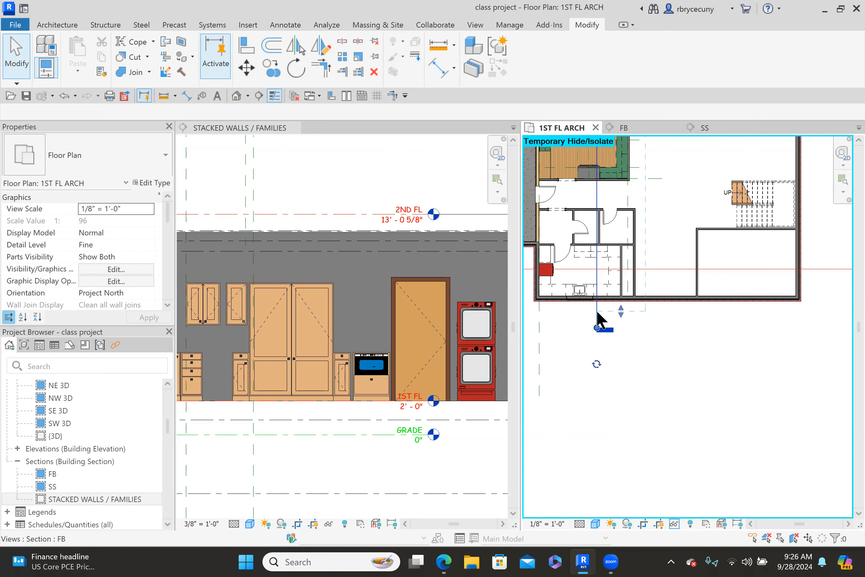
right_click(598, 185)
click(634, 255)
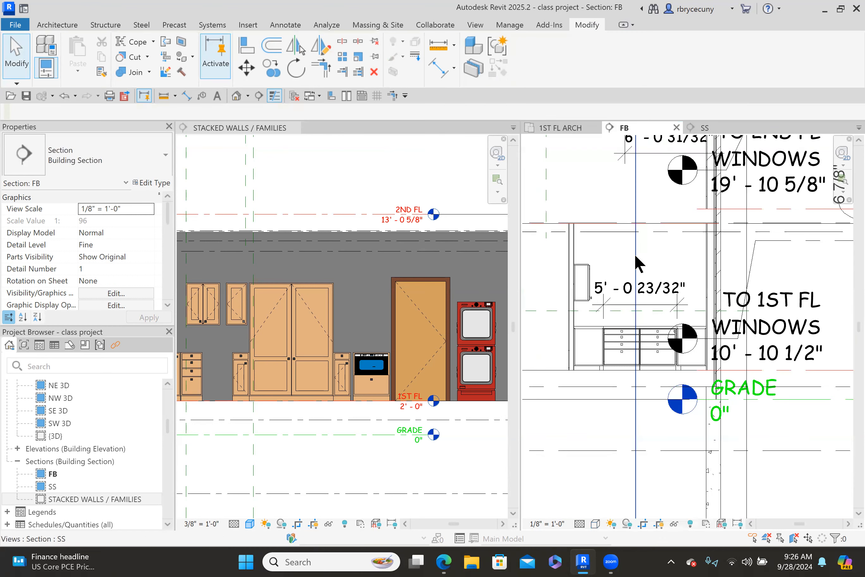
- Create a similar 36" upper double-door cabinet and place it on the wall above the four-drawer cabinets in section FB
scroll(596, 290, down, 5)
scroll(600, 286, up, 8)
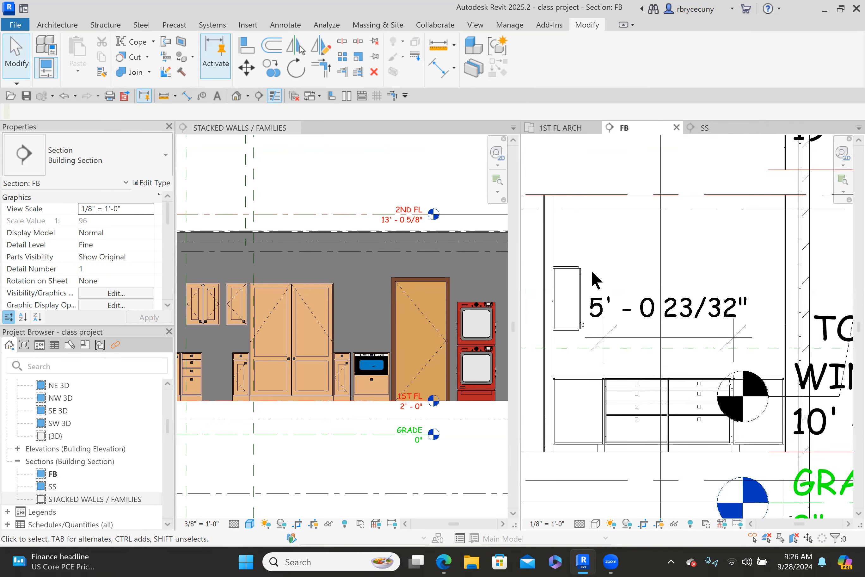
click(581, 276)
right_click(582, 279)
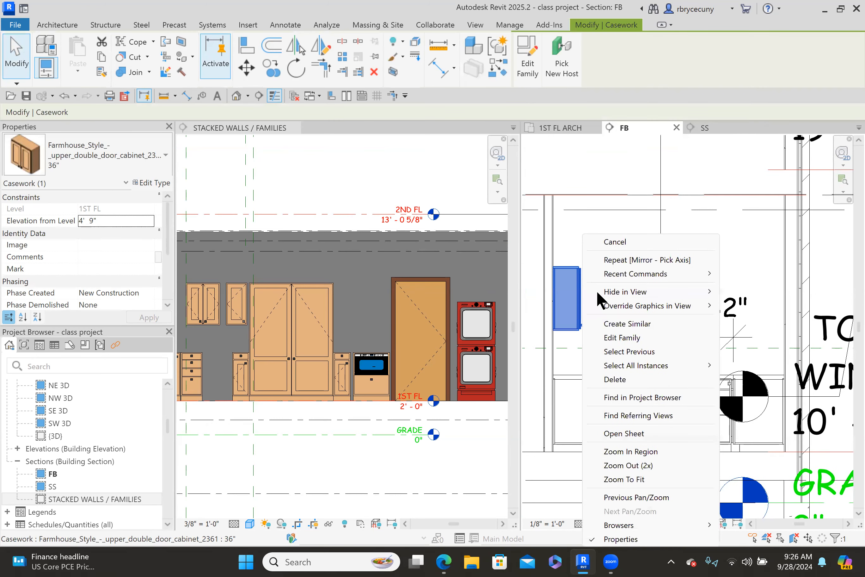
click(627, 324)
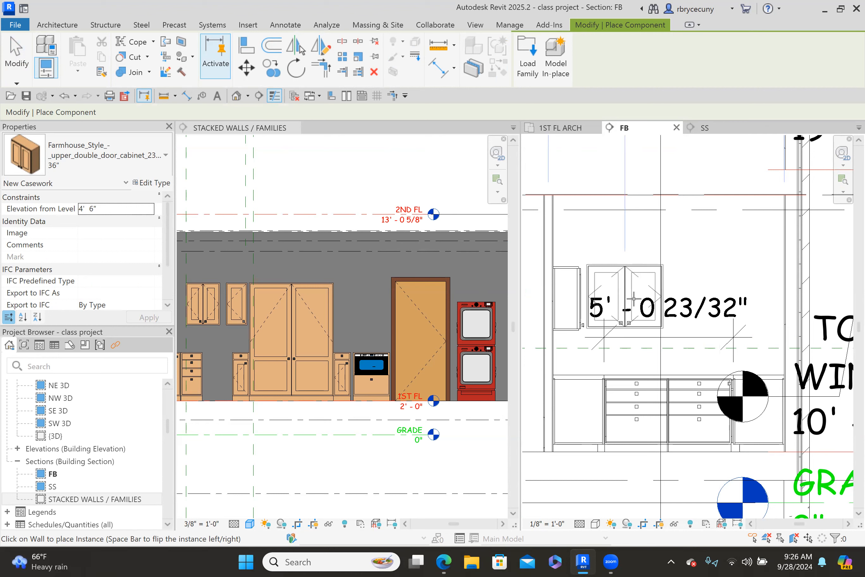
click(629, 296)
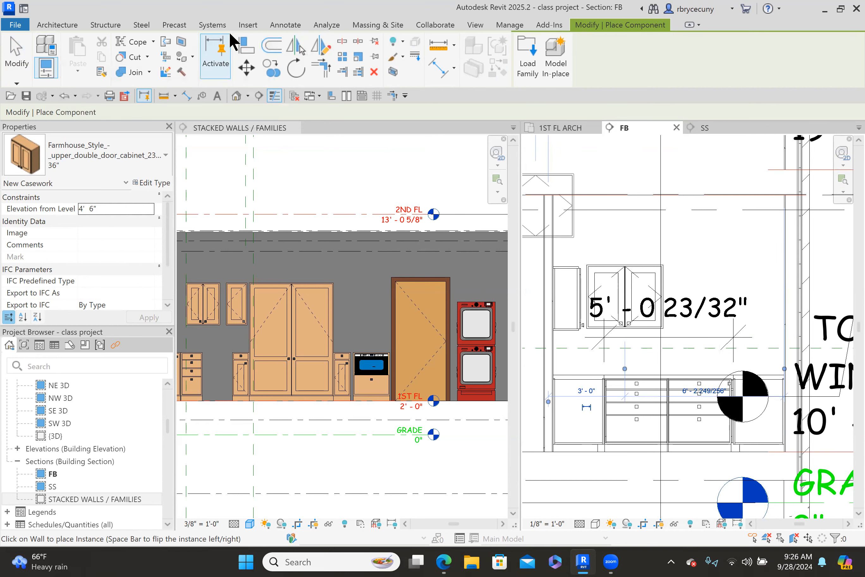
- Center the new upper cabinet over the four-drawer cabinet nearer the existing uppers and change it to the 30" type
click(238, 45)
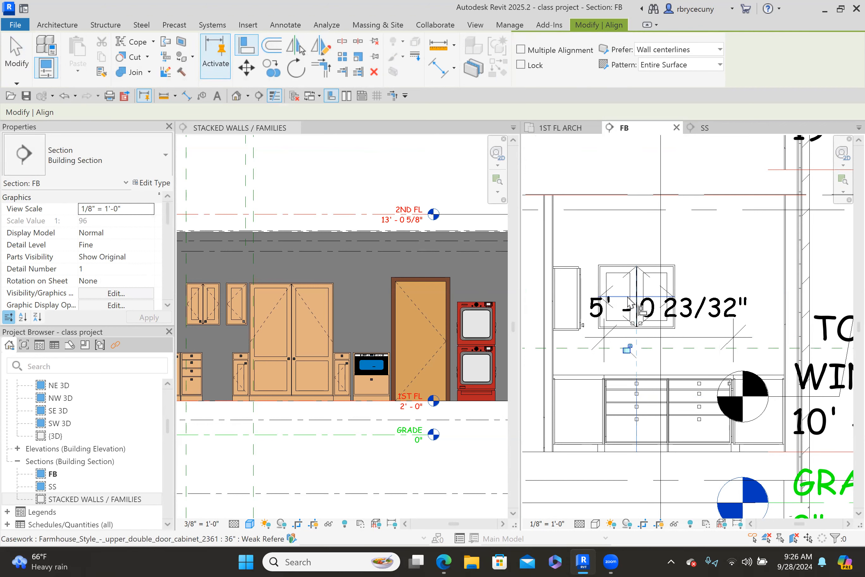
key(Escape)
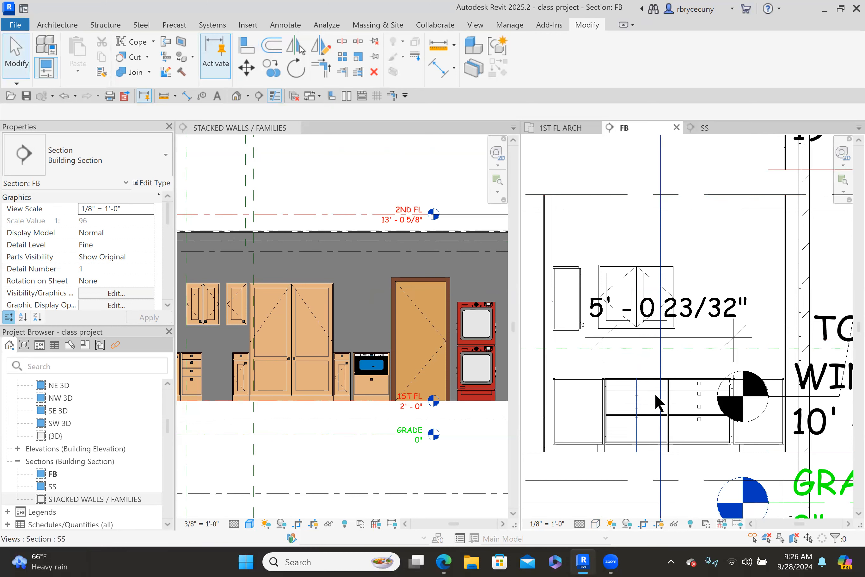
click(646, 390)
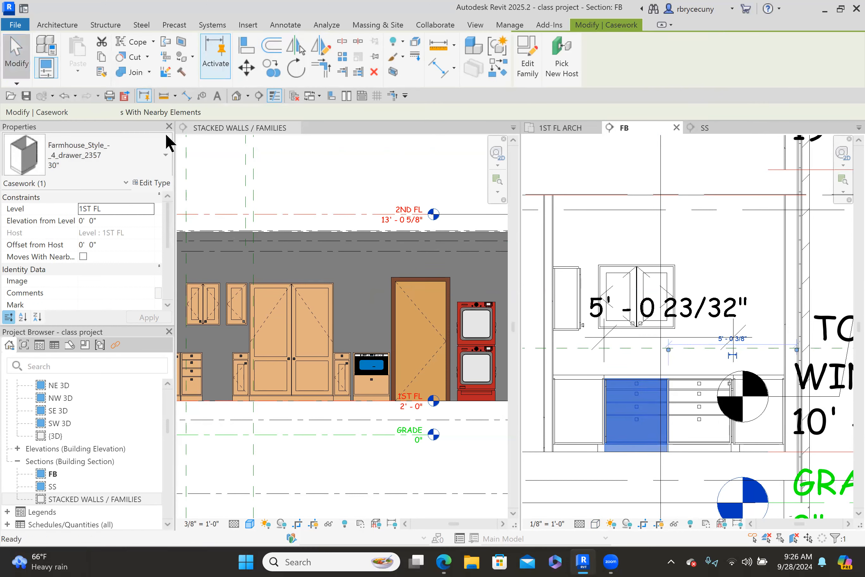
key(Escape)
click(627, 298)
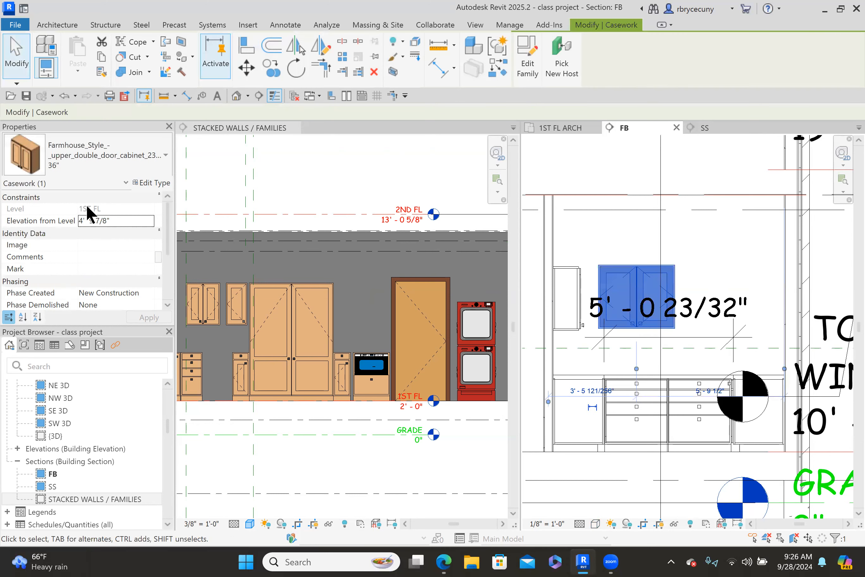
click(74, 162)
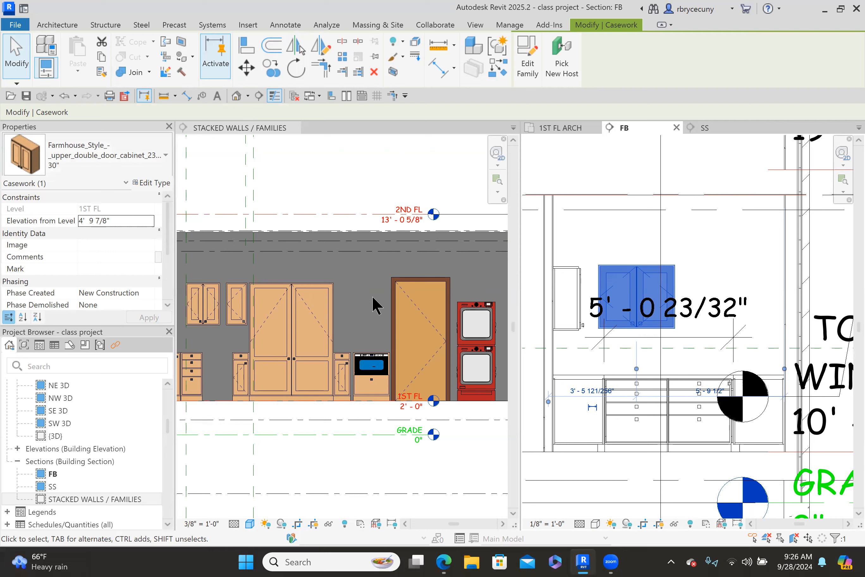
- Align the top of the 30" upper cabinet with the top of the adjacent 36" upper cabinet seen from the side
click(245, 50)
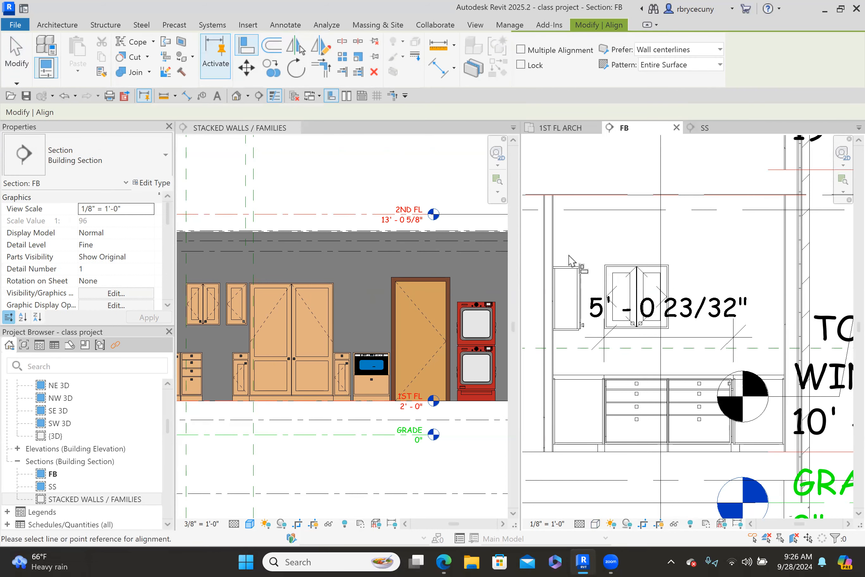
scroll(579, 265, up, 4)
click(578, 293)
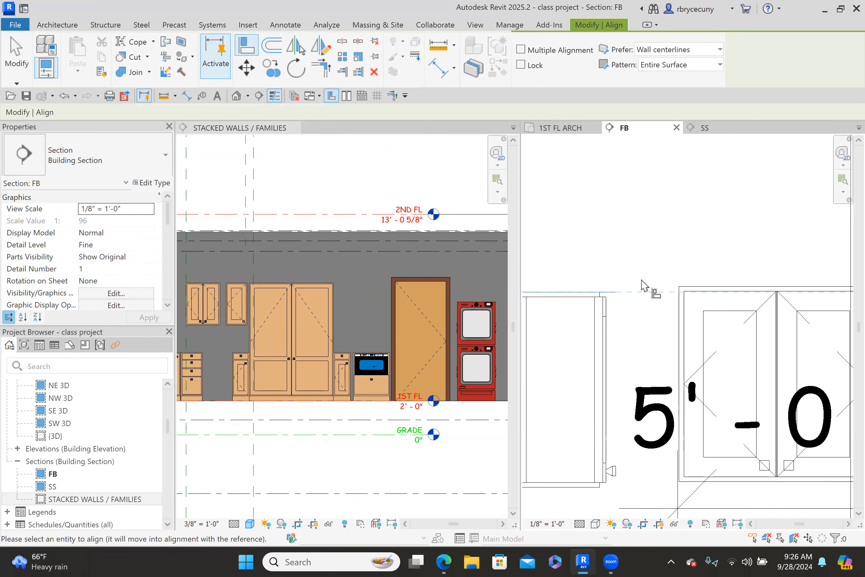
click(720, 289)
scroll(670, 282, down, 2)
middle_drag(670, 285, 560, 257)
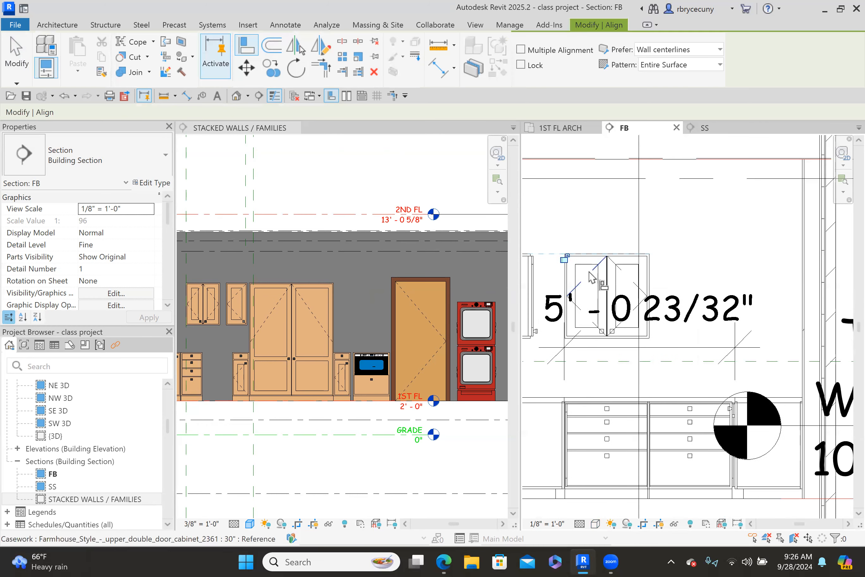
key(Escape)
click(609, 277)
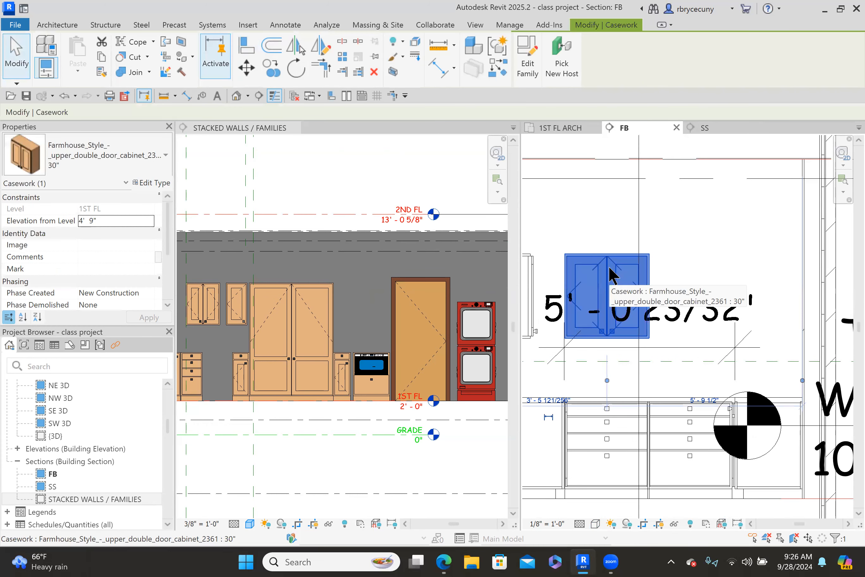
click(293, 51)
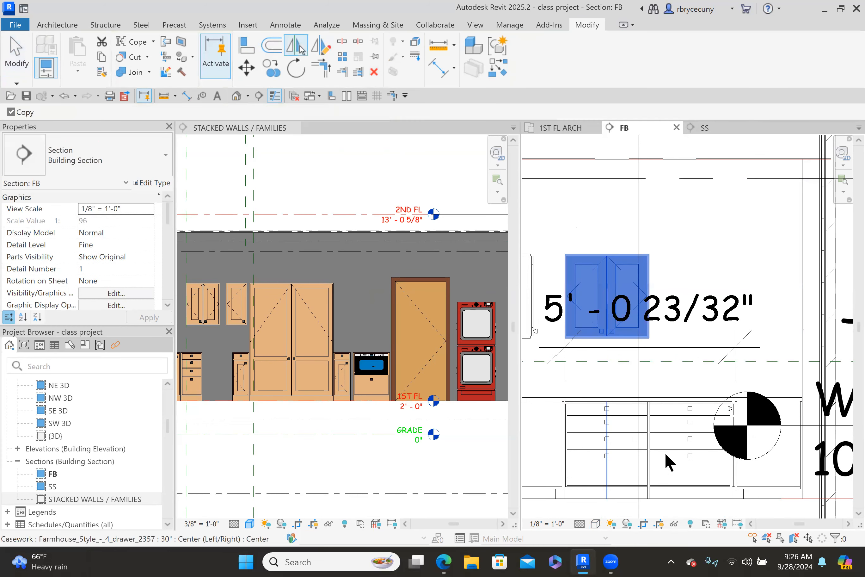
scroll(653, 420, up, 6)
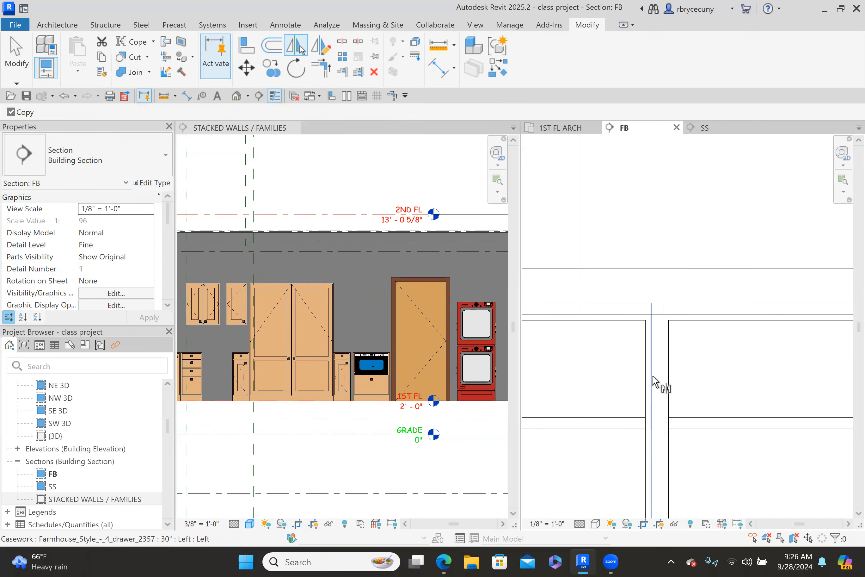
click(652, 375)
key(Escape)
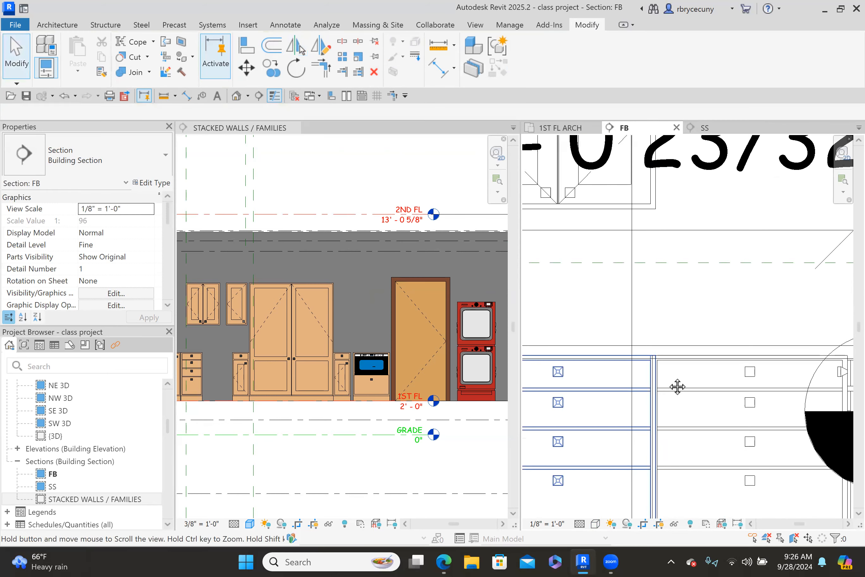
- Nudge the four-drawer cabinet below the 30" upper away from its neighbour, and align its side flush with the adjacent four-drawer cabinet
middle_drag(676, 385, 719, 362)
scroll(720, 362, down, 2)
click(688, 371)
key(Left)
key(Left)
key(Left)
key(Left)
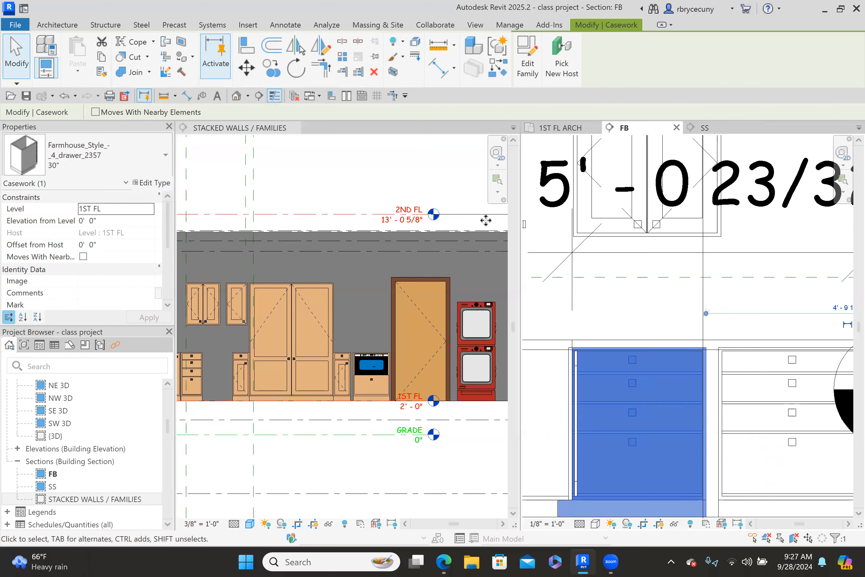
click(246, 44)
scroll(706, 379, up, 2)
scroll(703, 374, up, 1)
click(736, 404)
click(709, 400)
scroll(661, 392, down, 3)
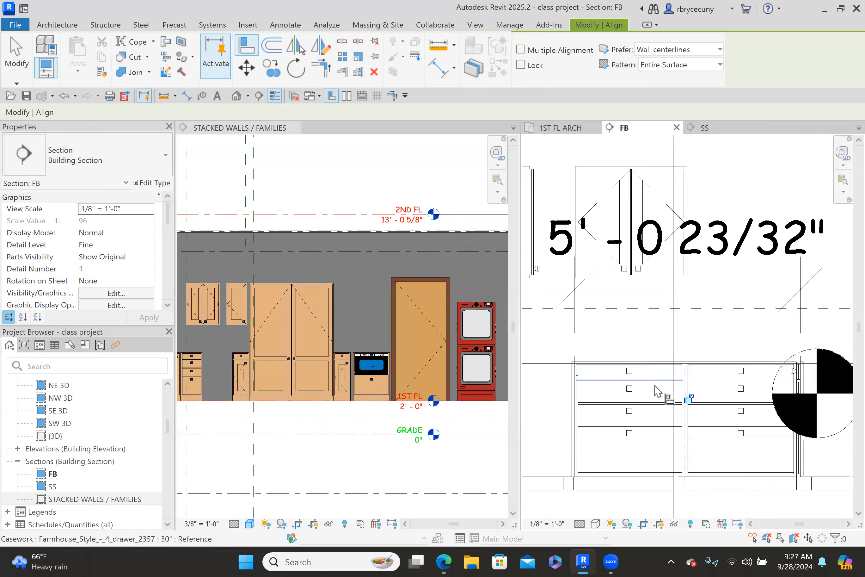
- Align the center of the 30" upper double-door cabinet with the center of the four-drawer cabinet below it
key(Escape)
click(246, 46)
click(629, 422)
scroll(631, 229, up, 5)
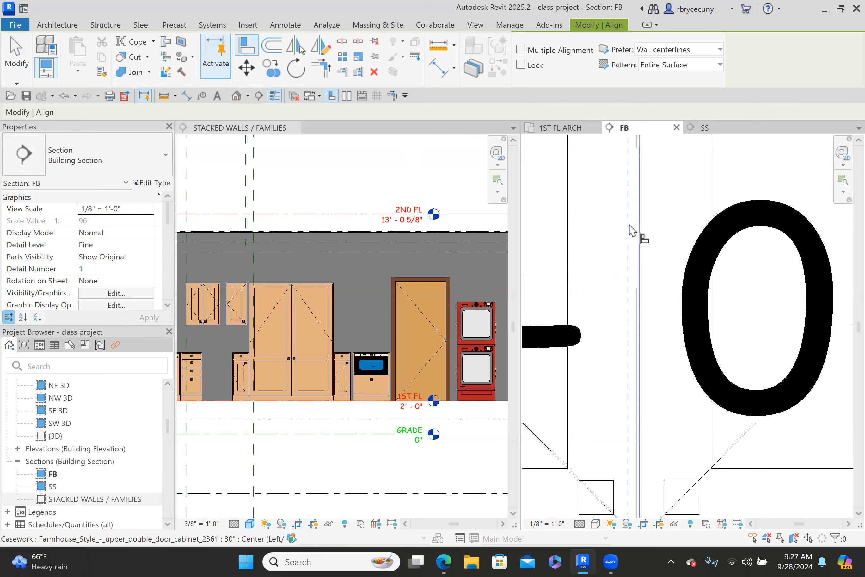
scroll(648, 246, down, 5)
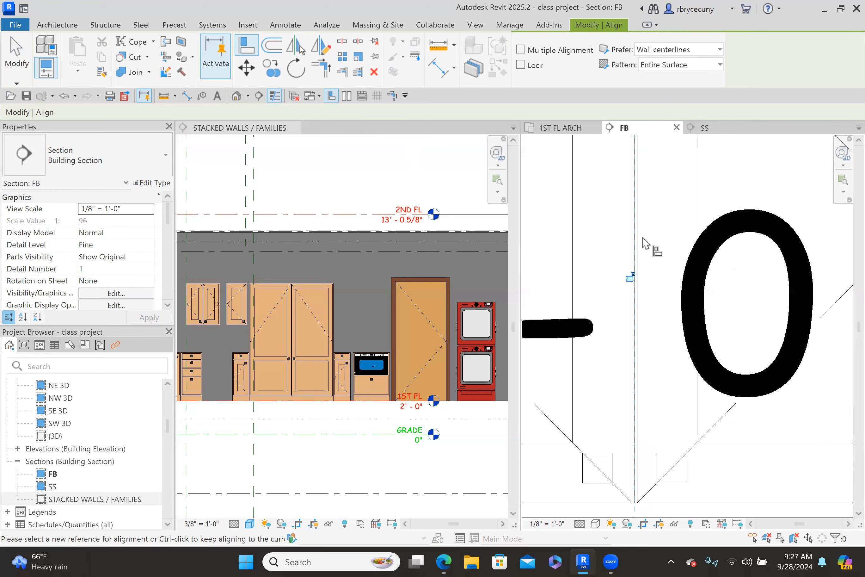
click(642, 294)
middle_drag(653, 328, 598, 325)
key(Escape)
key(Escape)
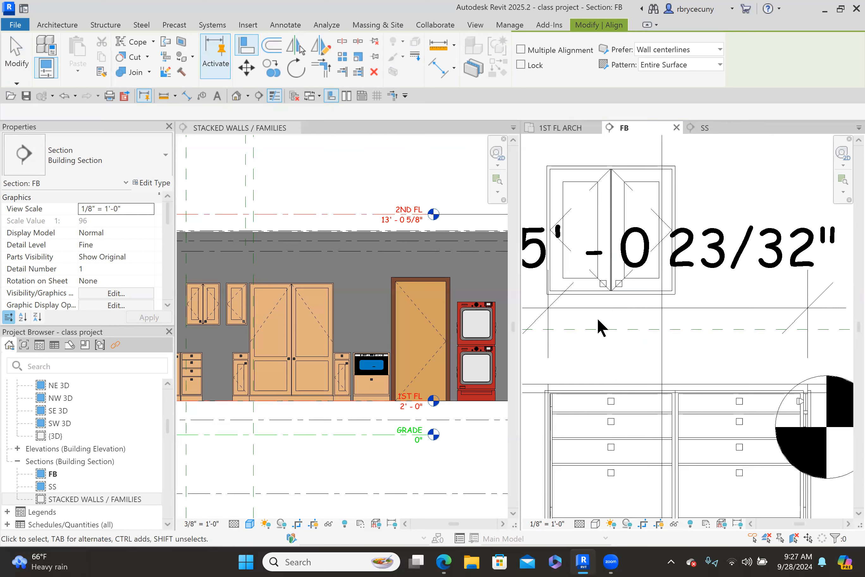
- Mirror a copy of the 30" upper cabinet across the shared edge of the two four-drawer cabinets
click(608, 290)
click(296, 54)
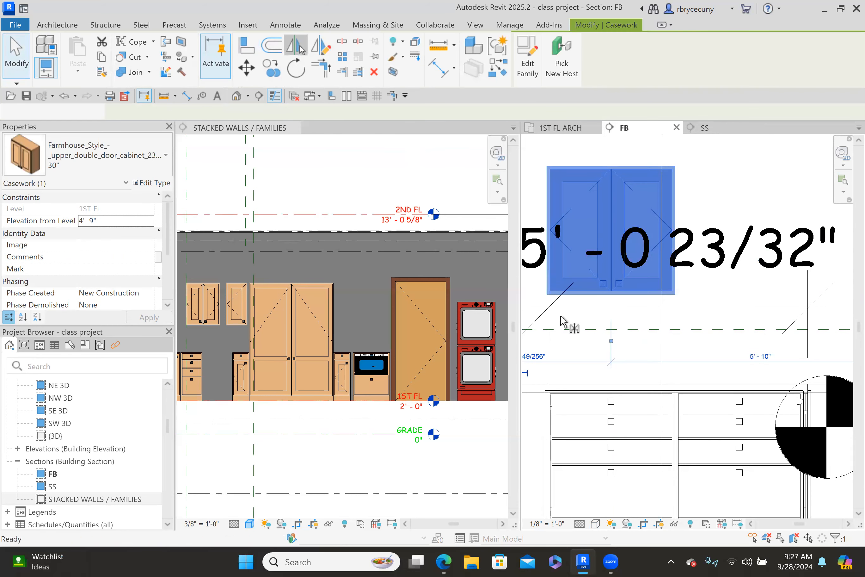
scroll(695, 407, up, 5)
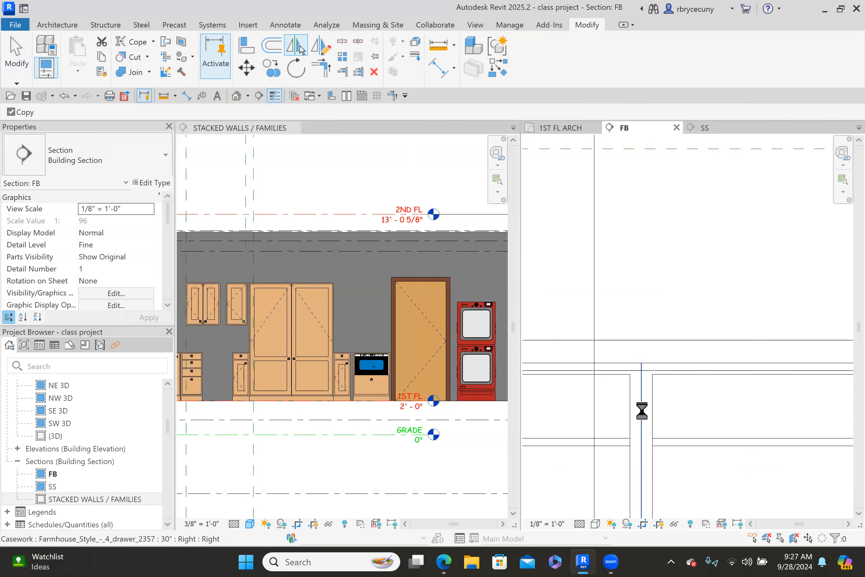
click(641, 409)
scroll(640, 408, down, 2)
key(Escape)
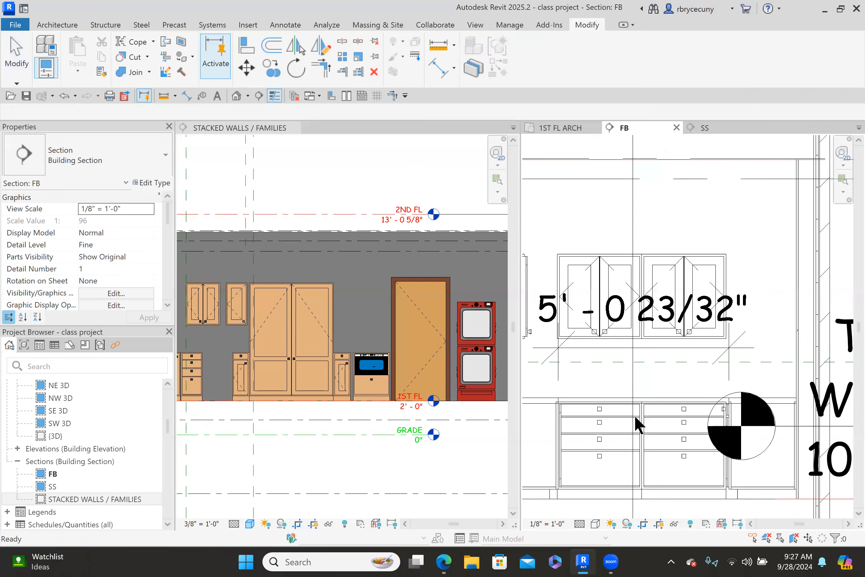
scroll(634, 415, down, 2)
middle_drag(629, 385, 614, 362)
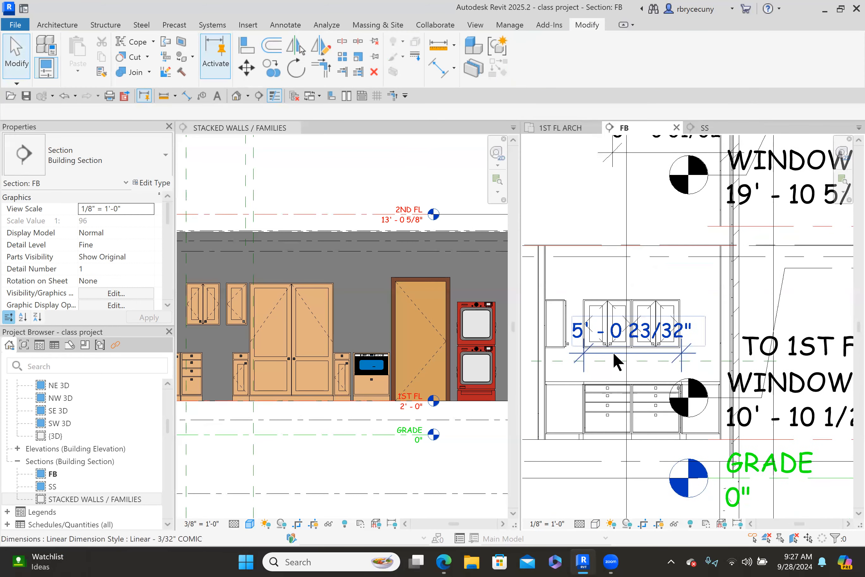
- Switch to the 1ST FL ARCH plan at the kitchen corner between the two runs of upper cabinets
click(573, 127)
scroll(599, 275, up, 5)
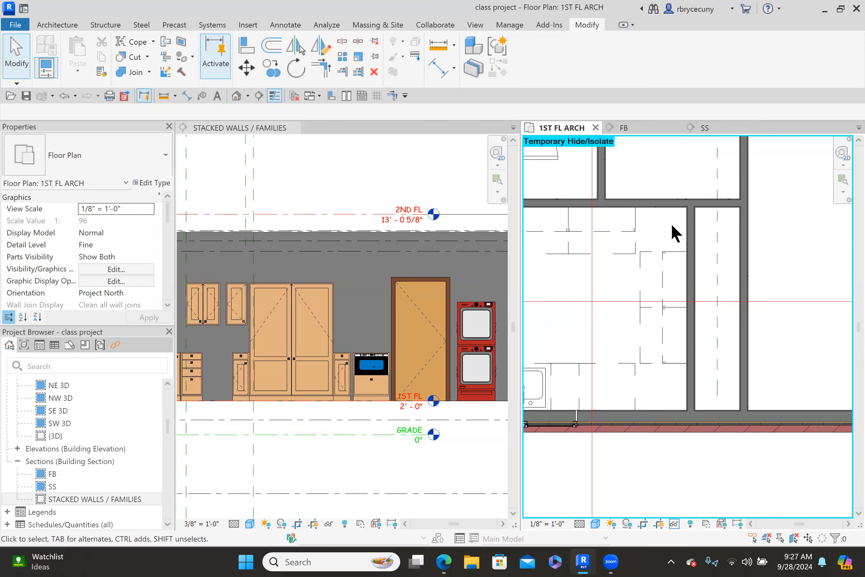
scroll(675, 224, down, 2)
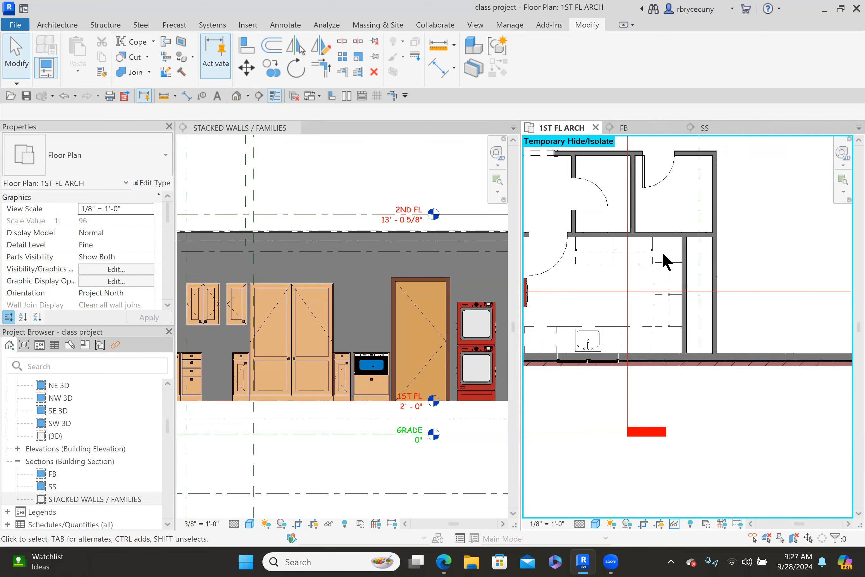
scroll(665, 256, up, 4)
scroll(665, 252, up, 1)
middle_drag(668, 257, 676, 304)
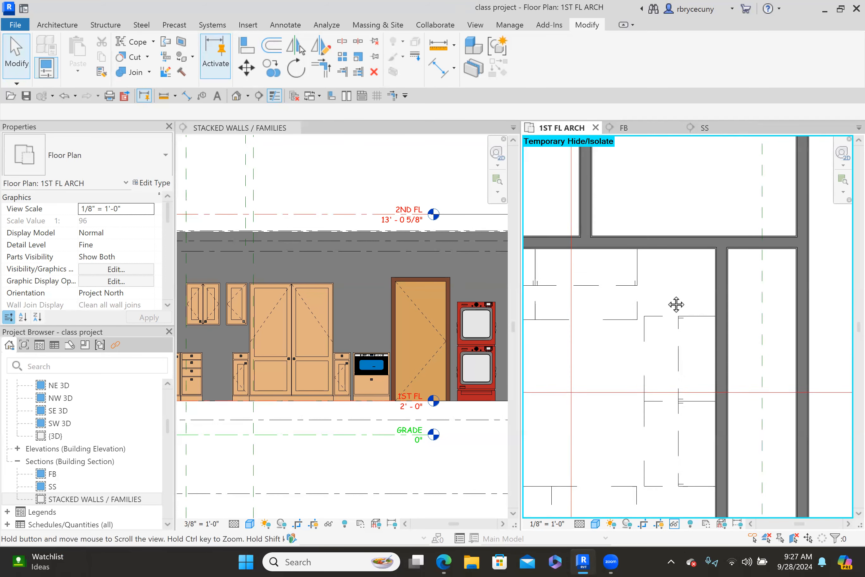
- Create a similar 15" single-door upper cabinet from the STACKED WALLS / FAMILIES section and place it on the wall beside the 36" upper cabinet
click(238, 310)
right_click(238, 314)
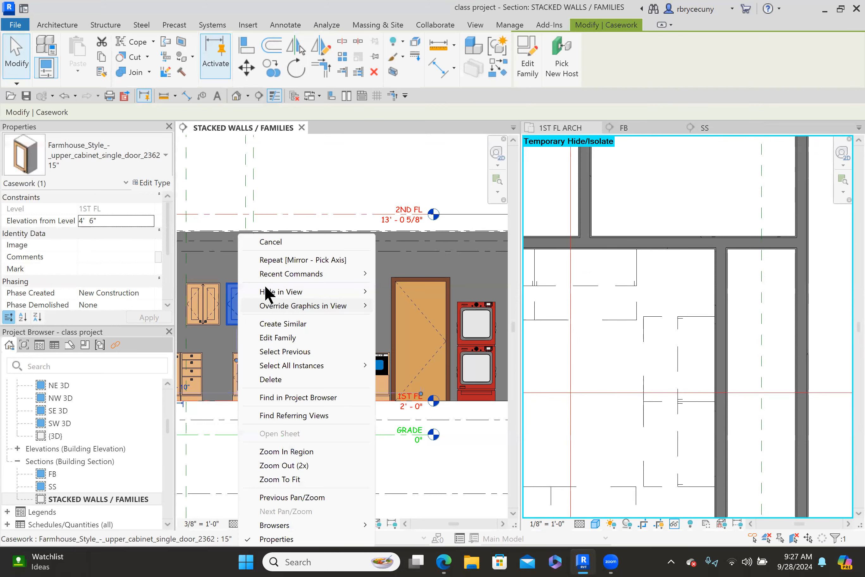
click(280, 323)
scroll(661, 267, up, 1)
scroll(682, 243, up, 1)
click(681, 243)
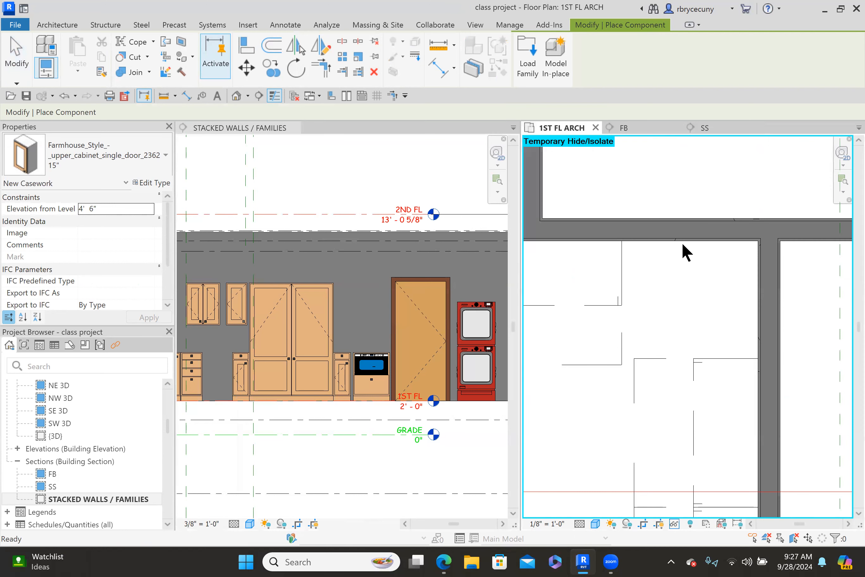
click(683, 242)
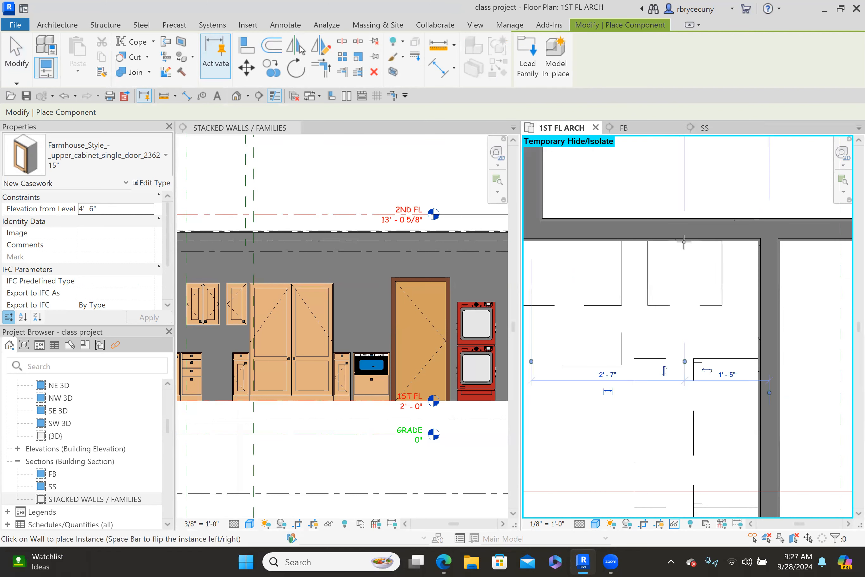
key(Escape)
key(Escape)
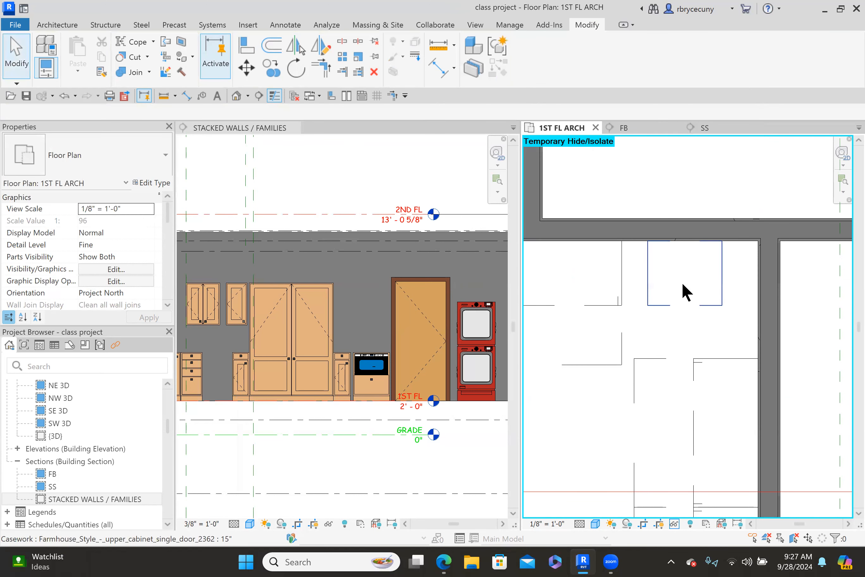
- Change the new single-door upper cabinet to the 12" type and align its side with the adjacent 36" double-door upper cabinet
click(674, 305)
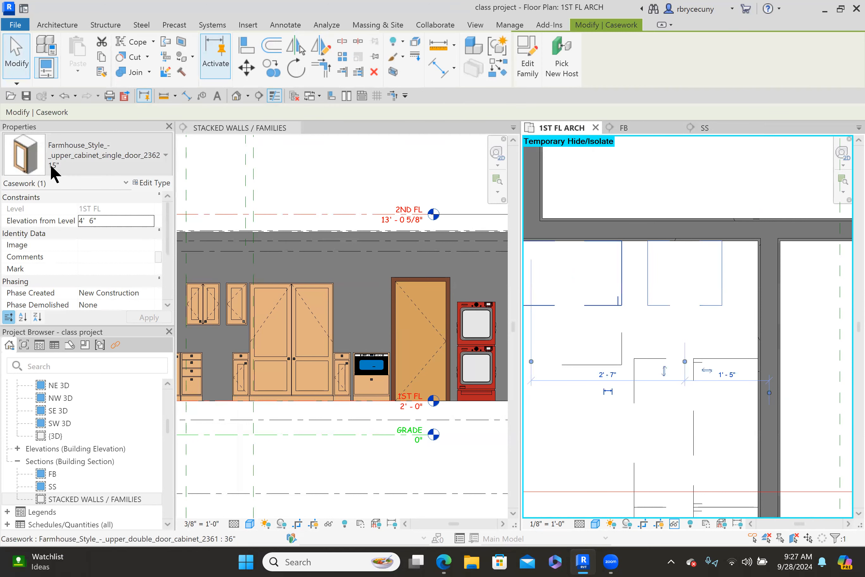
click(78, 154)
scroll(43, 301, up, 1)
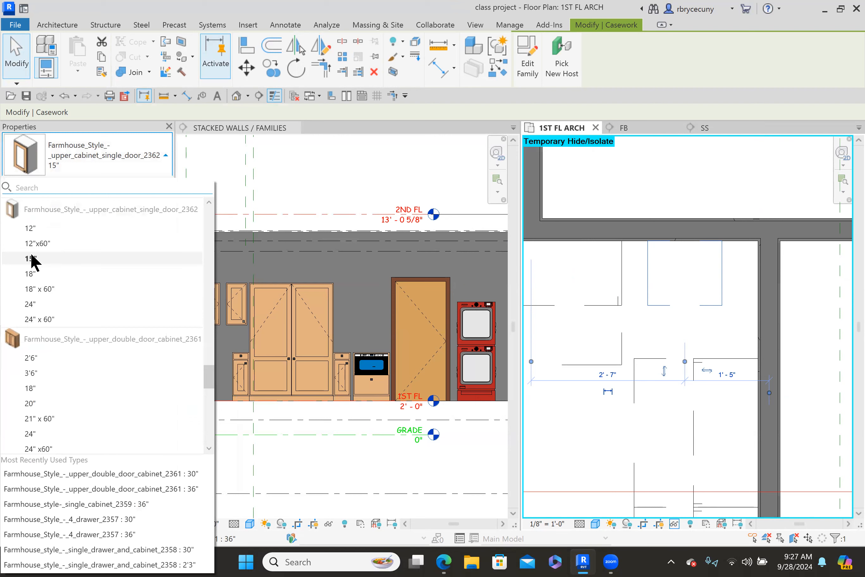
click(29, 228)
click(249, 50)
click(621, 286)
click(654, 286)
key(Escape)
key(Escape)
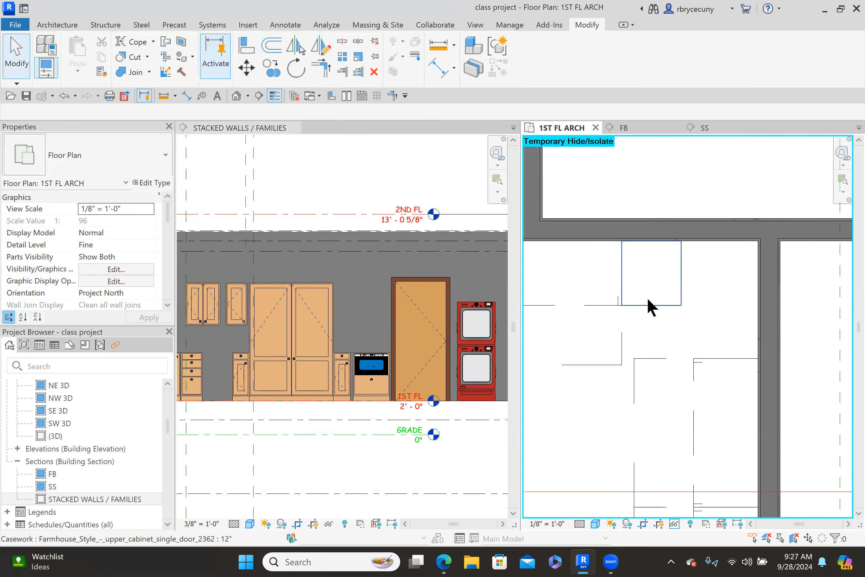
- Create a similar 12" single-door upper cabinet on the perpendicular wall and align its side with the end of the 30" upper cabinets
right_click(647, 298)
click(741, 325)
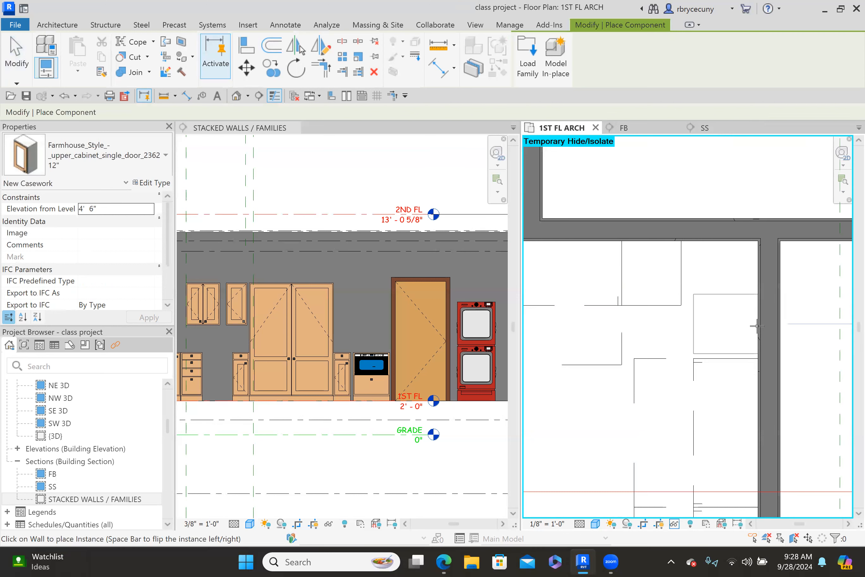
click(757, 326)
click(247, 46)
click(718, 360)
click(718, 356)
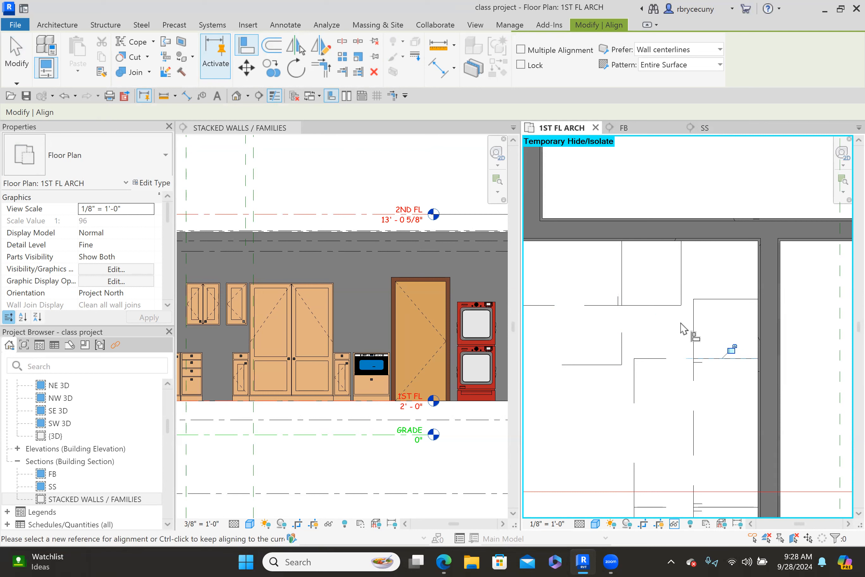
key(Escape)
key(Escape)
- Duplicate the 12" type of the single-door upper cabinet on the perpendicular wall as a new type named 9"
scroll(673, 306, up, 1)
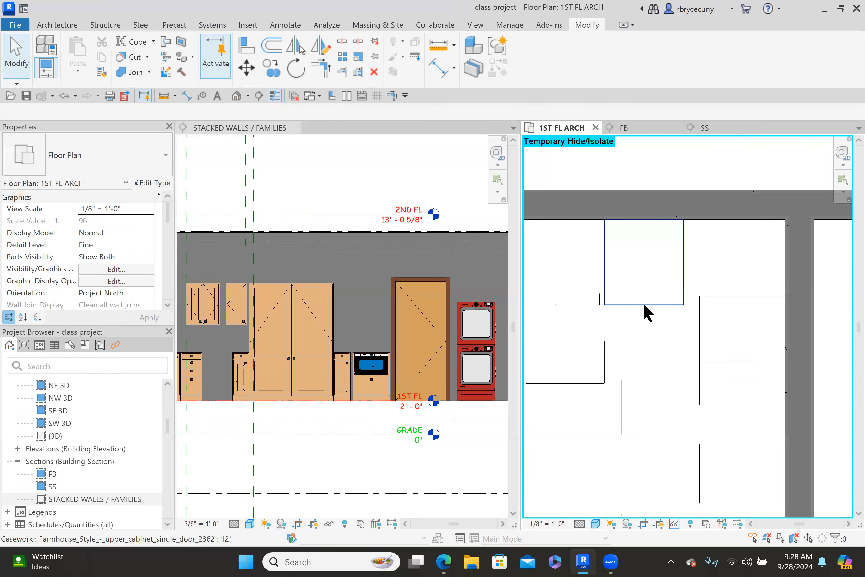
click(703, 330)
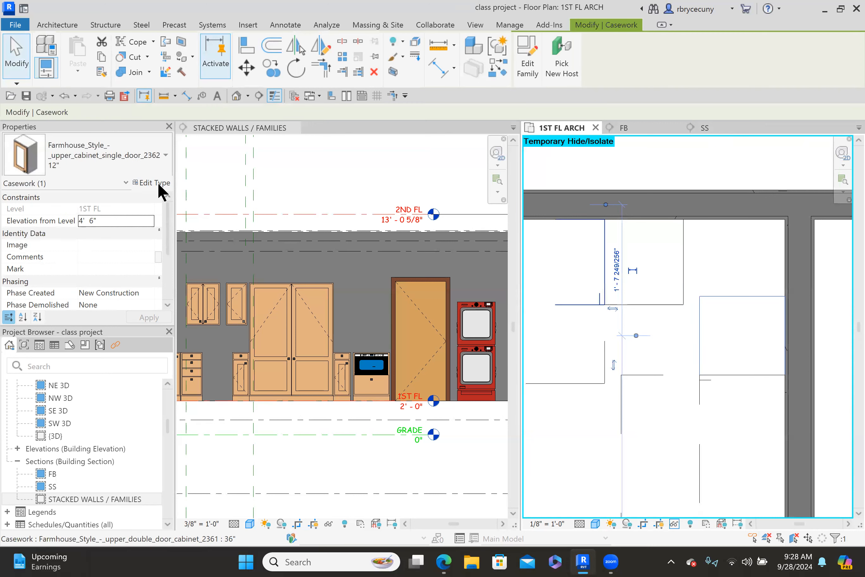
click(64, 160)
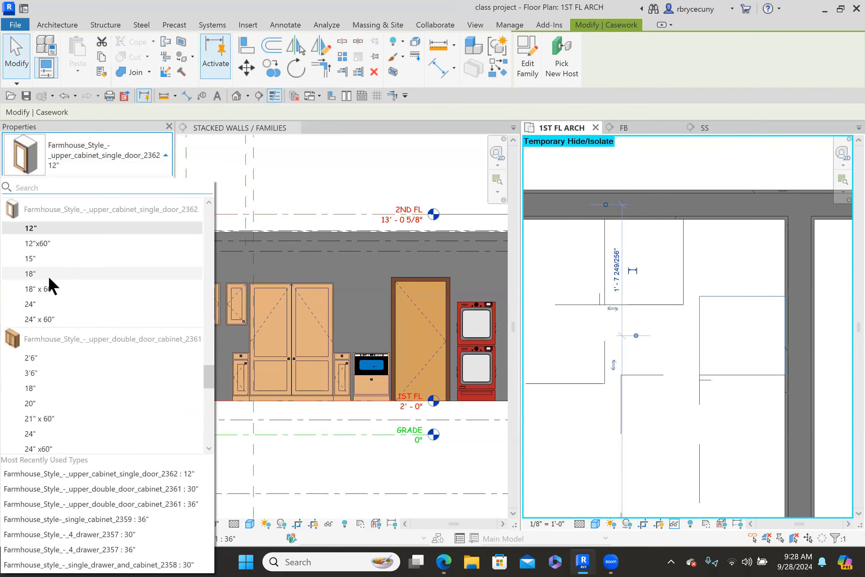
scroll(46, 286, up, 1)
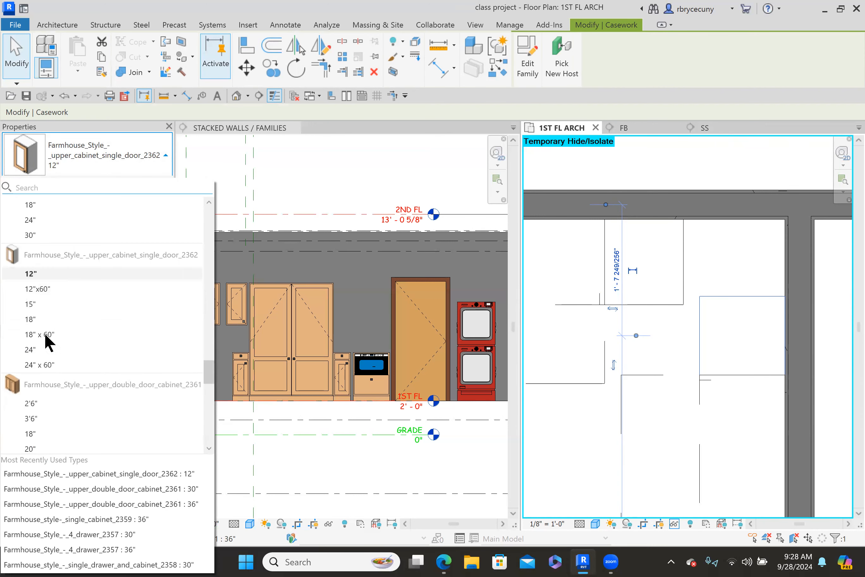
click(71, 147)
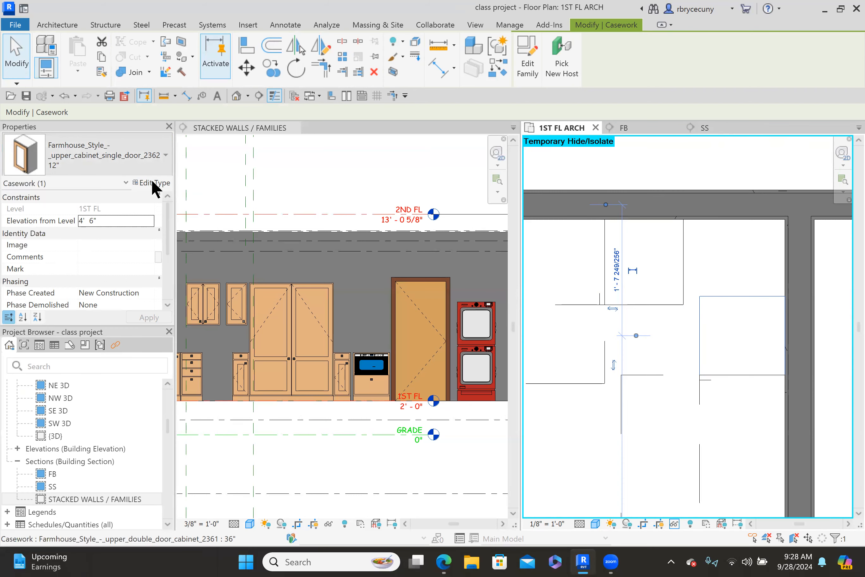
click(153, 185)
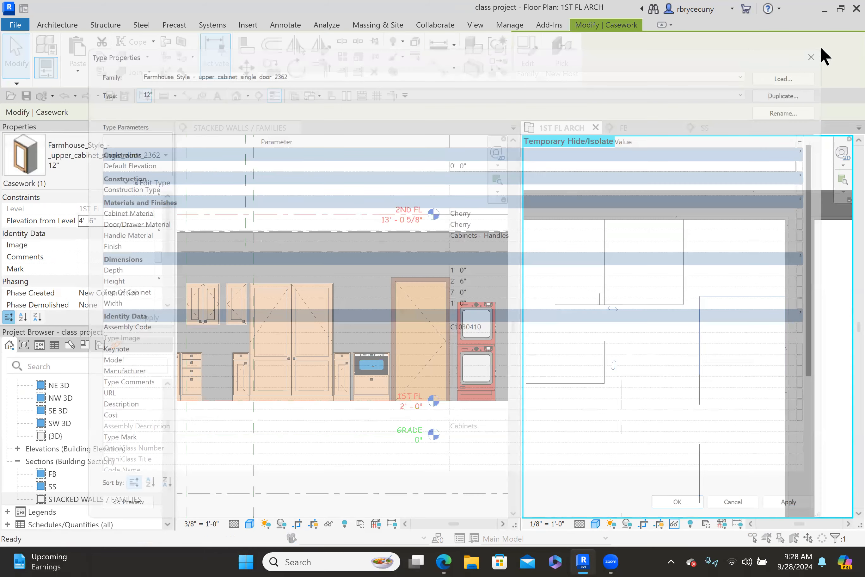
click(814, 76)
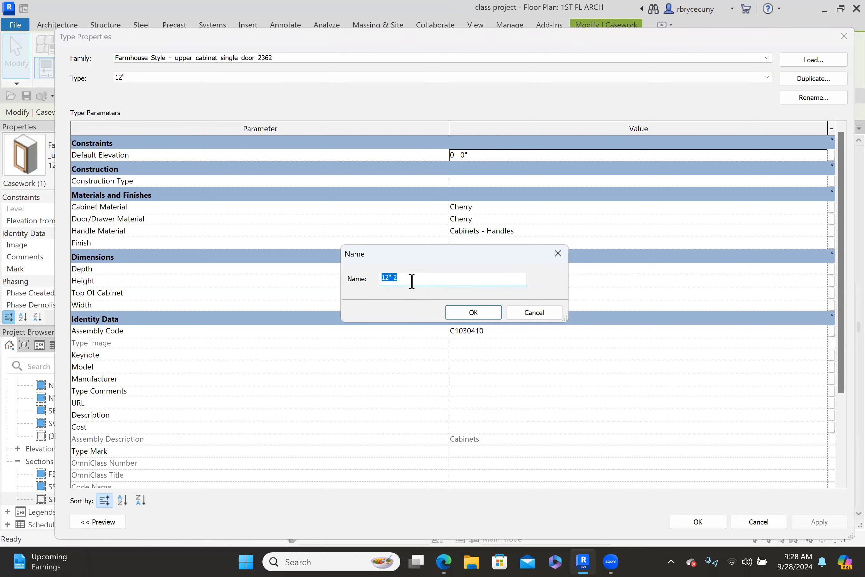
text(6")
key(Return)
- Set the new cabinet type's width to 0' 9" and accept the type properties
click(475, 305)
text(9)
key(Return)
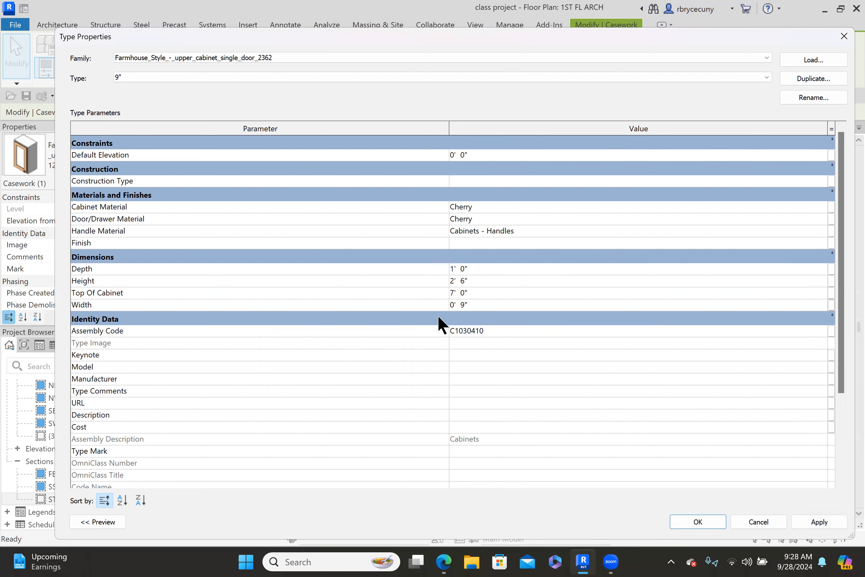
click(695, 518)
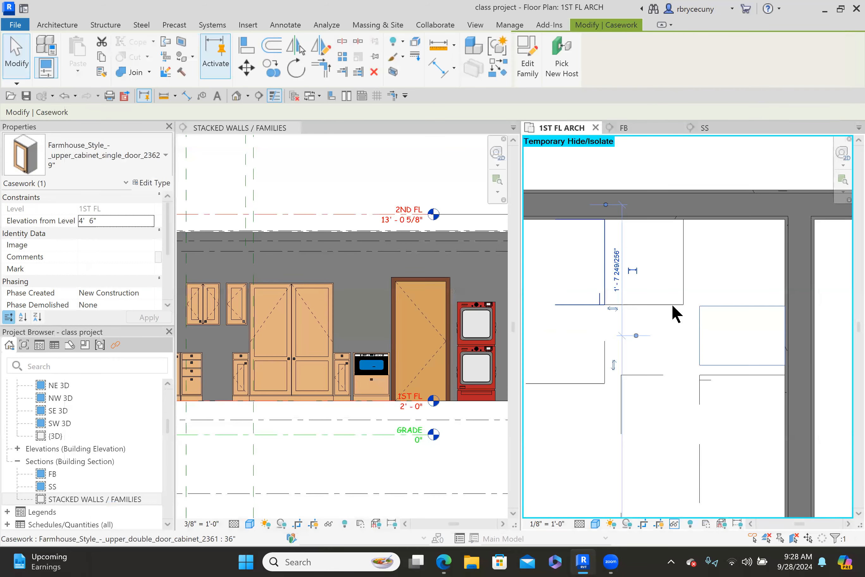
- Align the side of the 9" single-door upper cabinet with the end of the adjacent 30" upper cabinet
key(a)
key(l)
click(728, 376)
click(726, 367)
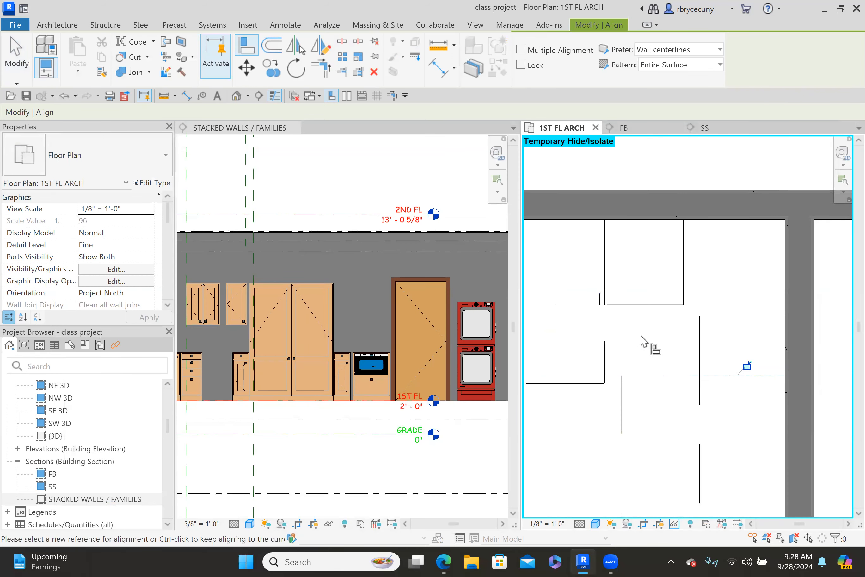
- Mirror a copy of the 9" single-door upper cabinet about the joint between the two 30" cabinets on the perpendicular wall
scroll(641, 339, down, 4)
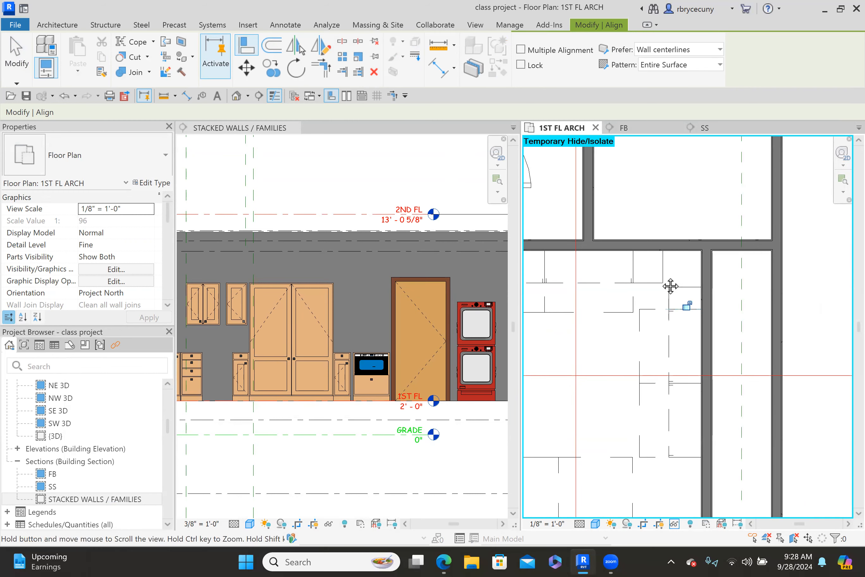
scroll(670, 285, down, 2)
click(15, 57)
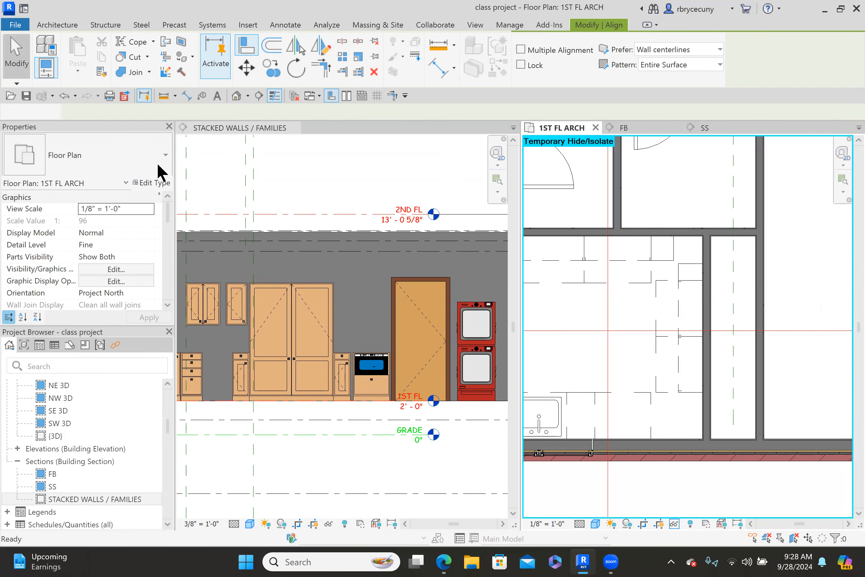
click(689, 276)
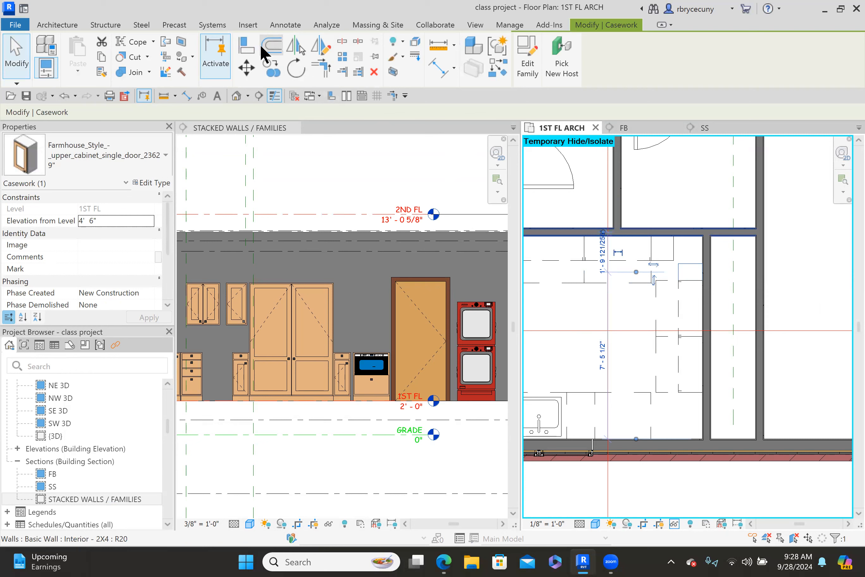
click(294, 45)
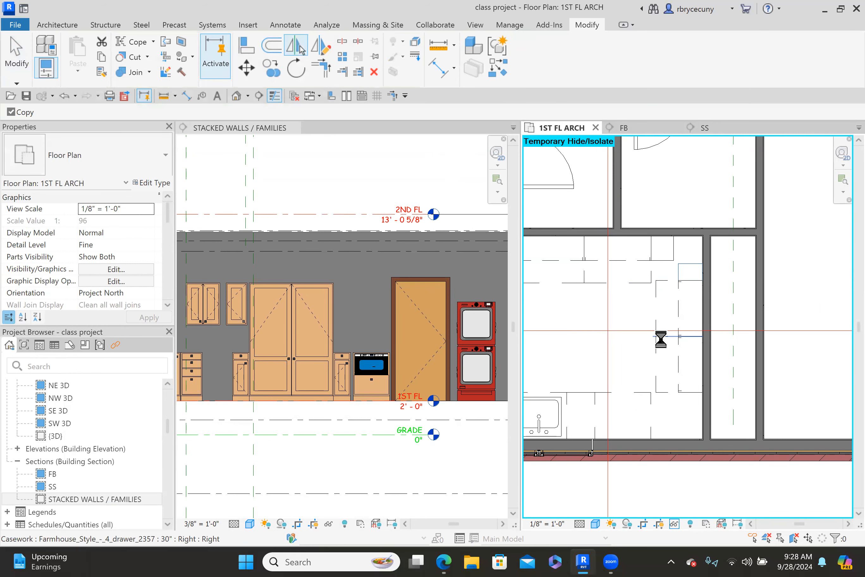
key(Escape)
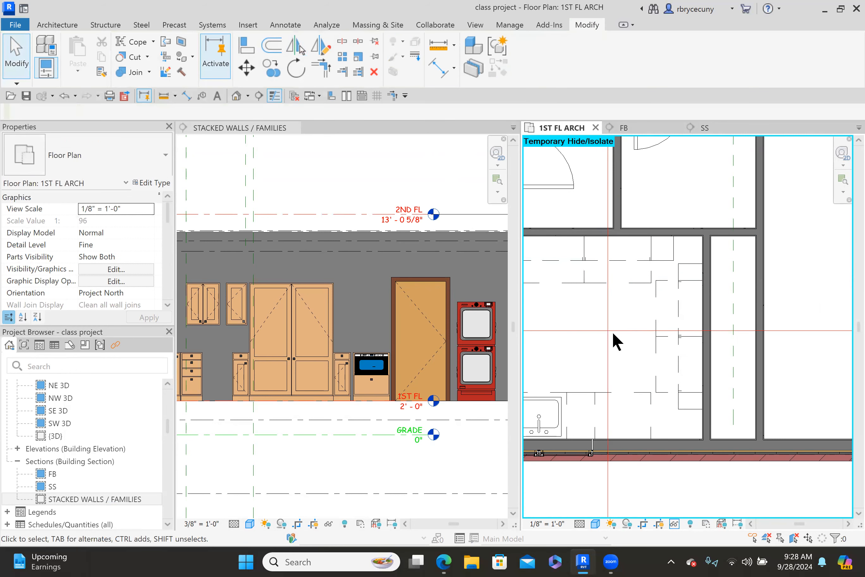
- Open the FB section view from its section line in the floor plan, framed on the upper cabinets
scroll(613, 331, down, 4)
right_click(614, 395)
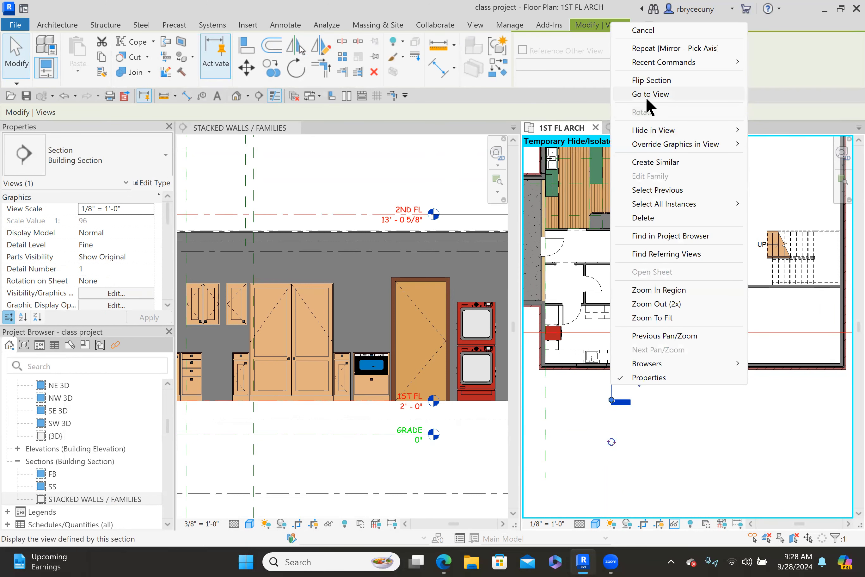
click(646, 95)
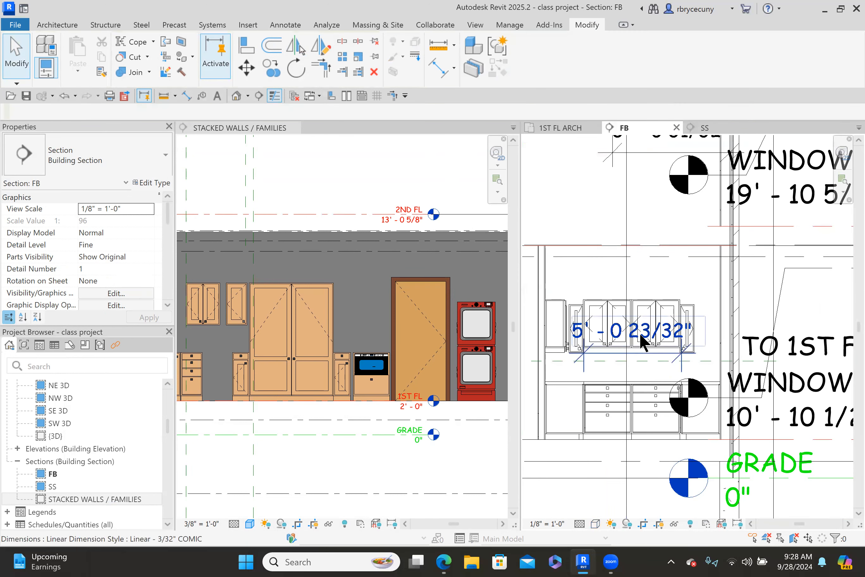
scroll(610, 332, up, 3)
middle_drag(594, 382, 622, 378)
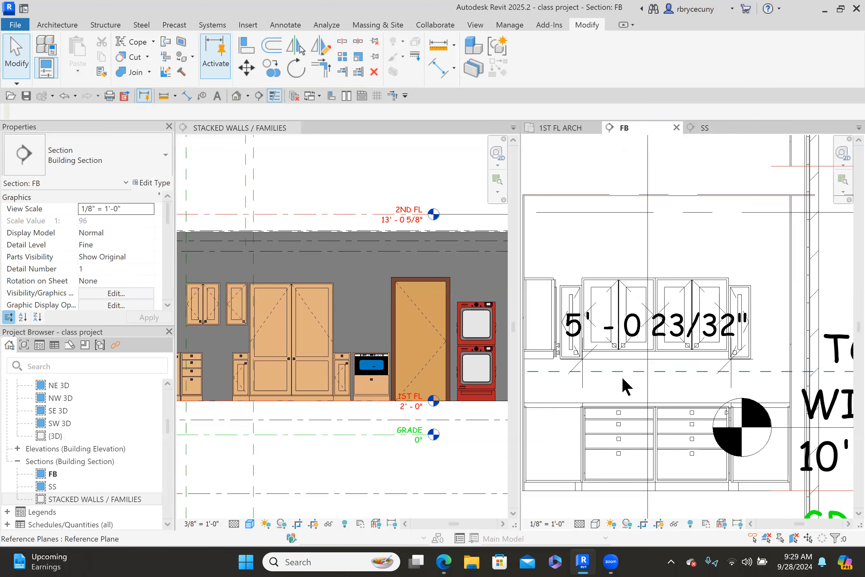
scroll(564, 295, up, 3)
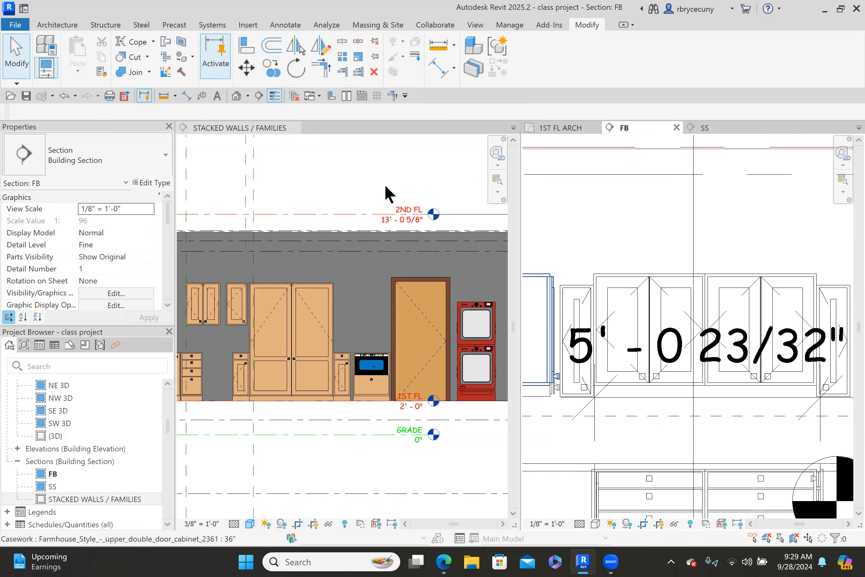
- Align the tops of both 9" single-door upper cabinets with the top of the 30" double-door uppers between them
click(244, 44)
click(629, 273)
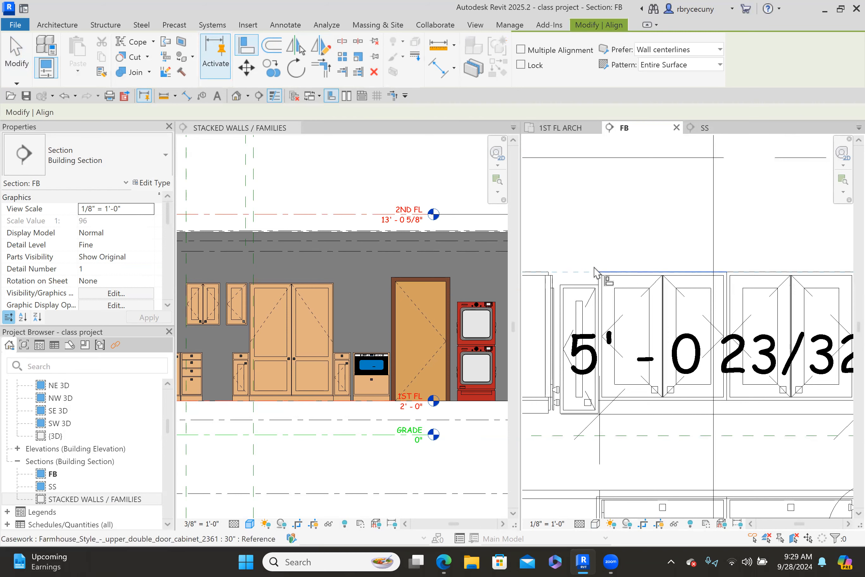
click(578, 286)
scroll(576, 279, down, 2)
click(698, 274)
click(771, 281)
scroll(660, 277, down, 1)
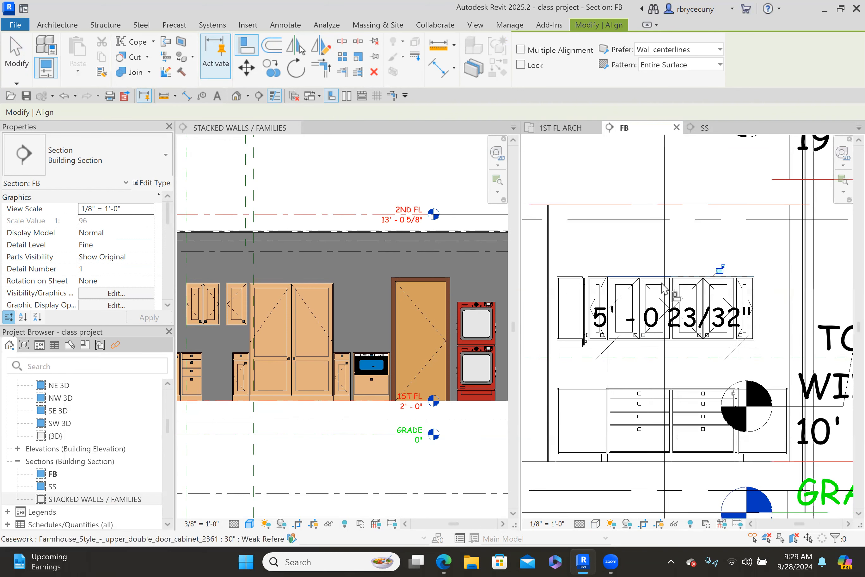
key(Escape)
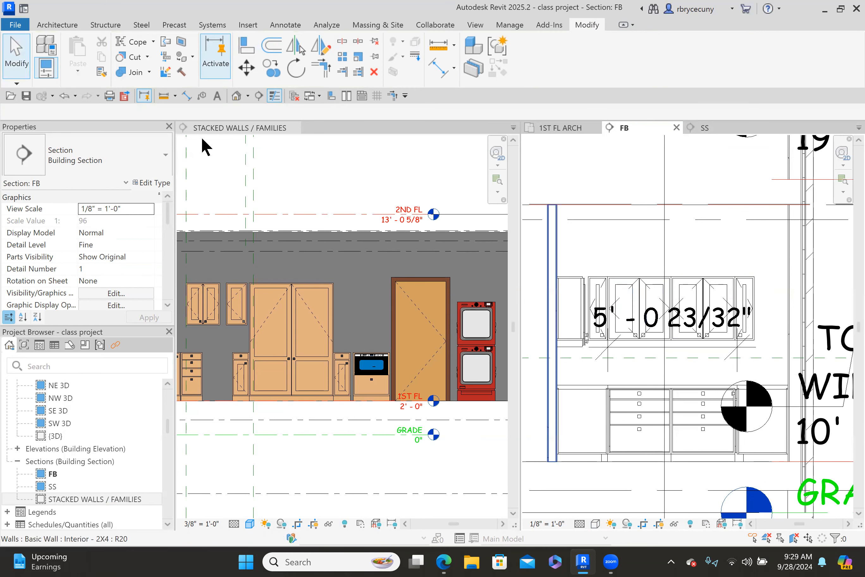
- Return to the 1ST FL ARCH plan and open the SS section view, framed on the sink and window wall
click(564, 129)
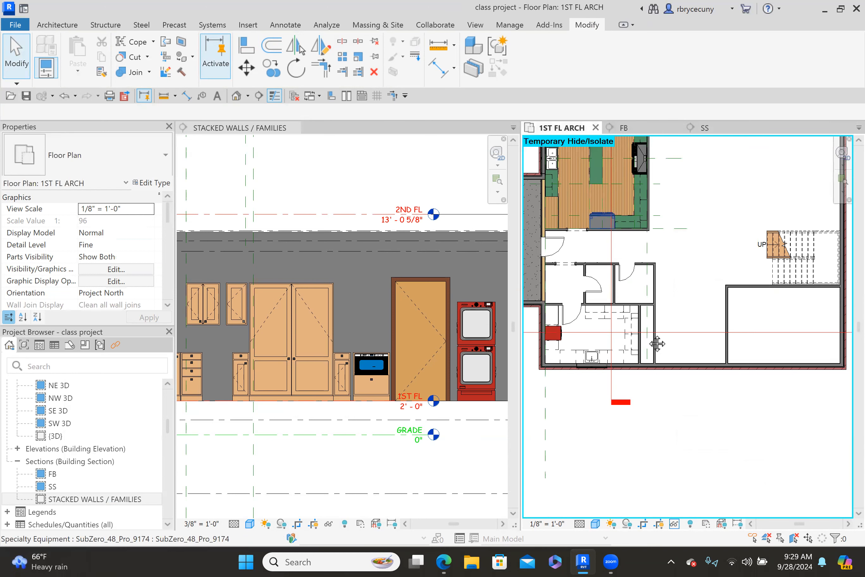
scroll(657, 344, up, 3)
middle_drag(588, 353, 636, 351)
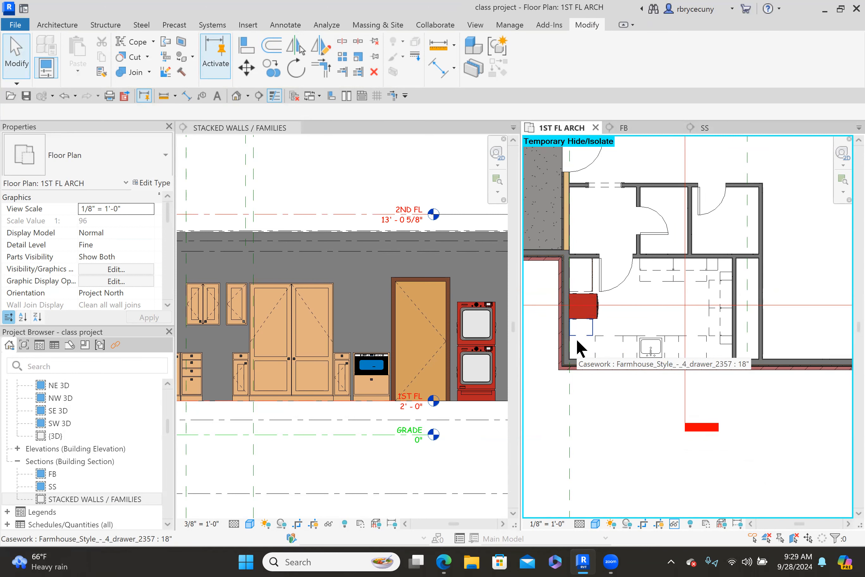
click(626, 305)
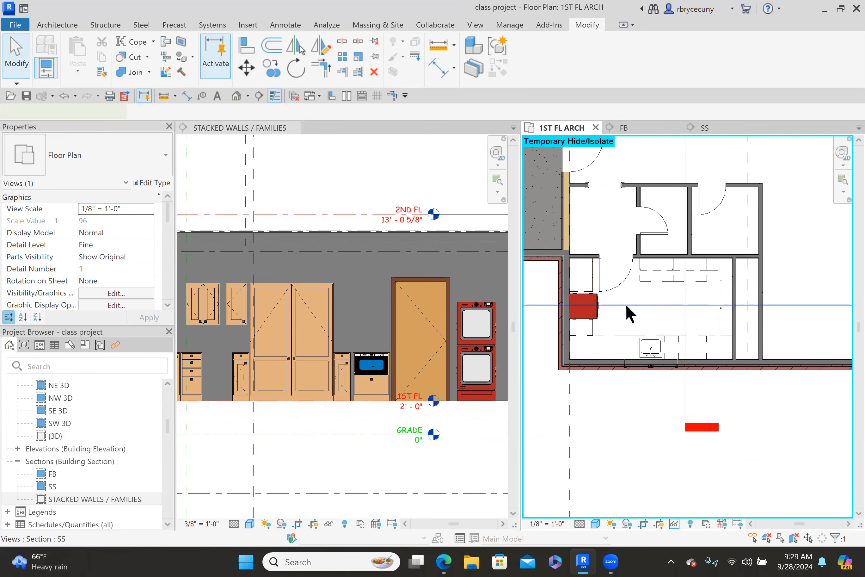
right_click(625, 303)
click(659, 243)
right_click(644, 302)
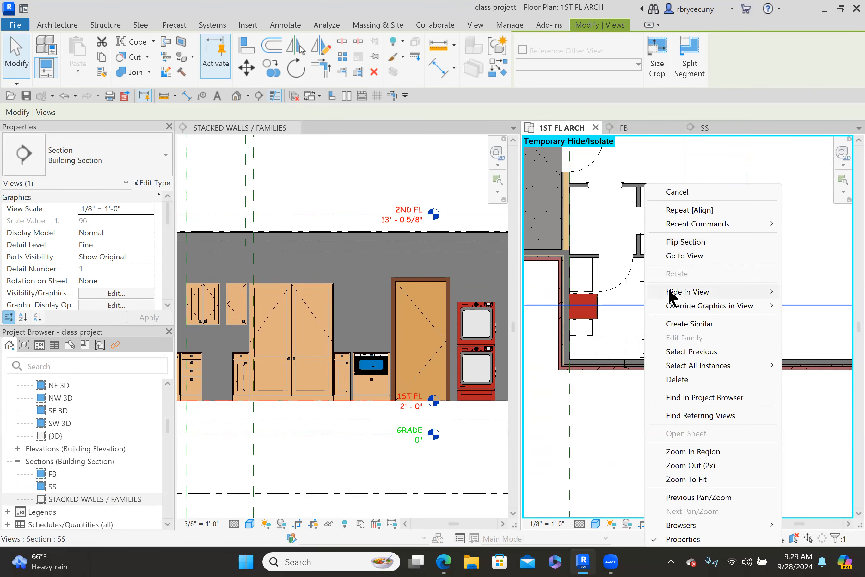
click(674, 255)
scroll(670, 282, down, 5)
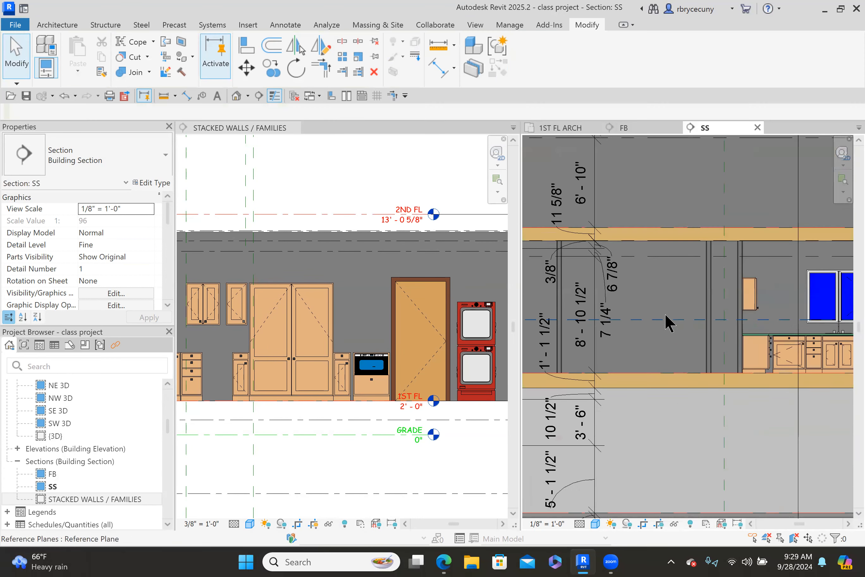
scroll(744, 322, up, 3)
middle_drag(748, 325, 671, 333)
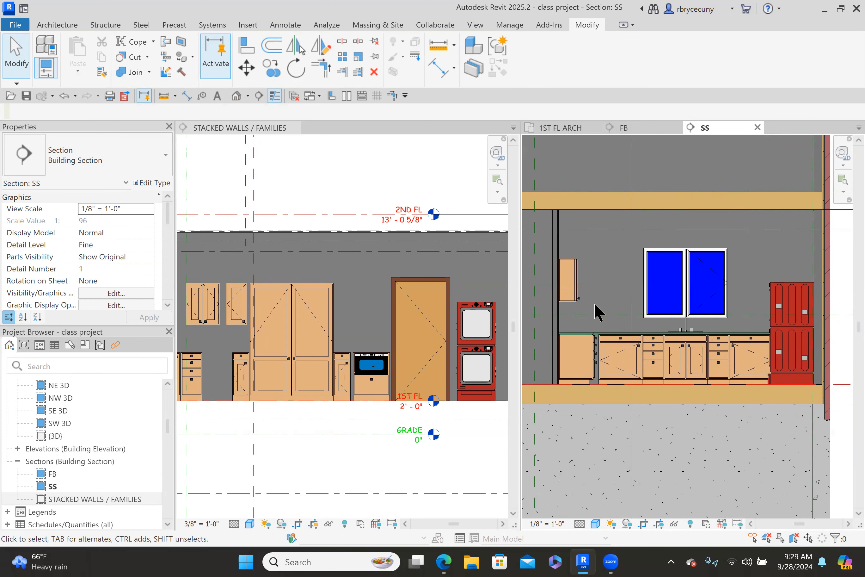
- Create a similar 24" double-door upper cabinet from the existing one and place it on the sink wall beside the window
click(207, 299)
click(207, 299)
right_click(206, 300)
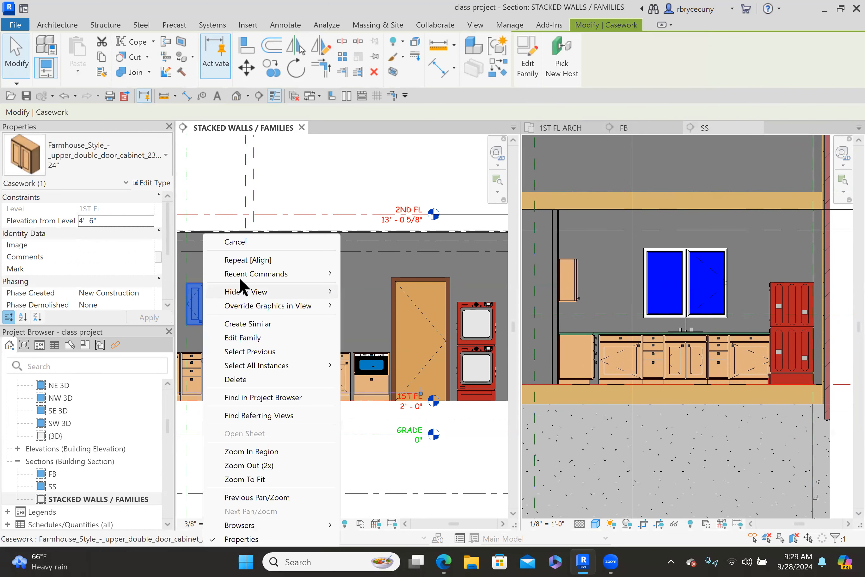
click(253, 324)
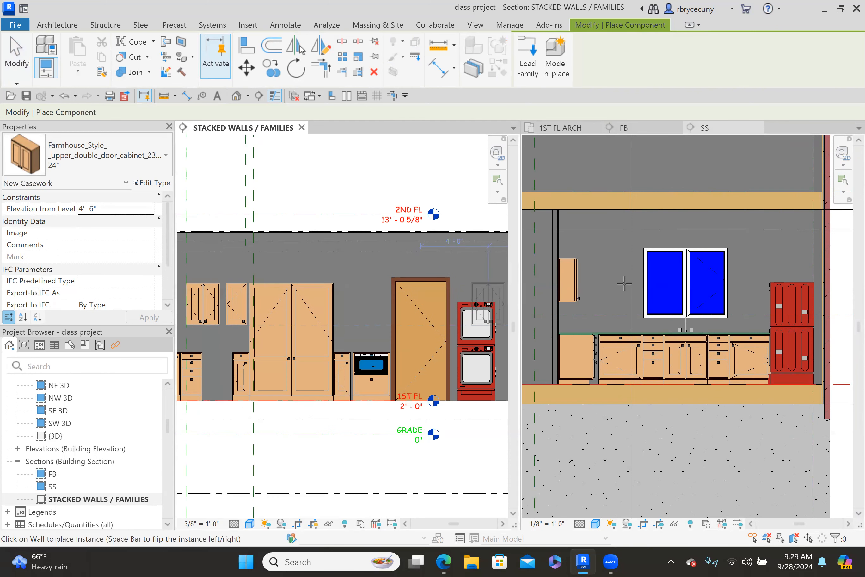
click(635, 290)
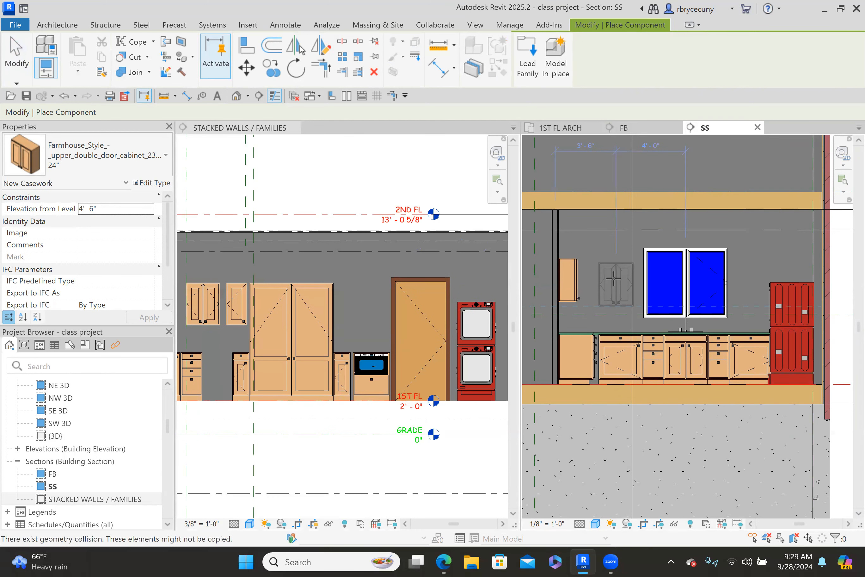
click(613, 278)
click(13, 51)
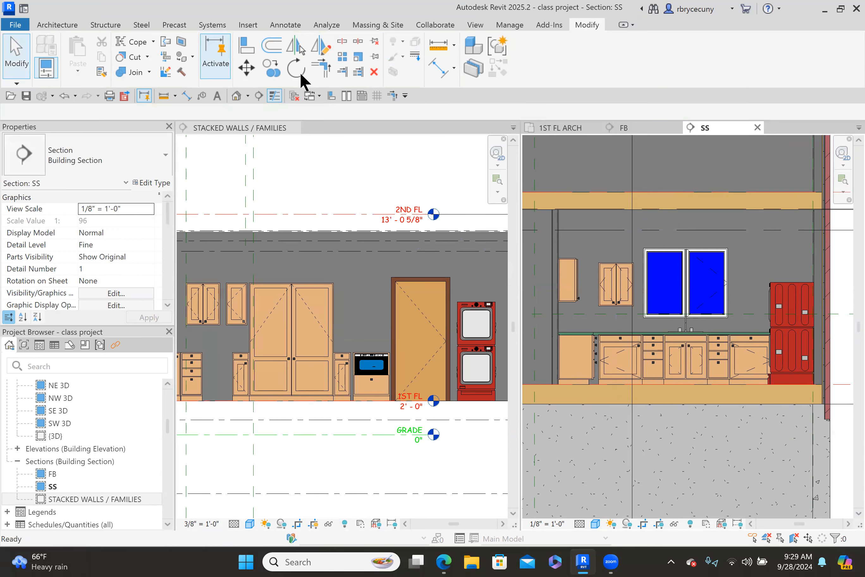
- Align the top of the new double-door upper cabinet with the top of the window
click(246, 44)
scroll(643, 235, up, 5)
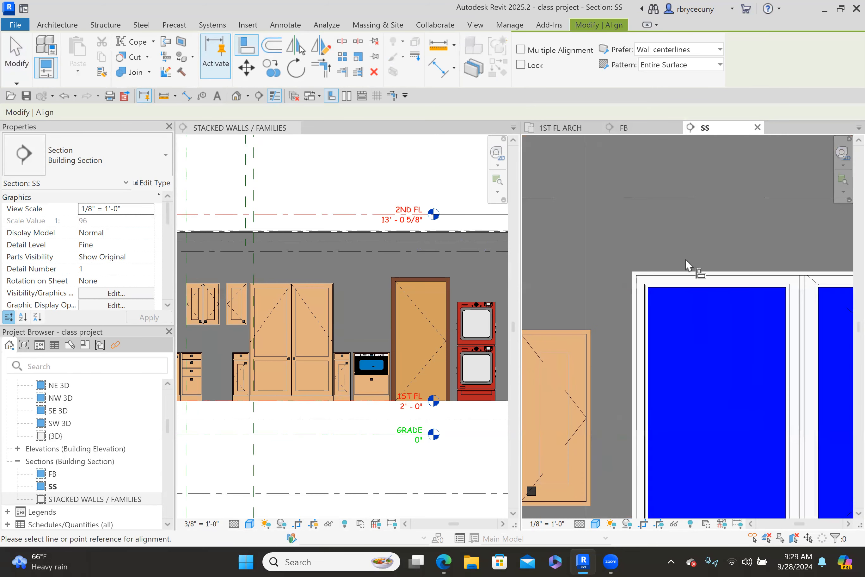
click(553, 300)
click(544, 325)
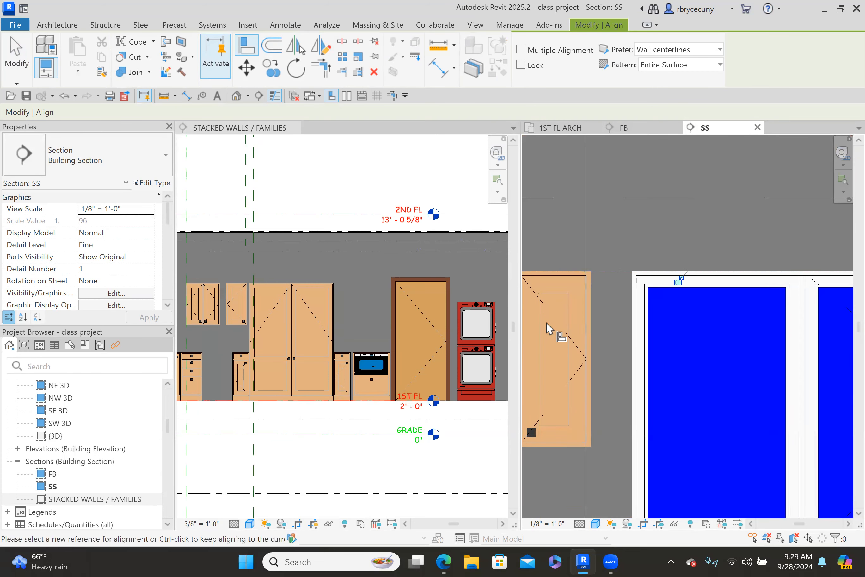
scroll(558, 330, down, 2)
middle_drag(558, 330, 626, 279)
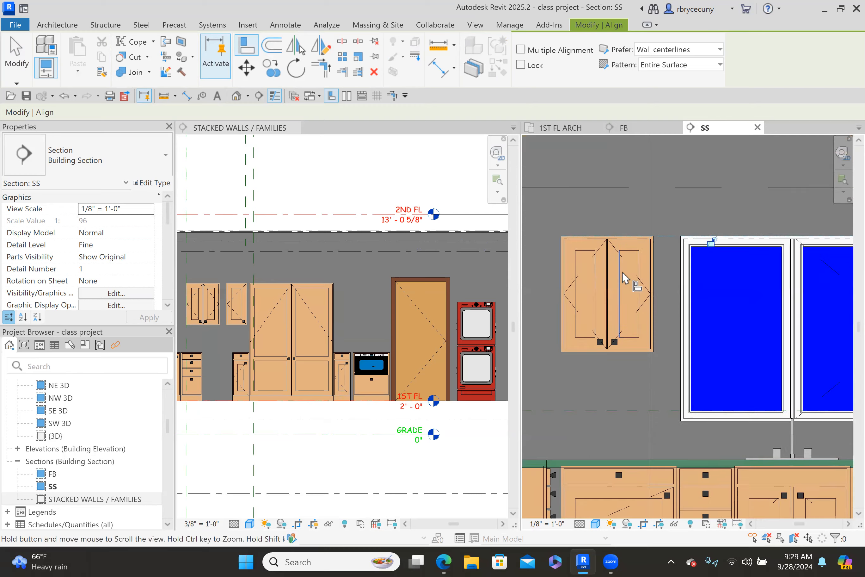
click(11, 65)
- Check the size of the base cabinet below and change the double-door upper cabinet beside the window to the 30" type
scroll(612, 285, down, 3)
middle_drag(626, 376, 581, 362)
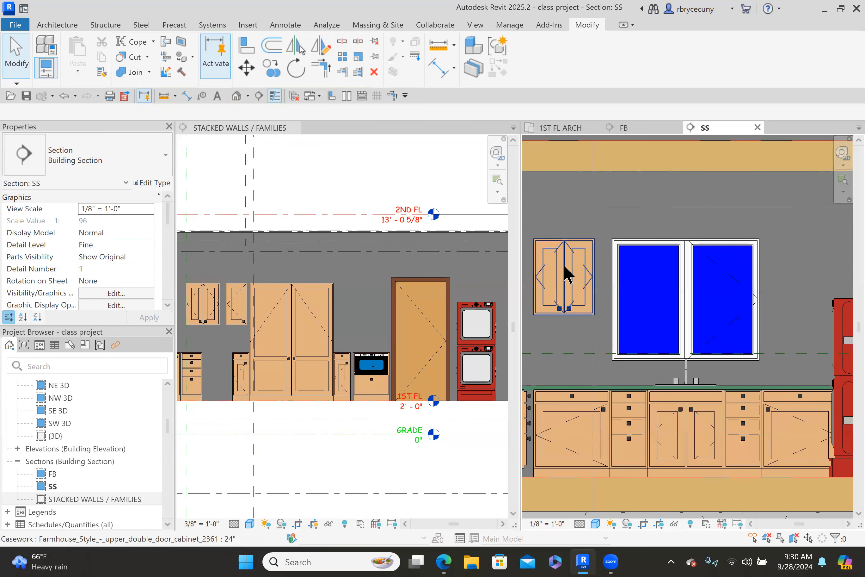
click(569, 413)
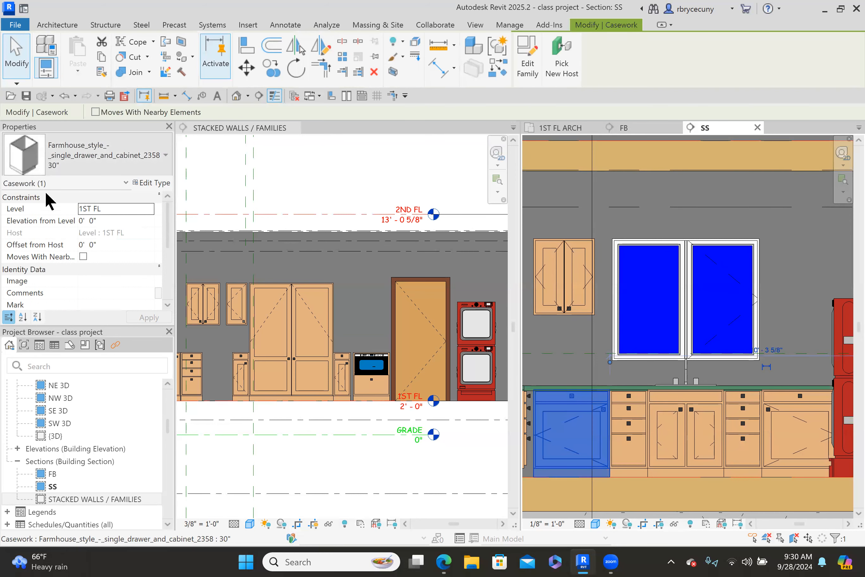
click(544, 274)
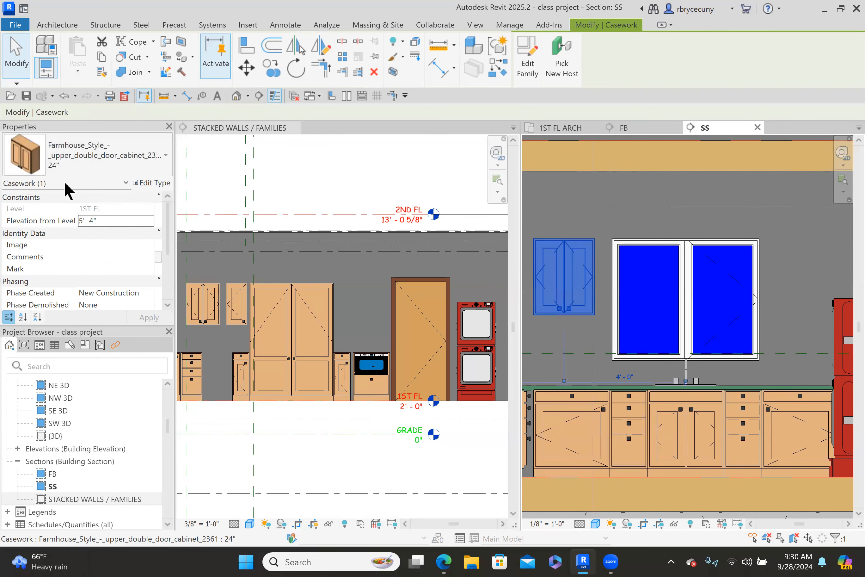
click(61, 158)
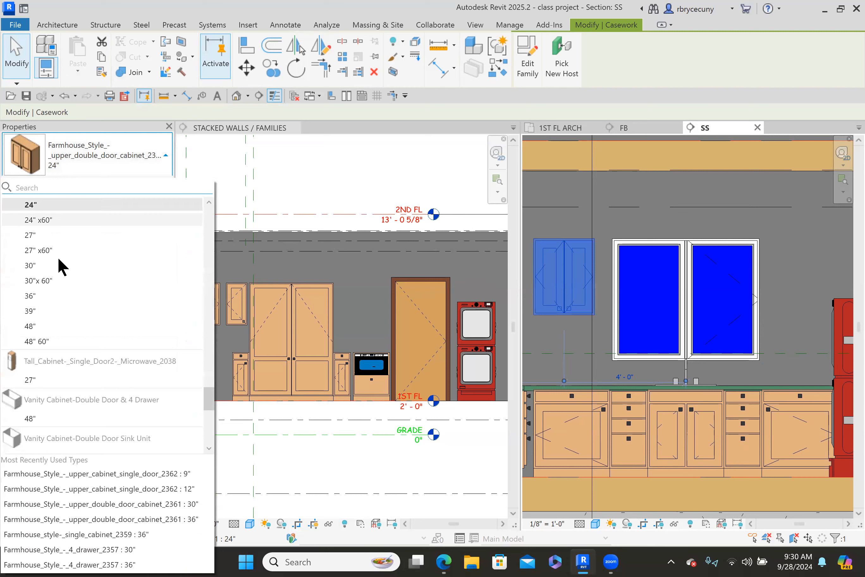
scroll(59, 265, up, 2)
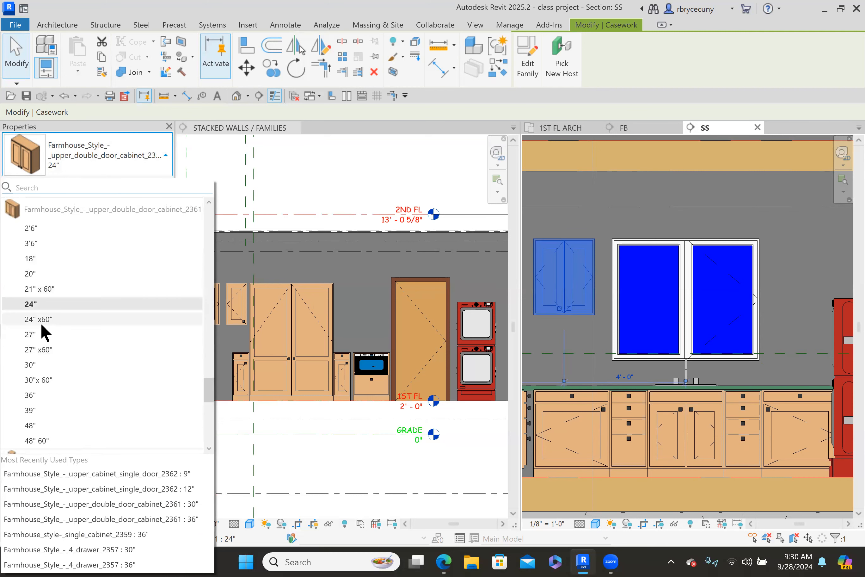
click(33, 365)
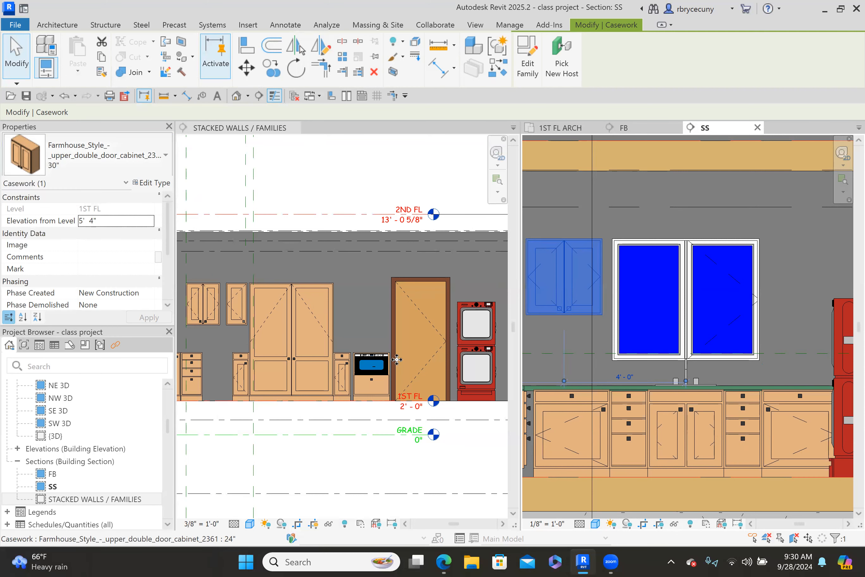
- Align the side of the 30" upper cabinet with the side of the base cabinet below it
click(245, 46)
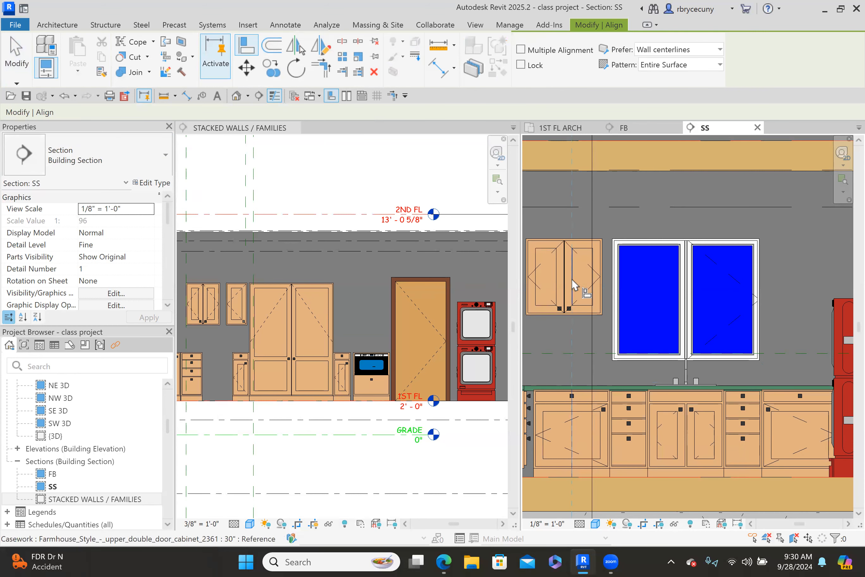
scroll(564, 279, up, 2)
scroll(564, 280, up, 8)
click(553, 280)
scroll(571, 324, down, 6)
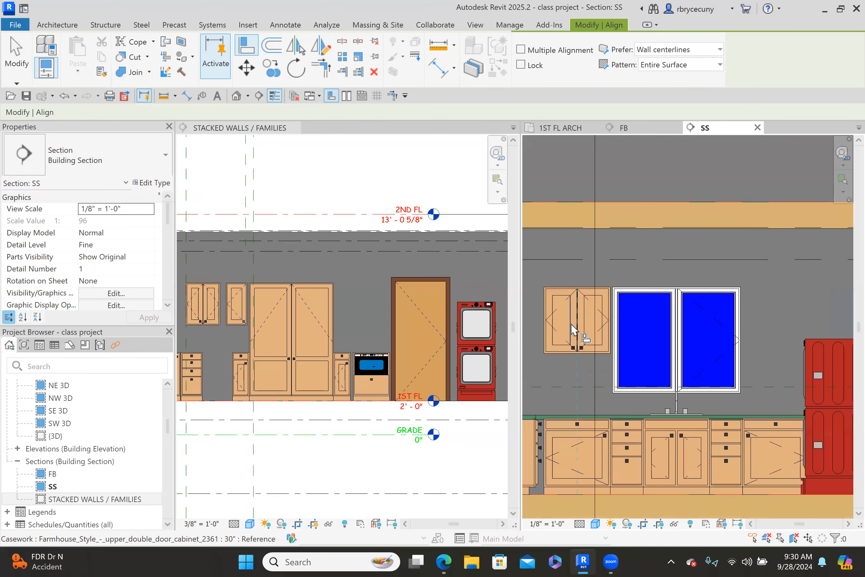
click(4, 60)
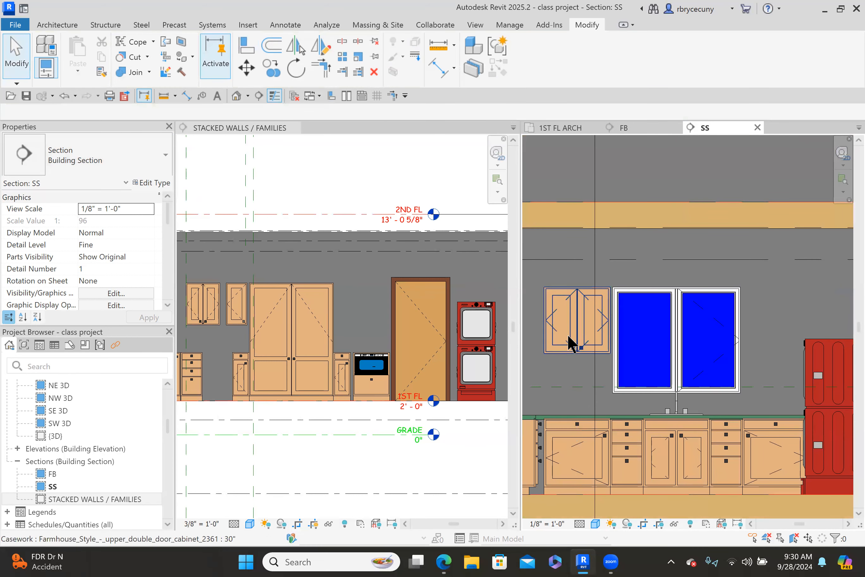
- Mirror a copy of the 30" double-door upper cabinet about the window's centre line to the other side of the window
click(573, 343)
click(295, 45)
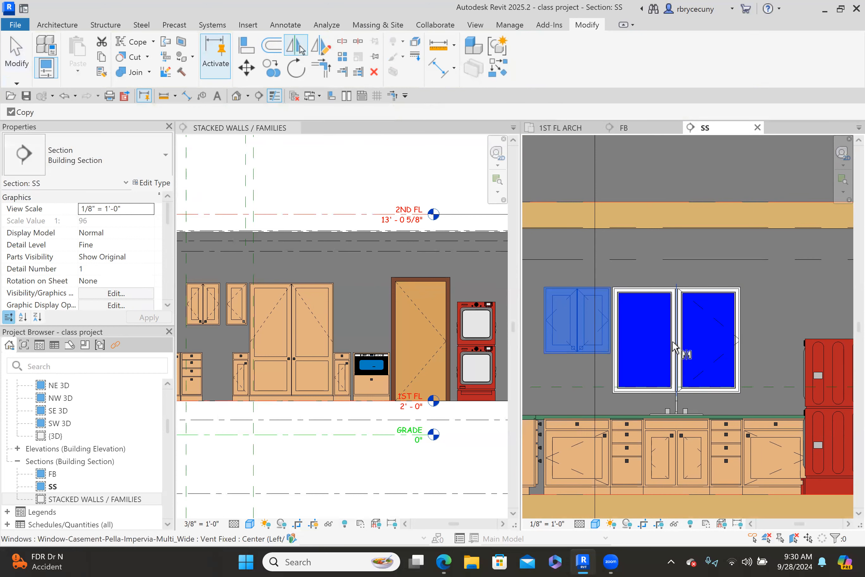
click(617, 328)
scroll(621, 336, down, 2)
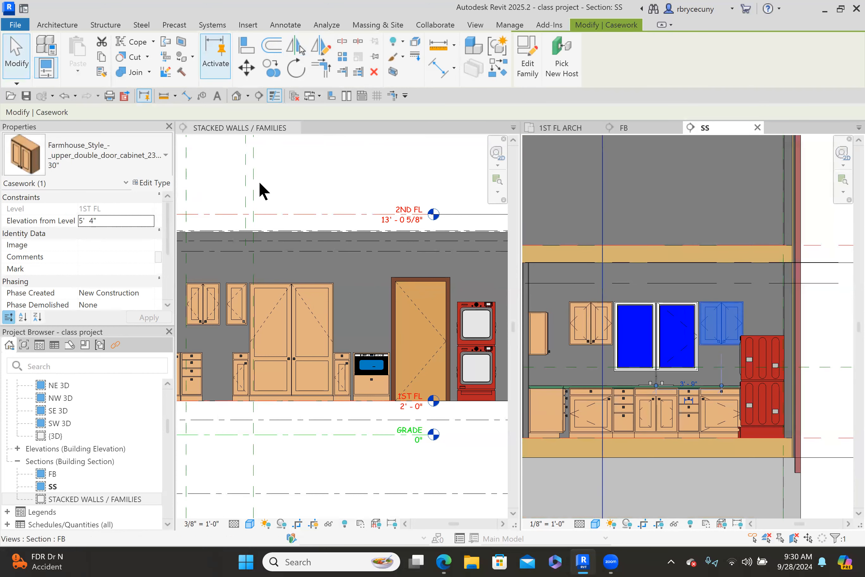
click(9, 67)
middle_drag(576, 328, 604, 343)
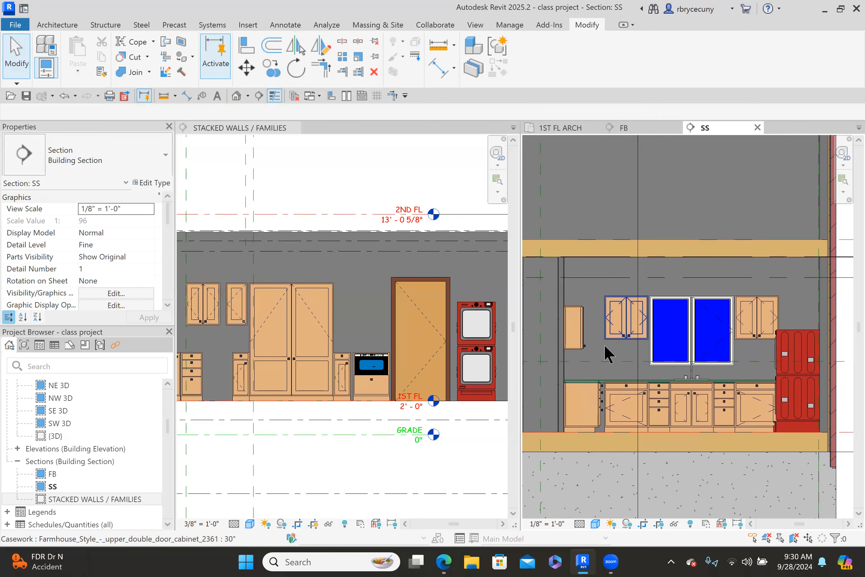
- Check the window's head height in its properties and look over the cabinets around it in section SS and the 1ST FL ARCH plan
click(663, 364)
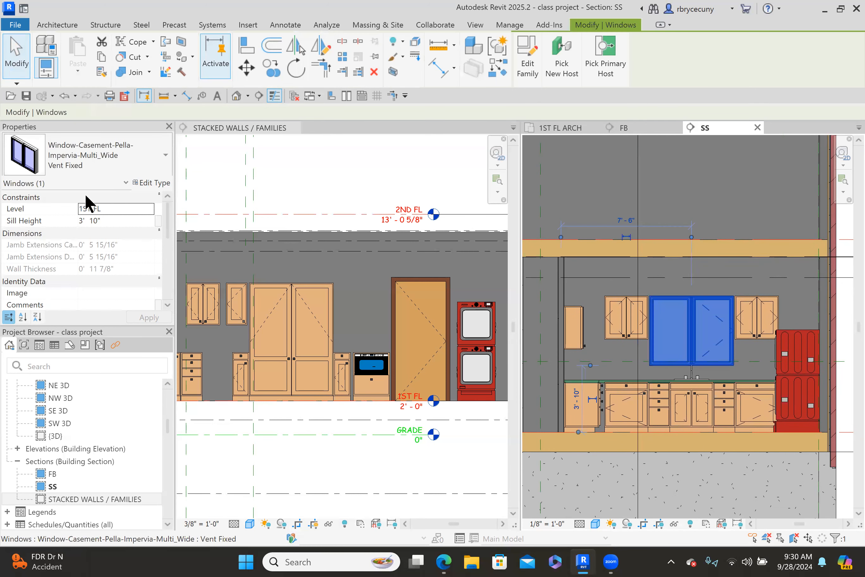
scroll(92, 247, down, 3)
scroll(93, 254, down, 2)
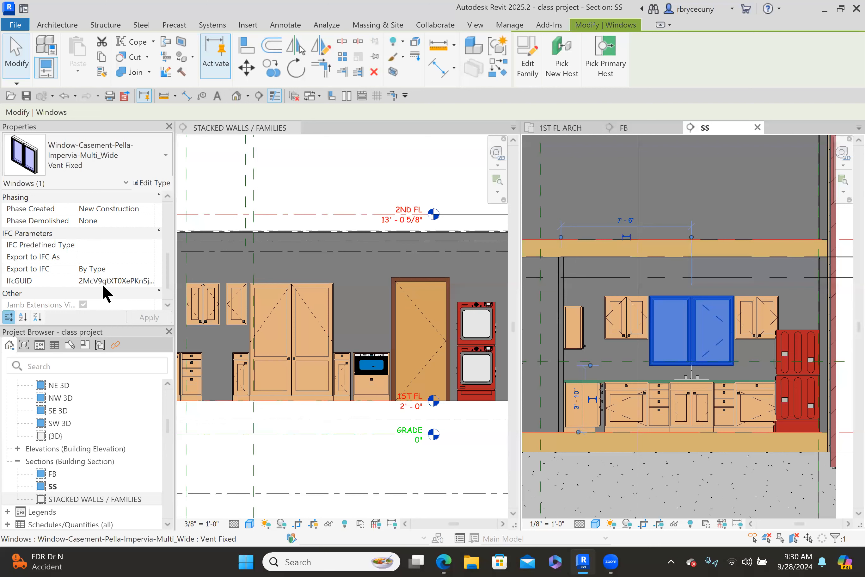
scroll(102, 284, down, 3)
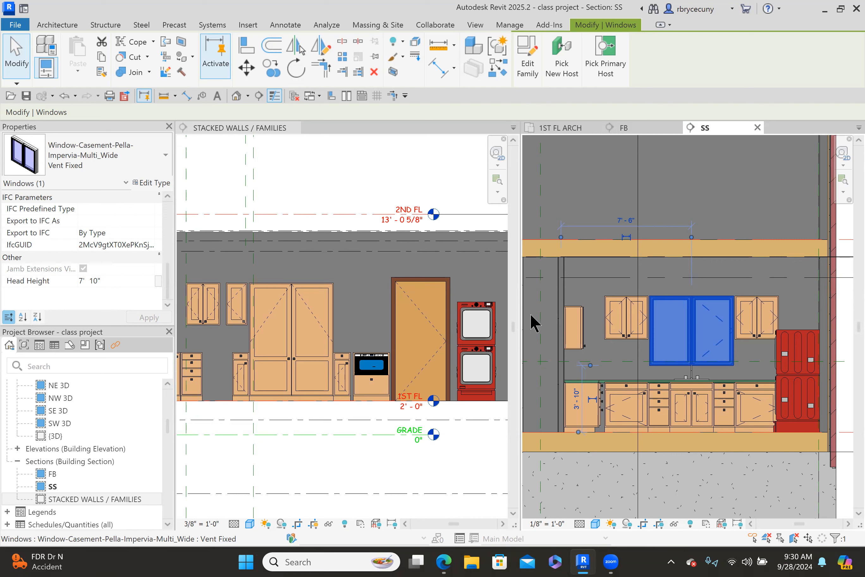
scroll(579, 297, up, 2)
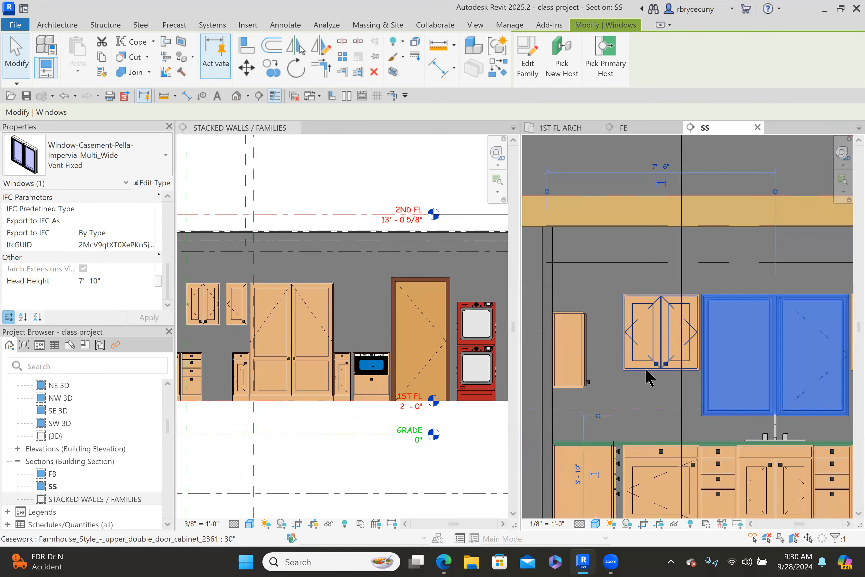
scroll(324, 333, down, 3)
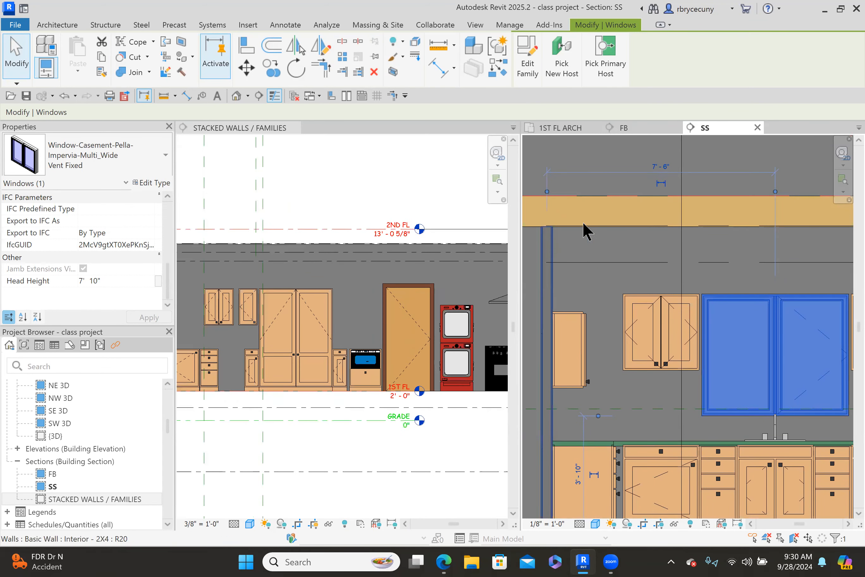
click(566, 127)
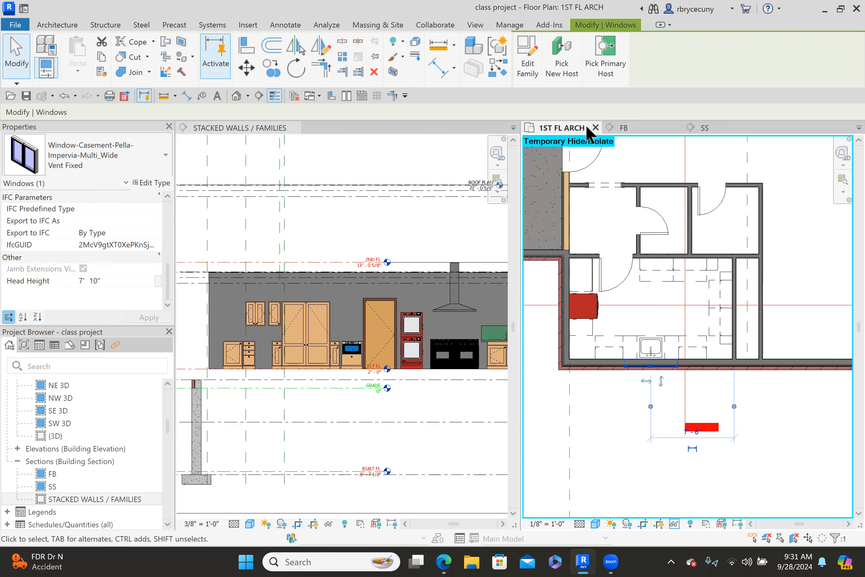
click(710, 132)
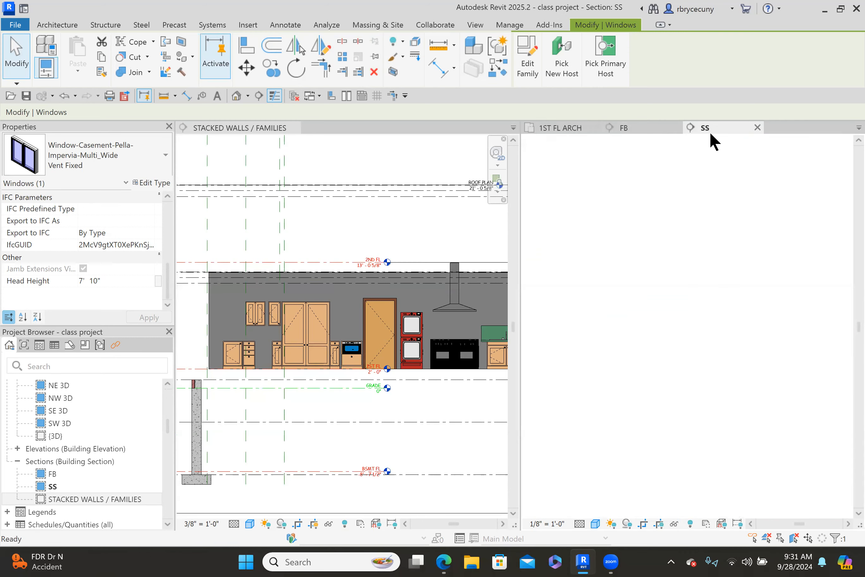
- Align the top of the window with the top of the single upper cabinet in the corner and dismiss the phasing warning
click(244, 47)
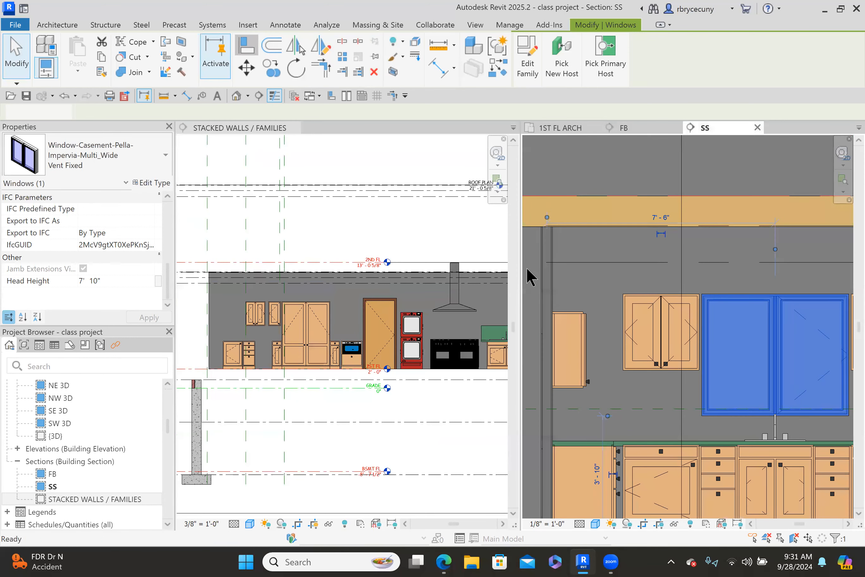
scroll(563, 312, up, 5)
click(573, 312)
scroll(573, 312, up, 1)
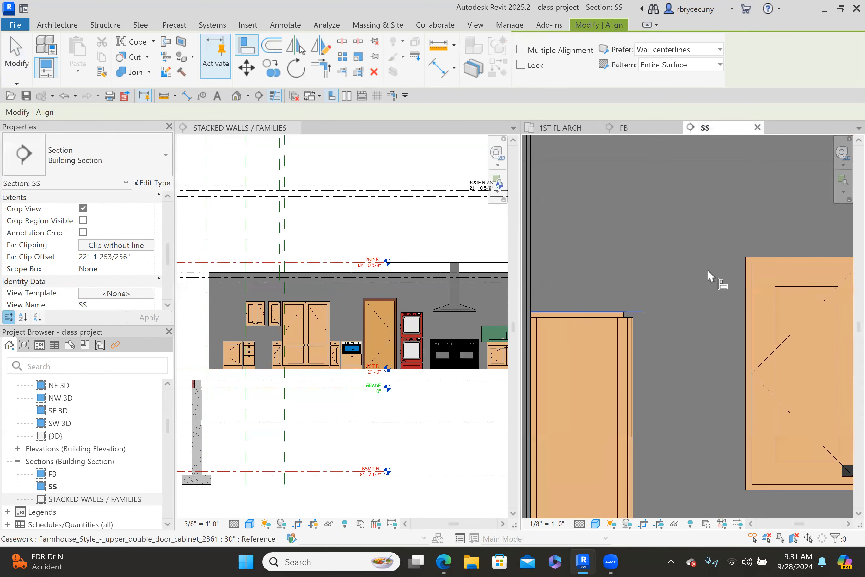
click(741, 274)
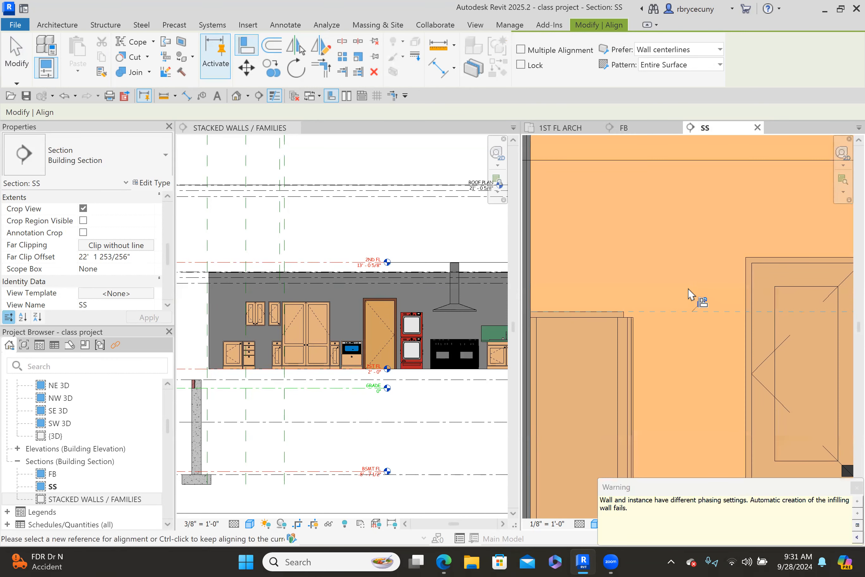
click(18, 63)
scroll(563, 232, down, 5)
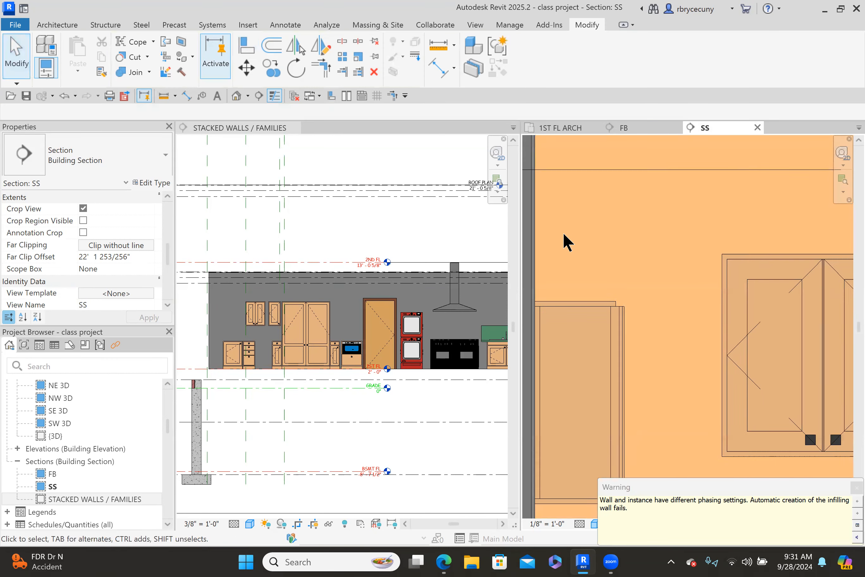
scroll(586, 270, up, 3)
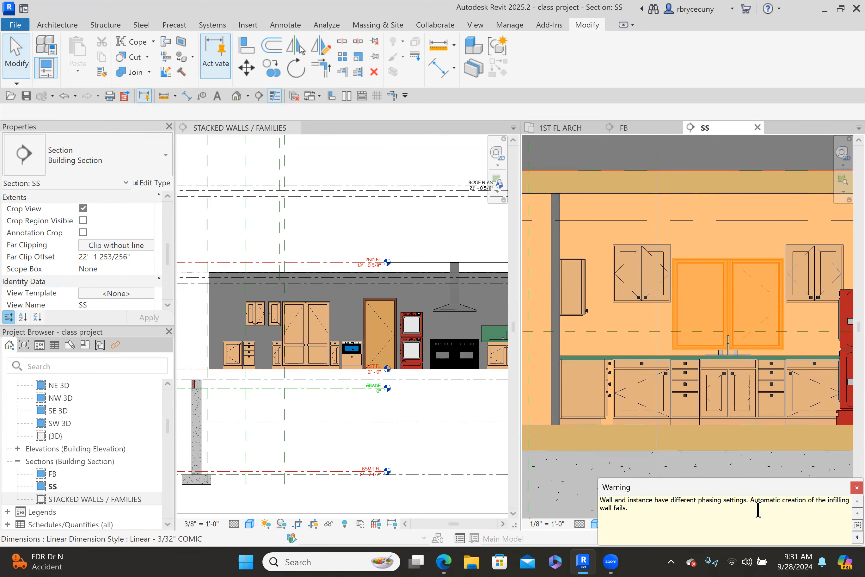
drag(758, 509, 622, 360)
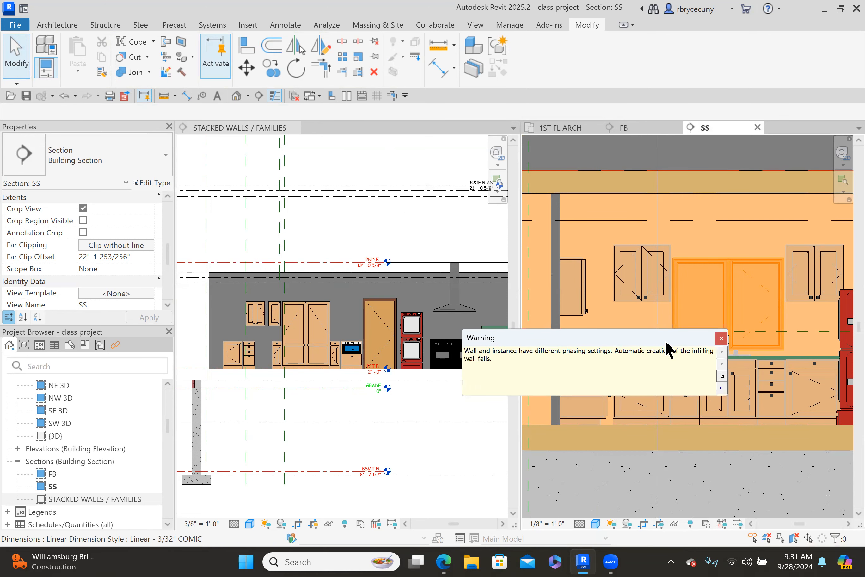
click(722, 339)
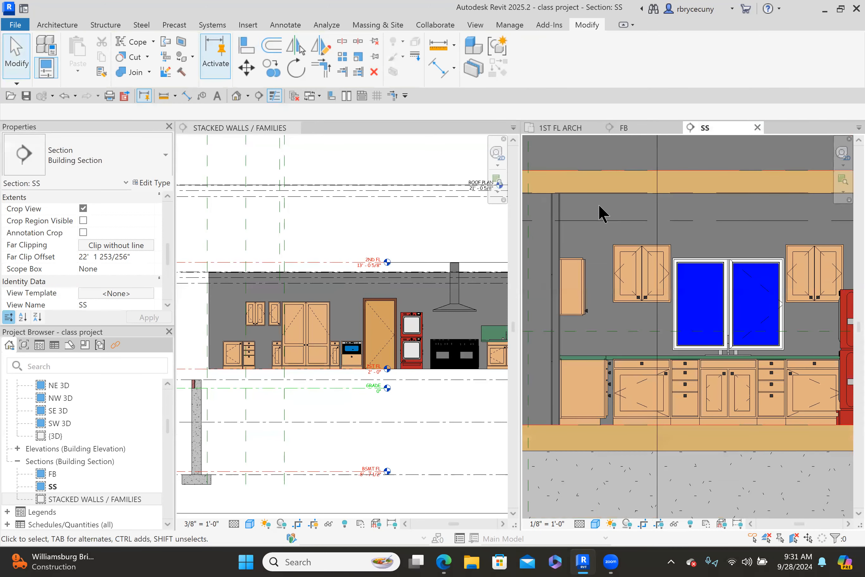
- Align the top of the double-door upper cabinet nearest the corner with the top of the single upper cabinet
scroll(651, 337, down, 2)
scroll(651, 336, down, 2)
middle_drag(675, 393, 733, 404)
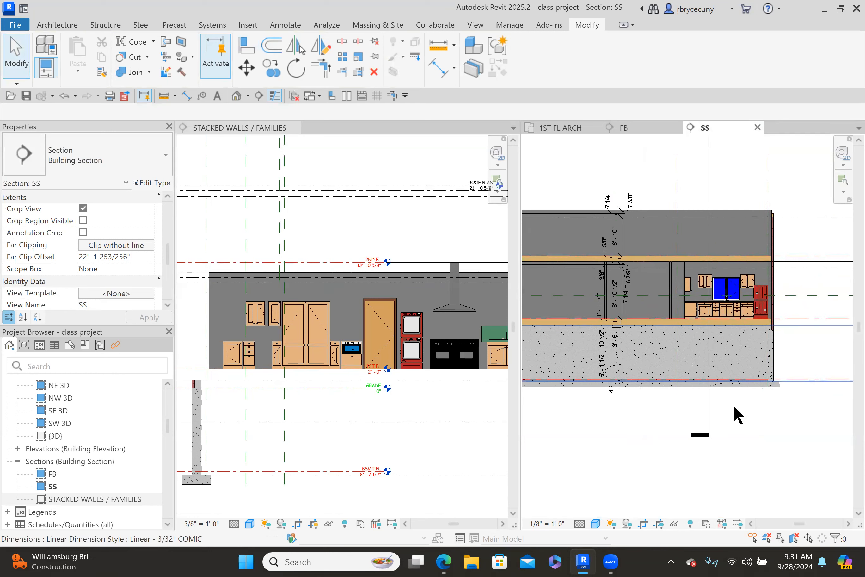
scroll(646, 187, up, 5)
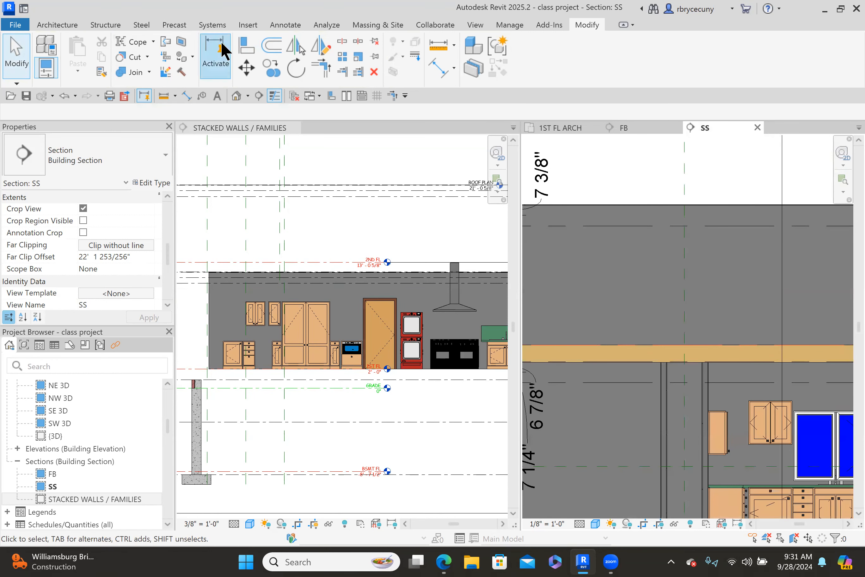
click(246, 48)
scroll(720, 386, up, 5)
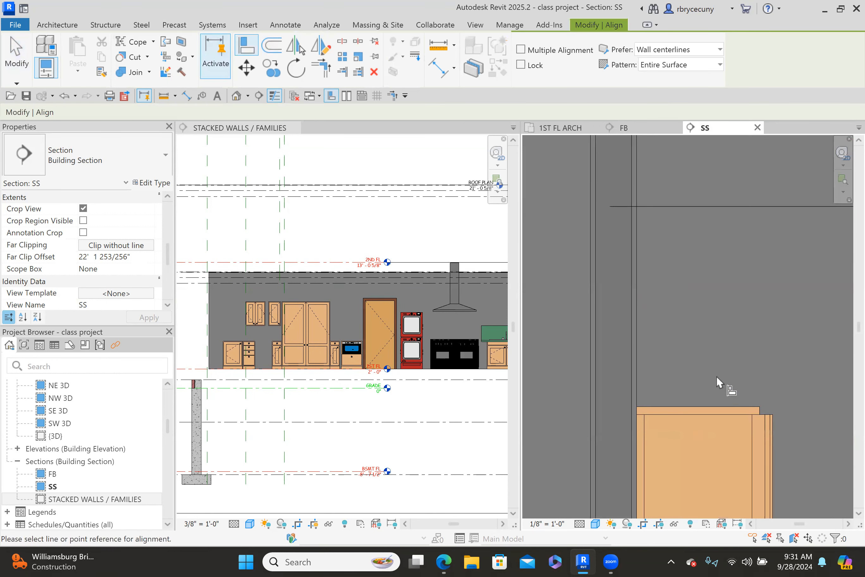
click(721, 406)
scroll(720, 407, down, 2)
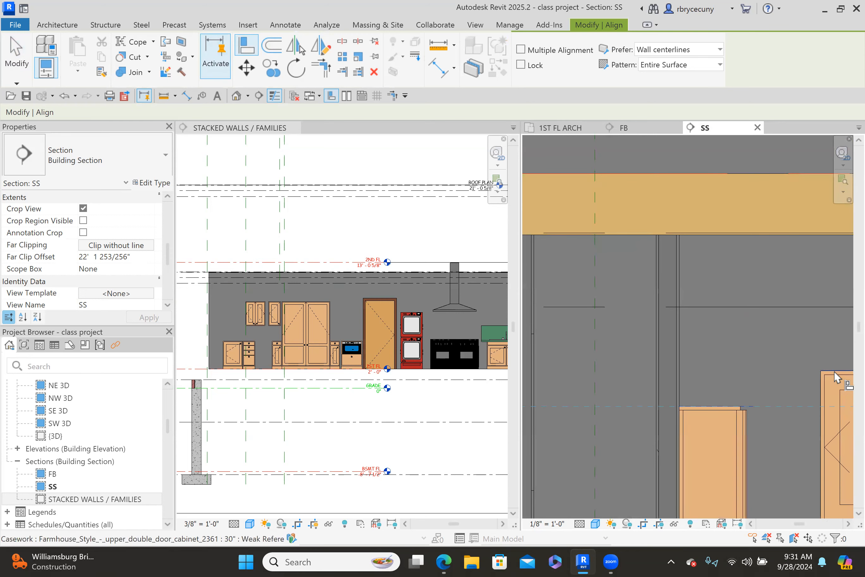
click(806, 375)
scroll(599, 331, up, 8)
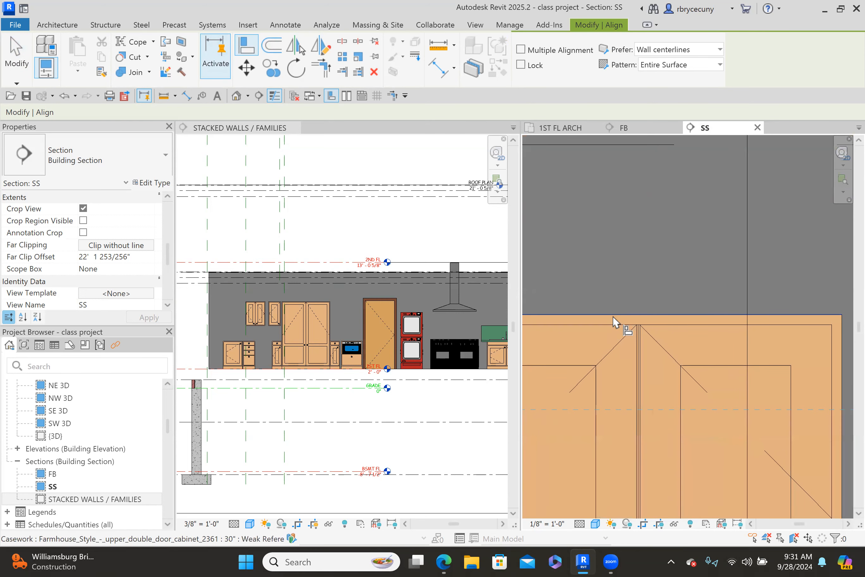
scroll(614, 320, down, 4)
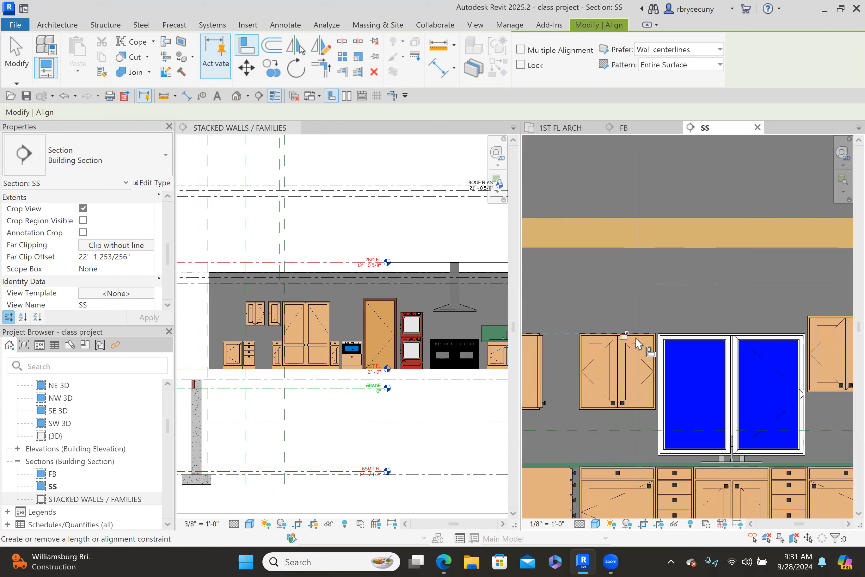
- Align the top of the mirrored double-door upper cabinet beside the red appliance with the top of the window
scroll(655, 335, up, 3)
scroll(665, 322, down, 3)
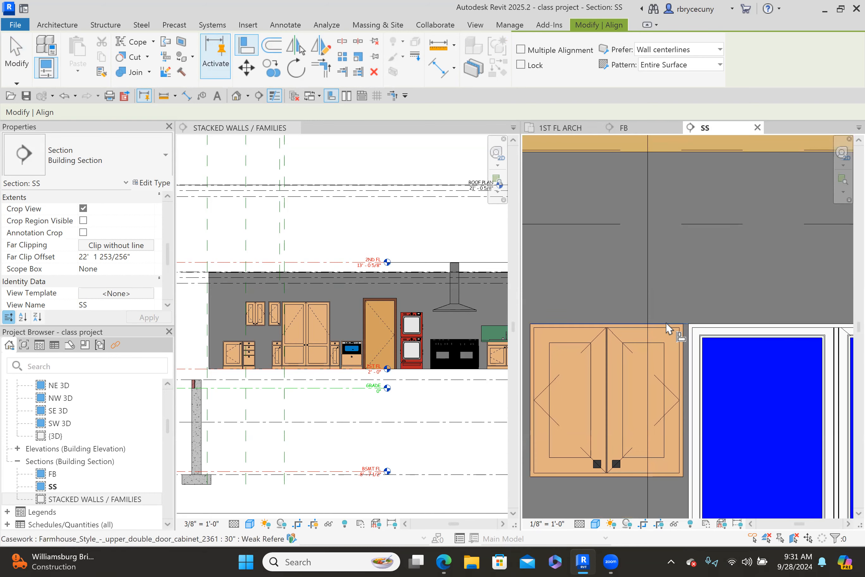
scroll(665, 322, down, 2)
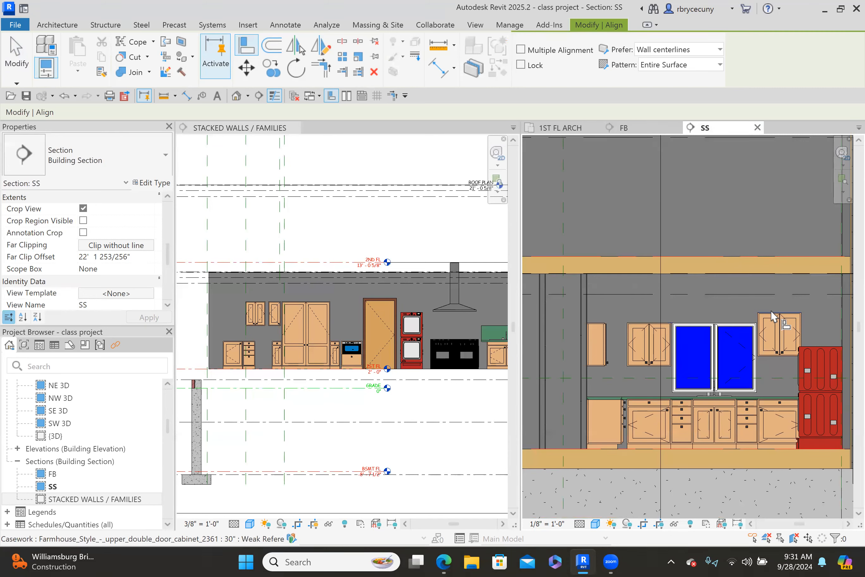
scroll(775, 312, up, 3)
scroll(625, 308, down, 4)
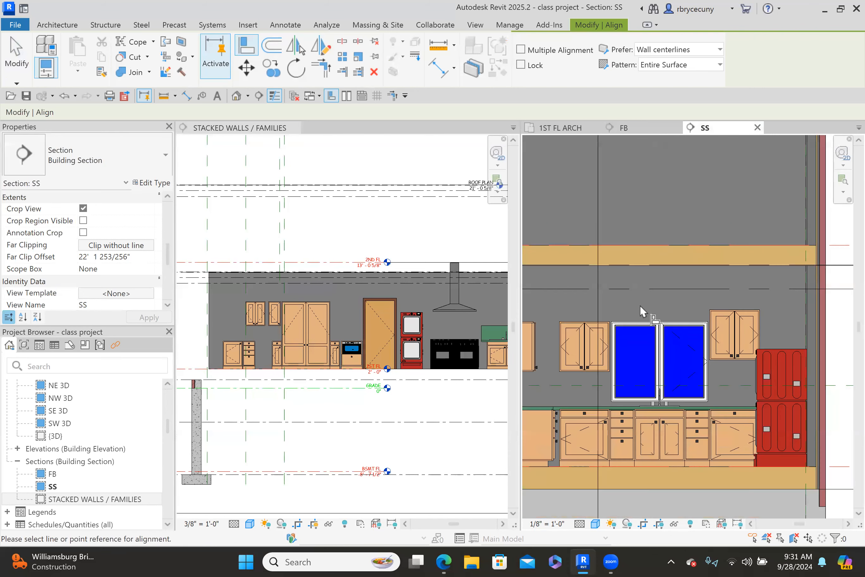
scroll(582, 328, up, 4)
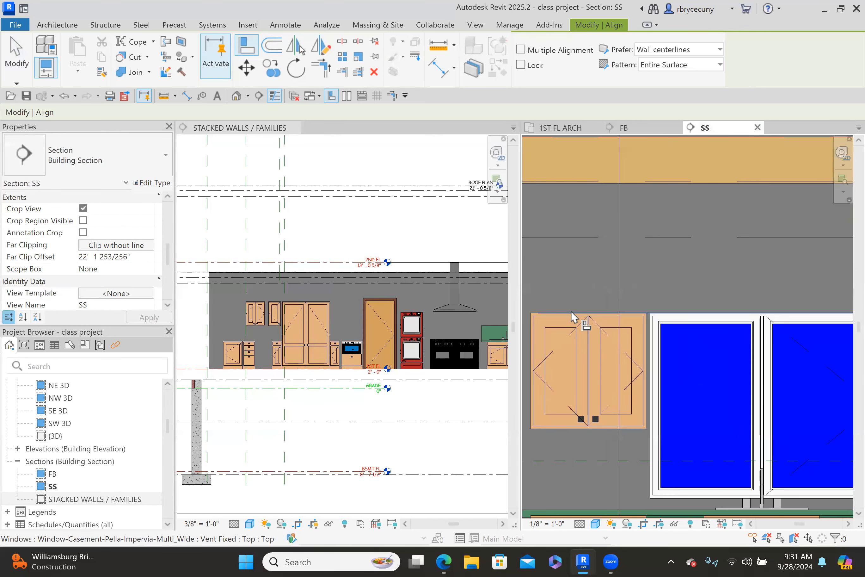
scroll(570, 309, down, 2)
click(771, 301)
scroll(700, 309, down, 2)
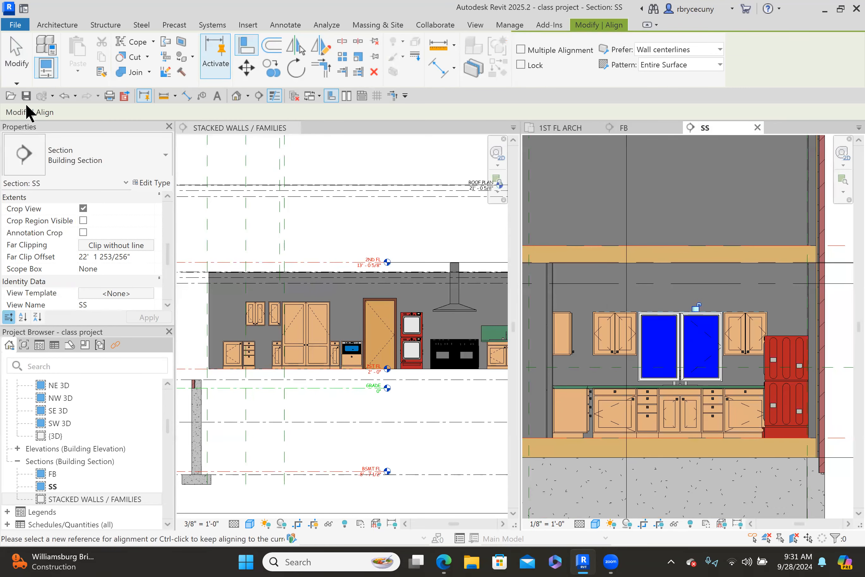
click(16, 65)
- Set the head height of the window above the sink to 7' 10"
click(652, 325)
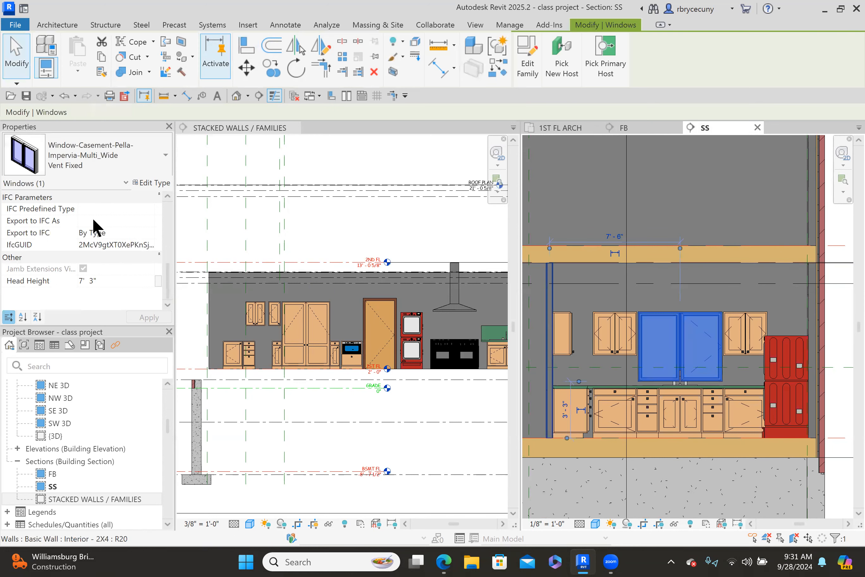
click(98, 280)
drag(99, 280, 17, 283)
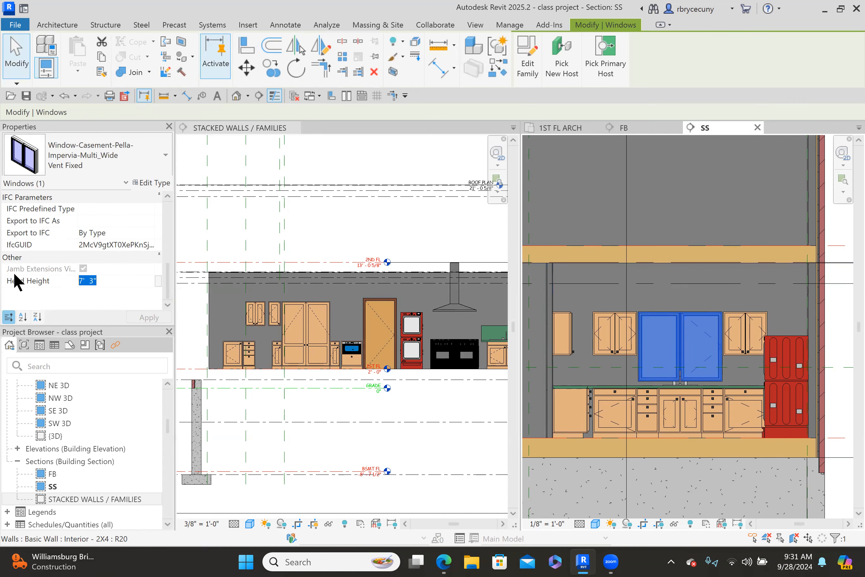
text(7')
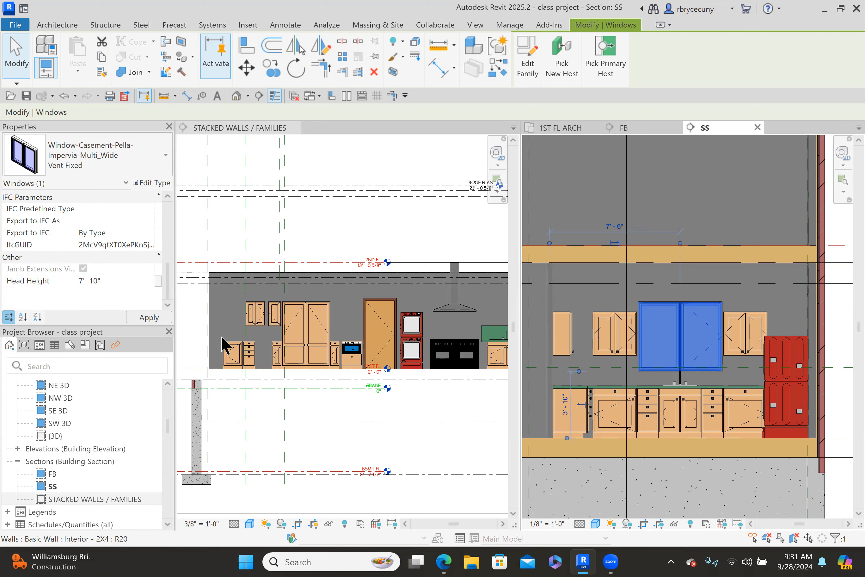
click(16, 56)
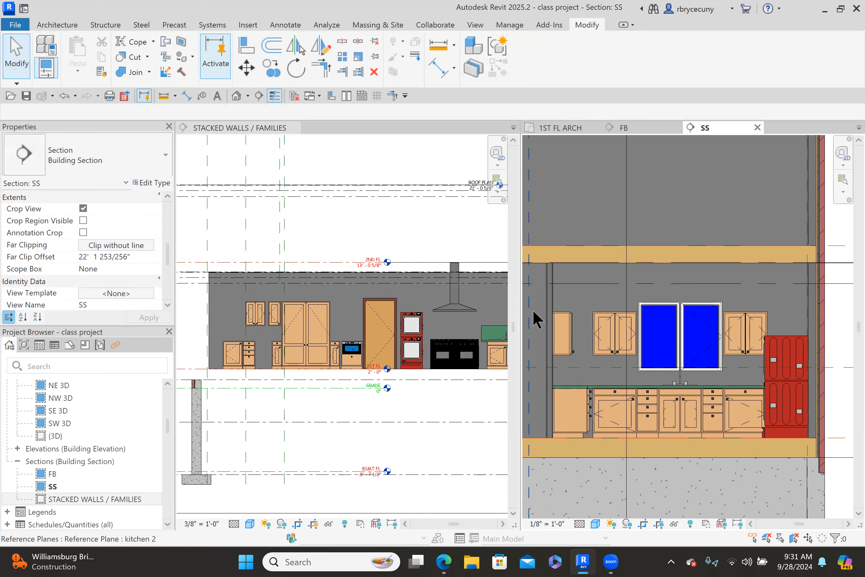
- In the 1ST FL ARCH floor plan, mirror a copy of the 9" single-door upper cabinet about the sink's centerline
middle_drag(658, 364, 628, 343)
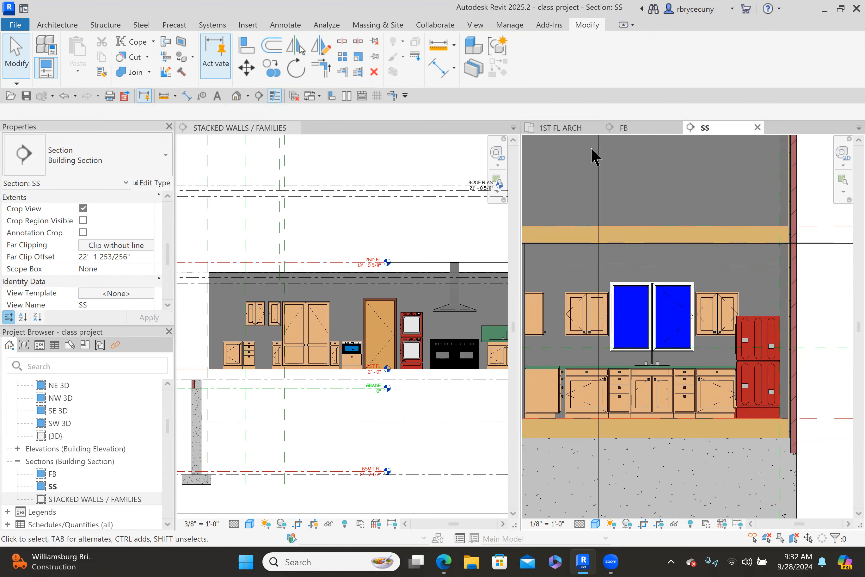
click(565, 133)
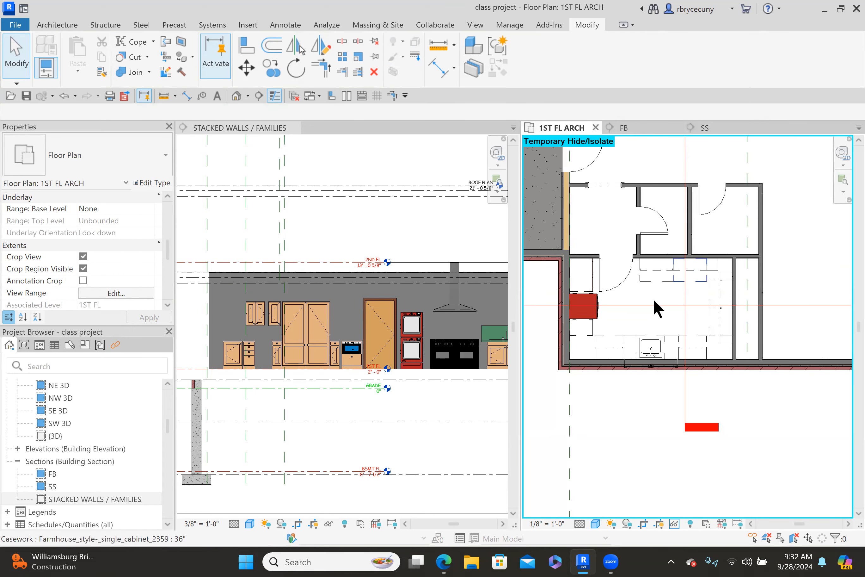
scroll(608, 354, up, 1)
middle_drag(609, 353, 672, 356)
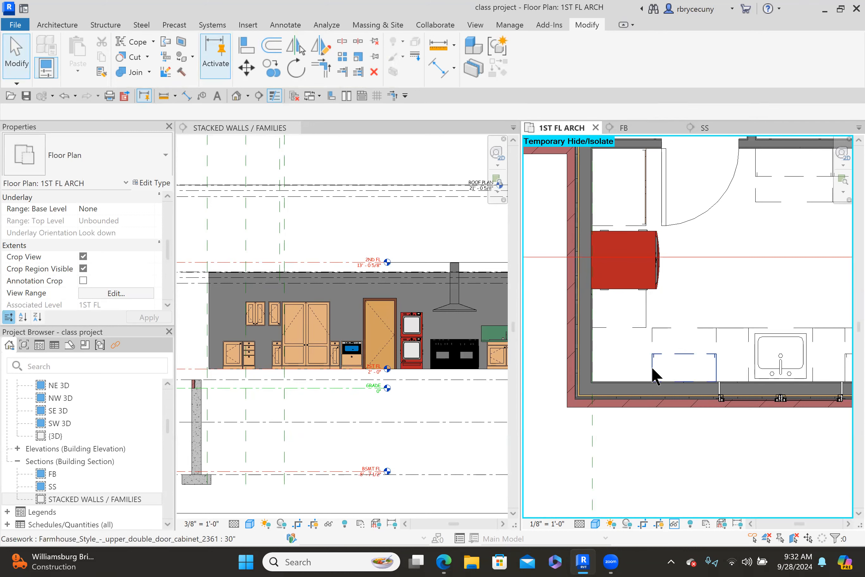
scroll(649, 366, down, 3)
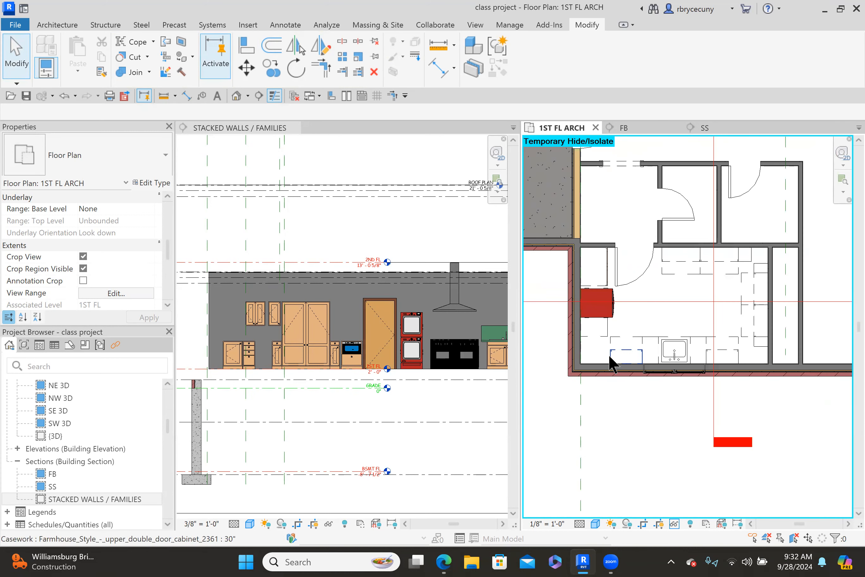
click(758, 343)
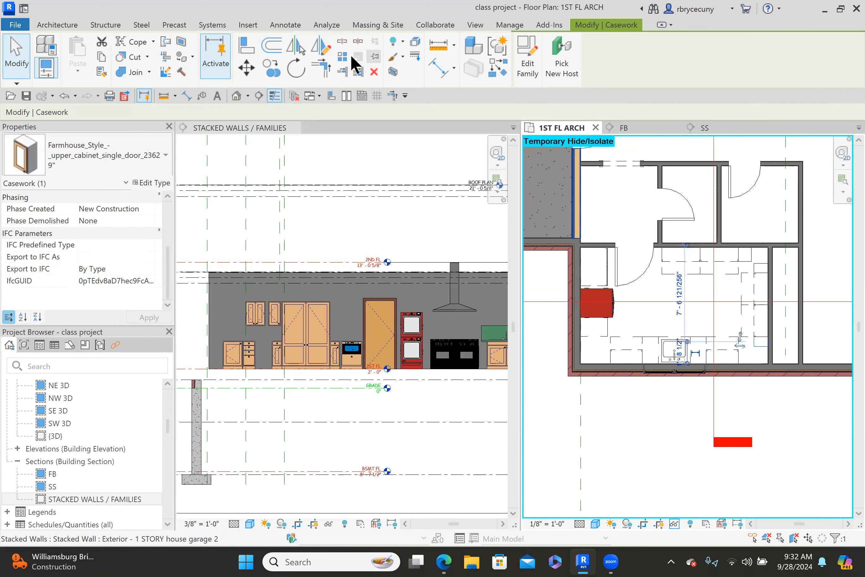
click(297, 46)
scroll(666, 320, up, 4)
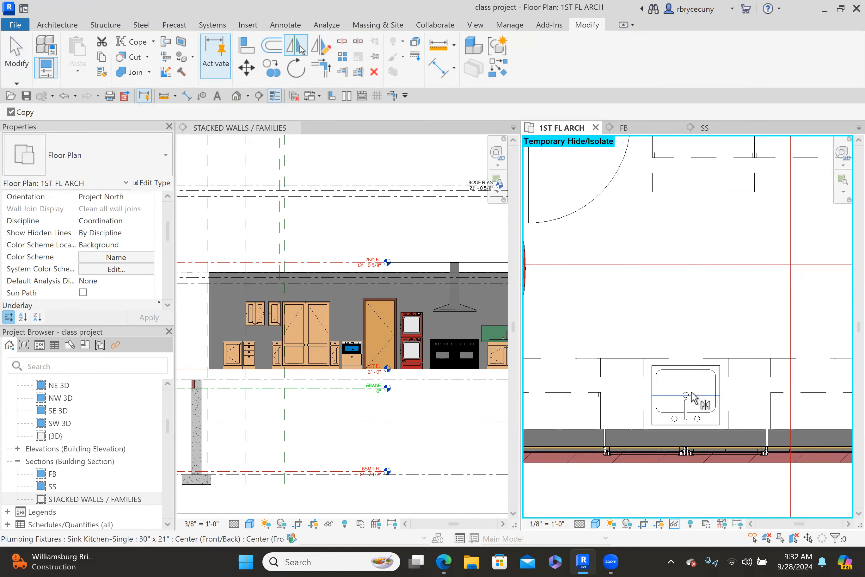
scroll(684, 392, down, 5)
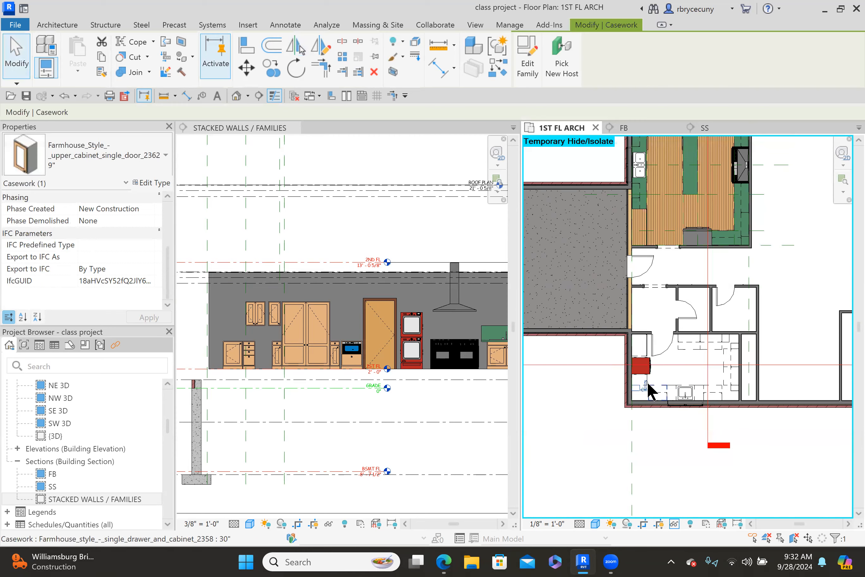
scroll(647, 382, up, 4)
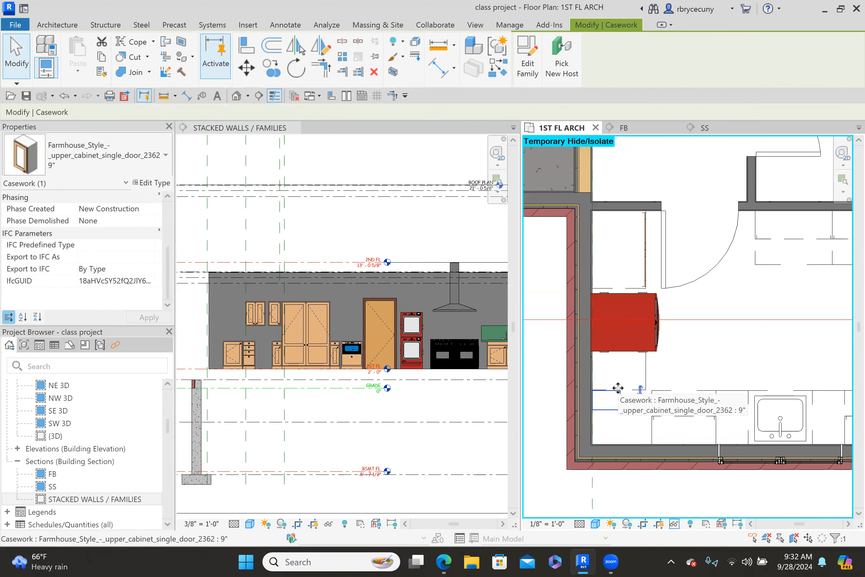
scroll(617, 387, down, 4)
click(16, 48)
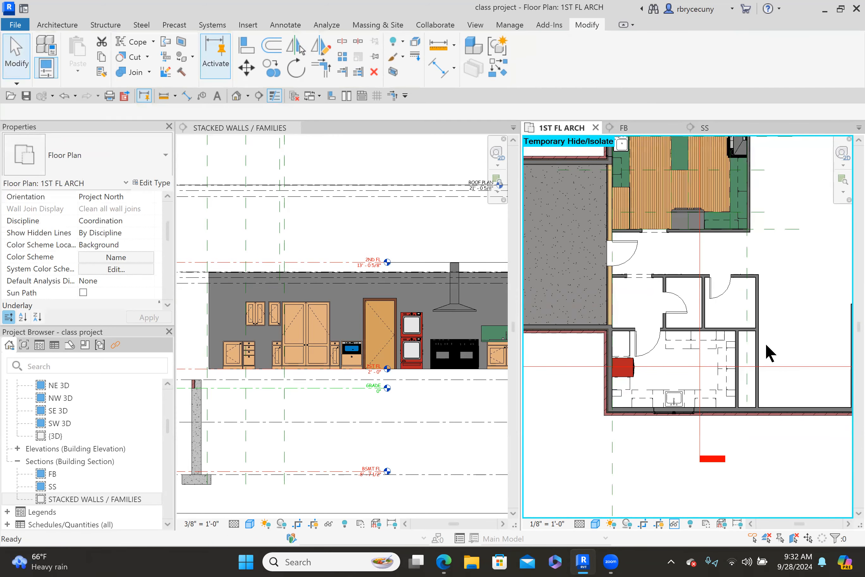
- Flip section FB in the floor plan to face the red appliance and shift its line toward that wall
click(700, 389)
scroll(702, 383, down, 4)
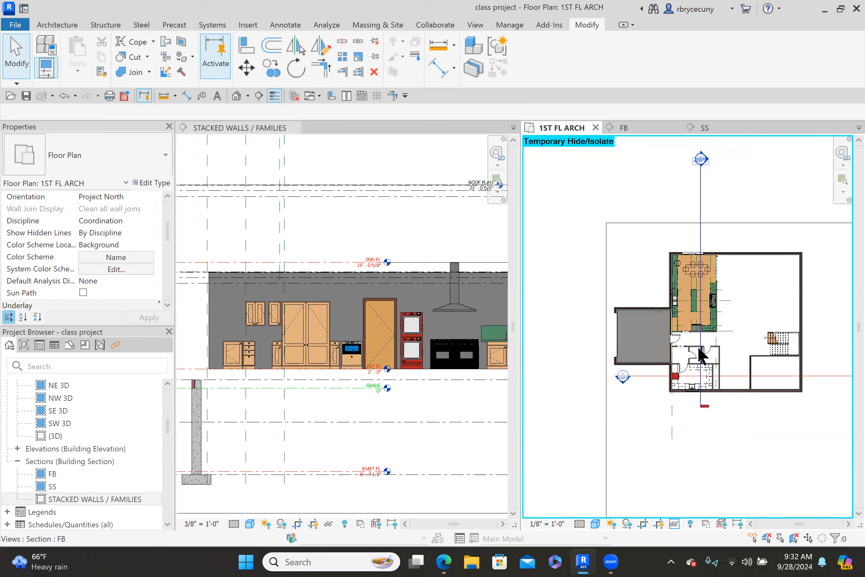
click(701, 181)
right_click(701, 182)
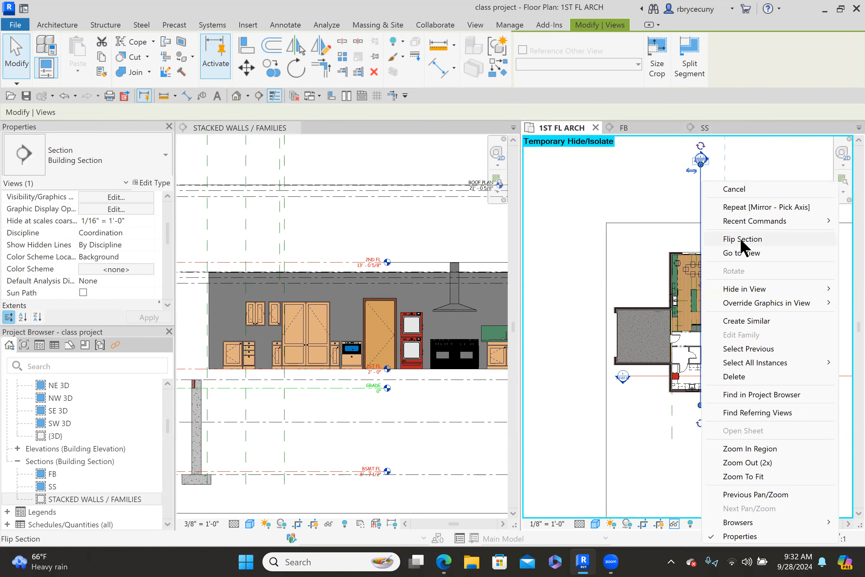
click(739, 238)
mouse_move(687, 212)
mouse_down()
mouse_move(680, 213)
mouse_move(687, 213)
mouse_up()
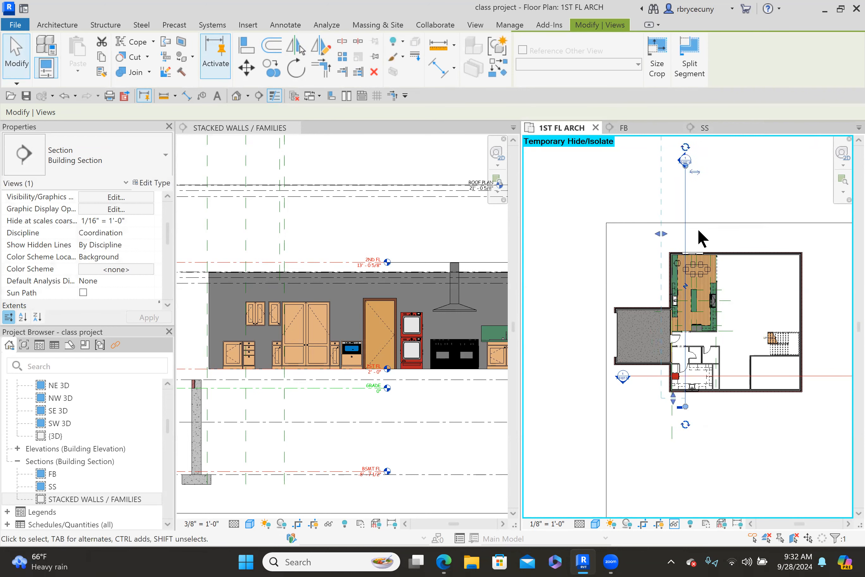
- Open section view FB and examine the upper cabinets and drawer base beside the stacked appliances
right_click(687, 230)
click(727, 255)
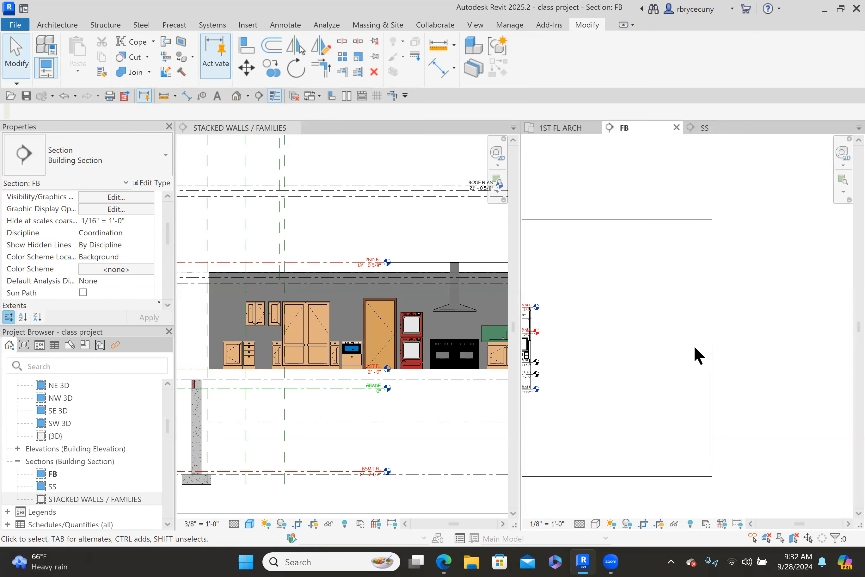
scroll(599, 342, up, 10)
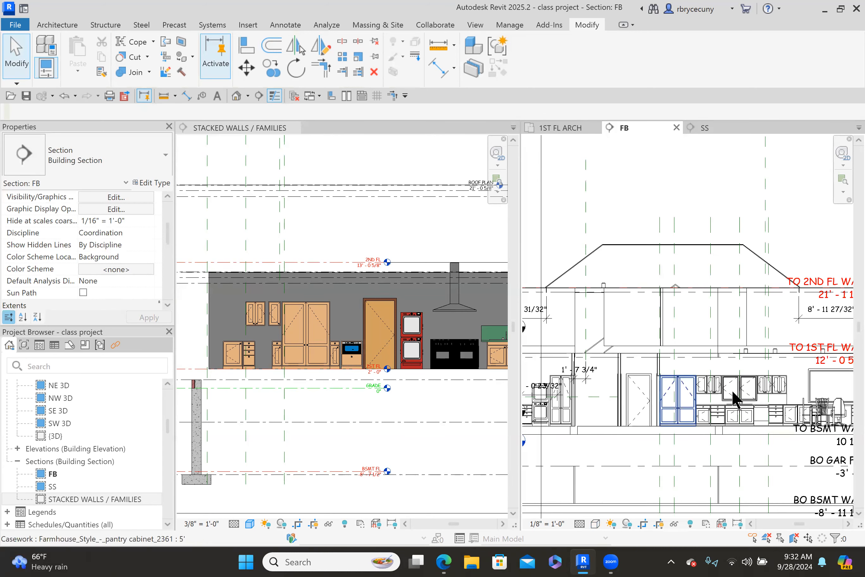
middle_drag(731, 389, 680, 348)
scroll(677, 348, down, 6)
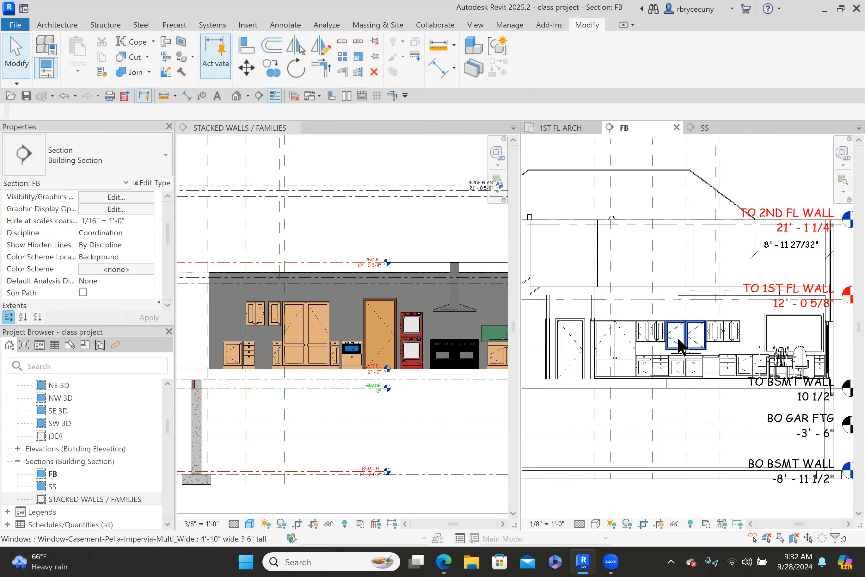
scroll(675, 328, up, 6)
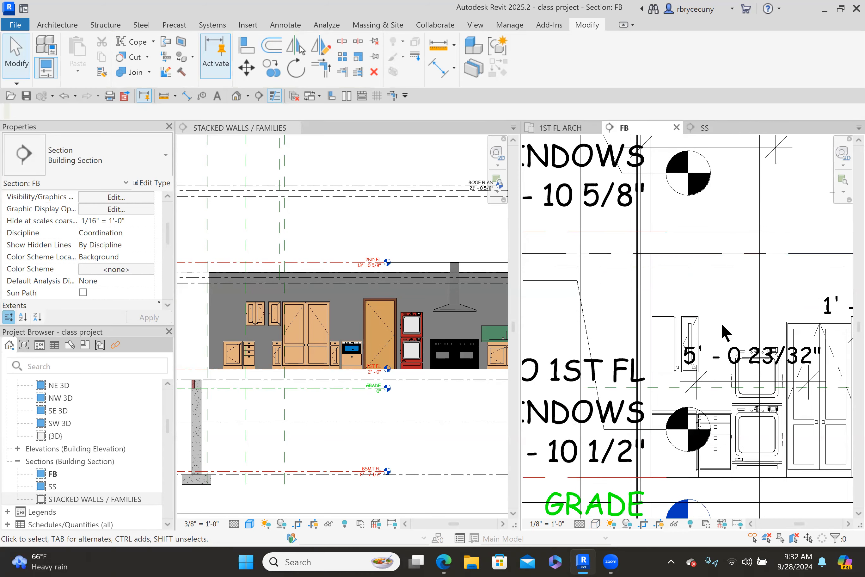
scroll(686, 338, up, 2)
middle_drag(685, 338, 704, 263)
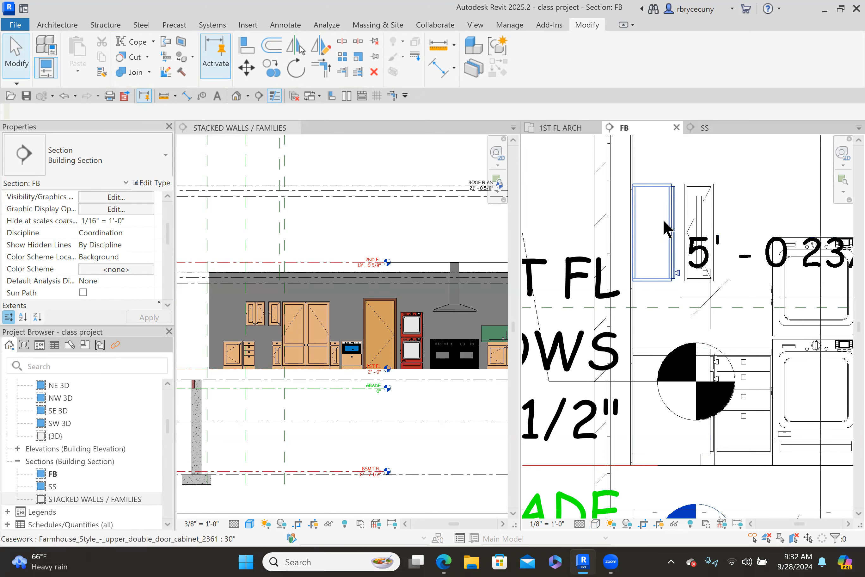
middle_drag(732, 351, 703, 338)
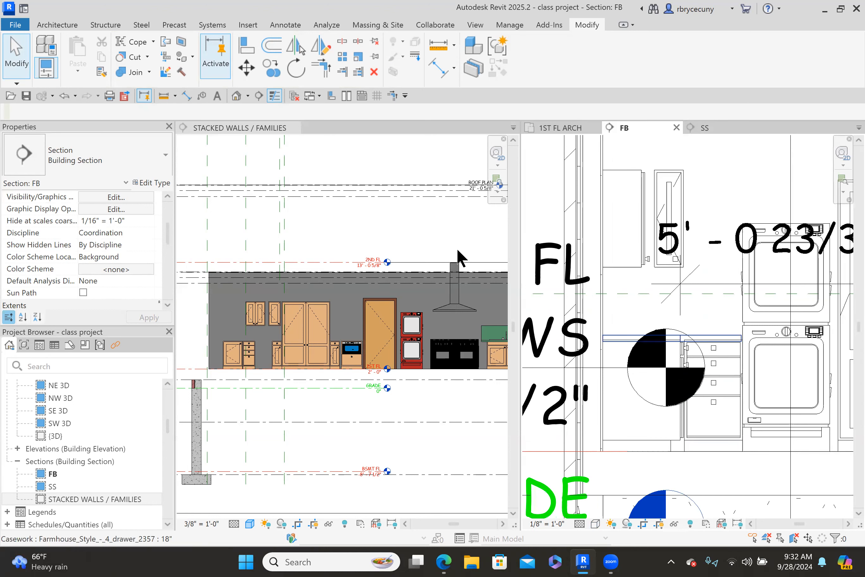
- Place a 24" double-door upper cabinet, matching the one in section STACKED WALLS / FAMILIES, above the drawer base in section FB
click(256, 315)
click(257, 315)
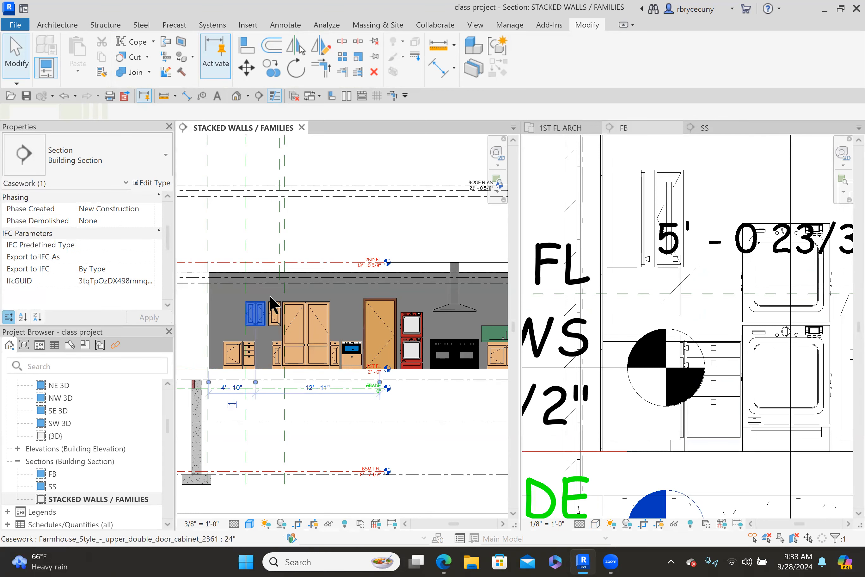
right_click(254, 303)
click(296, 322)
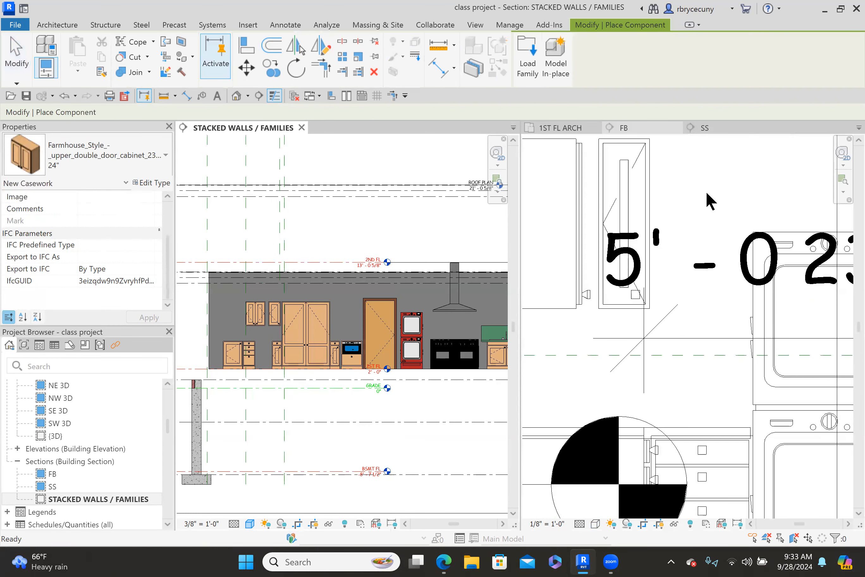
click(706, 191)
click(17, 56)
- Change the new double-door upper cabinet above the drawer base to the 18" type
scroll(659, 372, down, 3)
click(661, 374)
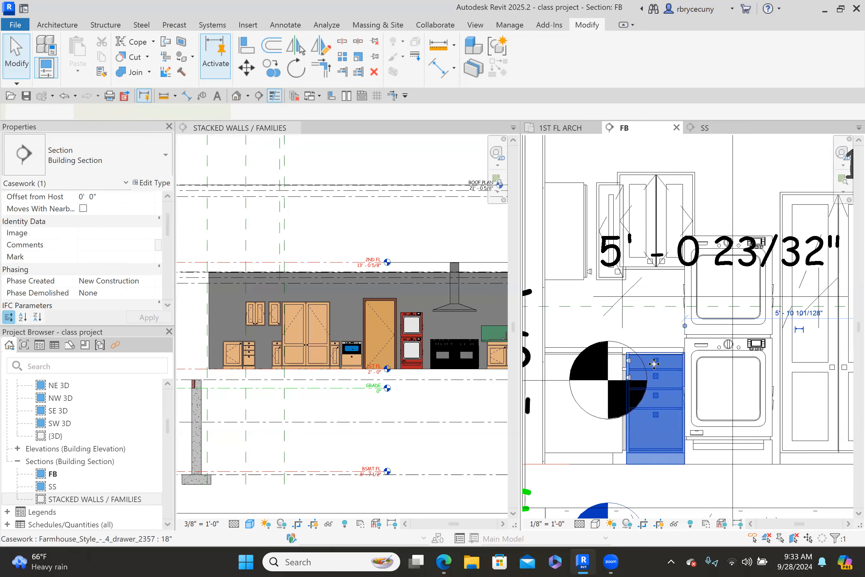
click(649, 190)
click(96, 160)
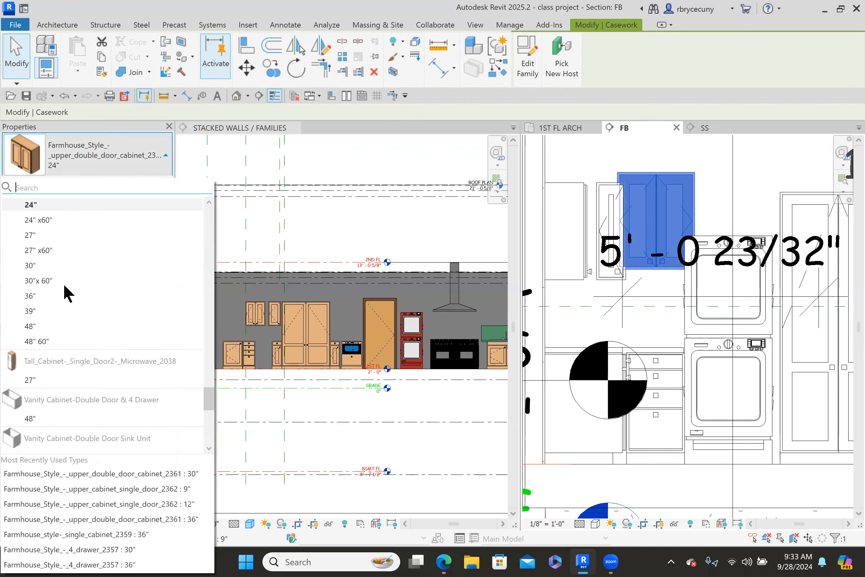
scroll(46, 266, up, 2)
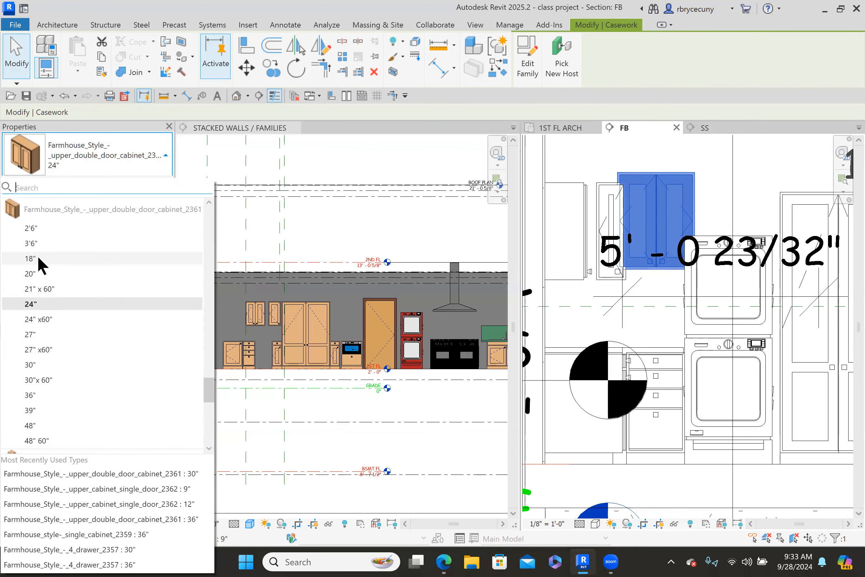
click(37, 260)
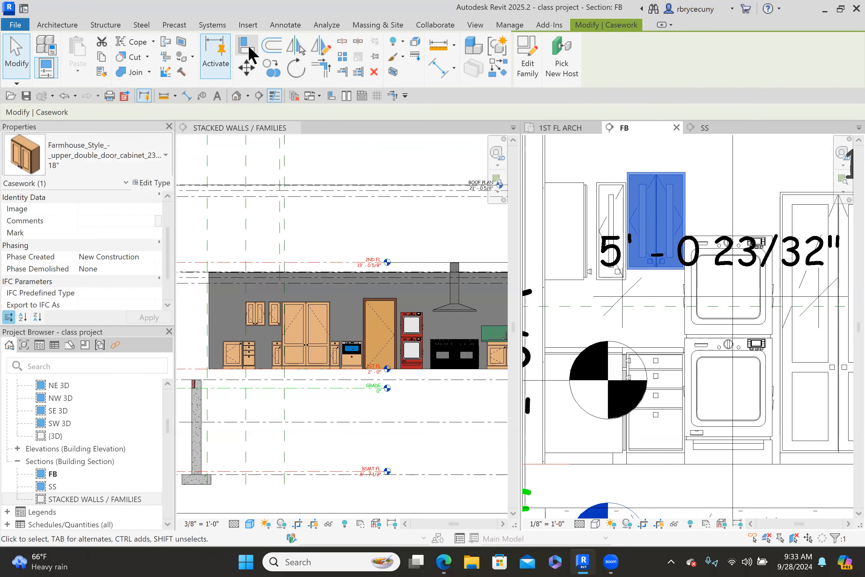
- Align the top of the 18" double-door upper cabinet with the top of the adjacent 9" single-door upper cabinet
click(249, 51)
scroll(621, 159, up, 5)
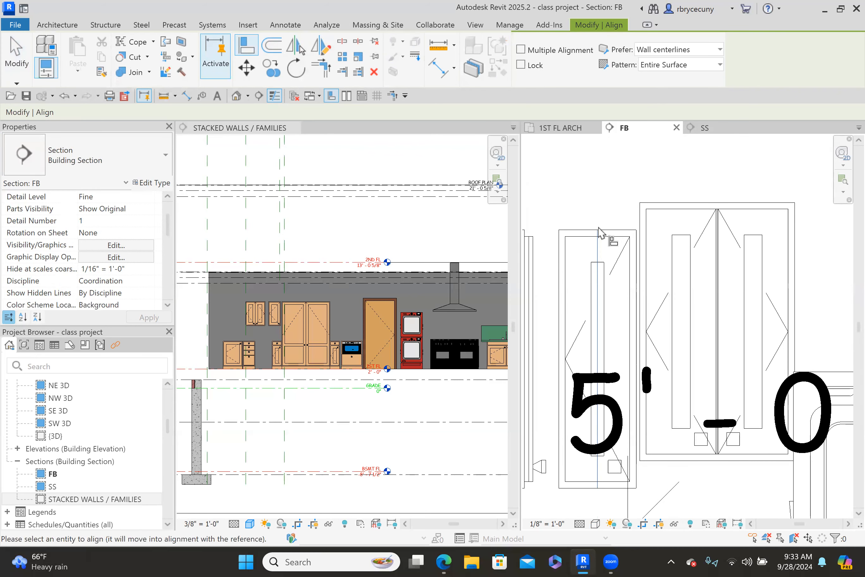
click(596, 229)
click(667, 203)
scroll(668, 198, down, 4)
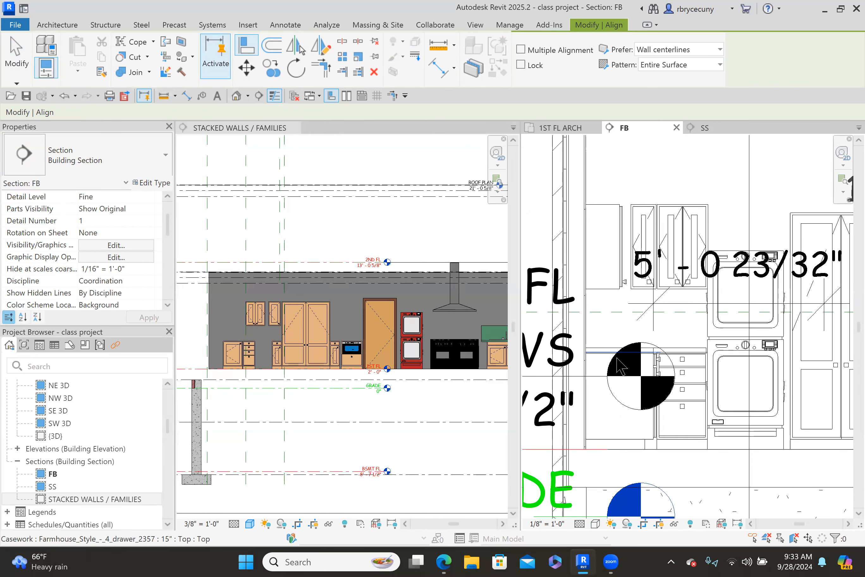
key(Escape)
key(Escape)
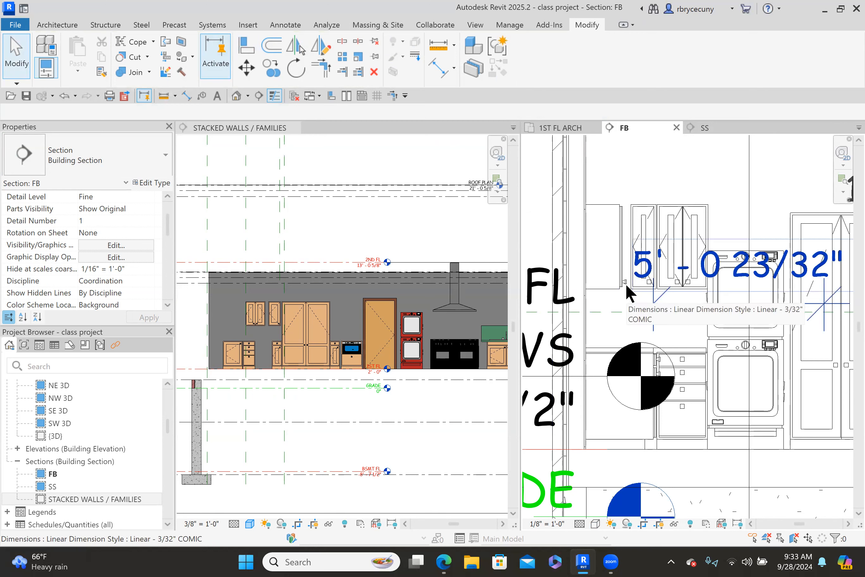
- Create a camera view from the 1ST FL ARCH plan, looking from the room's far corner toward the sink and red appliance, and inspect the uppers
click(563, 129)
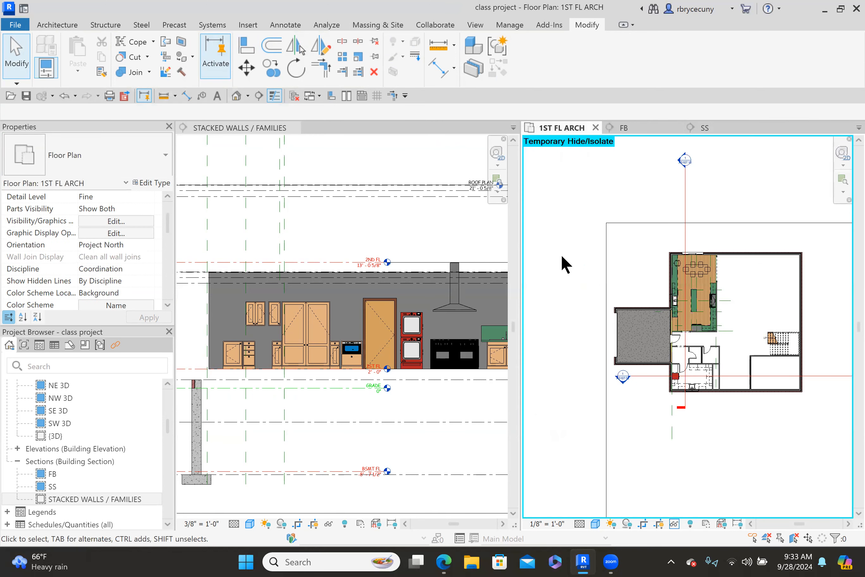
click(247, 96)
click(209, 124)
click(707, 369)
scroll(706, 369, up, 5)
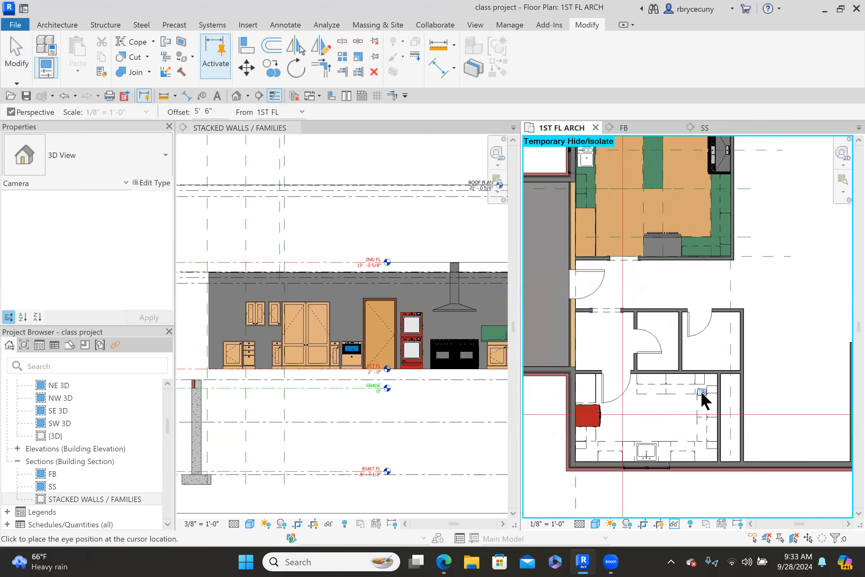
scroll(703, 389, down, 5)
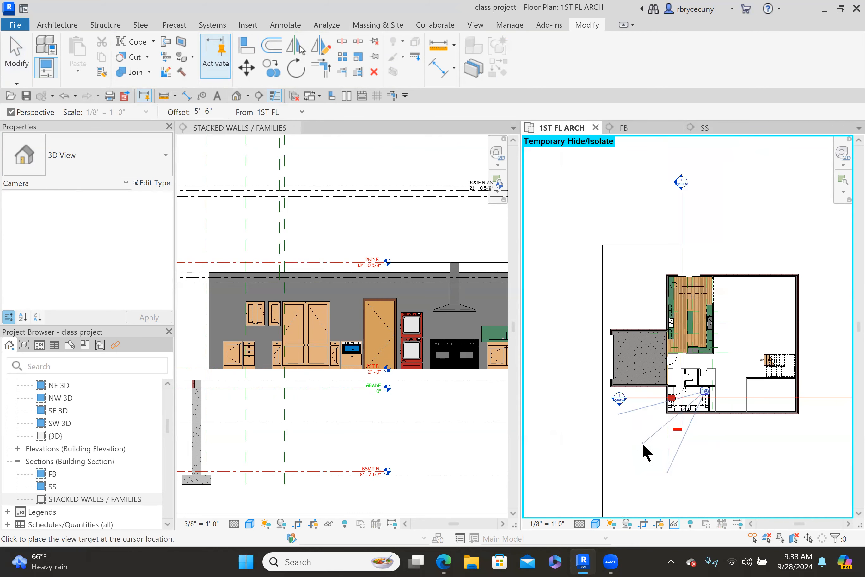
click(642, 405)
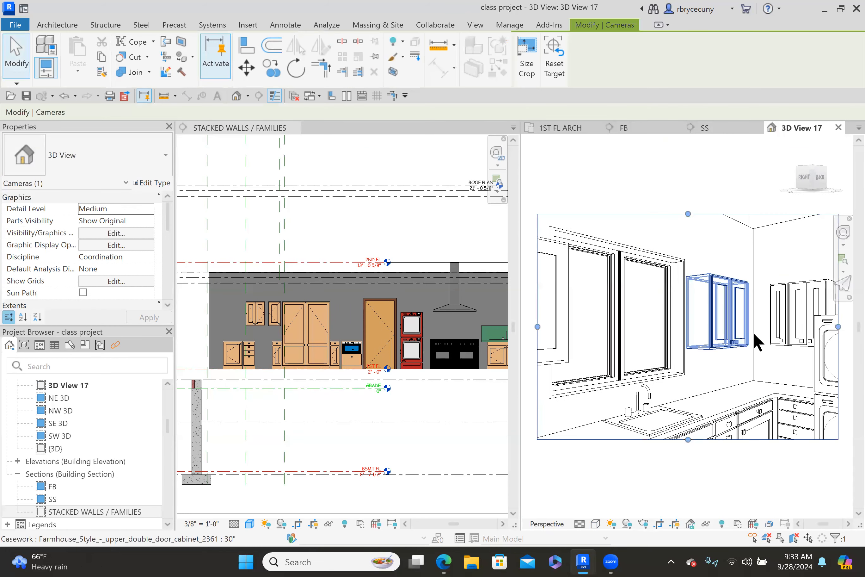
scroll(752, 330, up, 4)
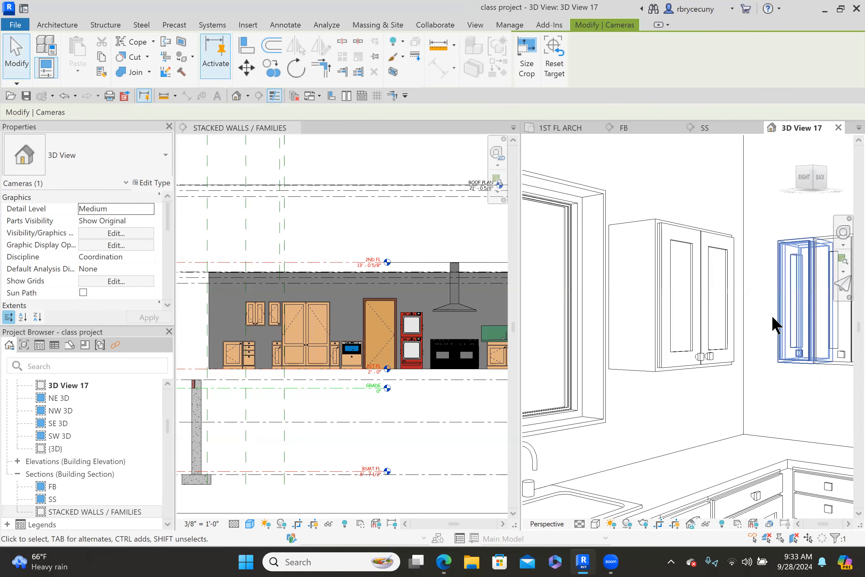
scroll(747, 316, down, 4)
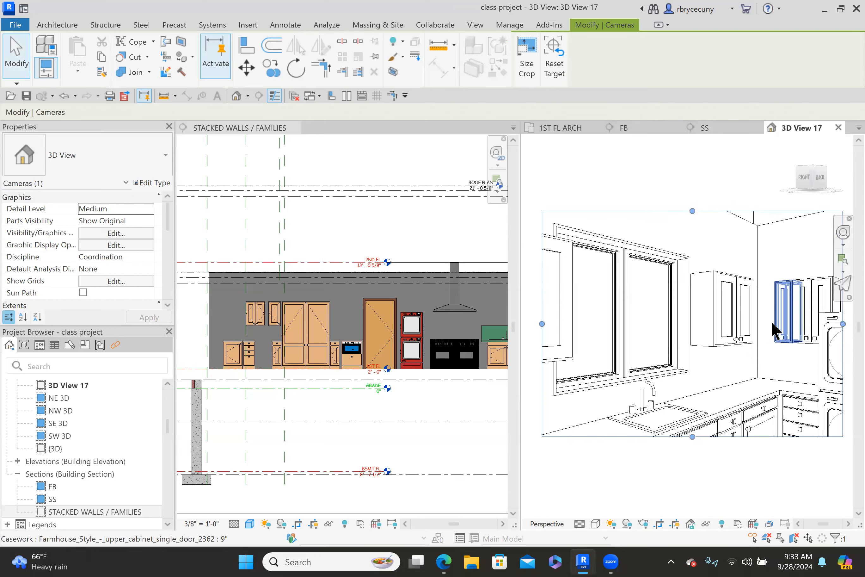
- In the 1ST FL ARCH plan, copy the 9" single-door upper cabinet below the red appliance to the spot directly beside it toward the corner
click(566, 128)
scroll(684, 383, up, 8)
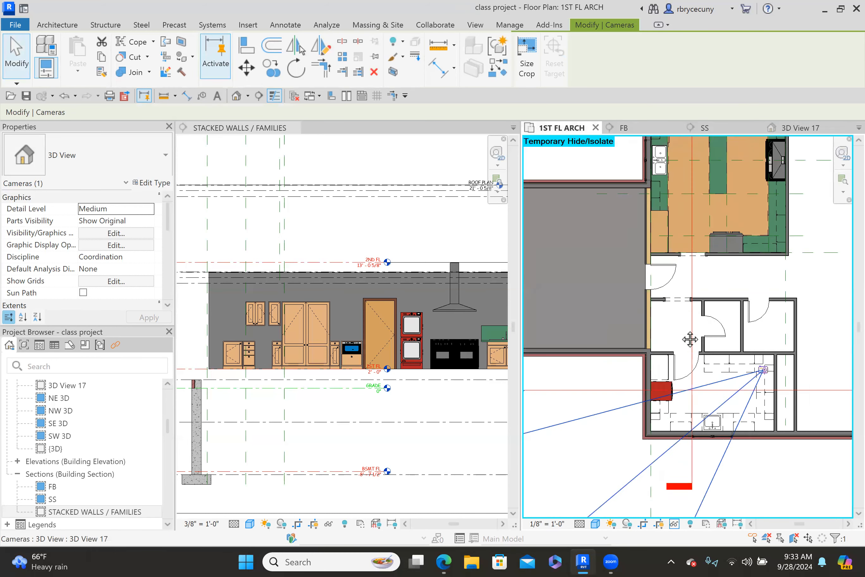
scroll(665, 366, up, 3)
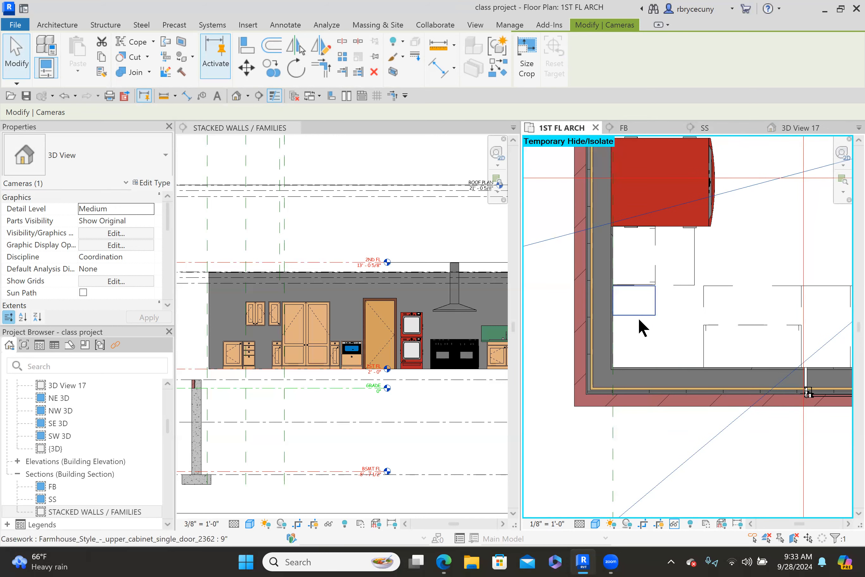
click(638, 315)
click(279, 69)
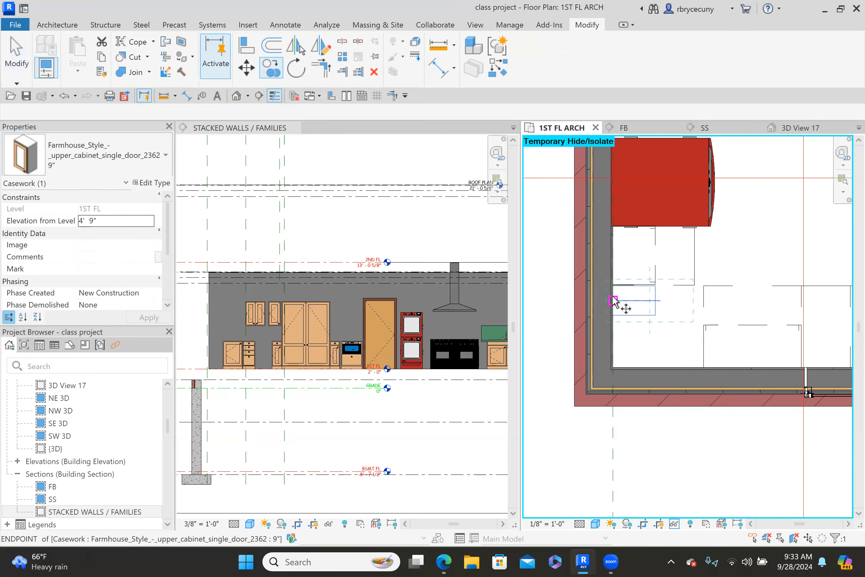
scroll(617, 298, up, 4)
click(615, 277)
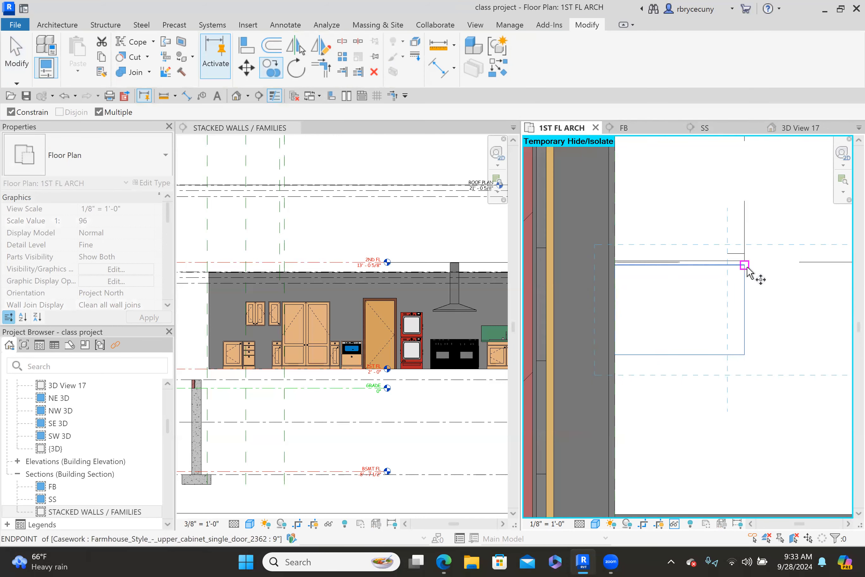
click(745, 356)
scroll(680, 318, down, 4)
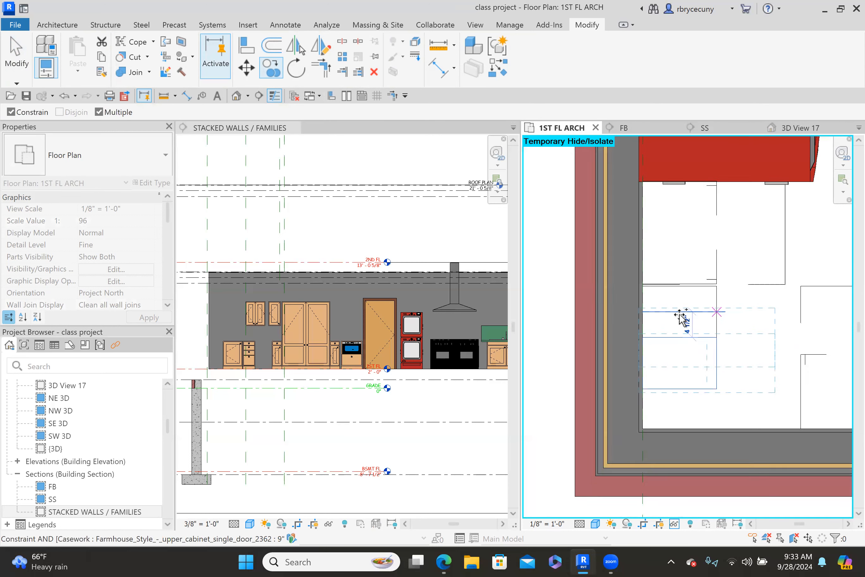
click(24, 60)
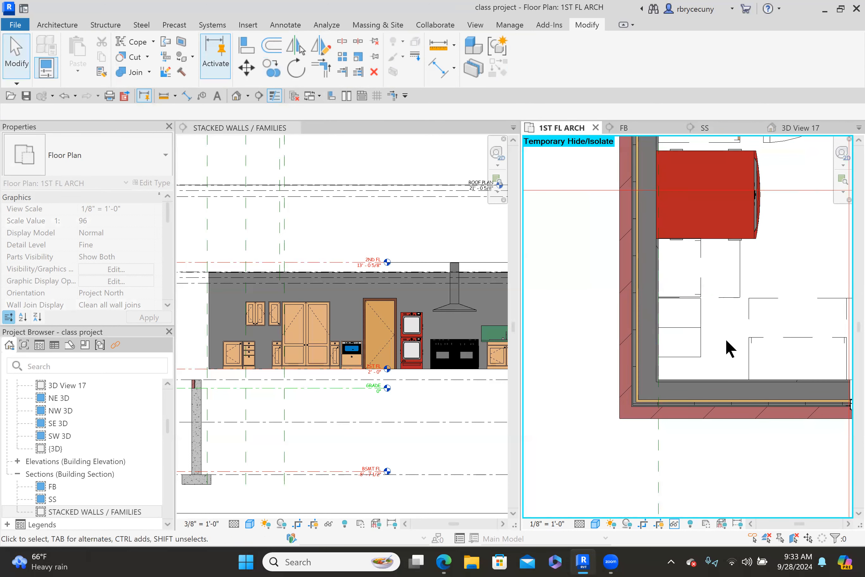
- Place a similar 9" single-door upper cabinet on the sink wall, between the corner and the double-door upper cabinet
right_click(700, 354)
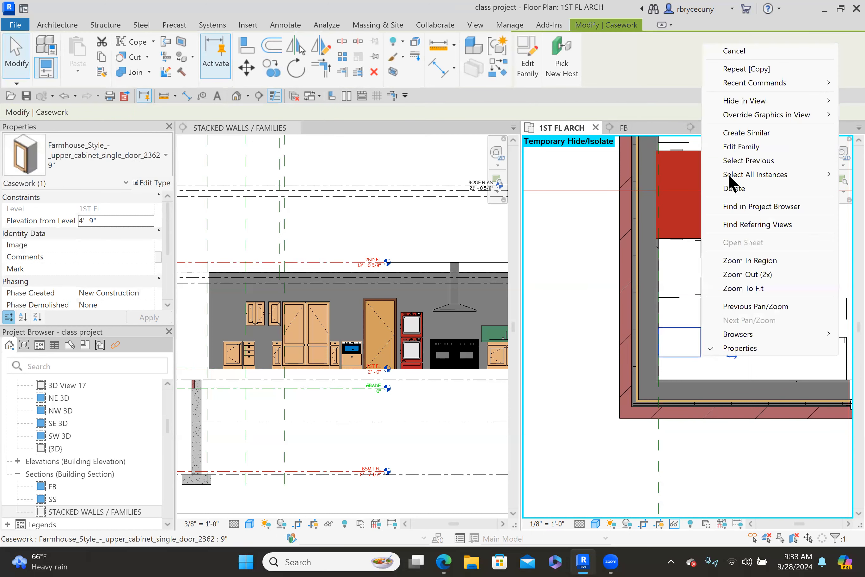
click(738, 133)
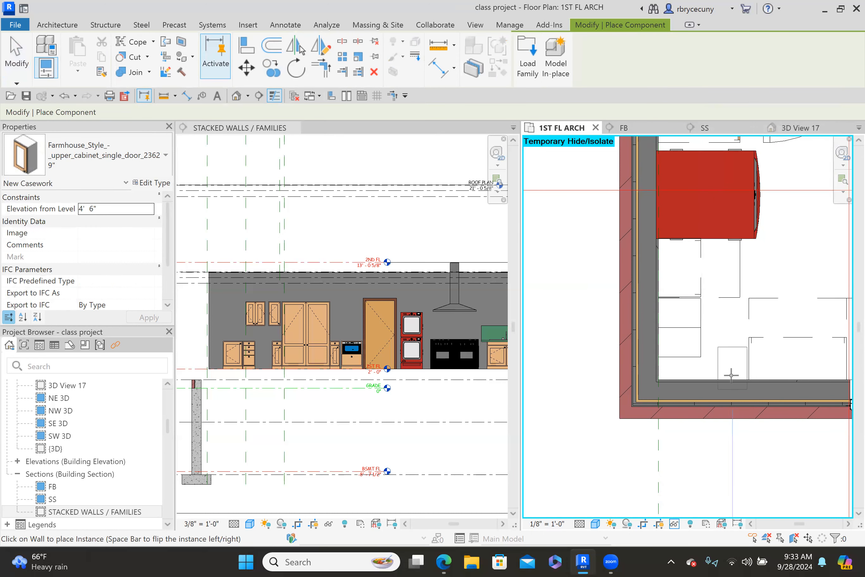
click(19, 65)
scroll(734, 331, up, 4)
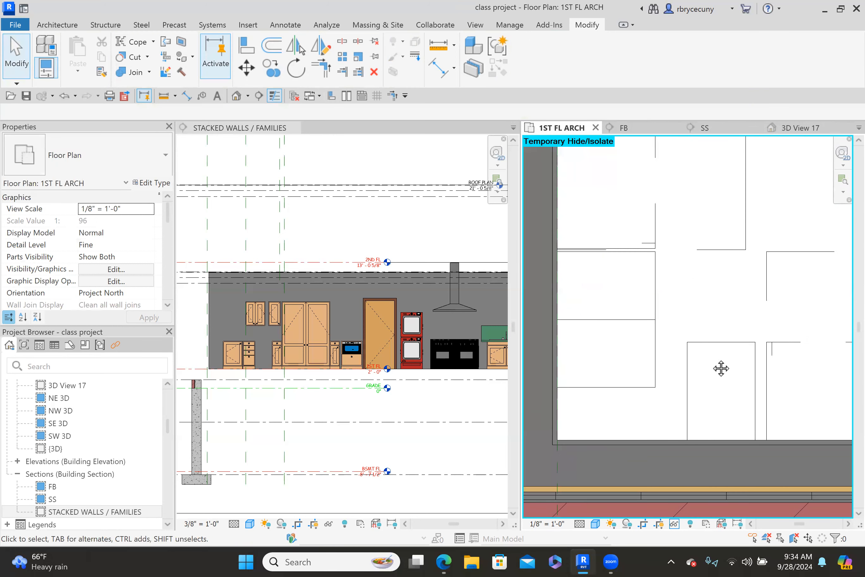
scroll(590, 345, down, 3)
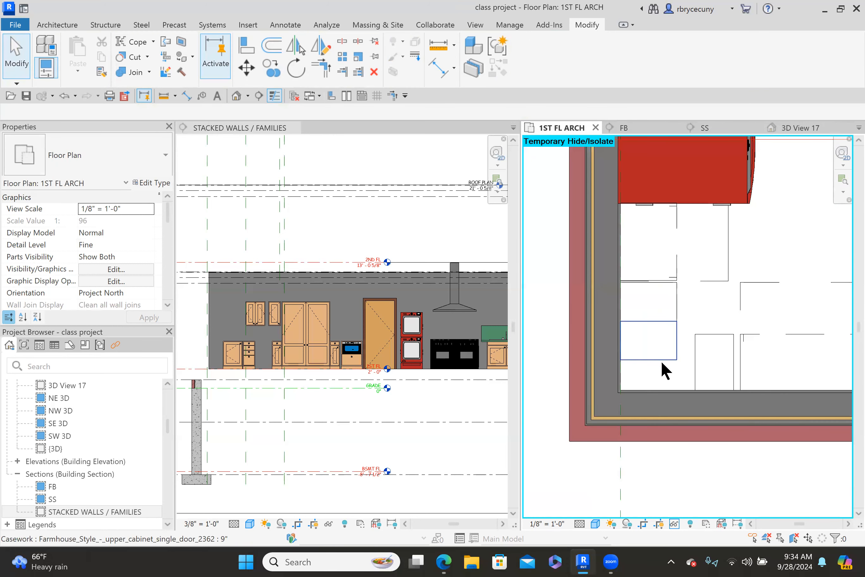
- Delete the copied 9" single-door upper cabinet nearest the corner on the red appliance wall
click(658, 354)
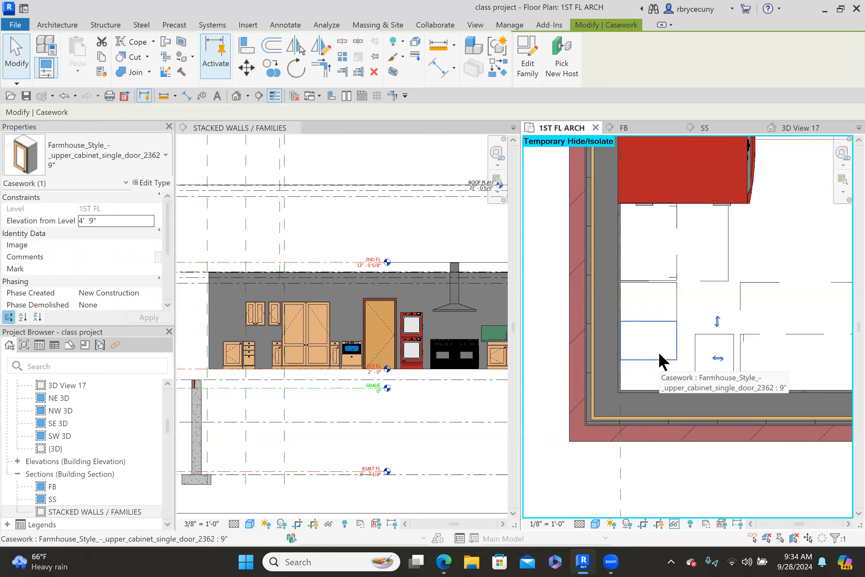
key(Delete)
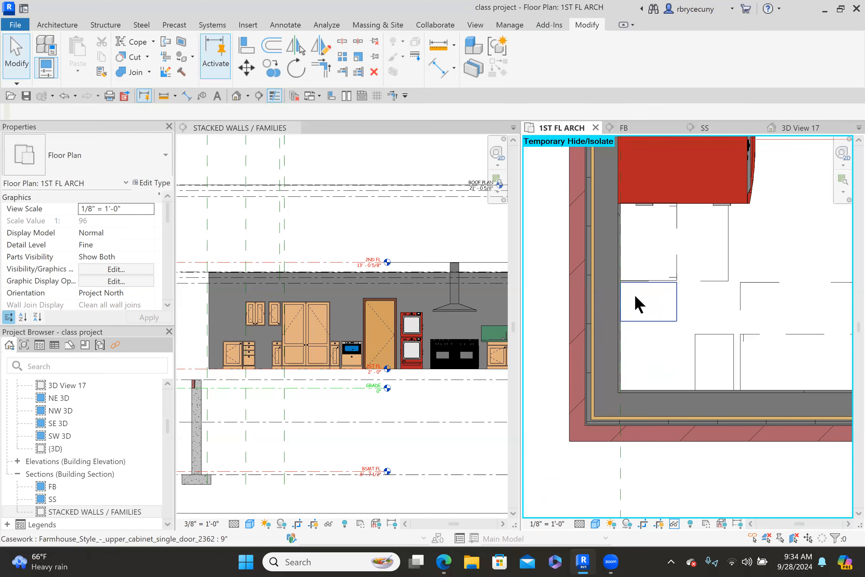
- Measure the gap between the front corner of the 9" upper cabinet and the side of the double-door upper cabinet on the sink wall
scroll(714, 359, up, 2)
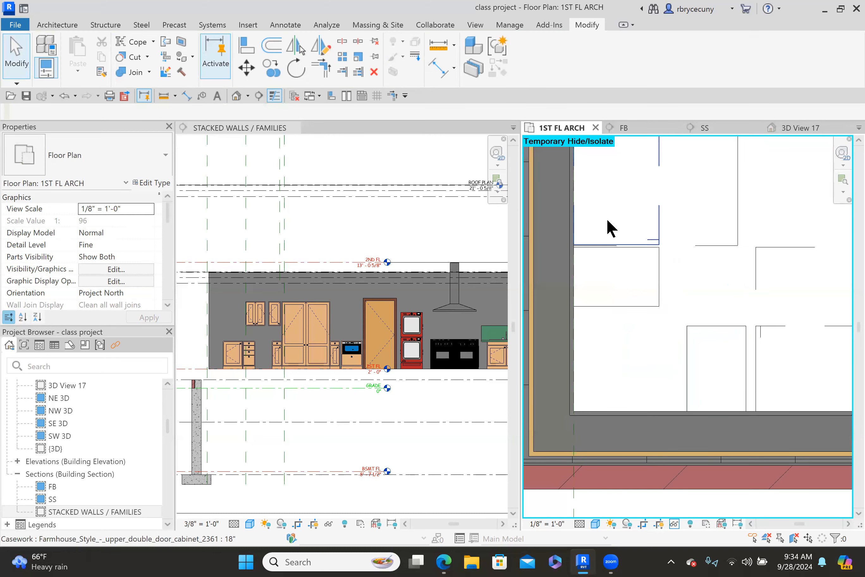
click(164, 96)
click(658, 306)
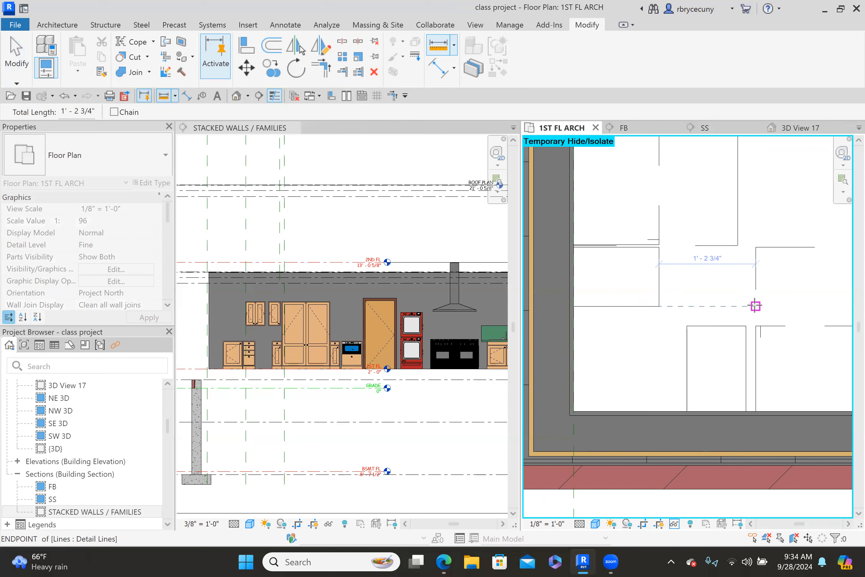
key(Escape)
key(Escape)
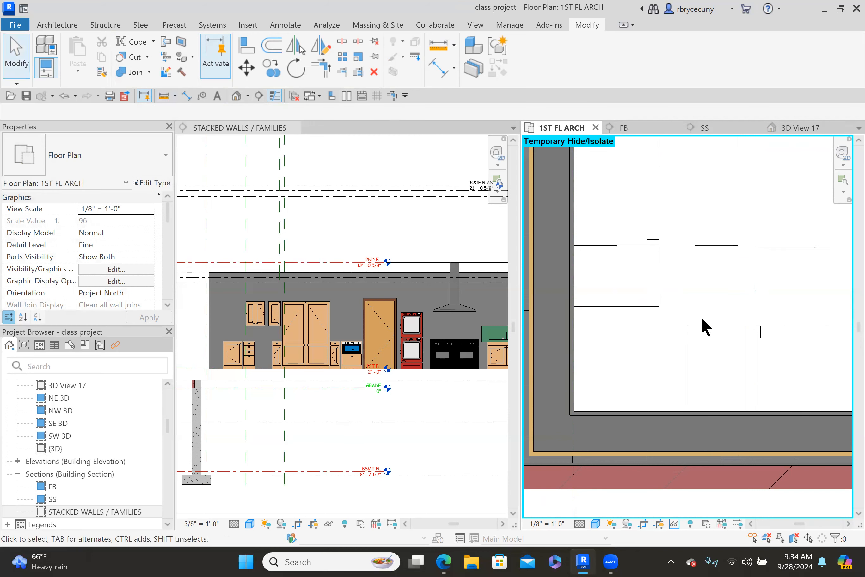
- Change the single-door upper cabinet on the sink wall near the corner to the 12" type
click(704, 322)
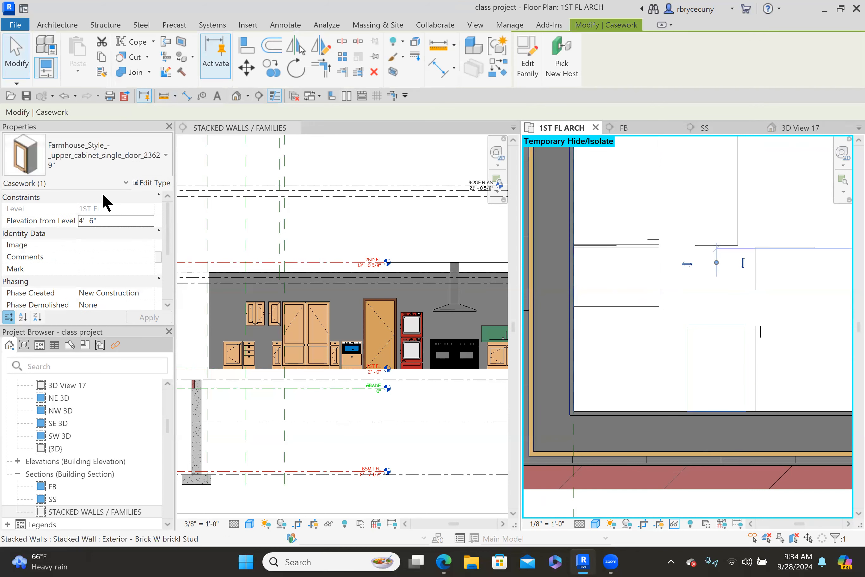
click(93, 151)
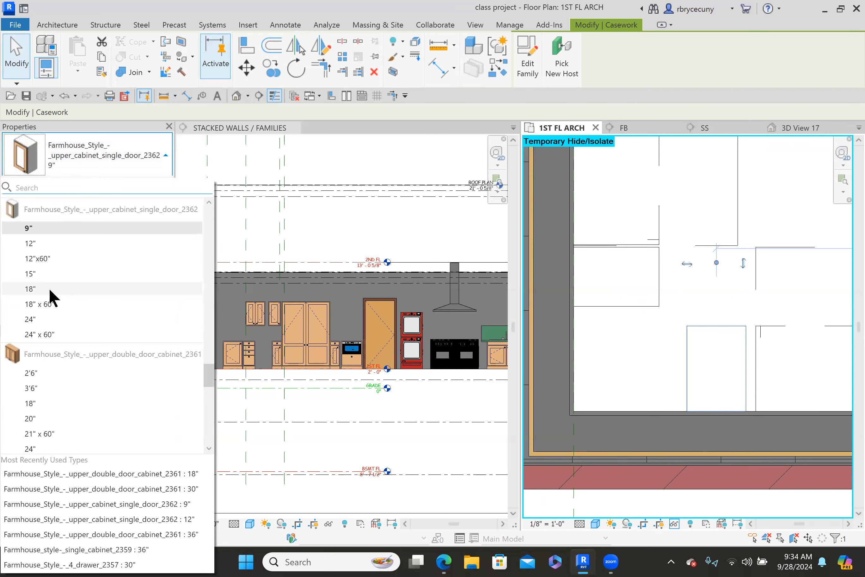
click(36, 242)
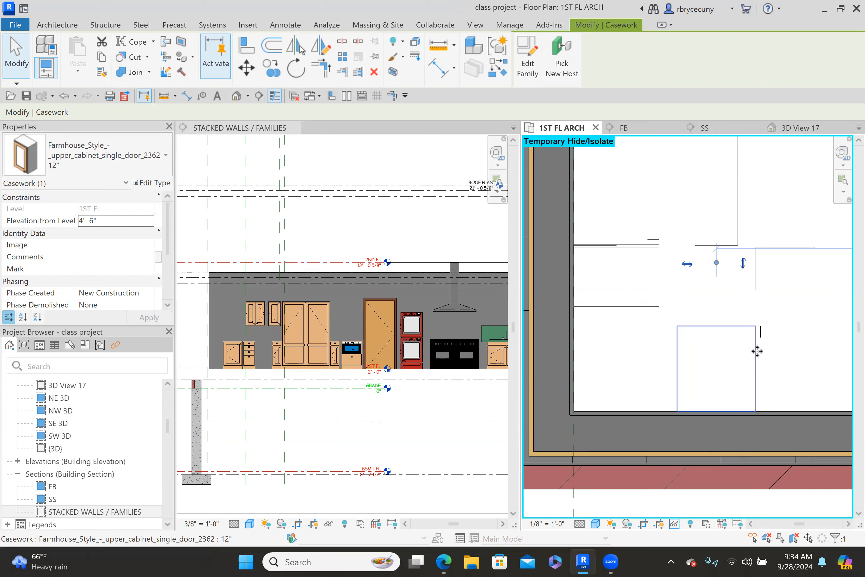
- Align the side of the 9" single-door upper cabinet flush with the side of the 18" double-door upper cabinet below the red appliance
scroll(745, 350, down, 2)
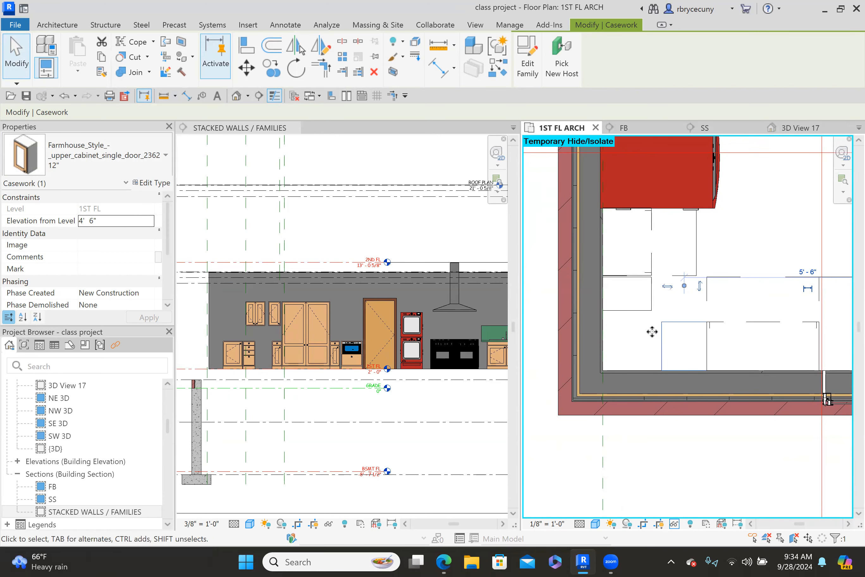
scroll(651, 331, down, 1)
scroll(649, 302, up, 5)
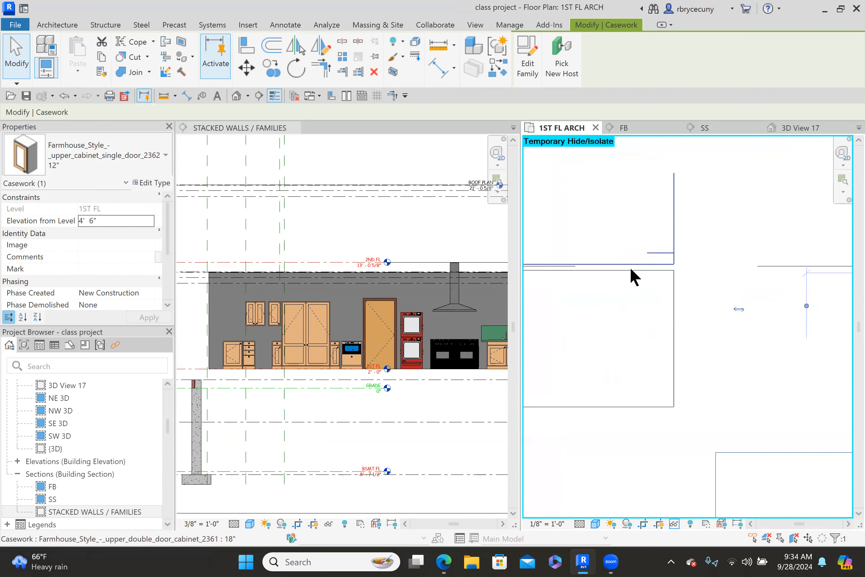
middle_drag(633, 269, 672, 386)
scroll(672, 375, down, 2)
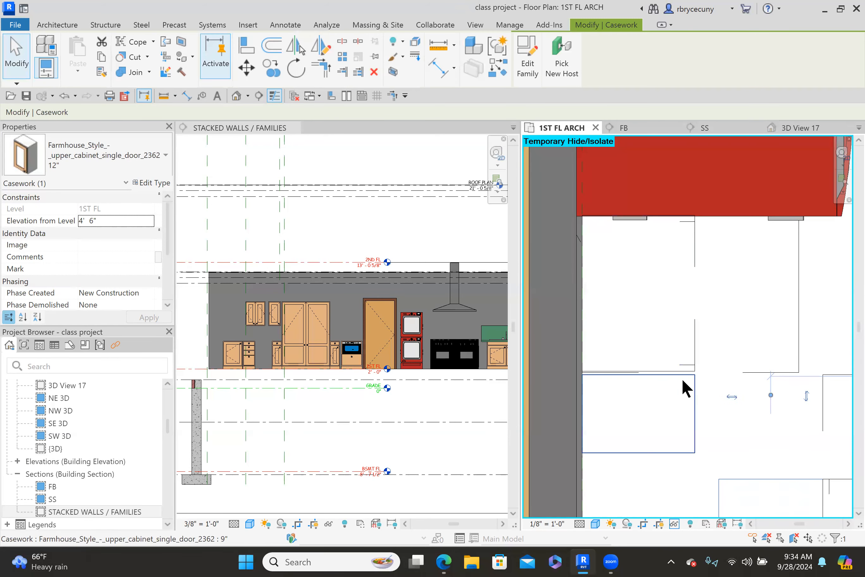
scroll(682, 378, up, 3)
click(246, 45)
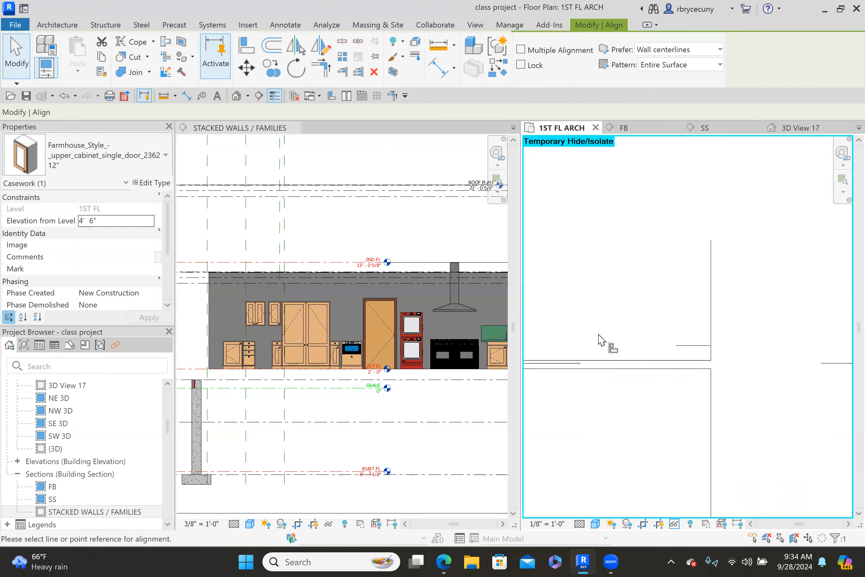
click(613, 366)
scroll(615, 346, down, 2)
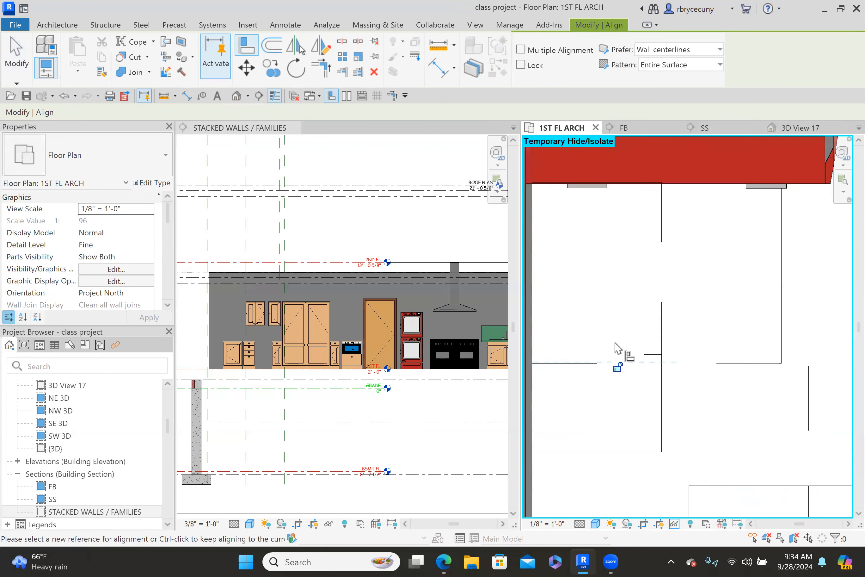
- Reset the temporary hide/isolate in the 1ST FL ARCH plan and inspect the upper cabinets around the sink wall corners
scroll(615, 347, down, 5)
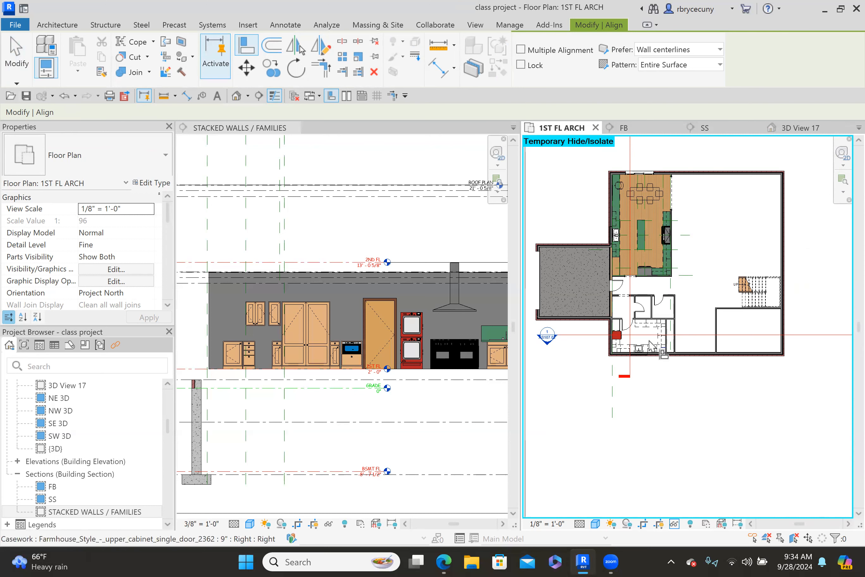
scroll(644, 337, up, 3)
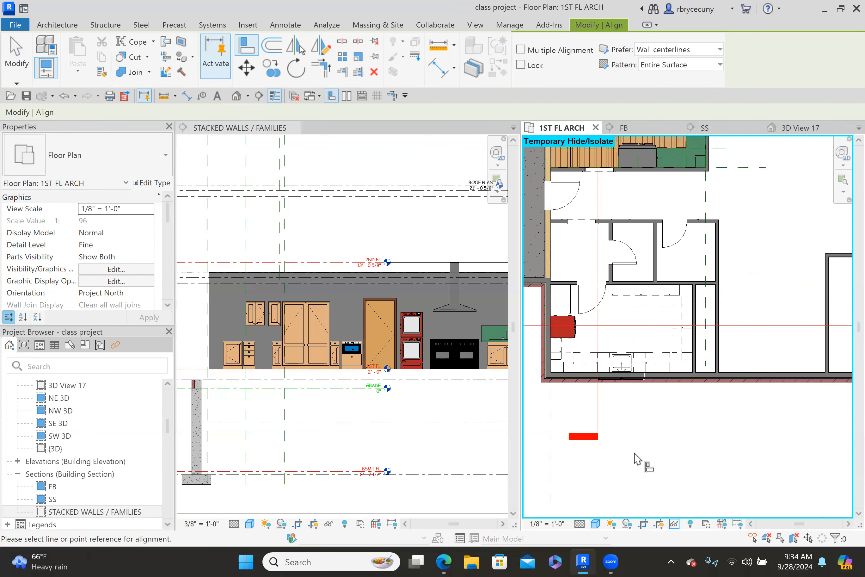
click(674, 524)
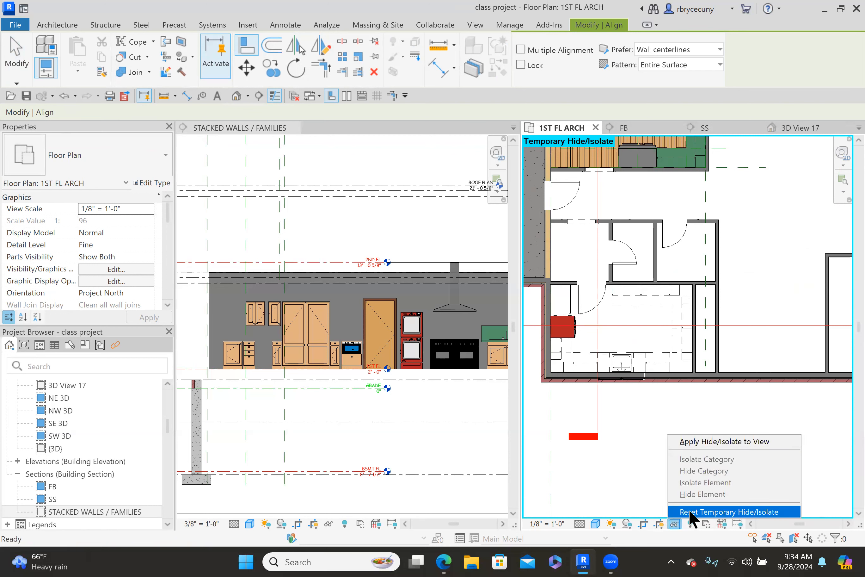
click(690, 511)
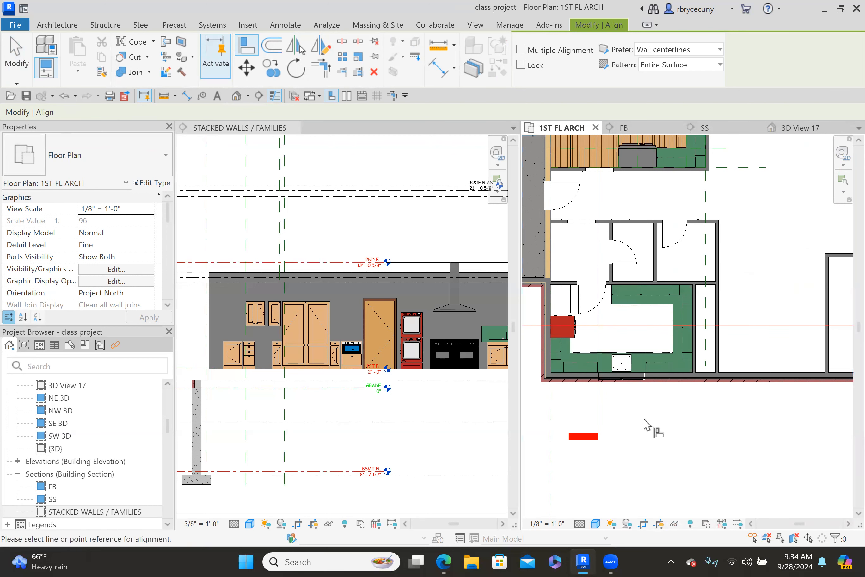
scroll(555, 379, up, 2)
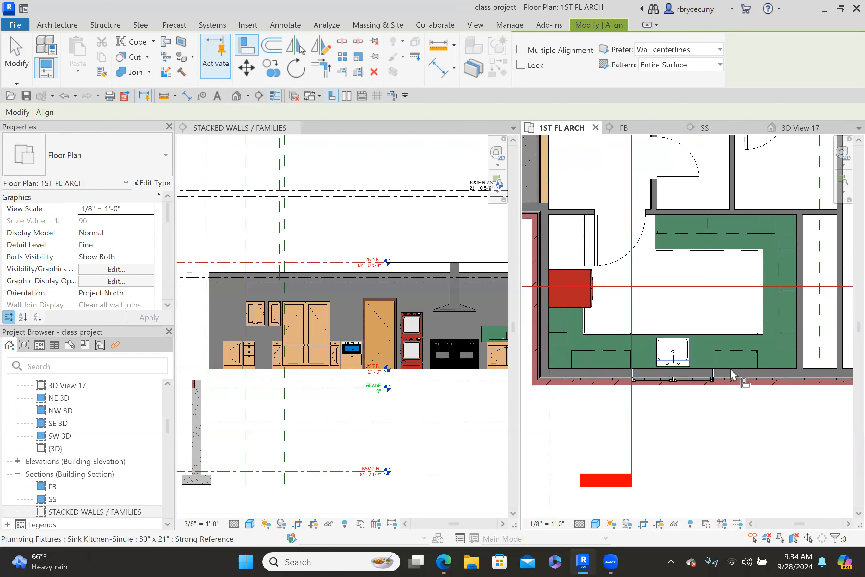
scroll(784, 362, up, 2)
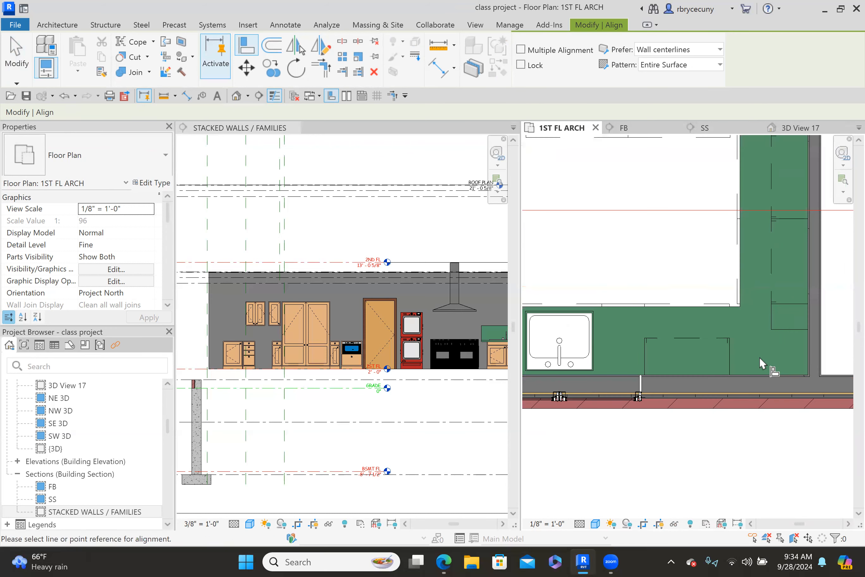
scroll(759, 357, down, 3)
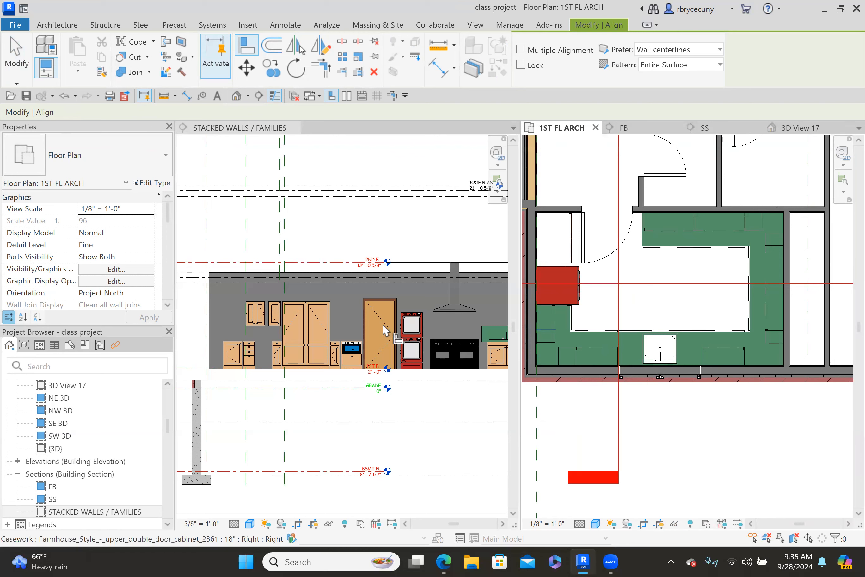
- Mirror a copy of the 12" single-door upper cabinet about the sink's centre line to the other end of the sink wall
key(Escape)
click(563, 348)
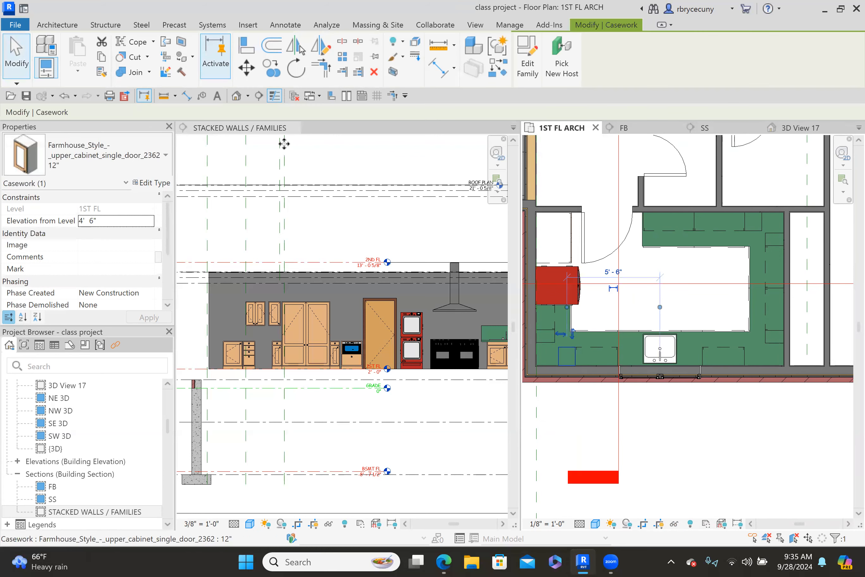
click(294, 44)
scroll(670, 355, up, 5)
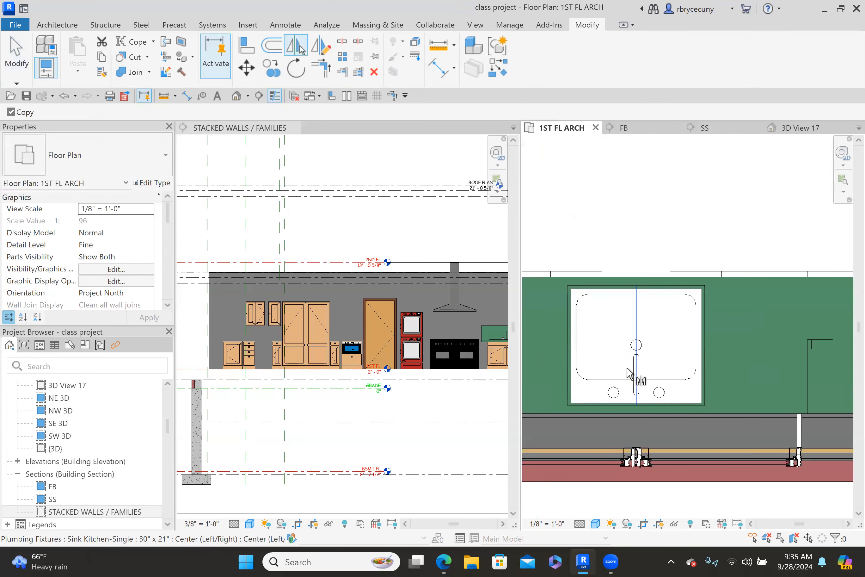
click(631, 378)
scroll(601, 334, down, 4)
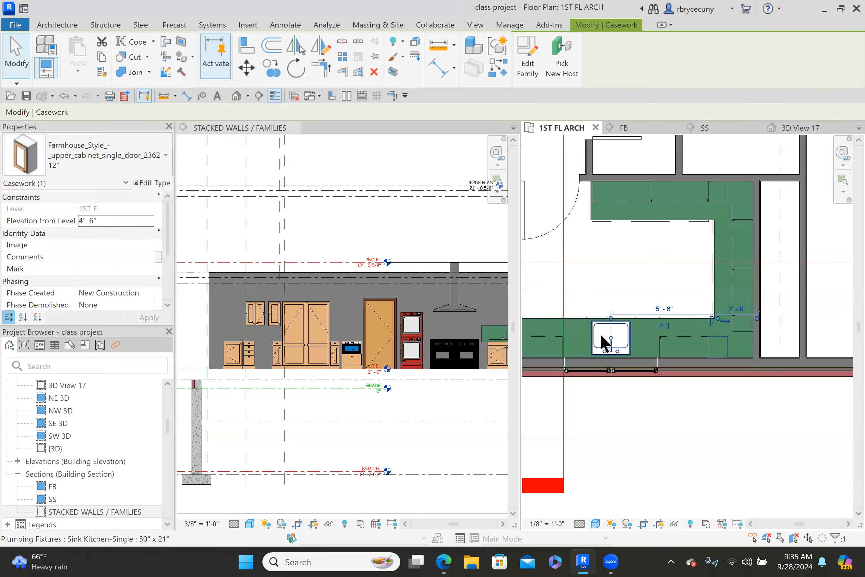
click(724, 391)
- Save the project with the completed upper cabinet layout
scroll(720, 394, down, 2)
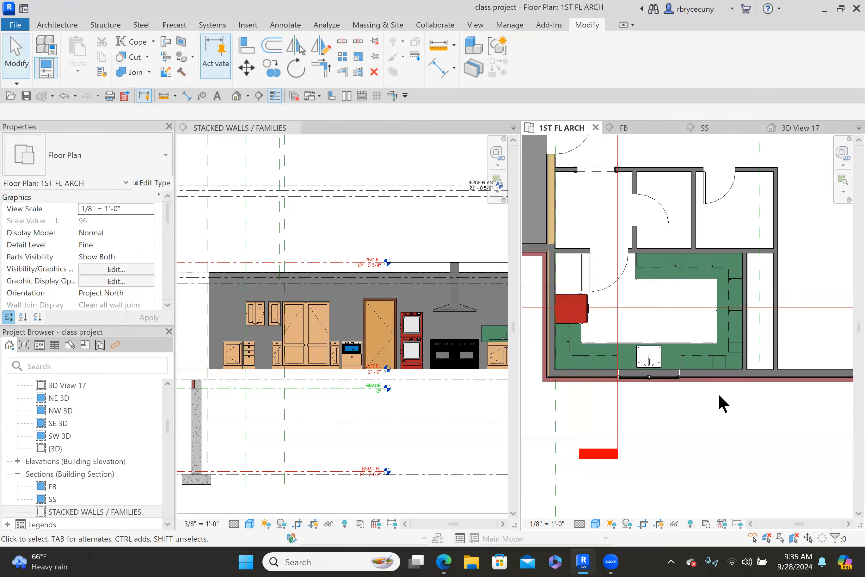
middle_drag(723, 411, 672, 411)
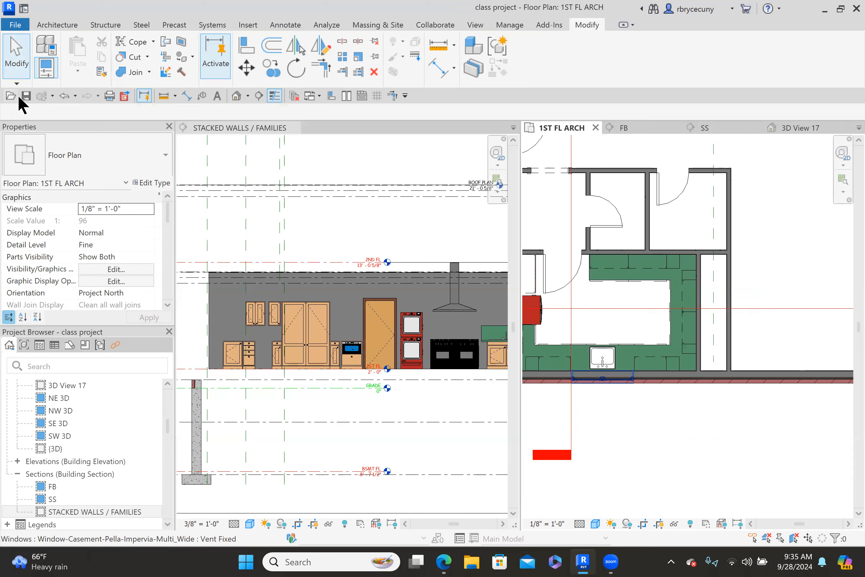
click(26, 97)
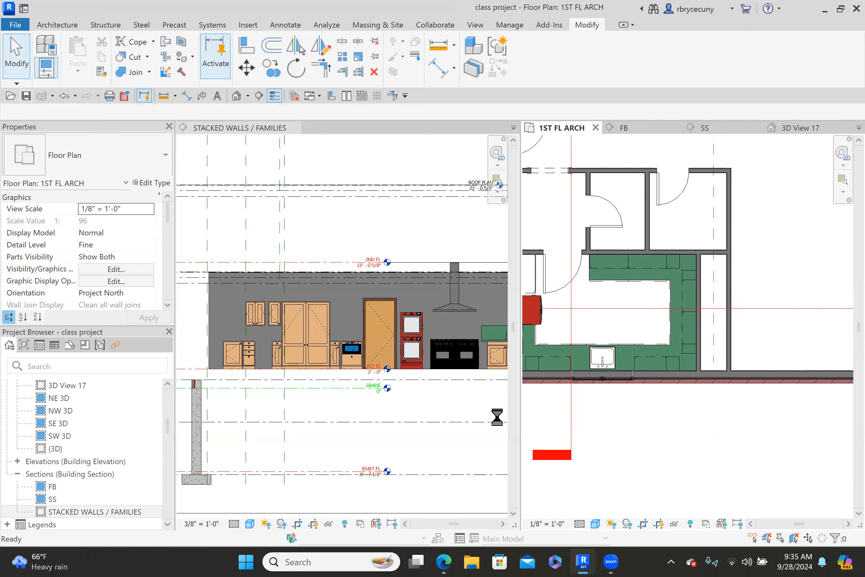